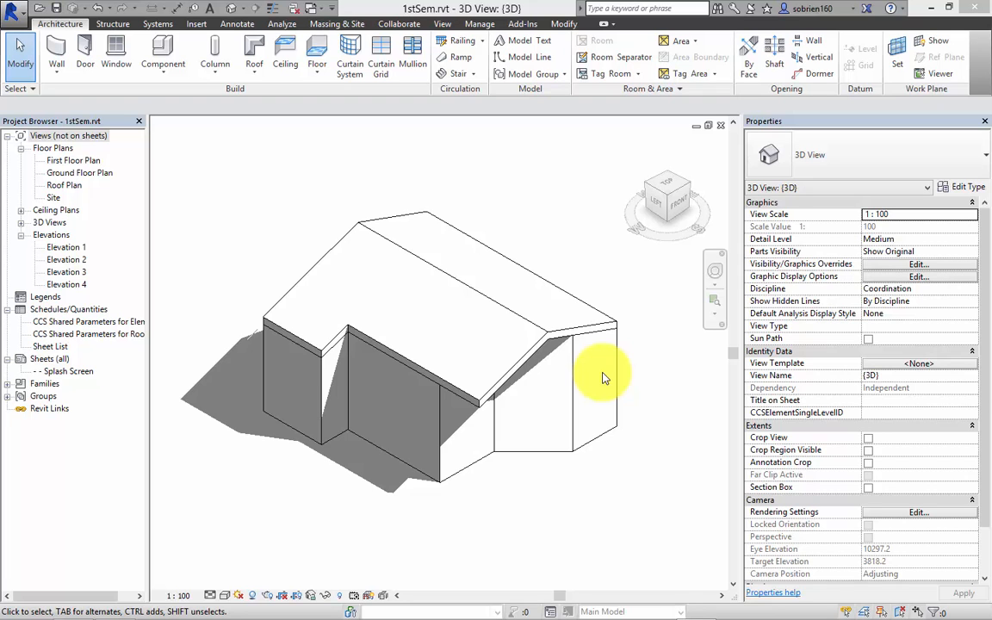
Step: Switch to Chrome, open 01 Lesson Plan - A2014 from the 01 Lecture Plan and Videos folder, and read the weekly topics
mouse_move(210, 603)
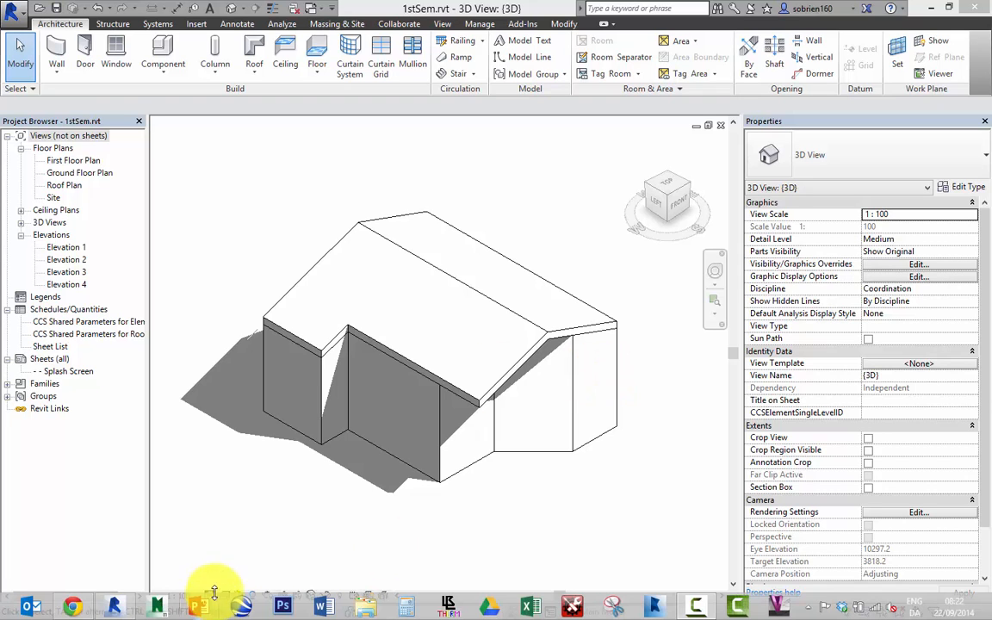
click(76, 607)
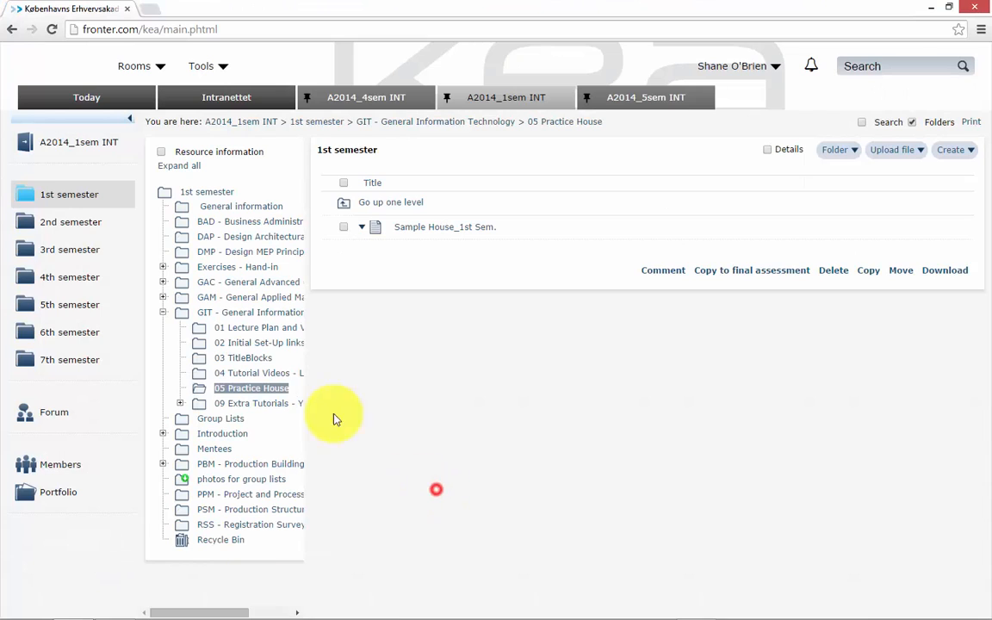
click(258, 328)
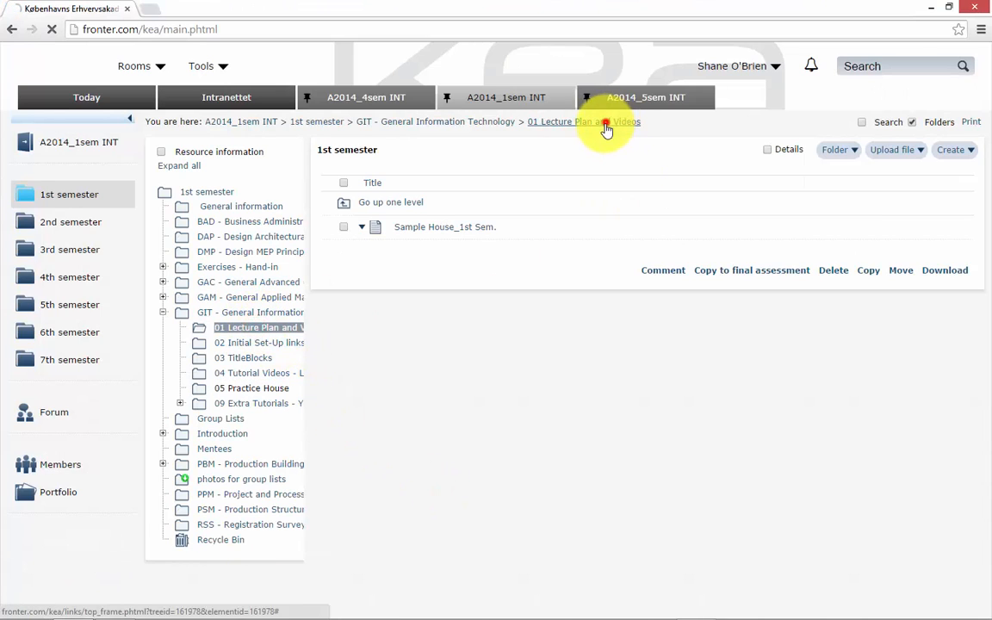
click(607, 125)
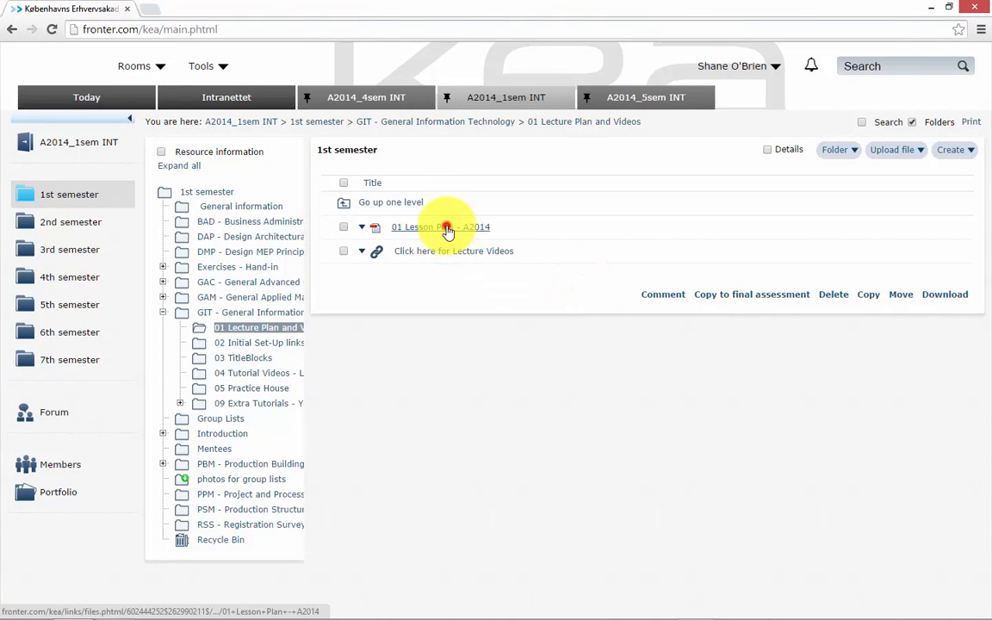
click(445, 227)
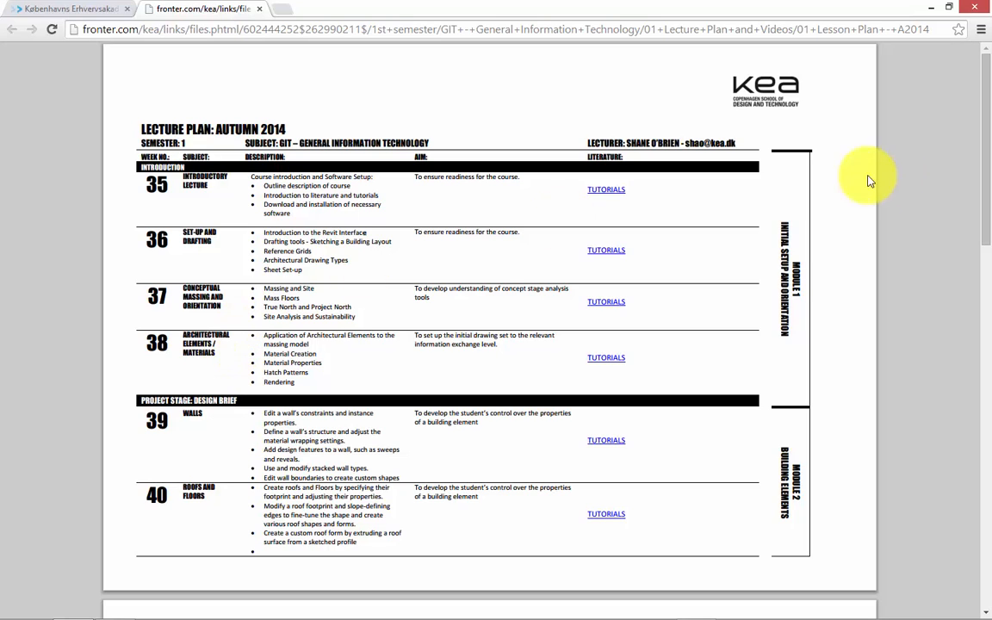
click(983, 199)
drag(984, 215, 848, 255)
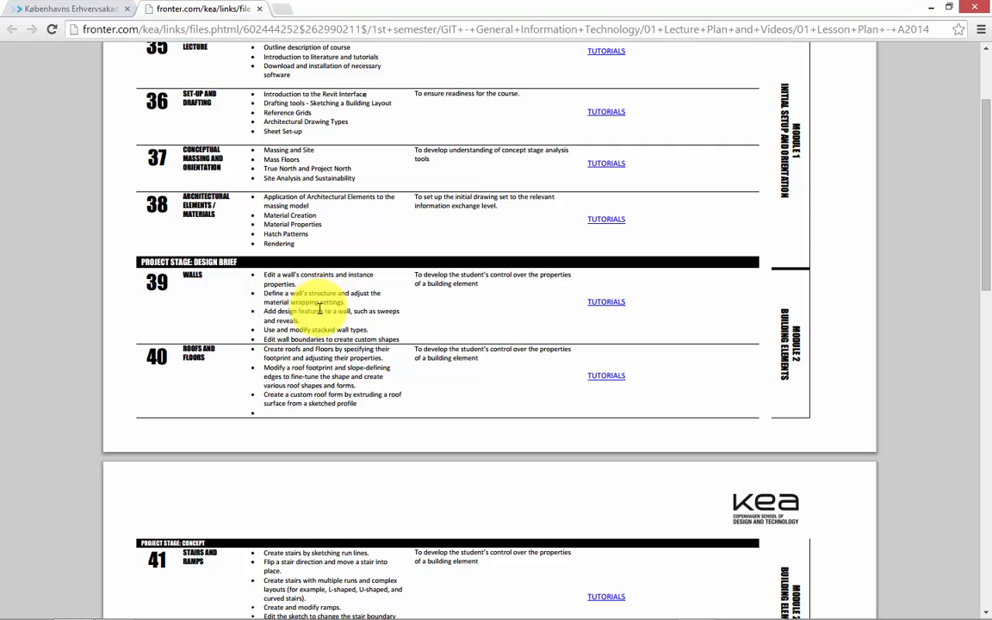
scroll(319, 307, up, 1)
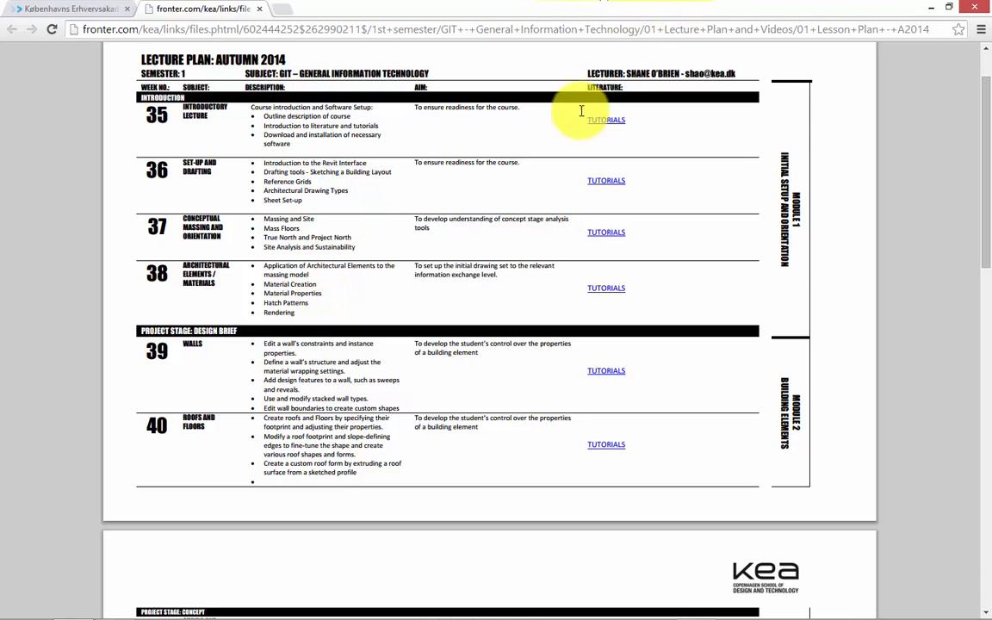
Step: Switch to Revit, open the Ground Floor Plan view and reveal its hidden elements
mouse_move(336, 607)
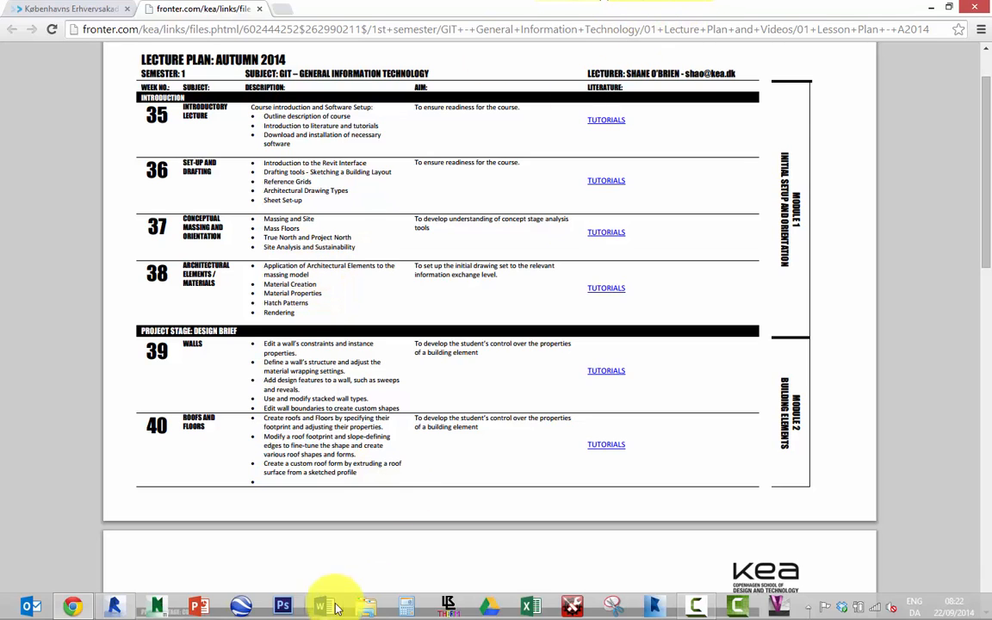
click(113, 607)
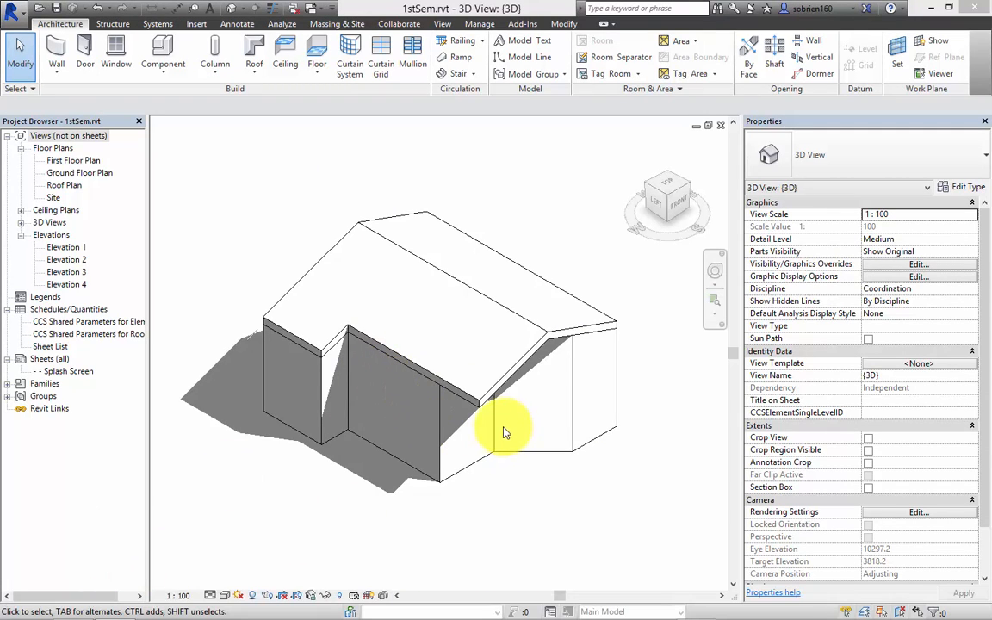
shift+middle_drag(506, 433, 415, 433)
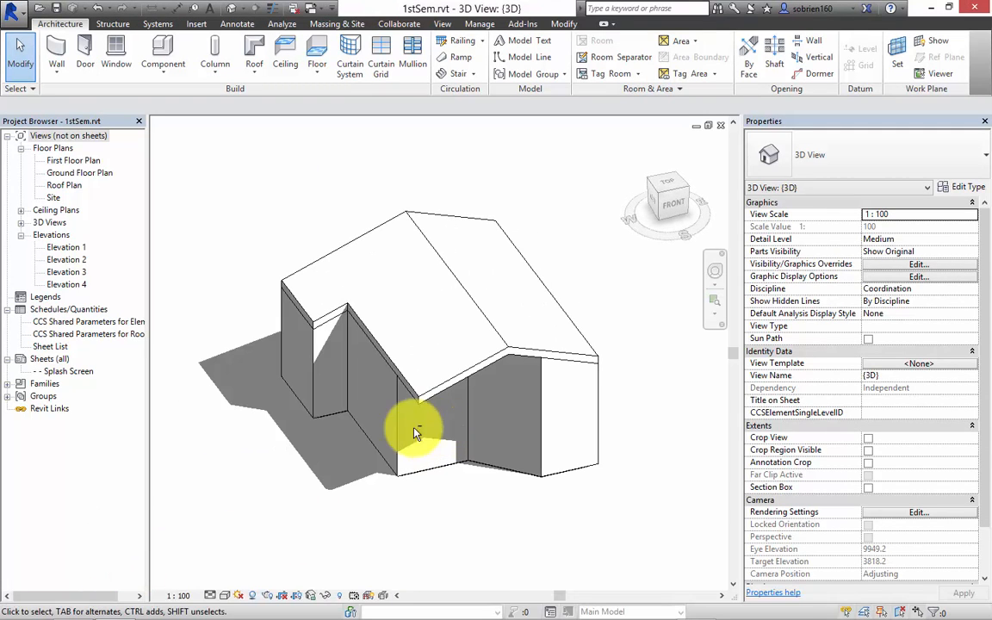
double_click(69, 173)
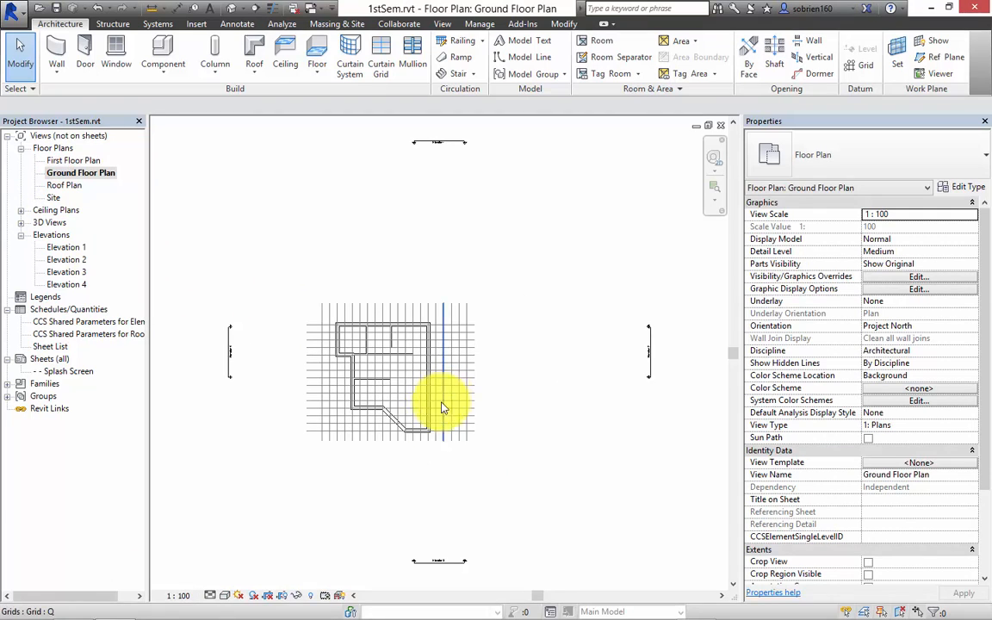
click(311, 595)
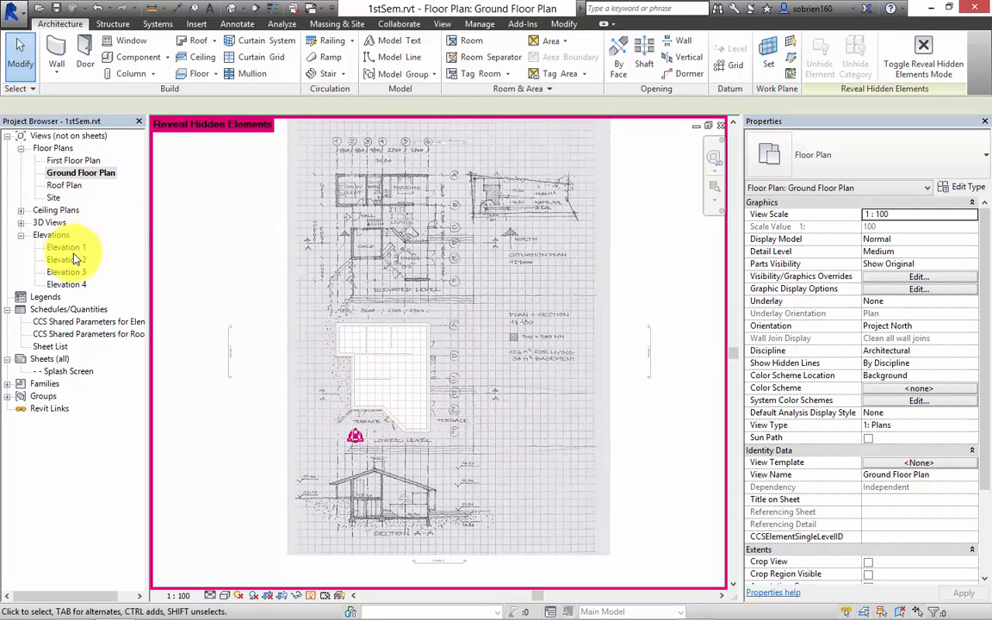
Step: Switch to Chrome and check the 05 Practice House folder inside the GIT - General Information Technology folder
mouse_move(131, 611)
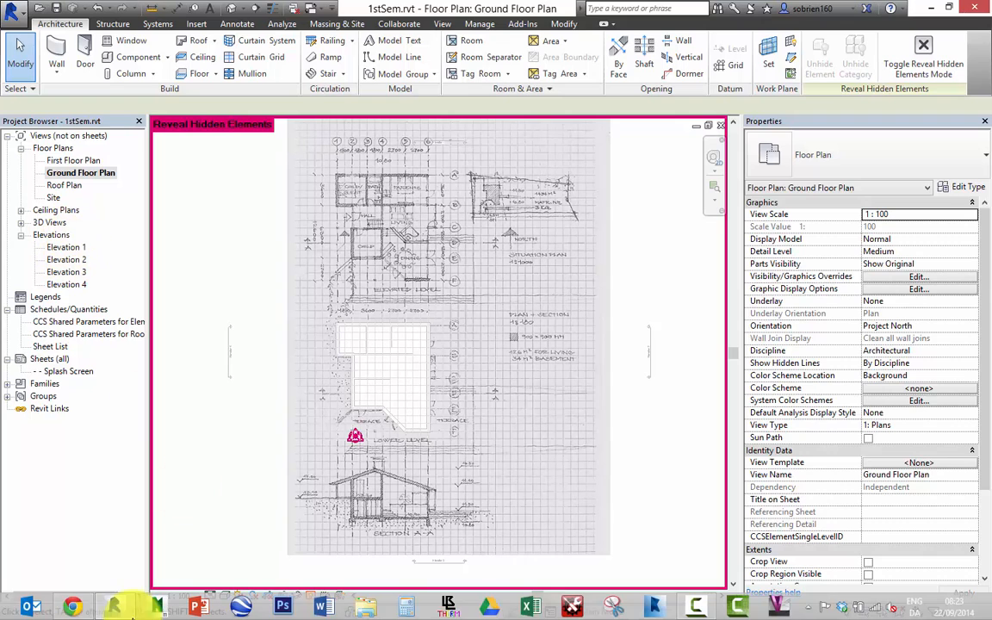
click(75, 606)
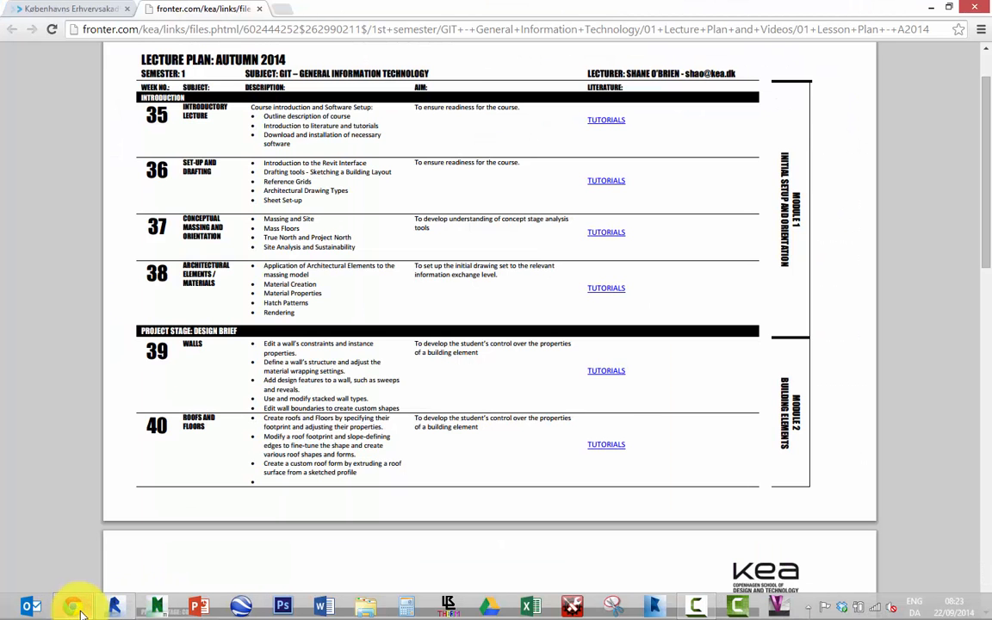
click(69, 10)
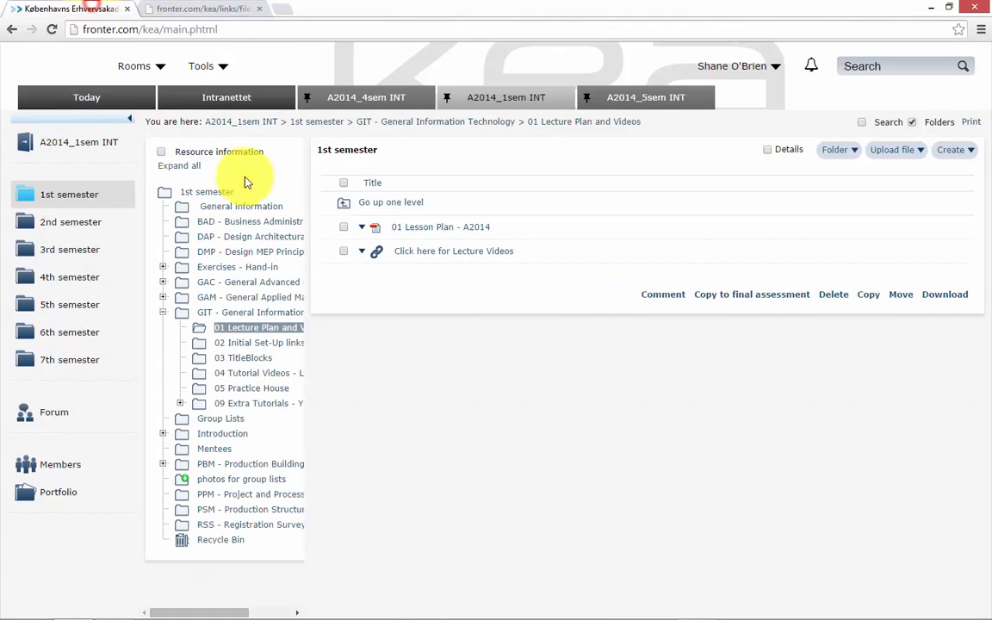
click(229, 313)
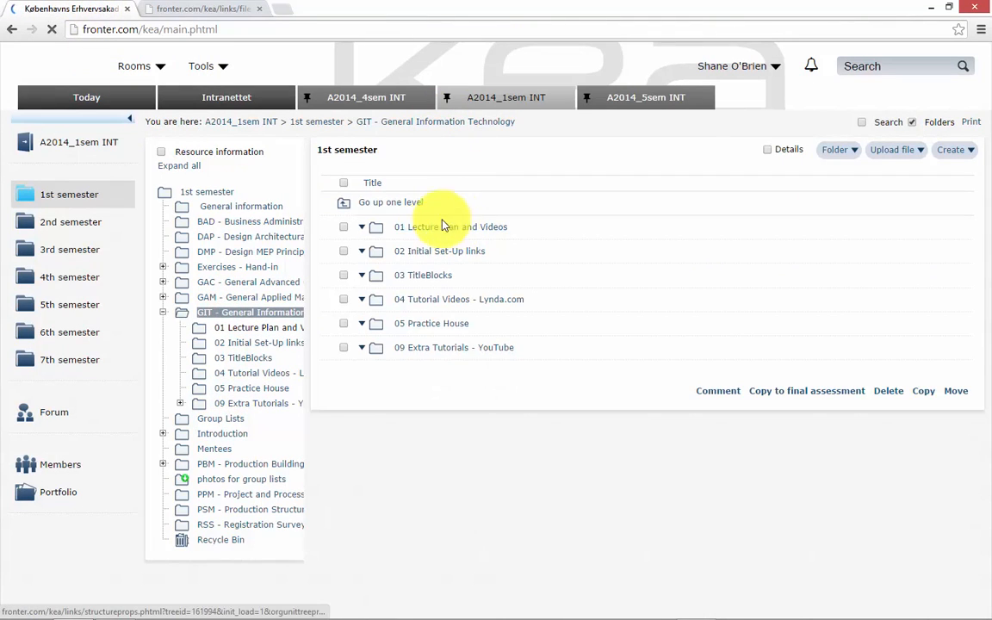
click(413, 326)
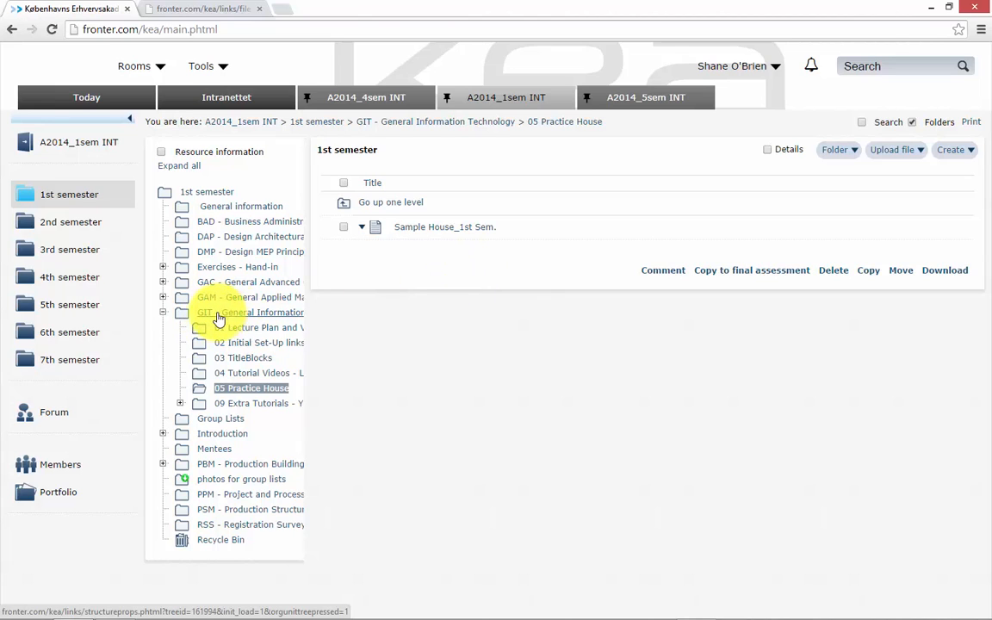
click(435, 123)
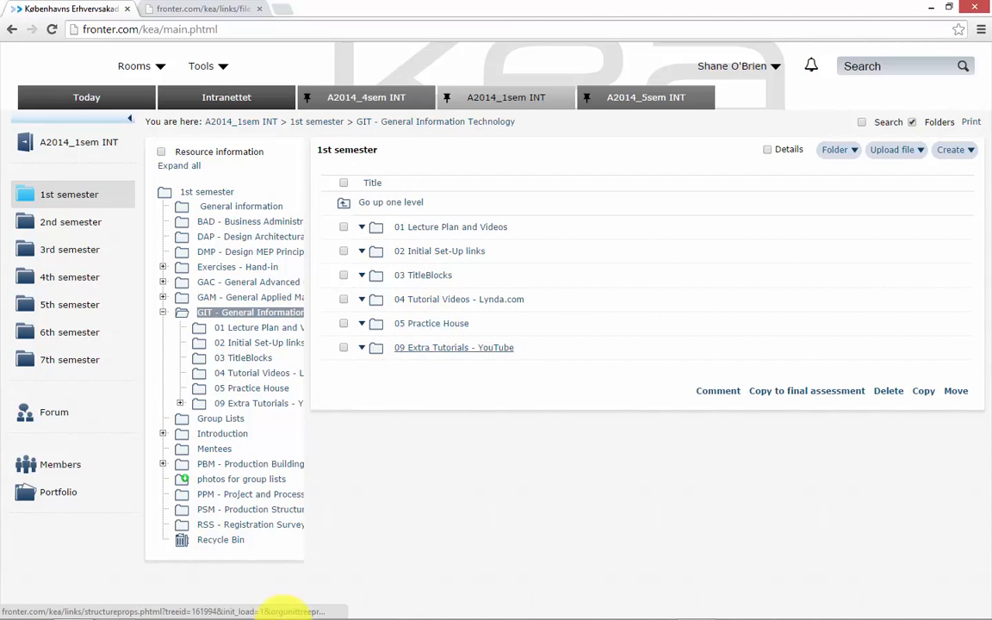
Step: Return to Revit and turn off Reveal Hidden Elements in the Ground Floor Plan view
mouse_move(119, 610)
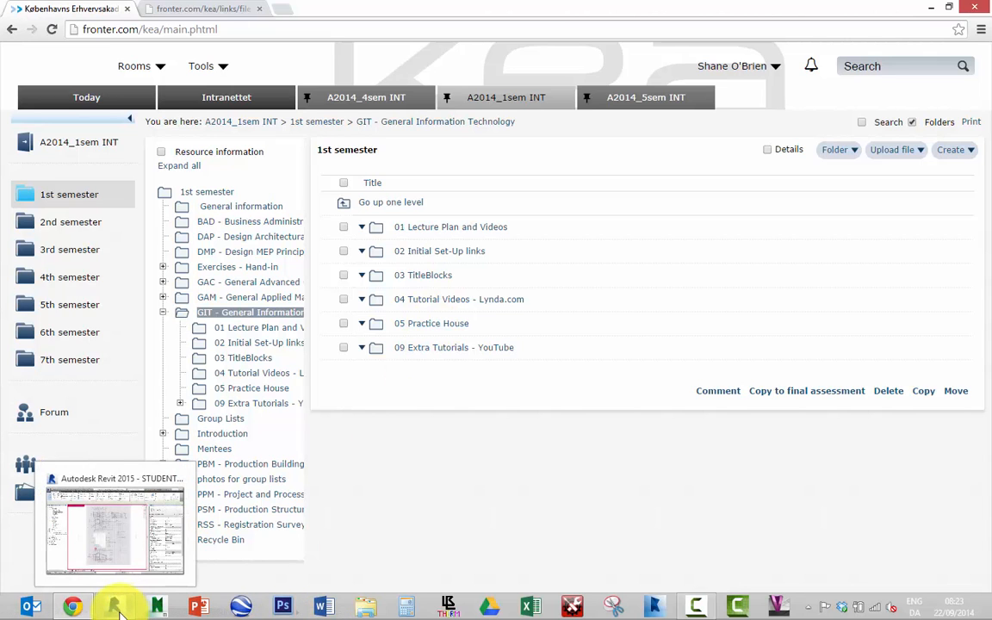
click(73, 604)
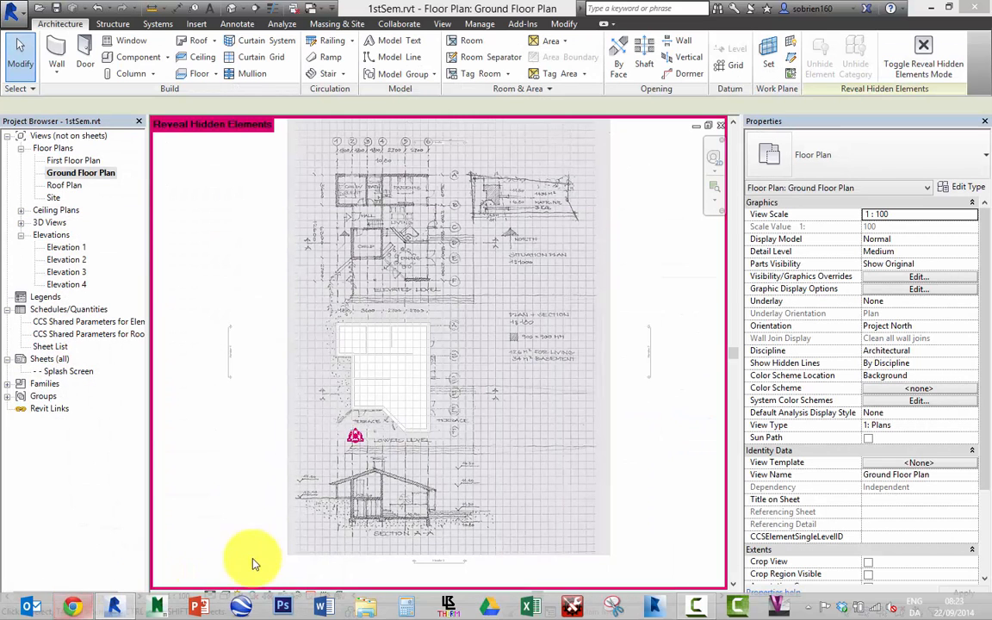
click(311, 595)
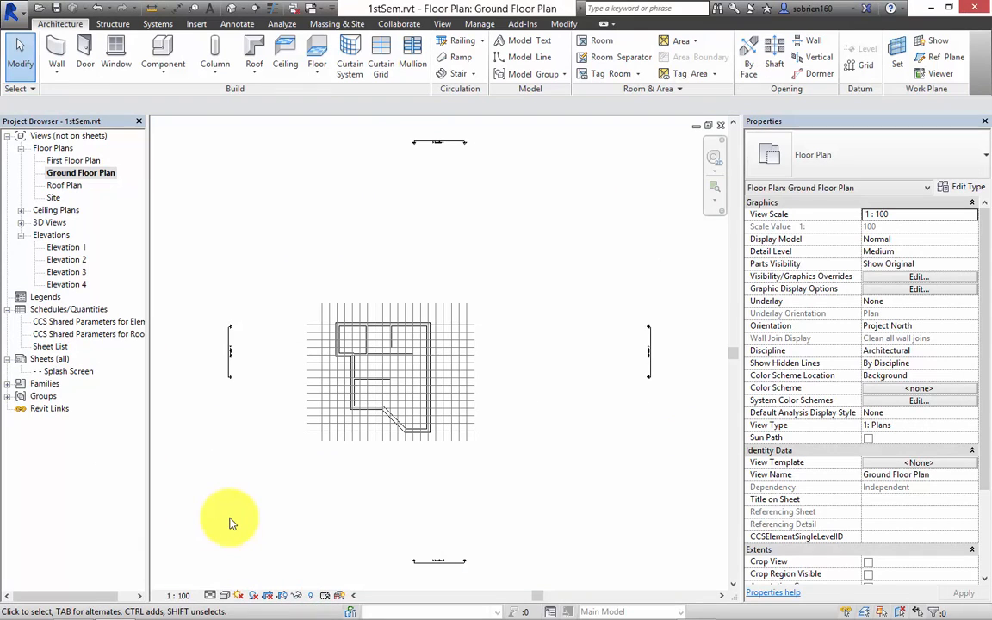
Step: Examine the exterior and interior wall layout of the ground floor plan, including the angled corner wall
middle_drag(306, 450, 343, 439)
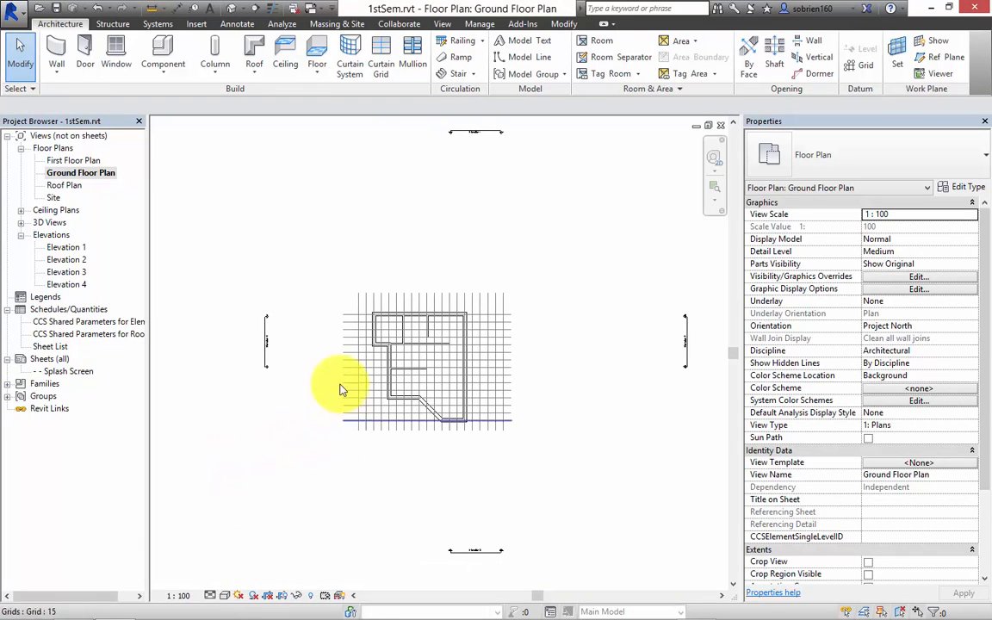
middle_drag(308, 314, 317, 314)
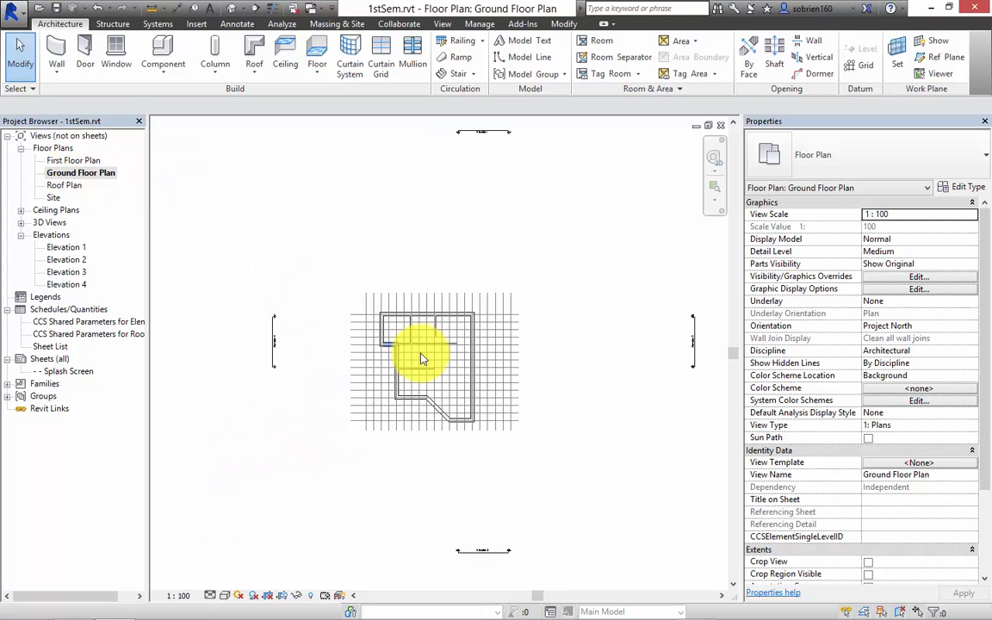
middle_drag(419, 355, 427, 383)
scroll(418, 355, up, 1)
scroll(389, 365, up, 5)
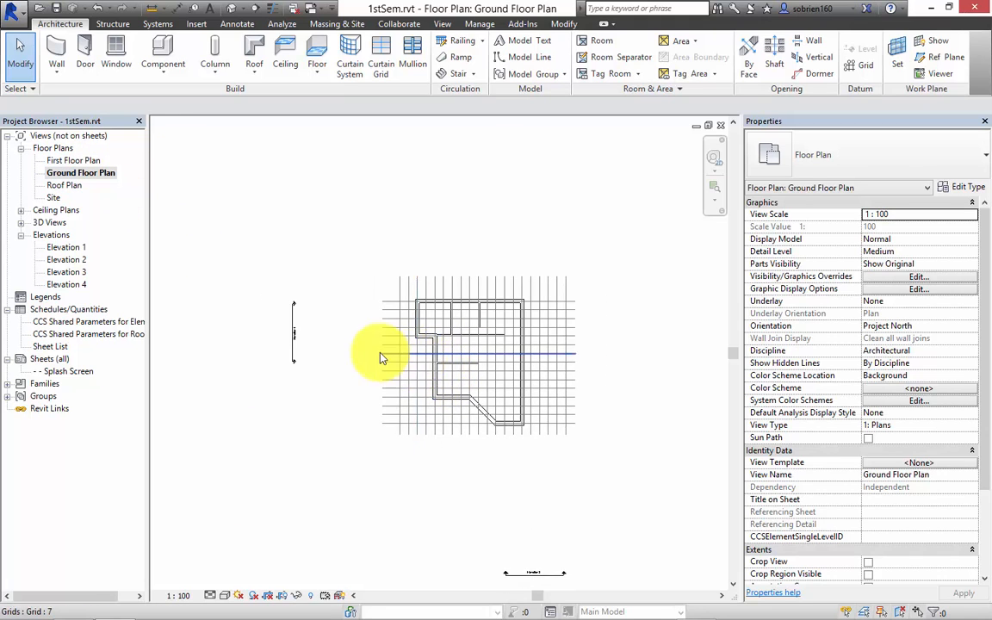
scroll(473, 416, up, 2)
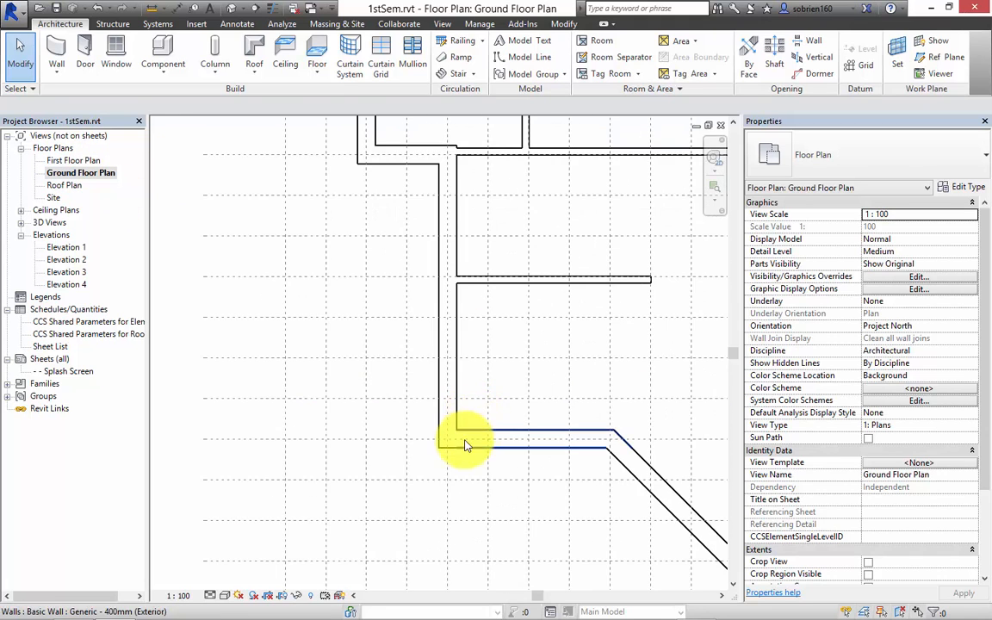
middle_drag(472, 454, 467, 456)
scroll(385, 442, down, 4)
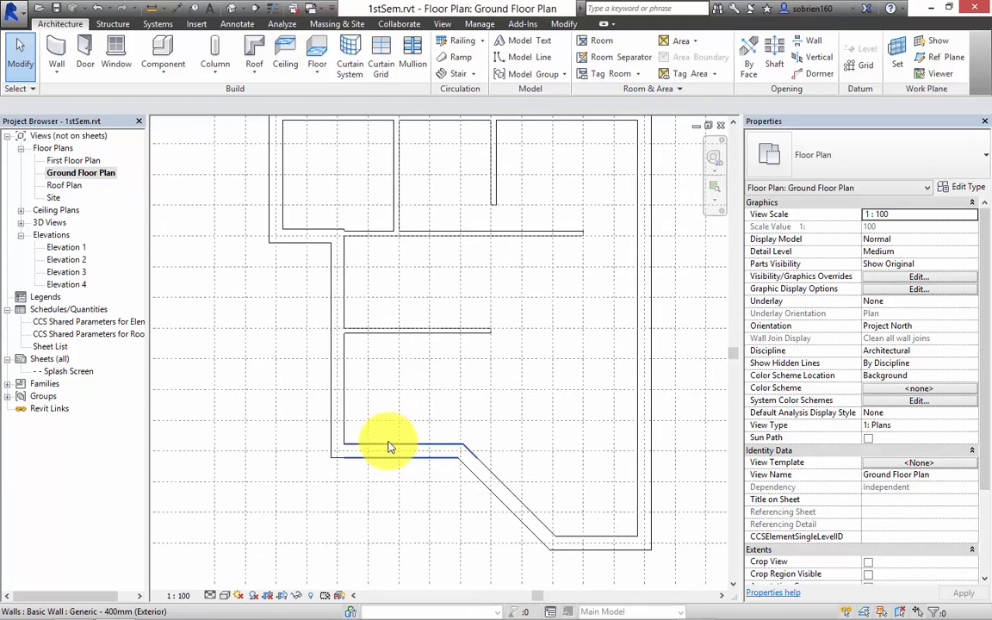
middle_drag(435, 416, 454, 413)
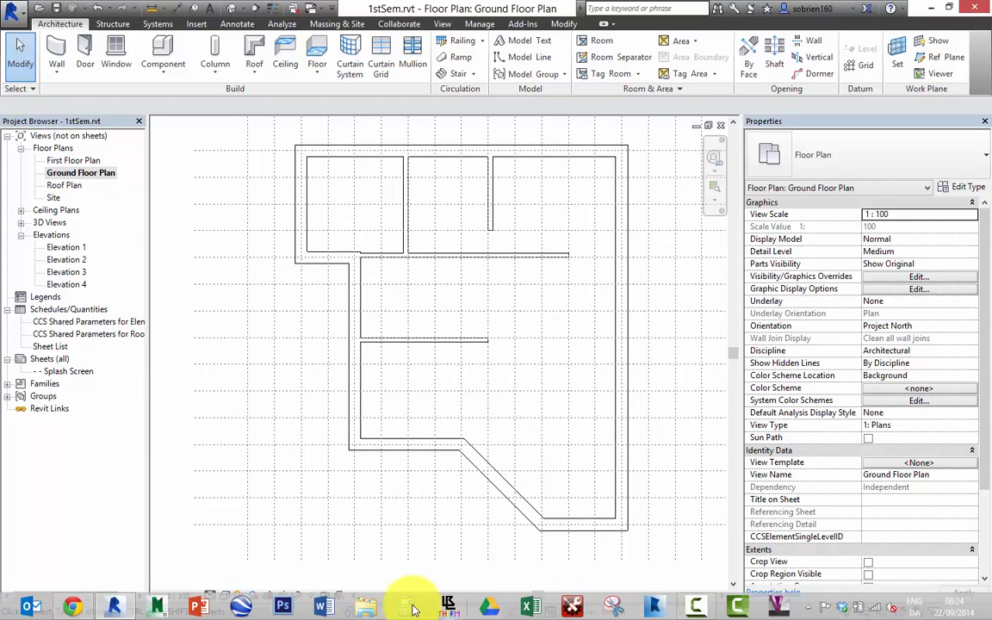
click(696, 607)
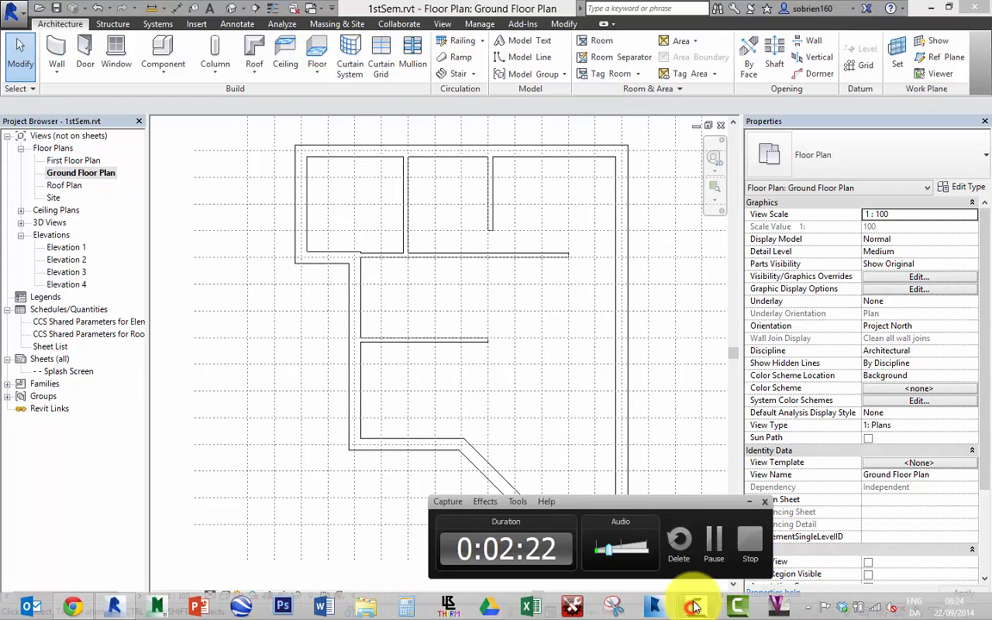
click(713, 592)
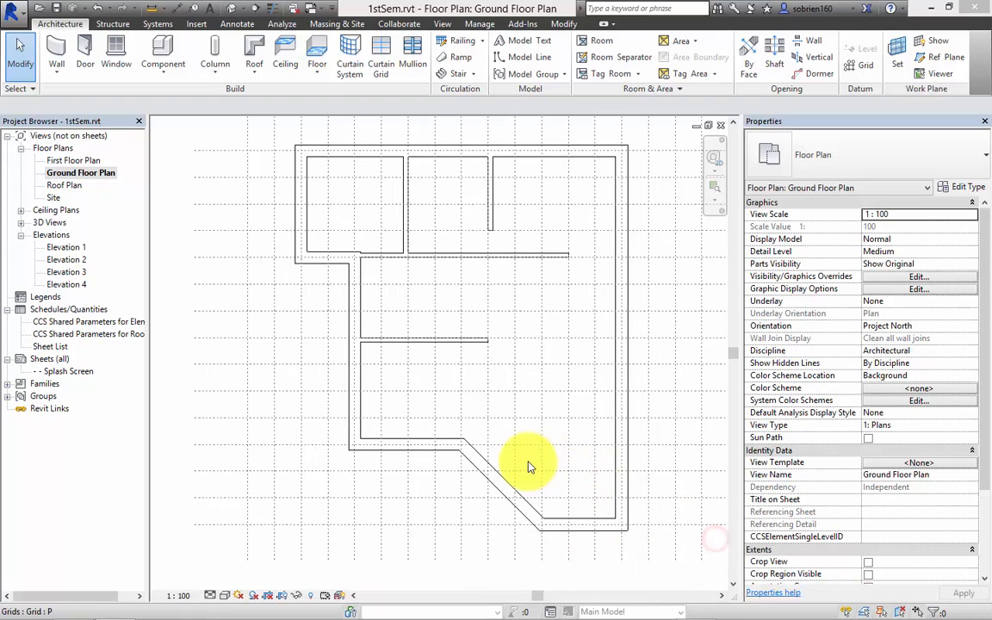
middle_drag(521, 459, 549, 468)
scroll(563, 453, down, 1)
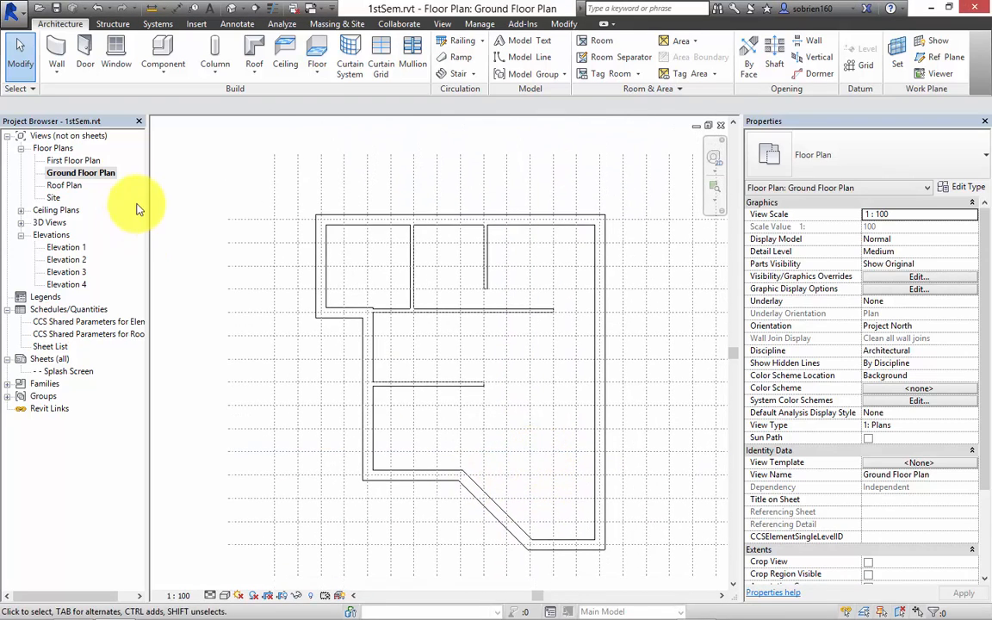
click(62, 75)
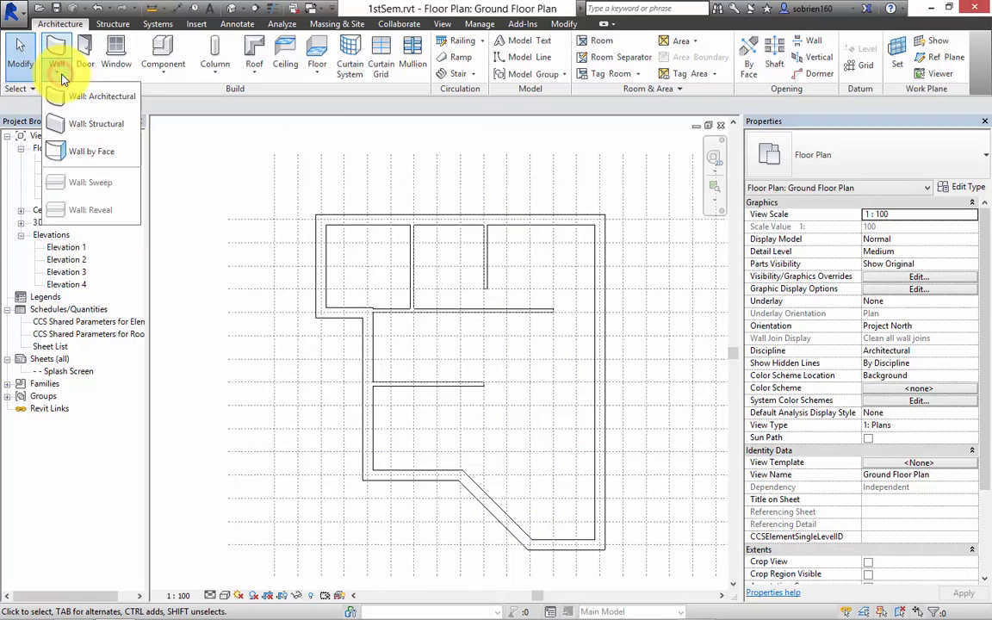
click(186, 92)
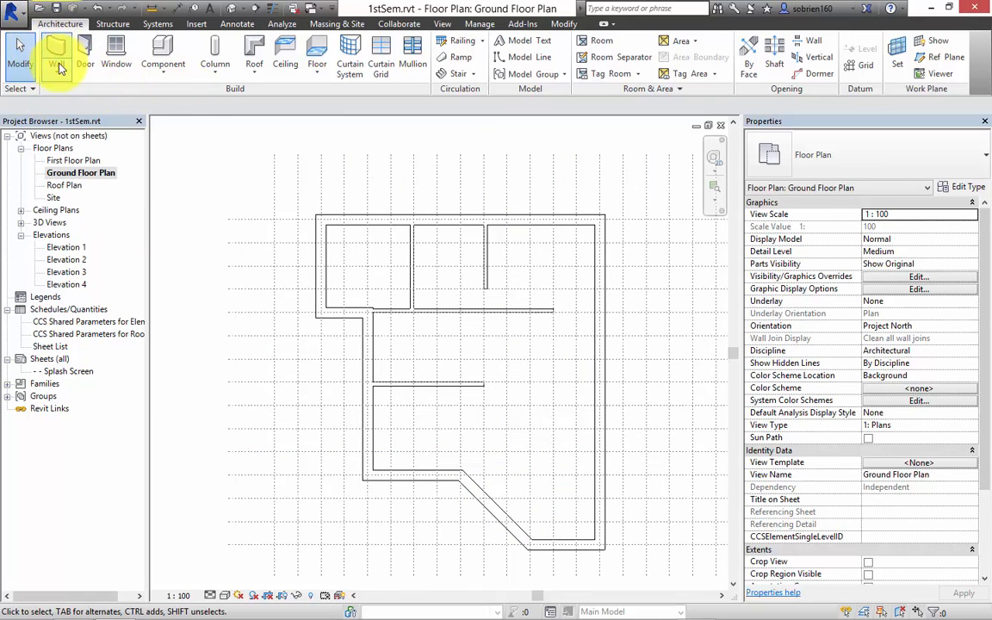
click(60, 73)
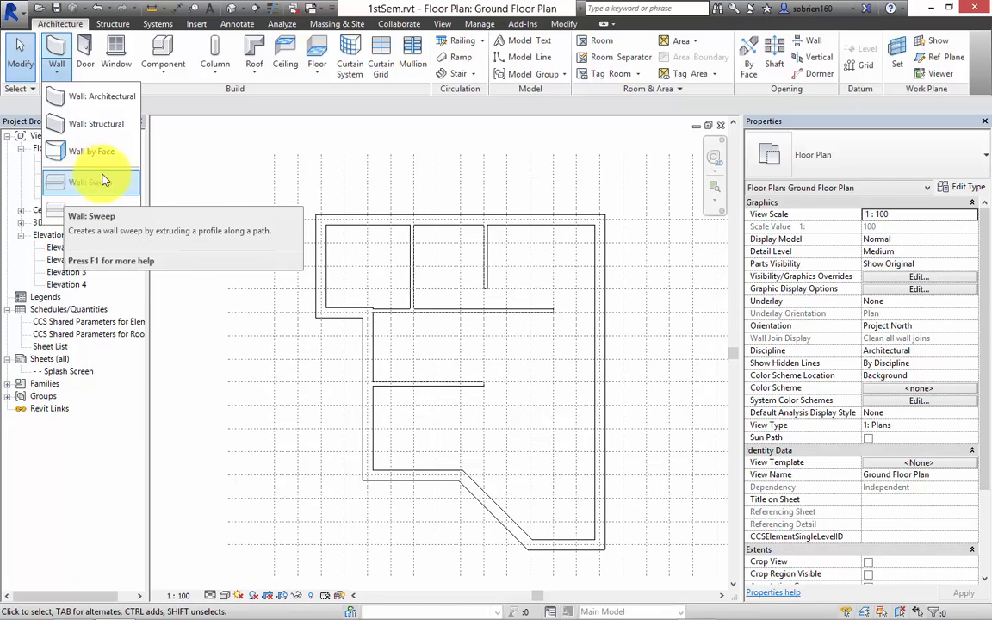
click(332, 370)
scroll(399, 394, up, 2)
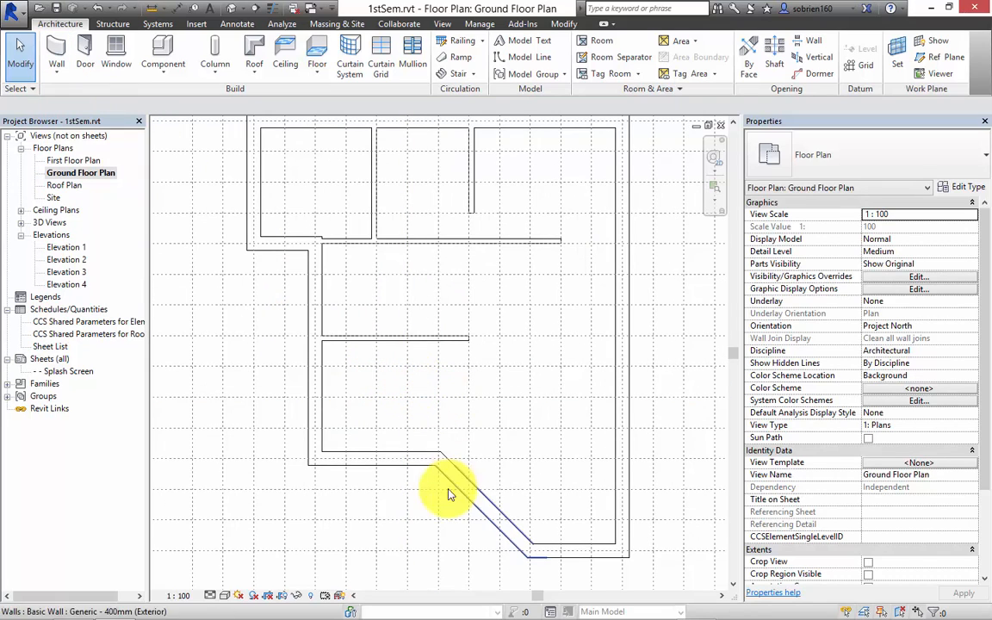
scroll(452, 488, up, 3)
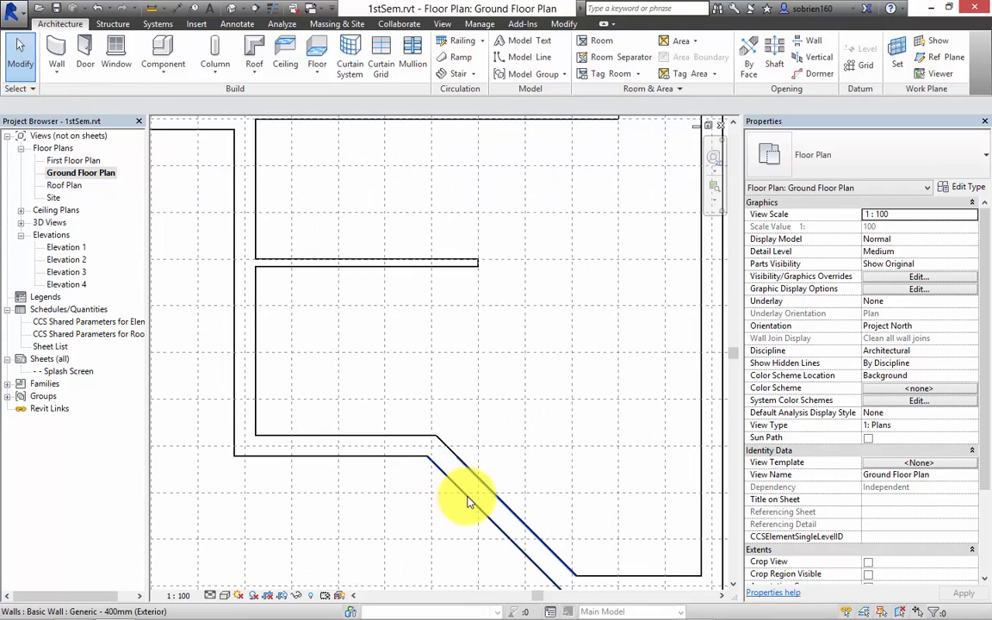
Step: Select the angled exterior corner wall and check which side its orientation control is on
click(517, 517)
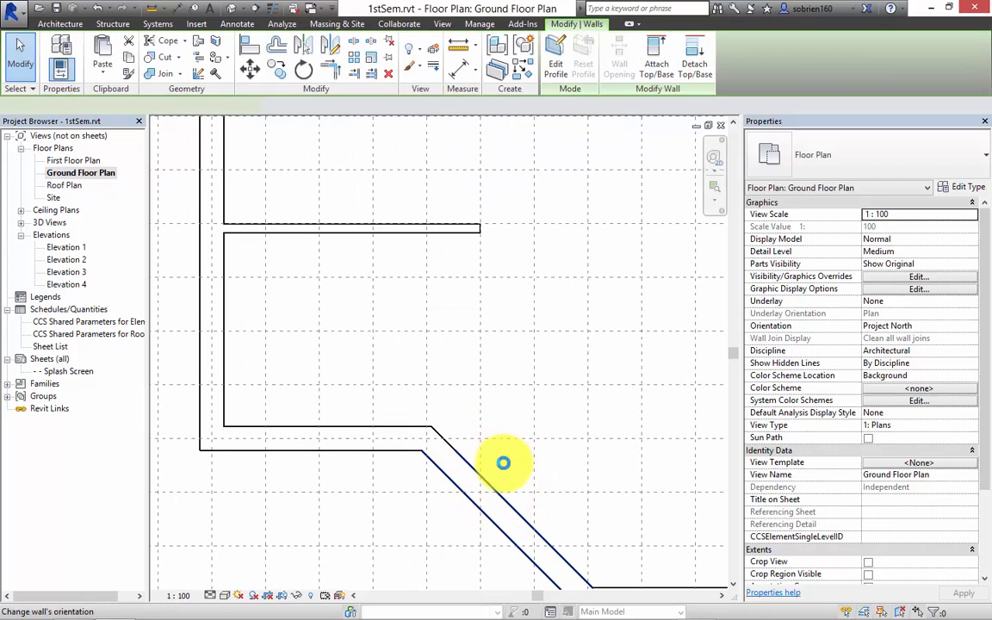
click(514, 501)
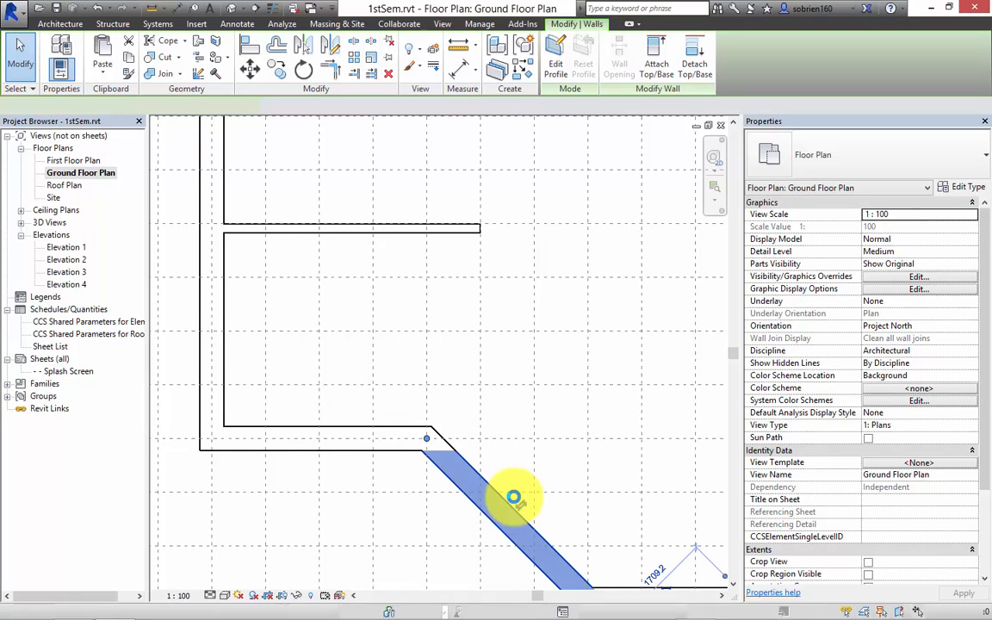
middle_drag(517, 456, 463, 441)
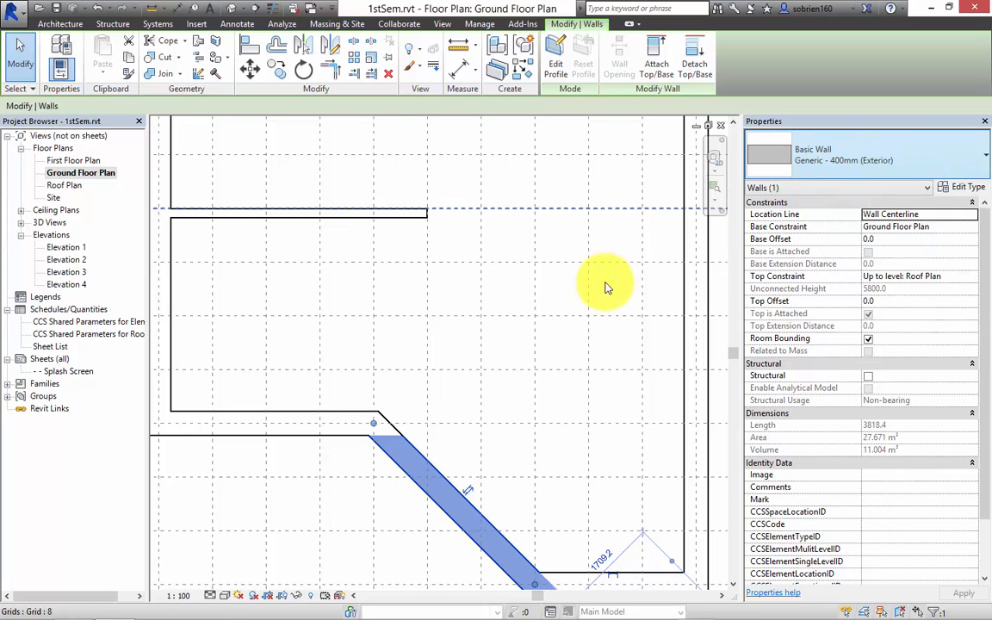
scroll(504, 376, down, 1)
scroll(456, 532, up, 2)
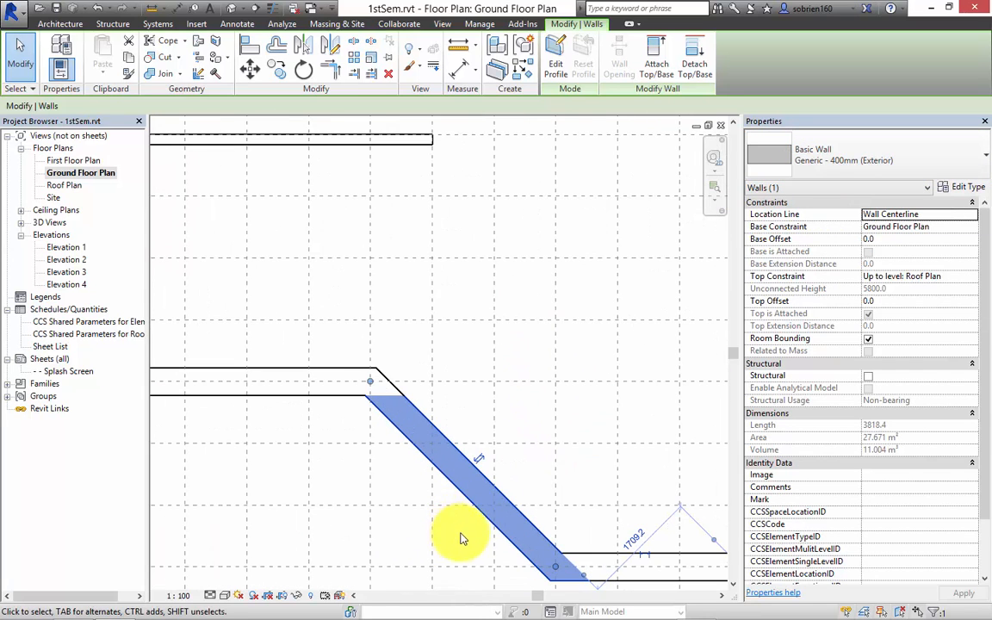
click(478, 460)
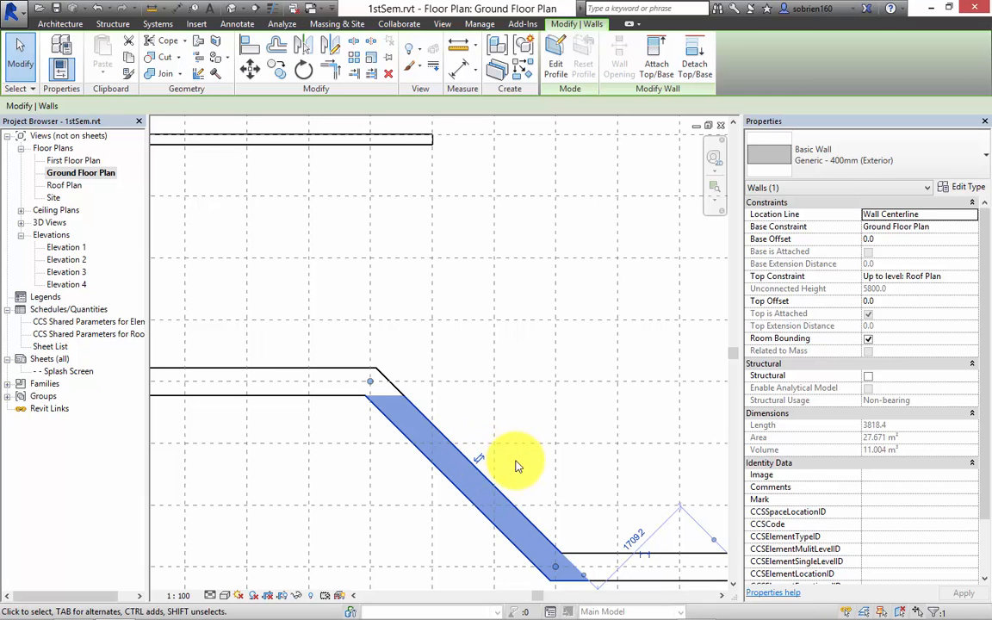
click(517, 466)
click(483, 473)
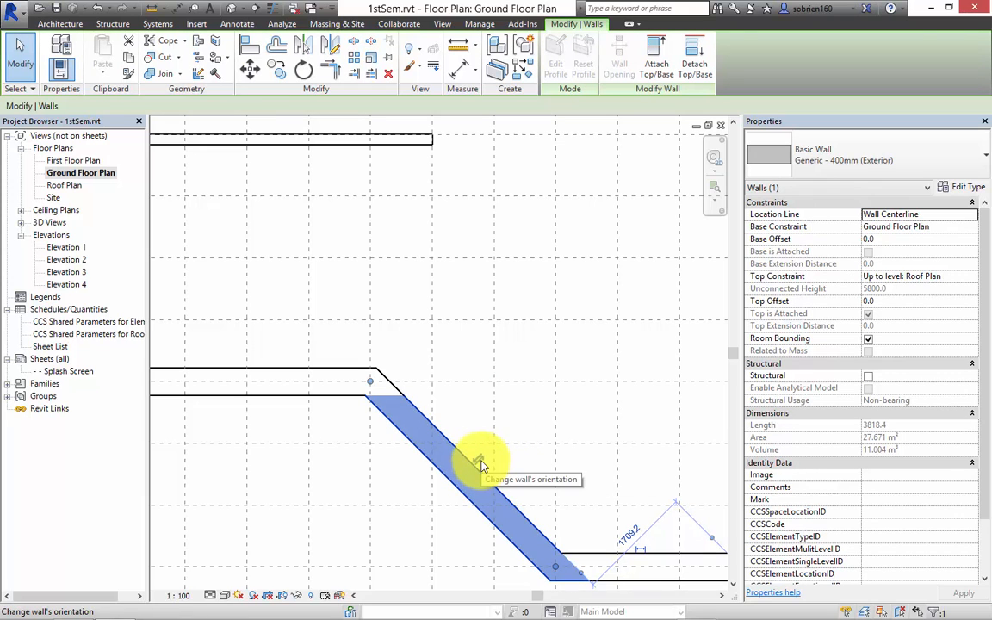
click(538, 472)
Step: Select the whole chain of connected exterior walls to inspect its properties and clear the selection
scroll(531, 487, down, 3)
middle_drag(531, 487, 484, 528)
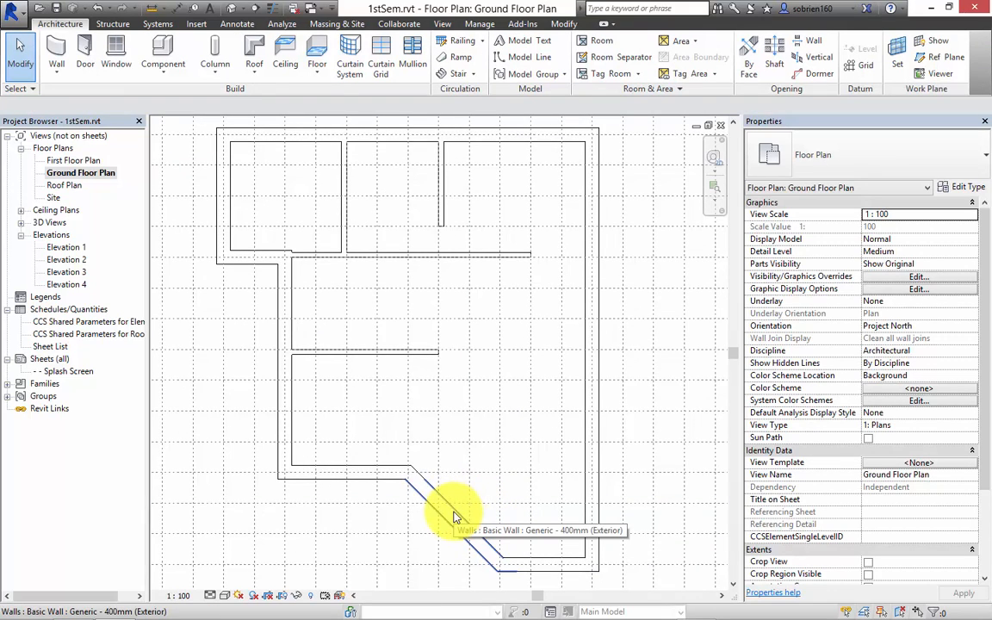
key(Tab)
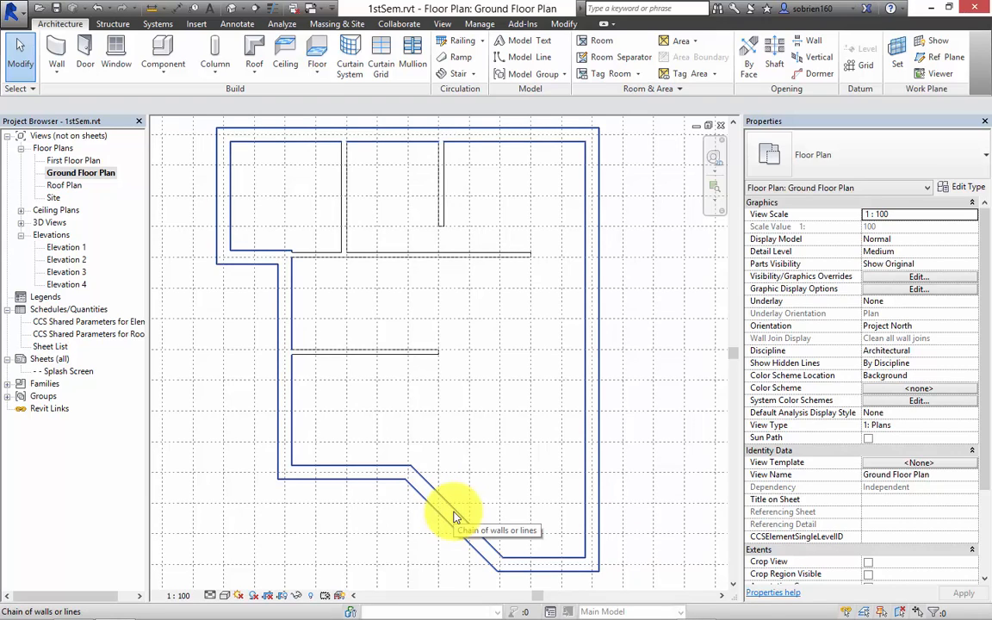
click(456, 516)
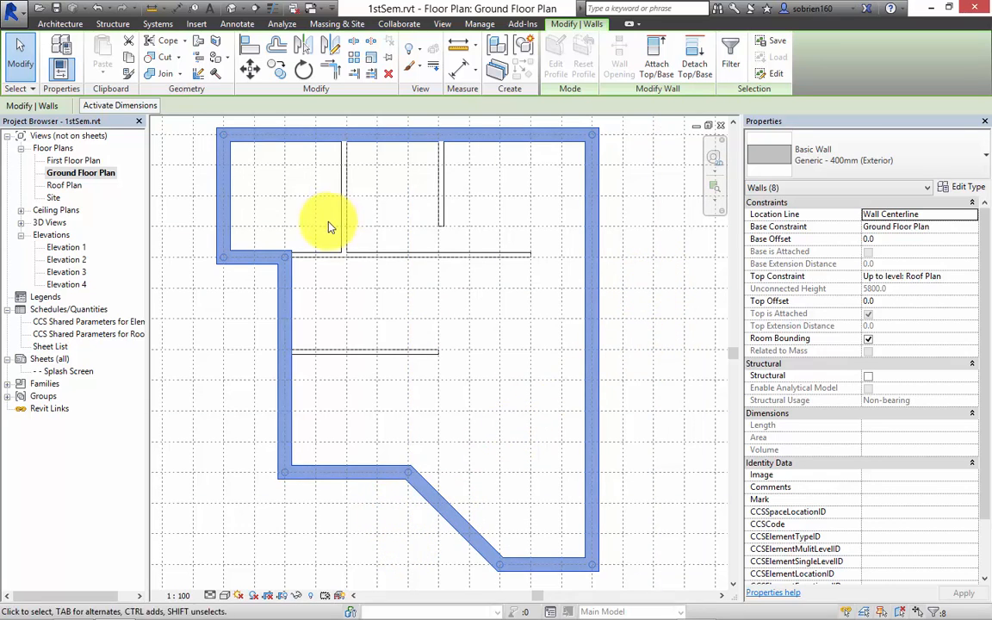
click(420, 532)
Step: Flip the angled corner wall's orientation so its exterior face points outside the house
click(451, 516)
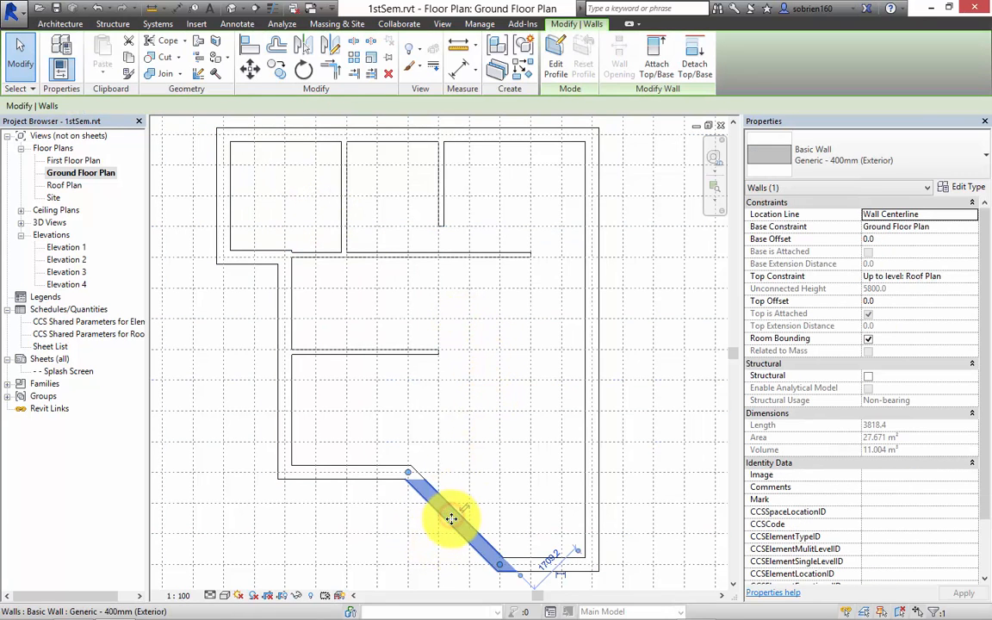
scroll(413, 530, up, 5)
scroll(439, 482, up, 4)
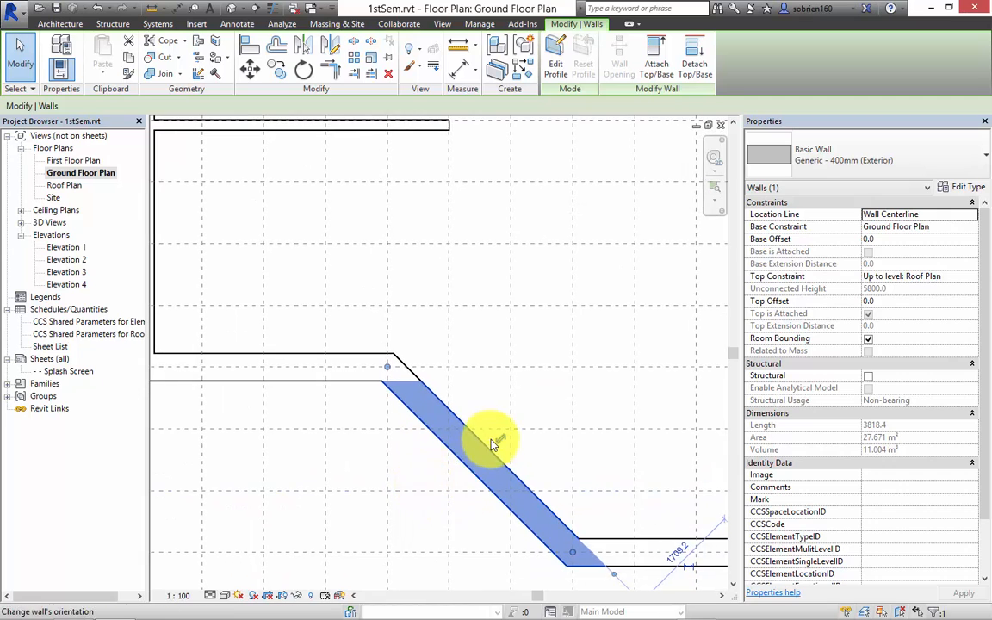
click(487, 424)
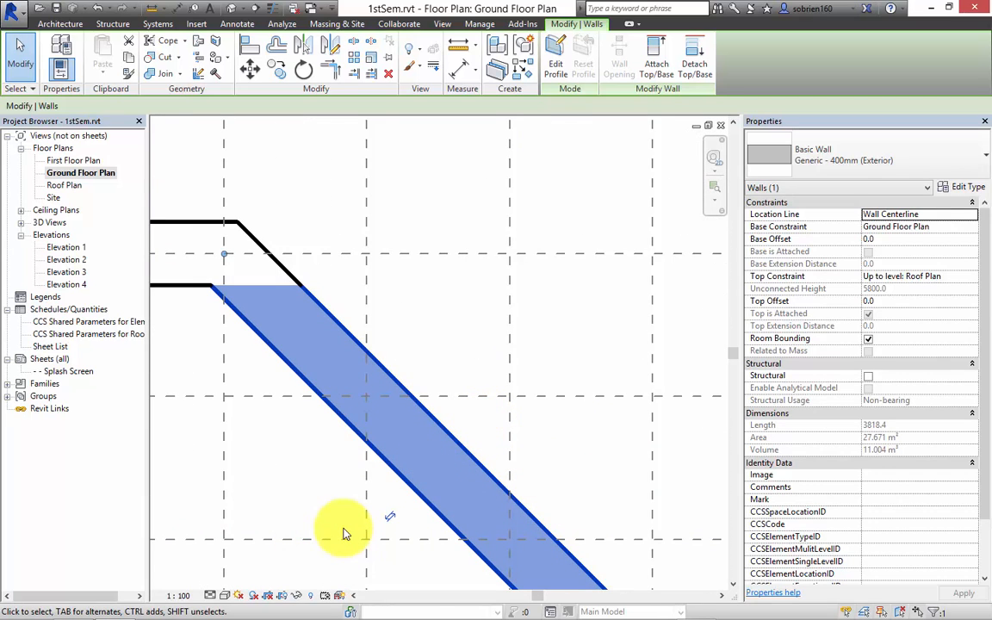
click(312, 475)
scroll(305, 474, down, 1)
scroll(302, 490, down, 3)
middle_drag(492, 478, 622, 458)
Step: Compare the orientation side of the angled wall with that of the adjoining horizontal exterior wall
click(472, 466)
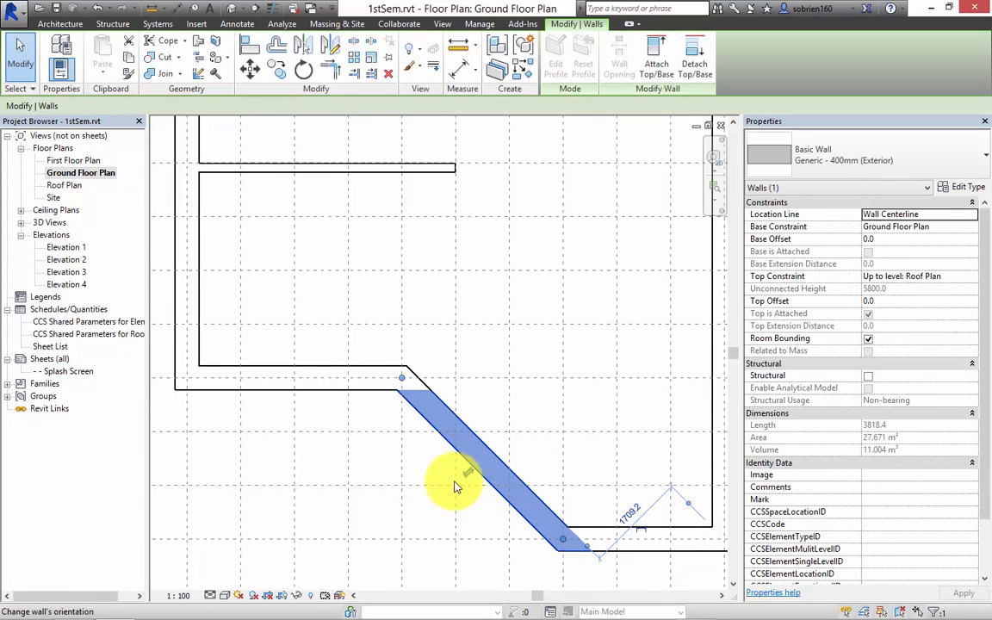
click(364, 390)
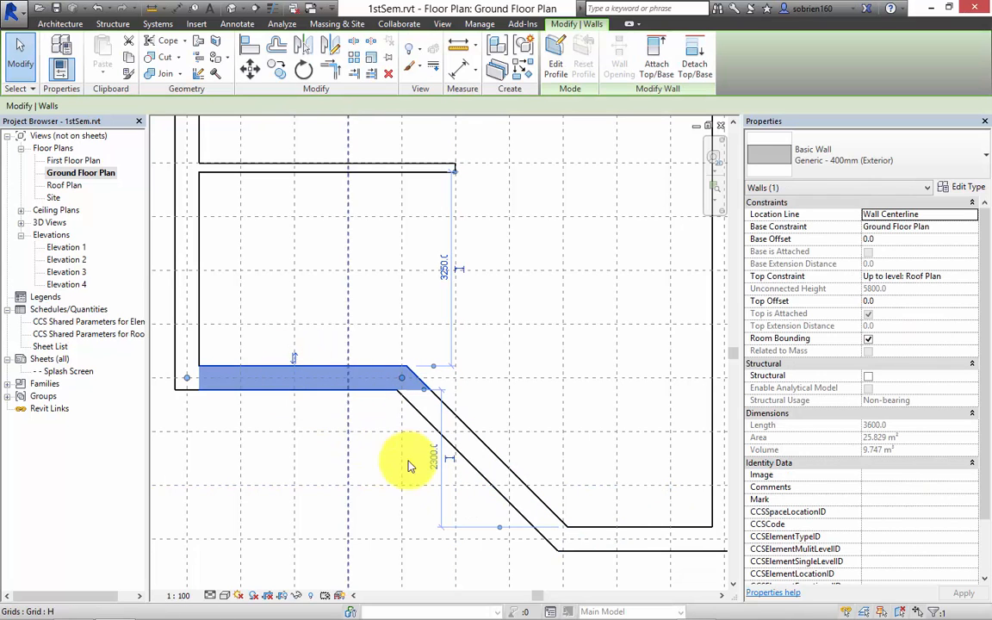
click(384, 478)
middle_drag(387, 480, 372, 493)
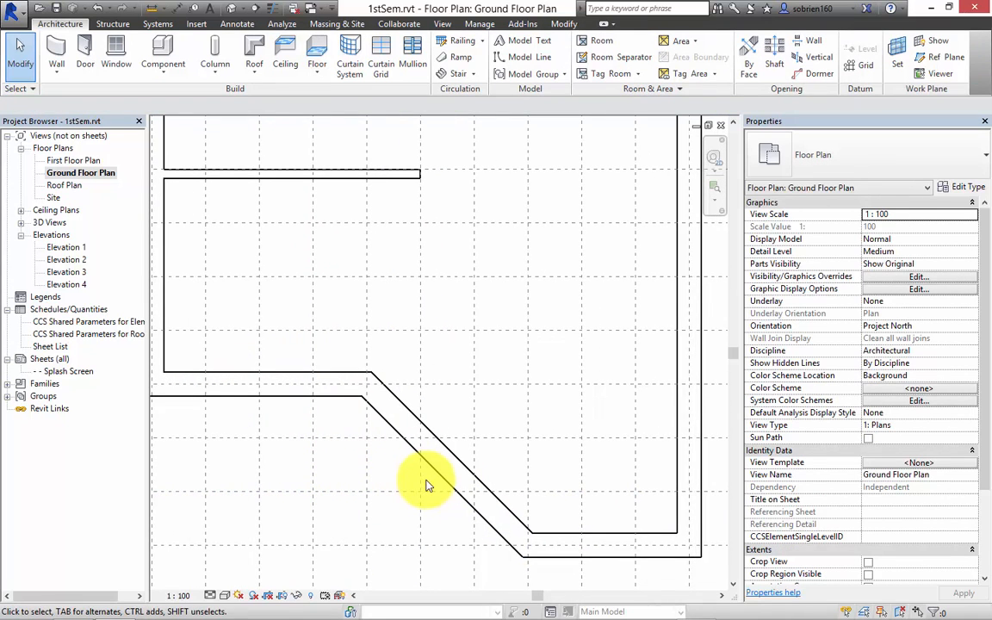
middle_drag(443, 482, 450, 461)
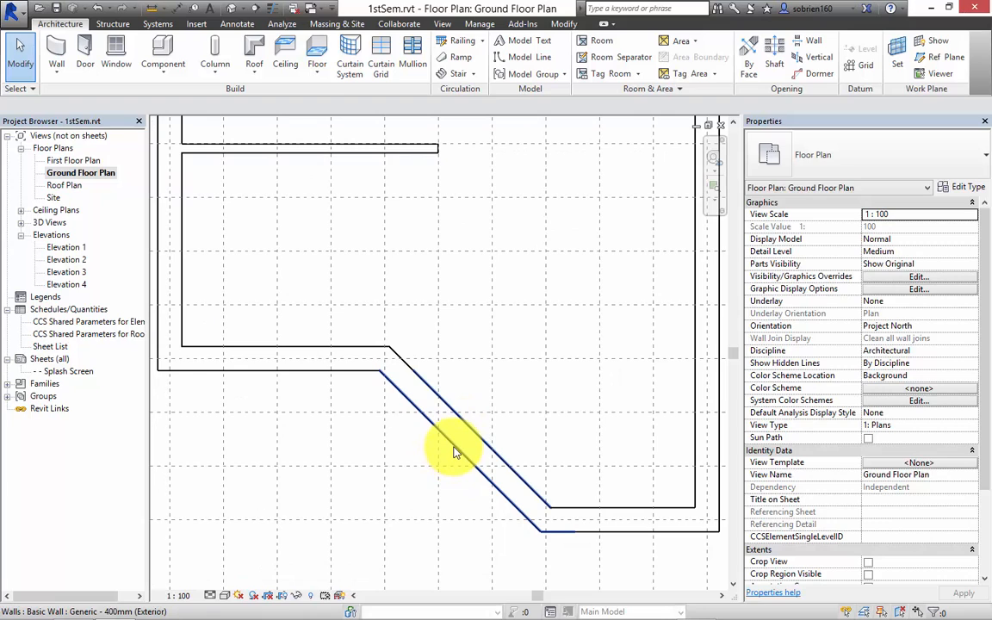
Step: Change the angled corner wall's type to Exterior - 408mm Masonry / LW Concrete after reviewing the available basic, curtain and stacked wall types
click(456, 454)
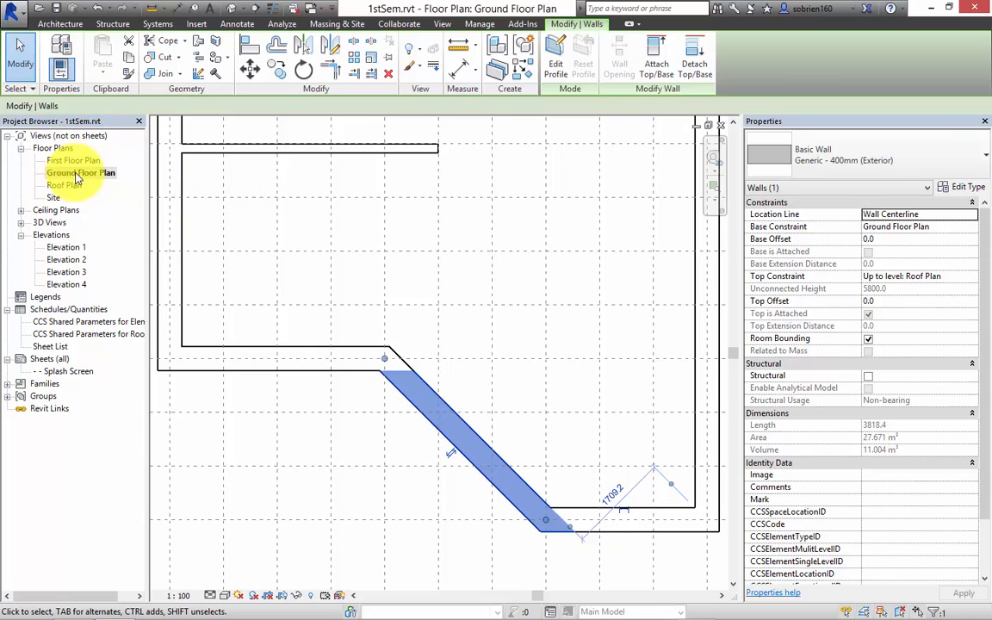
click(409, 493)
middle_drag(421, 495, 472, 447)
click(473, 446)
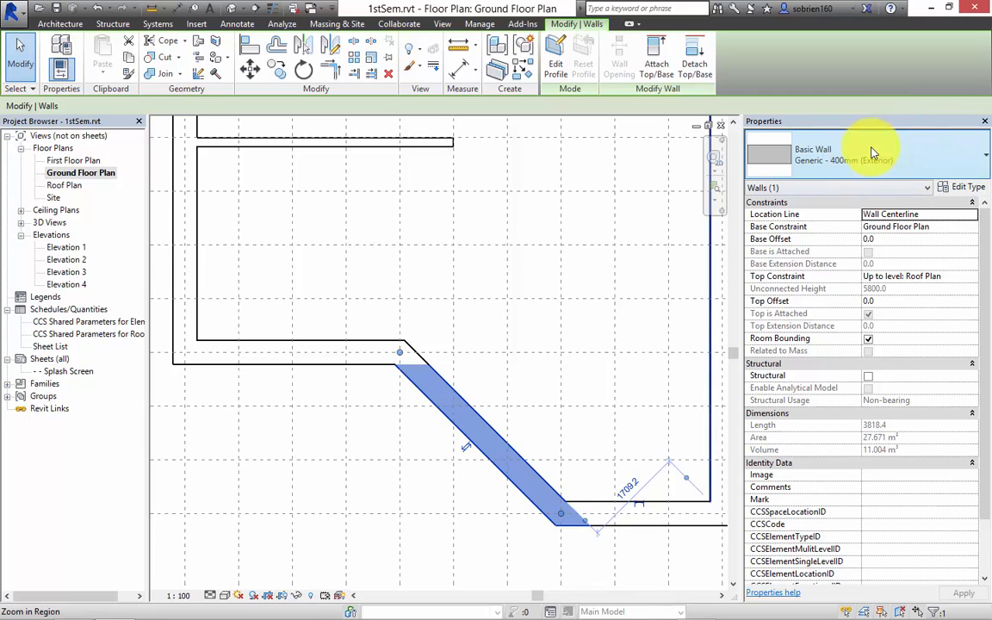
click(983, 159)
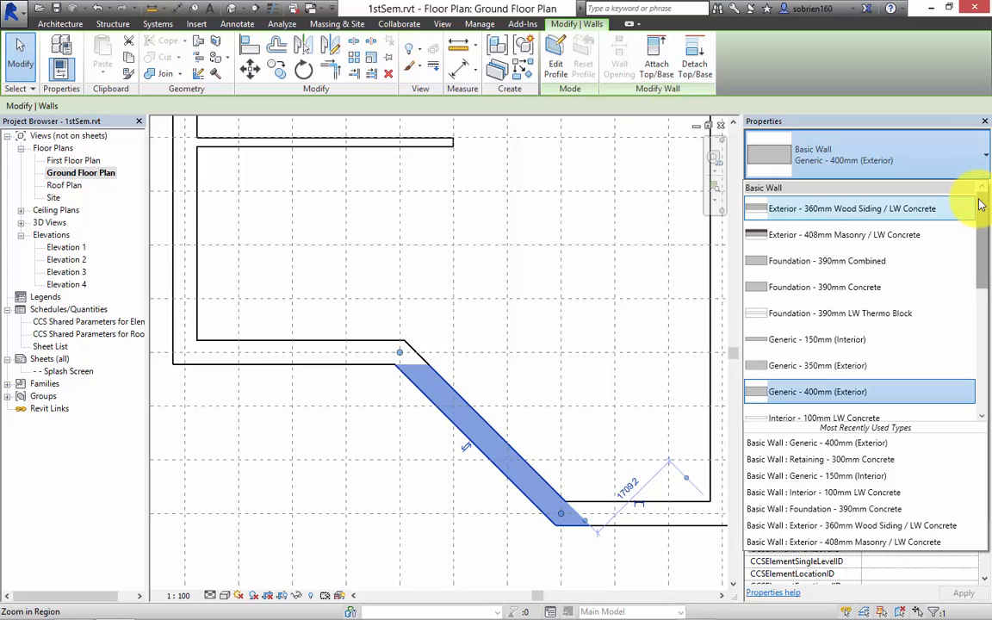
mouse_move(983, 199)
mouse_down()
mouse_move(983, 217)
mouse_move(983, 198)
mouse_up()
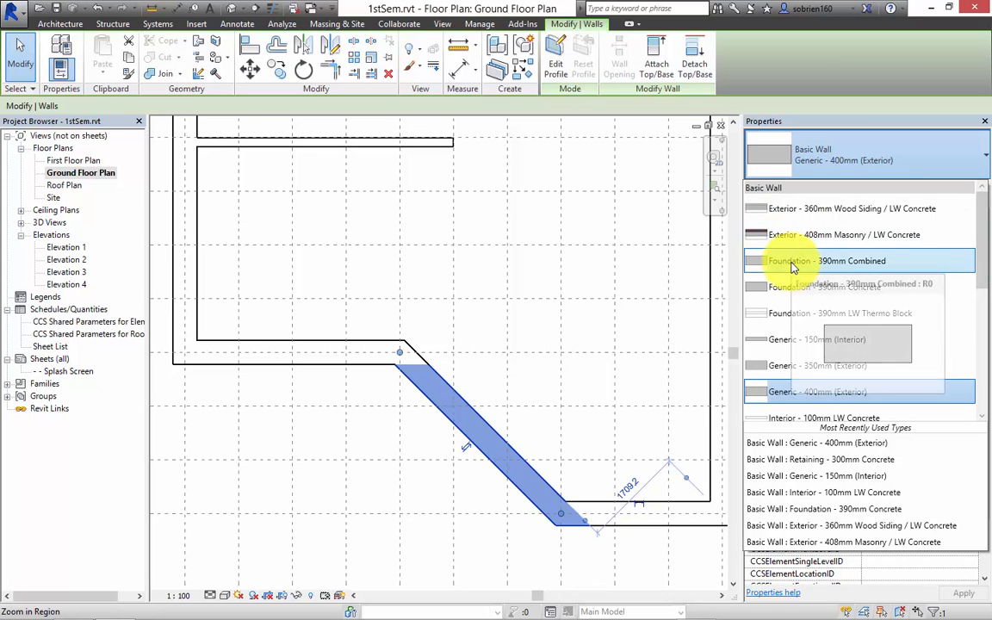
drag(980, 234, 987, 357)
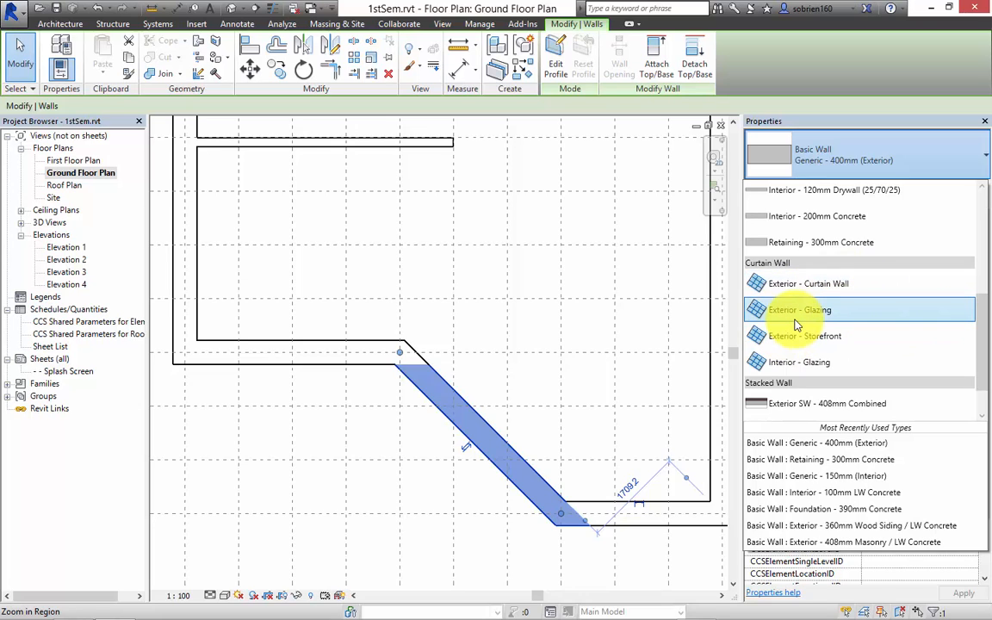
drag(988, 310, 987, 338)
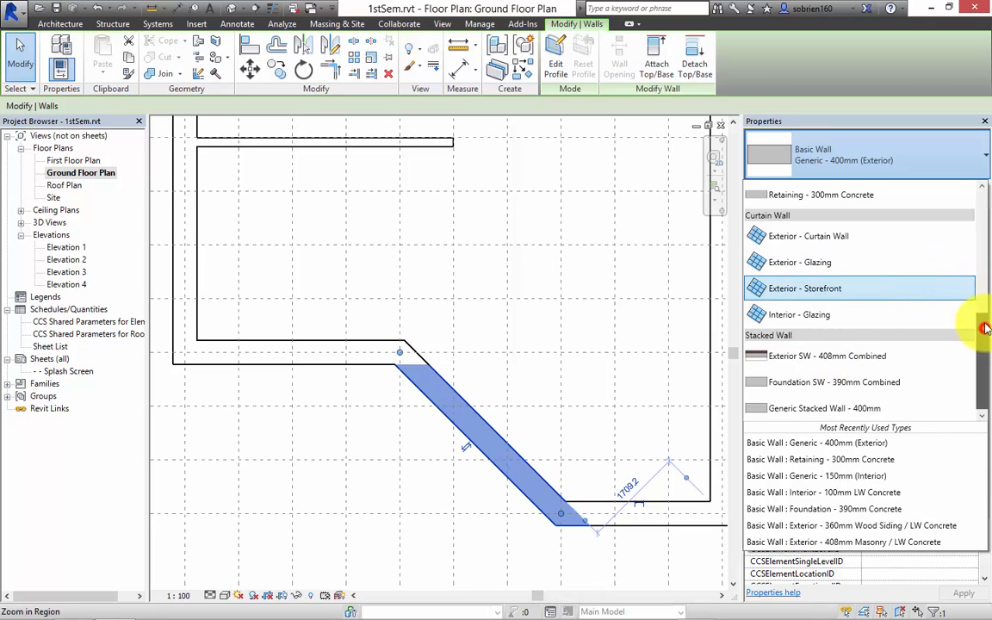
drag(985, 327, 984, 194)
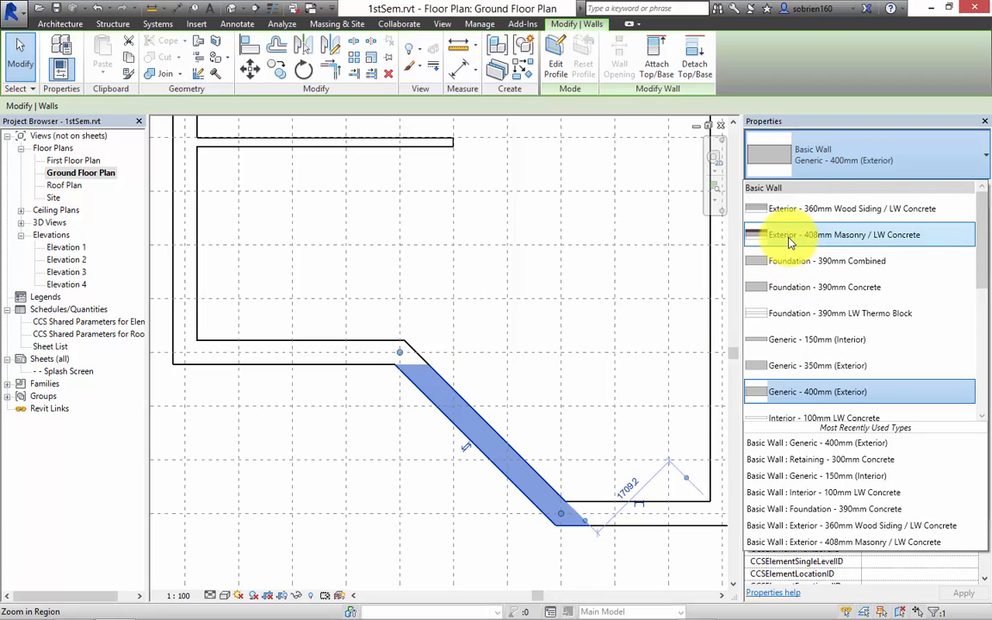
mouse_move(800, 242)
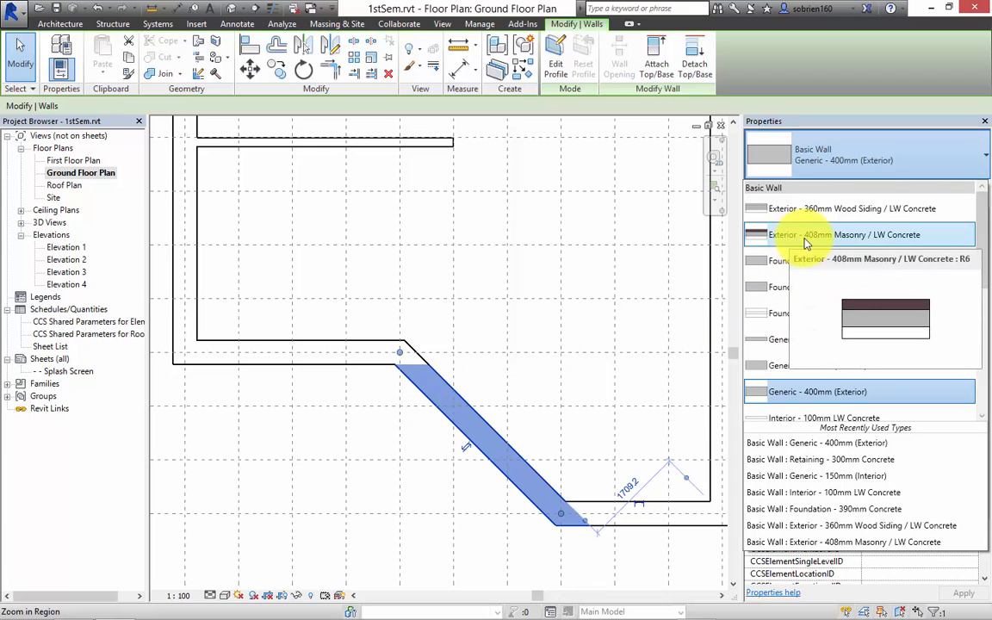
click(803, 240)
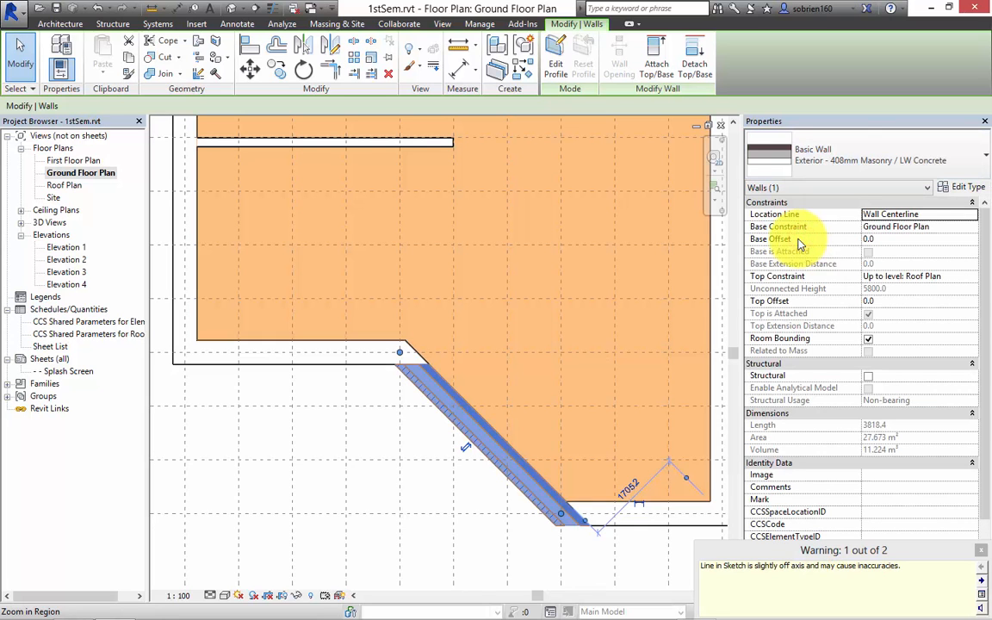
click(479, 501)
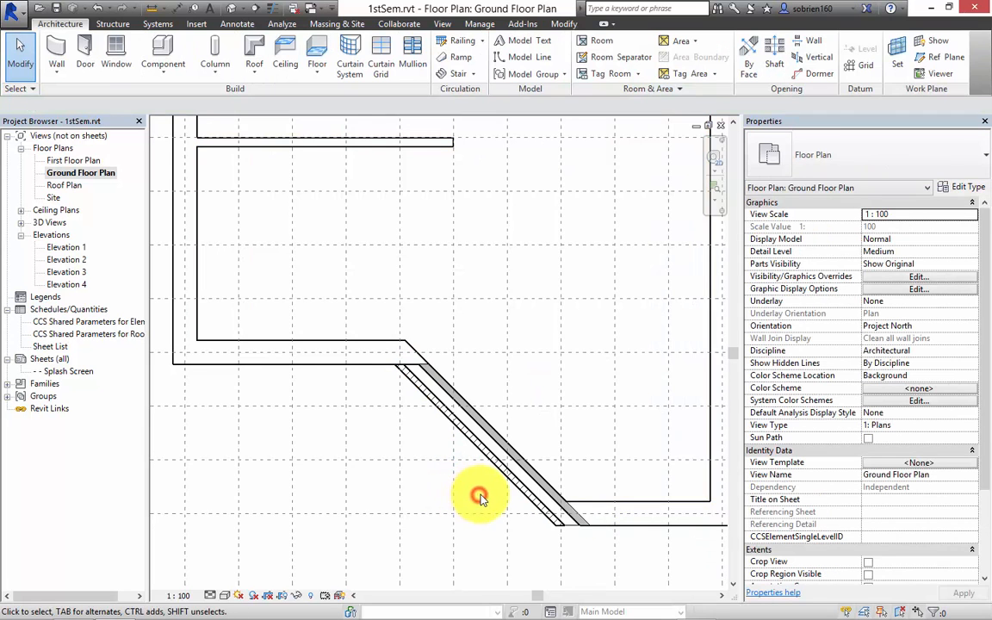
Step: Examine the angled wall's masonry and concrete layers and its joins with the neighbouring walls up close
middle_drag(476, 554, 503, 504)
scroll(494, 493, up, 3)
scroll(486, 489, up, 2)
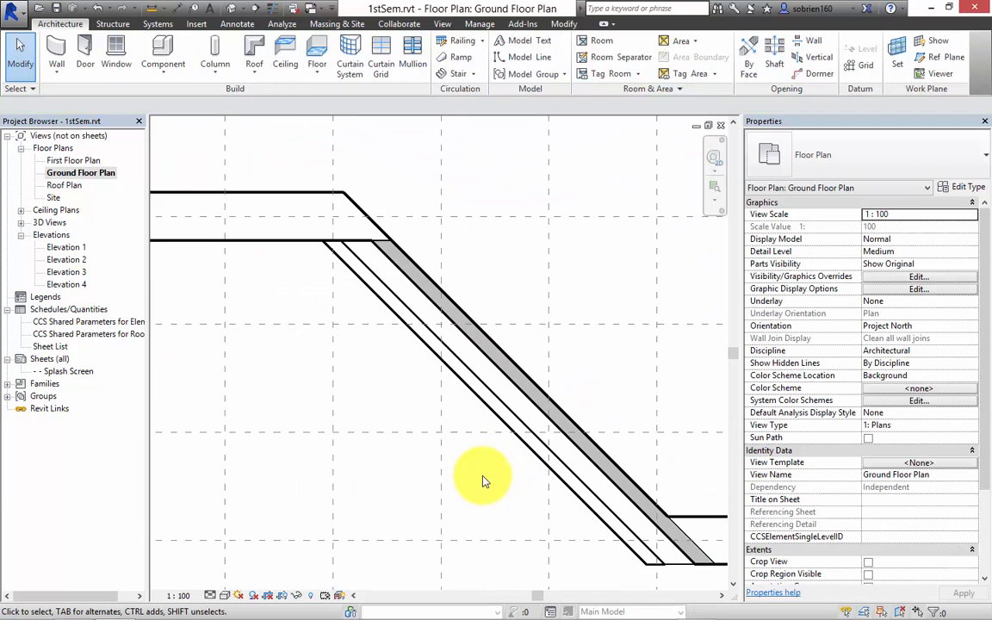
scroll(508, 473, down, 1)
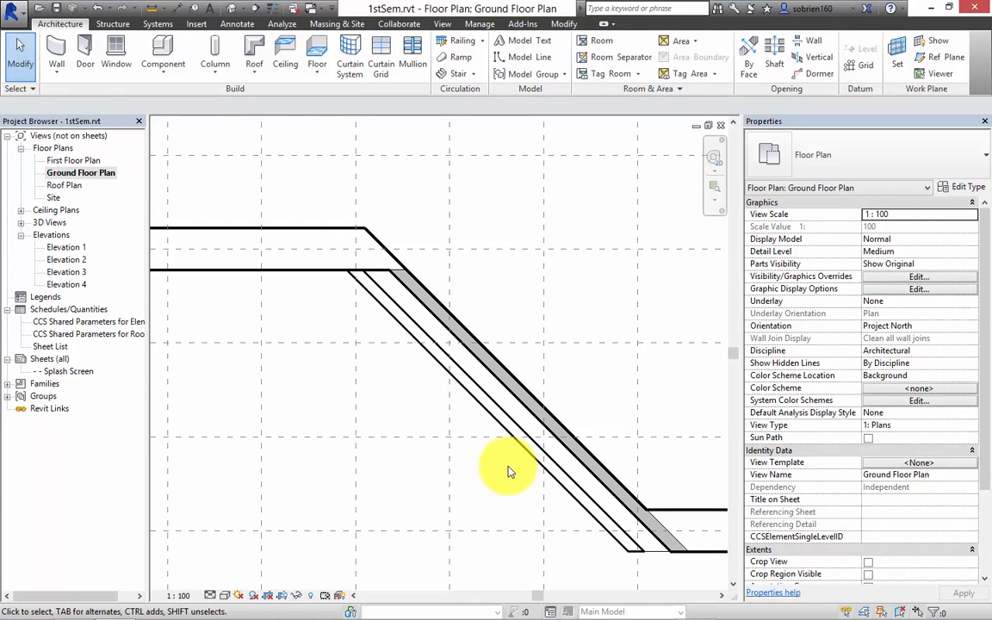
middle_drag(454, 427, 414, 395)
scroll(565, 456, up, 3)
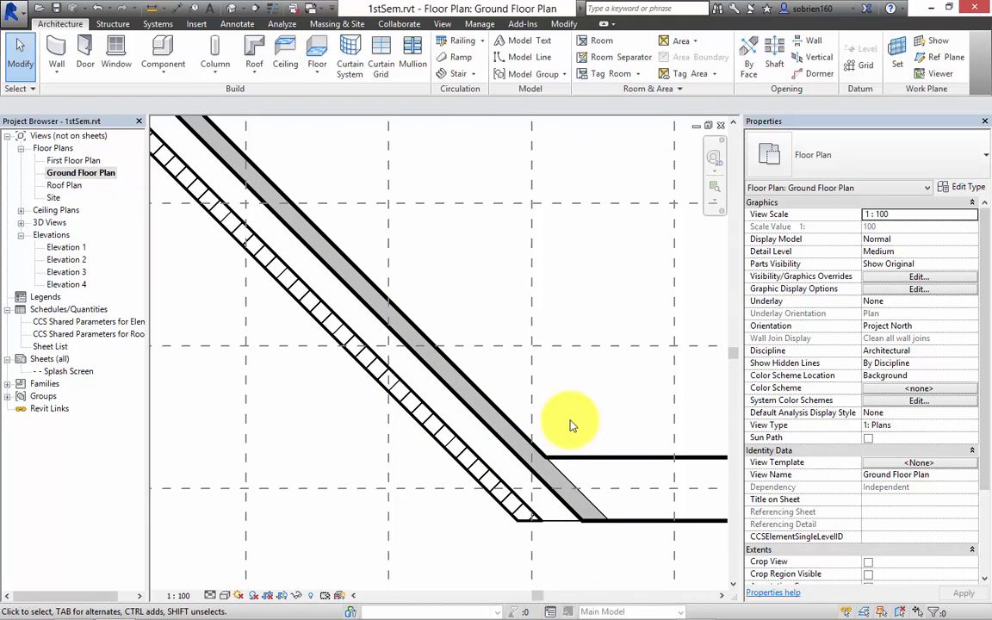
scroll(569, 426, down, 3)
middle_drag(565, 391, 564, 404)
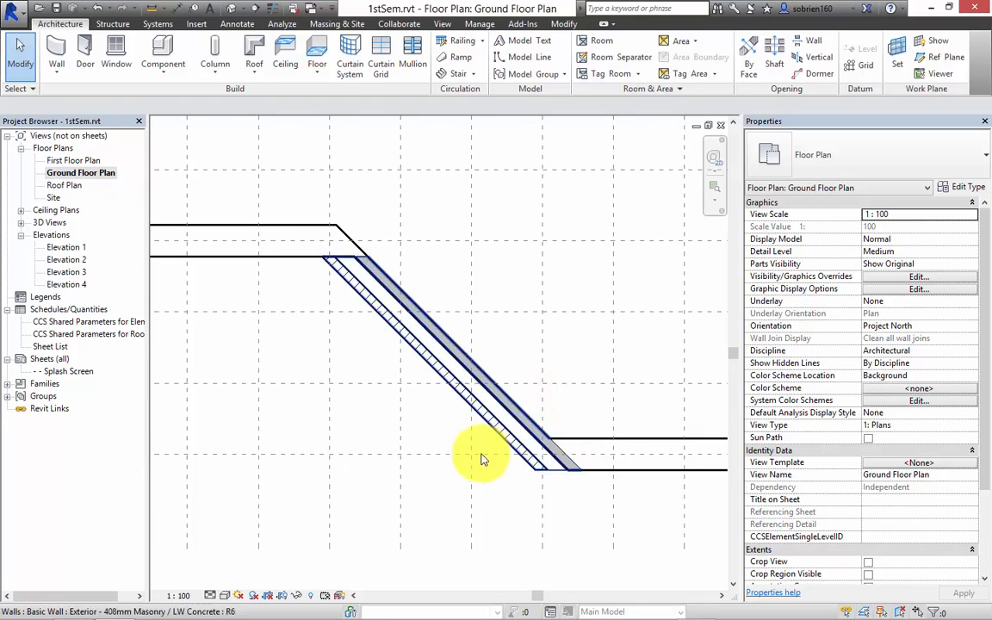
Step: Set the Ground Floor Plan view scale to 1:50 and check the angled wall's hatching
click(182, 595)
click(185, 490)
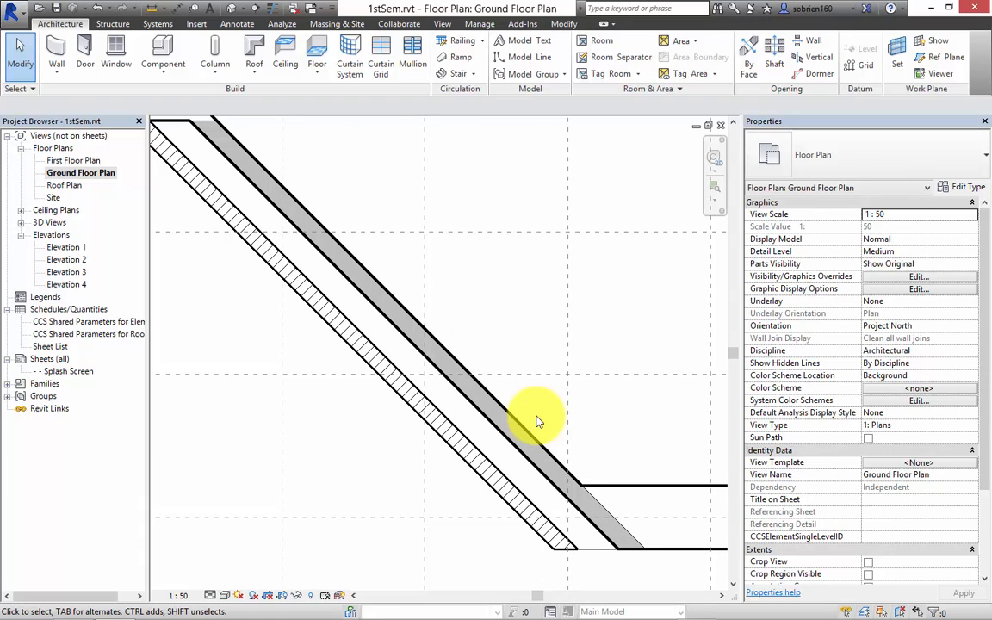
scroll(534, 417, down, 5)
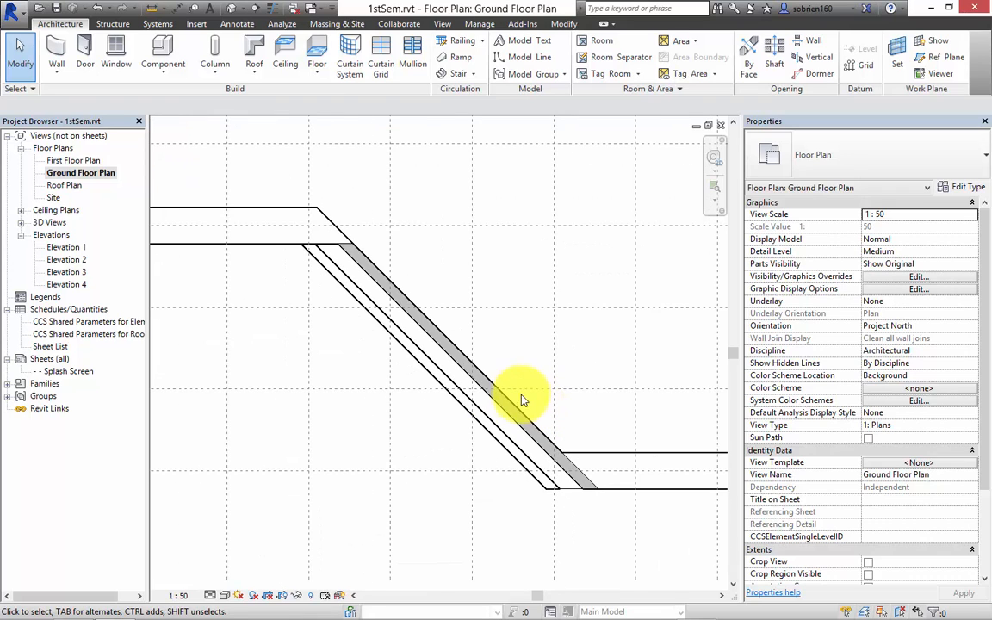
middle_drag(520, 398, 515, 406)
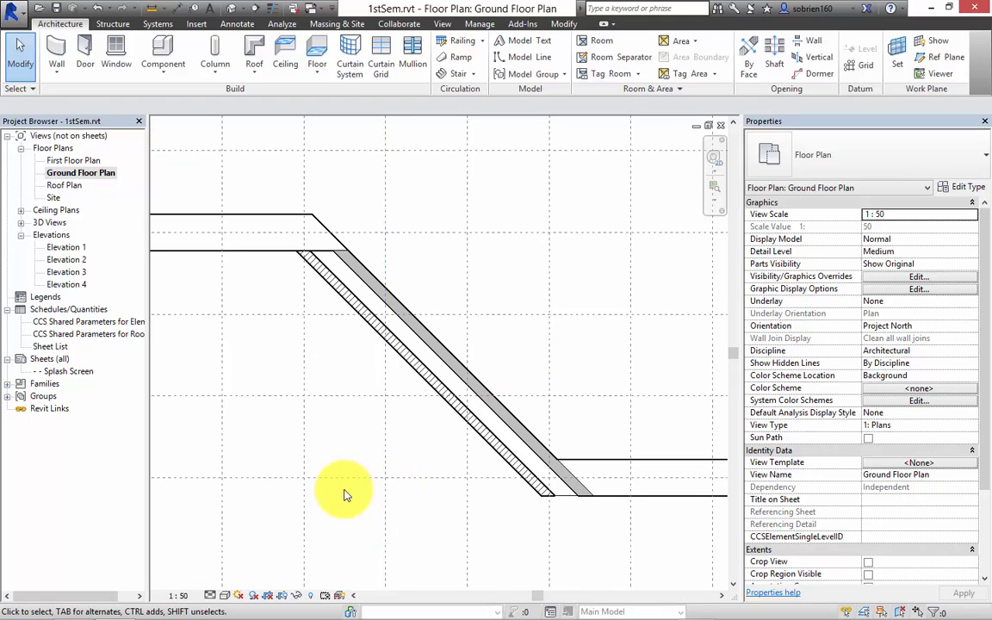
middle_drag(353, 489, 404, 508)
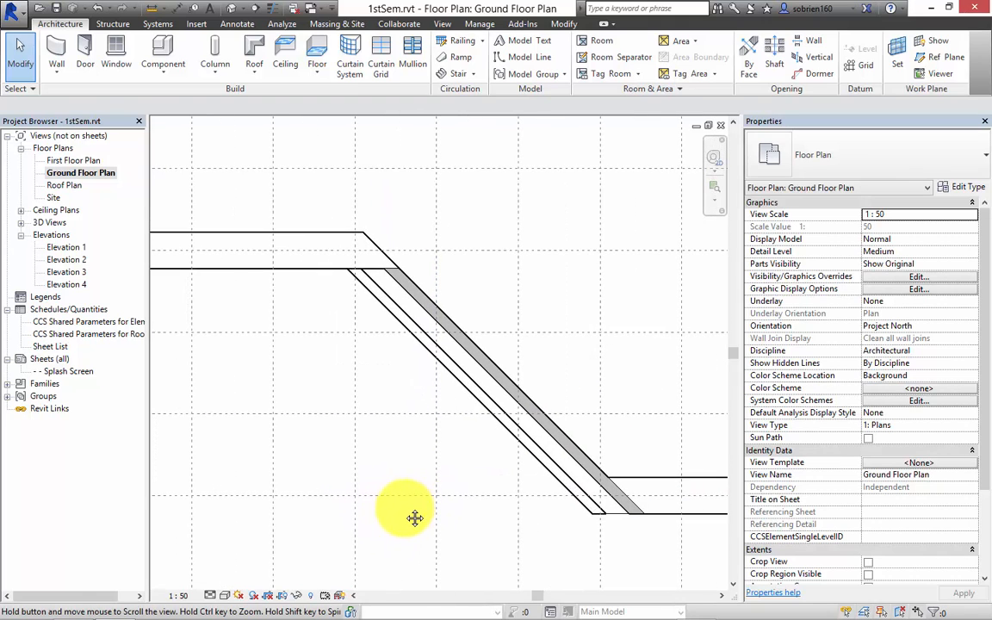
scroll(453, 481, up, 1)
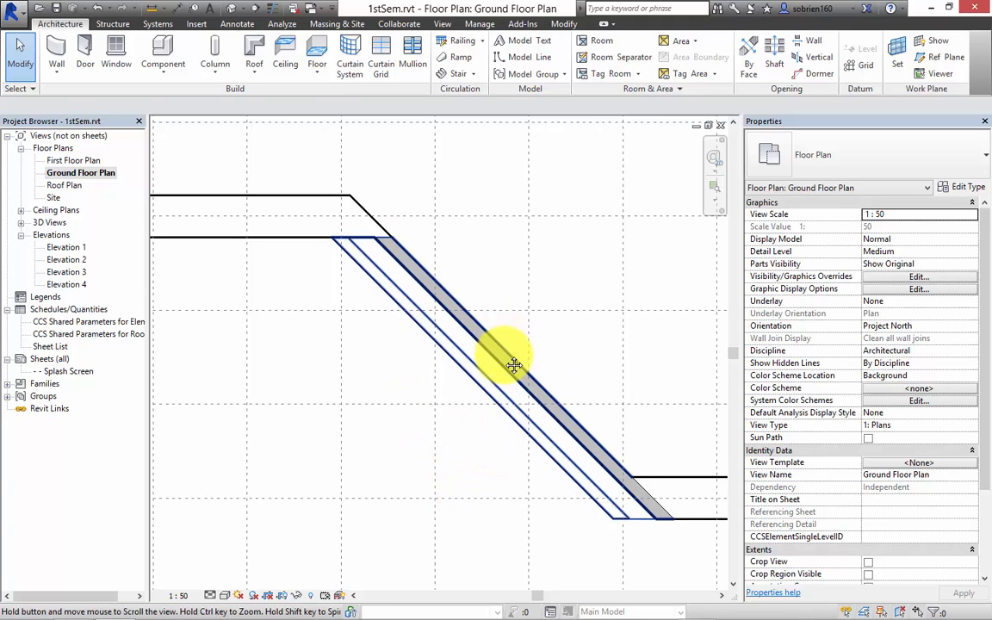
Step: Change the type of the horizontal exterior wall adjoining the angled wall's upper end to Exterior - 408mm Masonry / LW Concrete
middle_drag(513, 365, 517, 407)
scroll(508, 400, down, 1)
middle_drag(534, 466, 655, 489)
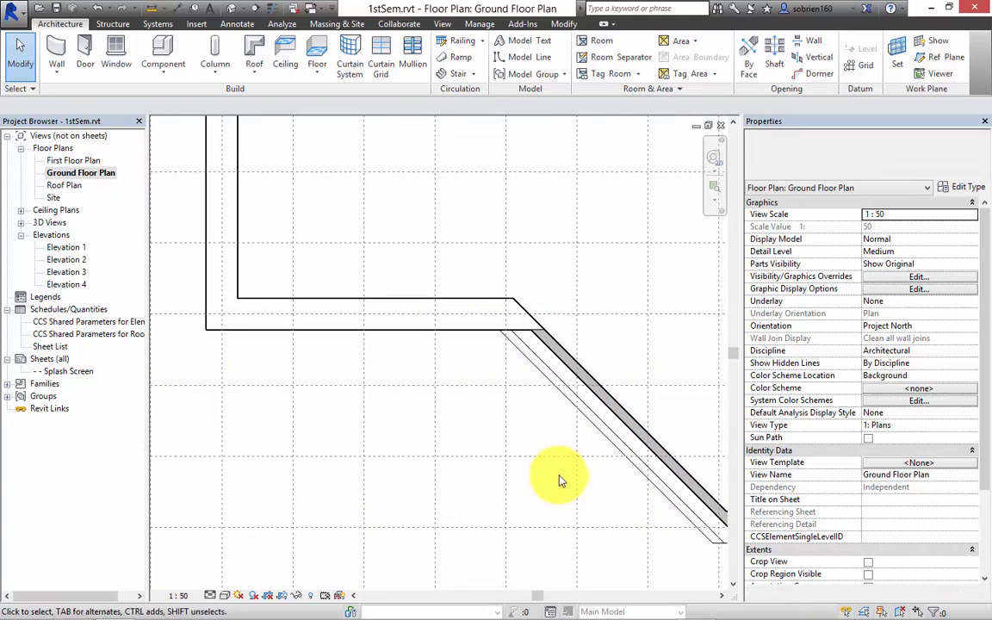
click(464, 334)
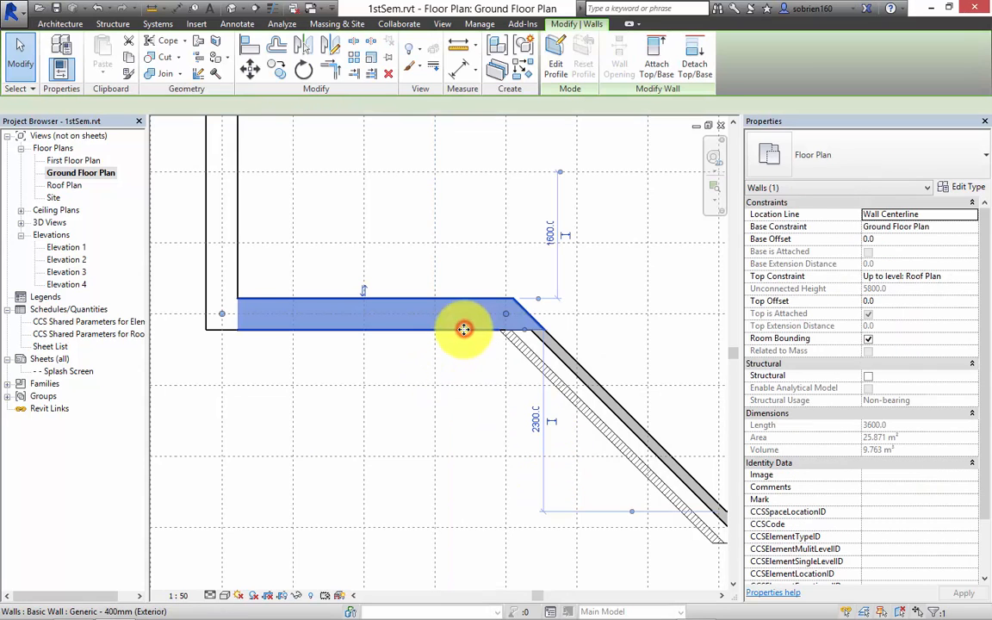
click(977, 150)
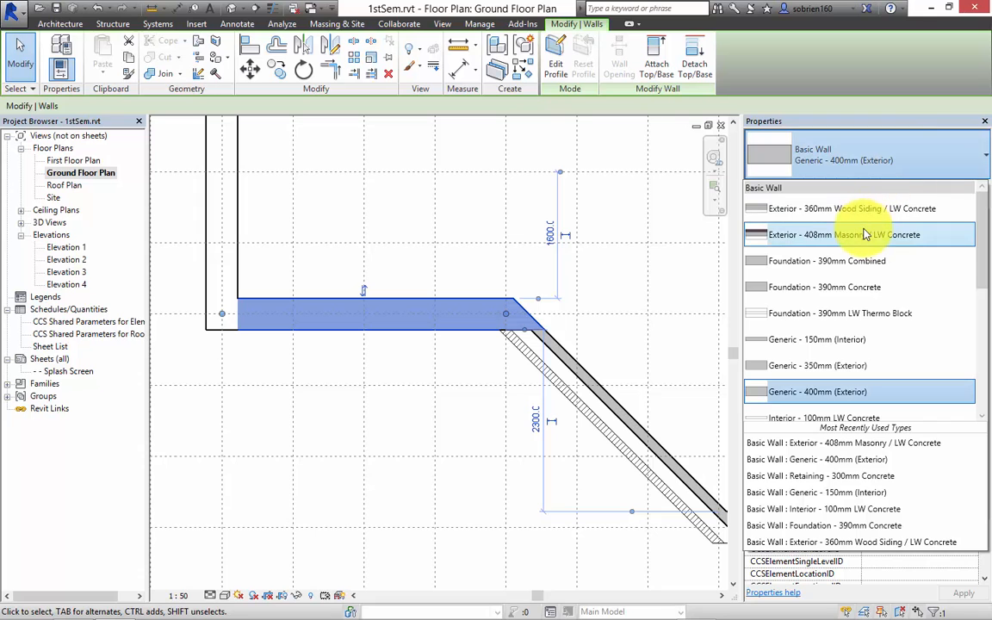
click(864, 234)
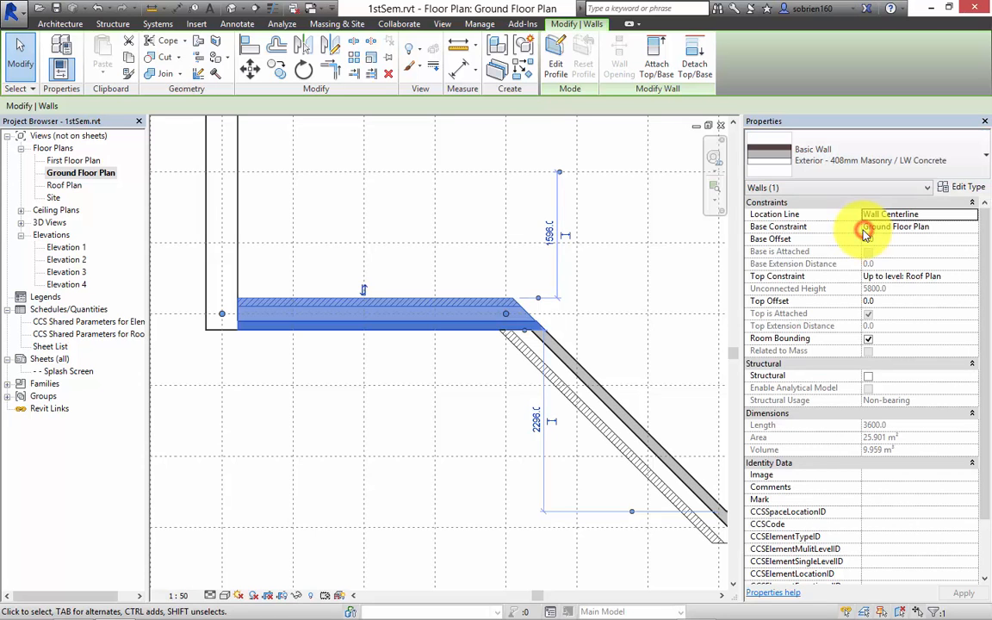
click(456, 431)
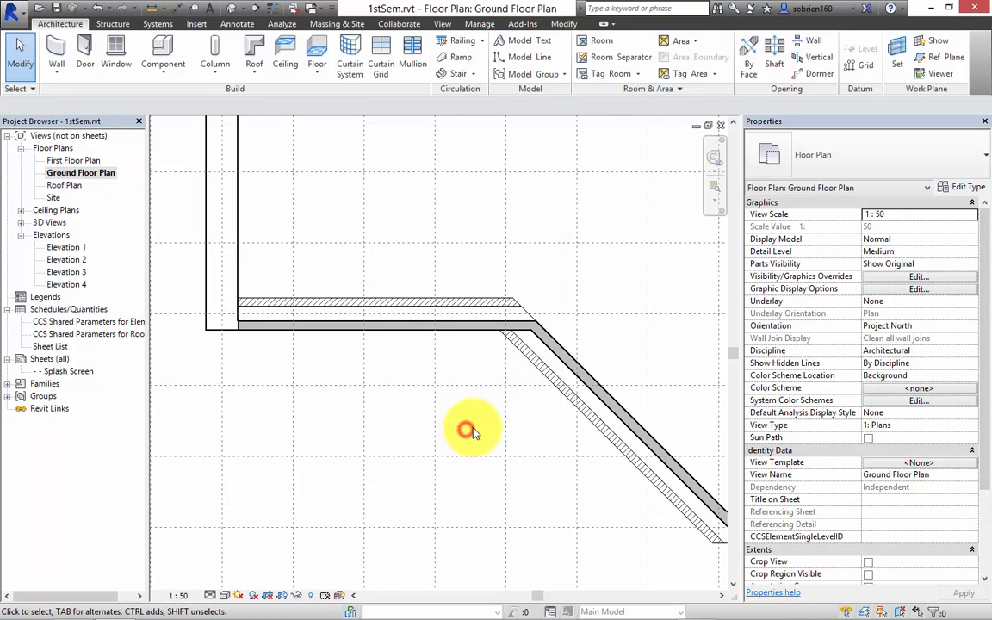
Step: Examine how the brick and concrete layers of the horizontal wall line up with the angled wall's layers at their join
middle_drag(465, 431, 417, 398)
scroll(439, 345, up, 3)
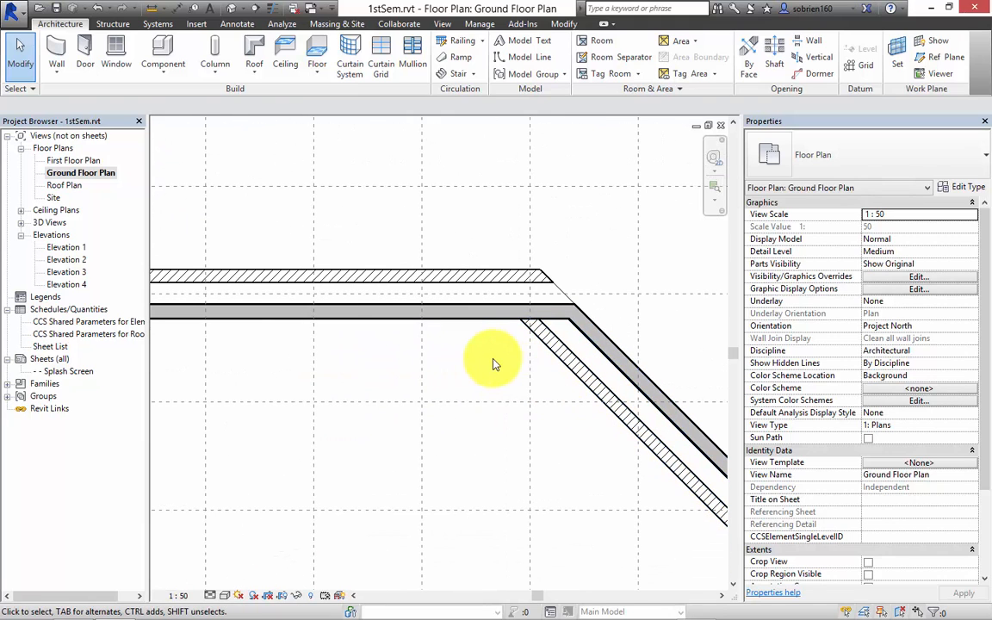
middle_drag(494, 364, 527, 381)
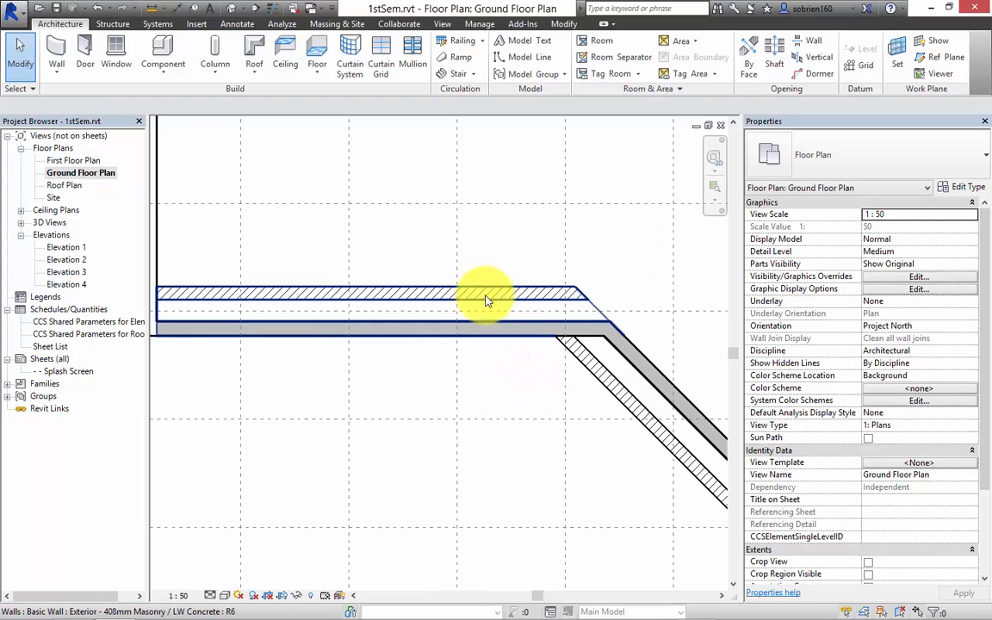
scroll(460, 334, down, 1)
middle_drag(463, 335, 455, 334)
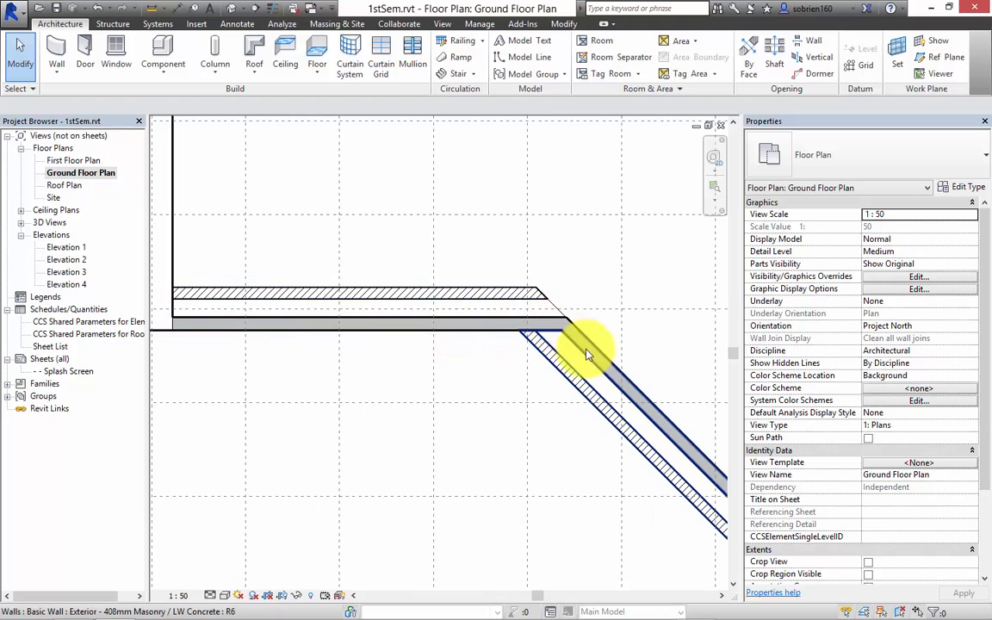
scroll(585, 353, down, 2)
mouse_move(585, 353)
middle_down()
mouse_move(594, 379)
mouse_move(532, 327)
mouse_move(604, 383)
mouse_move(504, 365)
middle_up()
scroll(525, 371, down, 1)
scroll(499, 349, up, 1)
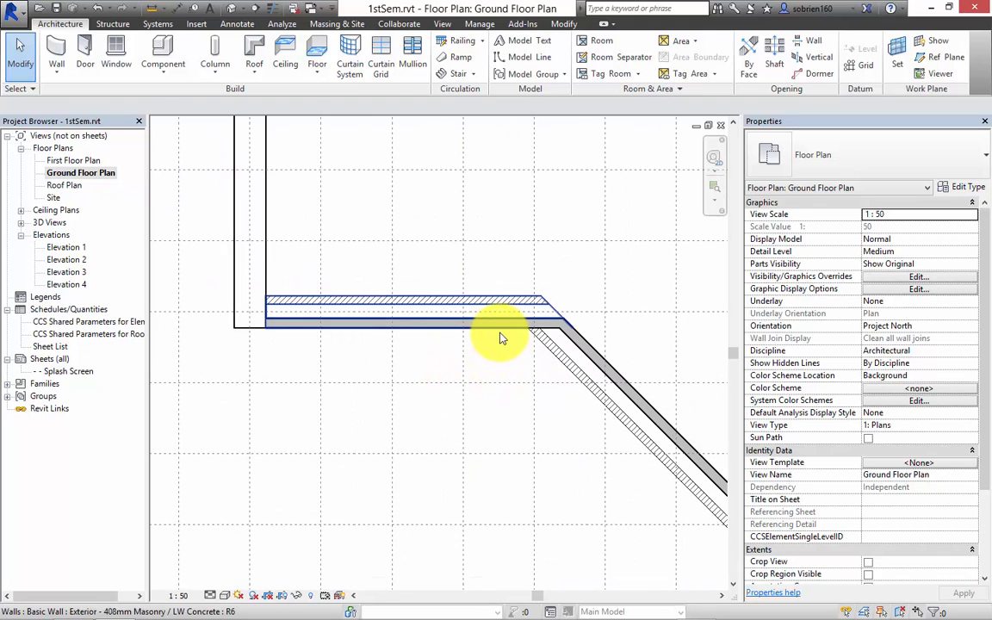
Step: Flip the horizontal wall's orientation so its brick layer faces the outside of the house
click(497, 334)
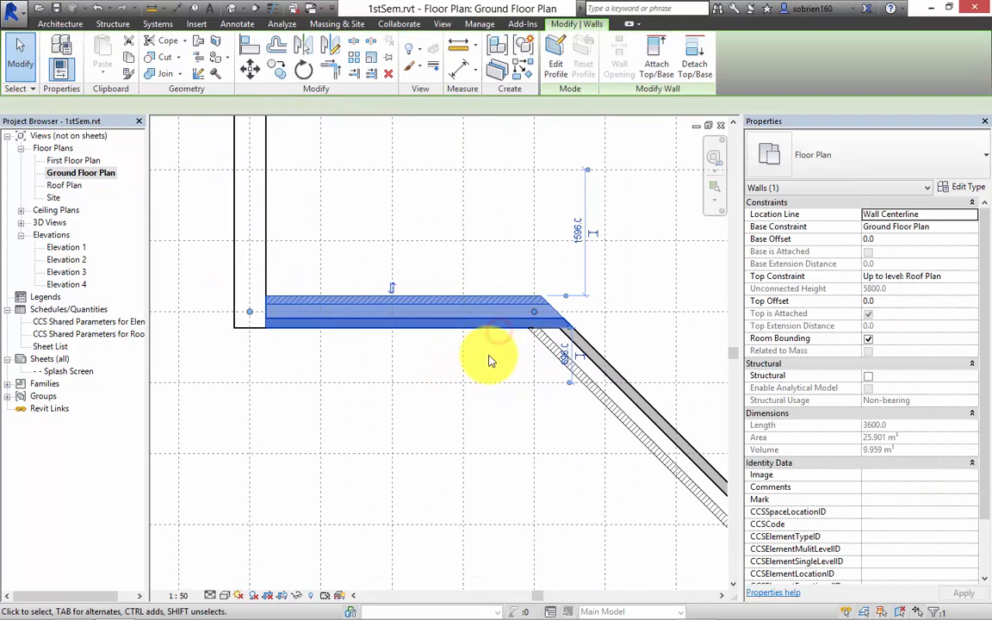
click(389, 288)
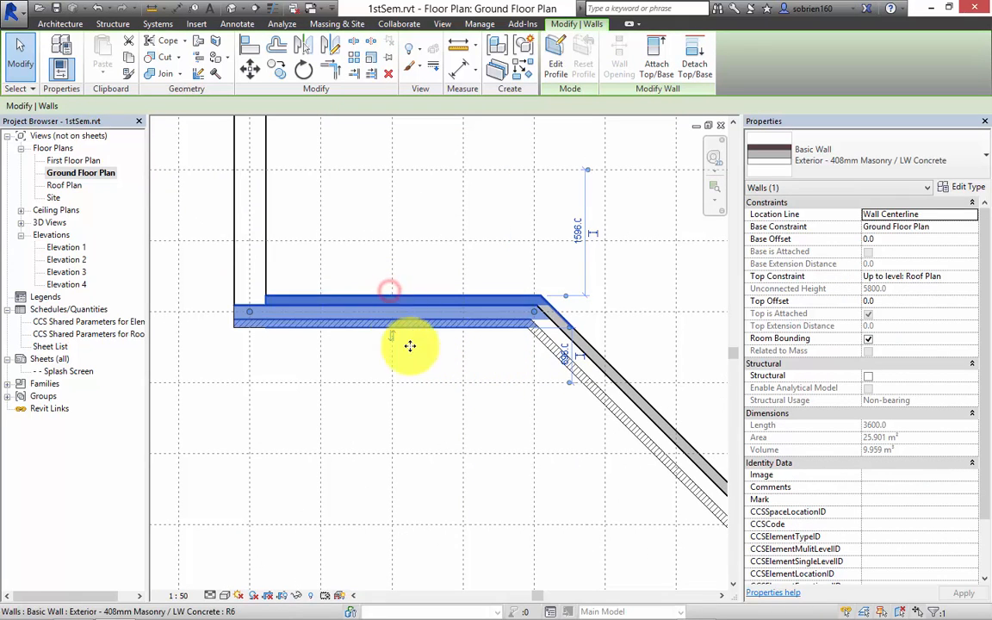
click(499, 362)
middle_drag(500, 361, 409, 393)
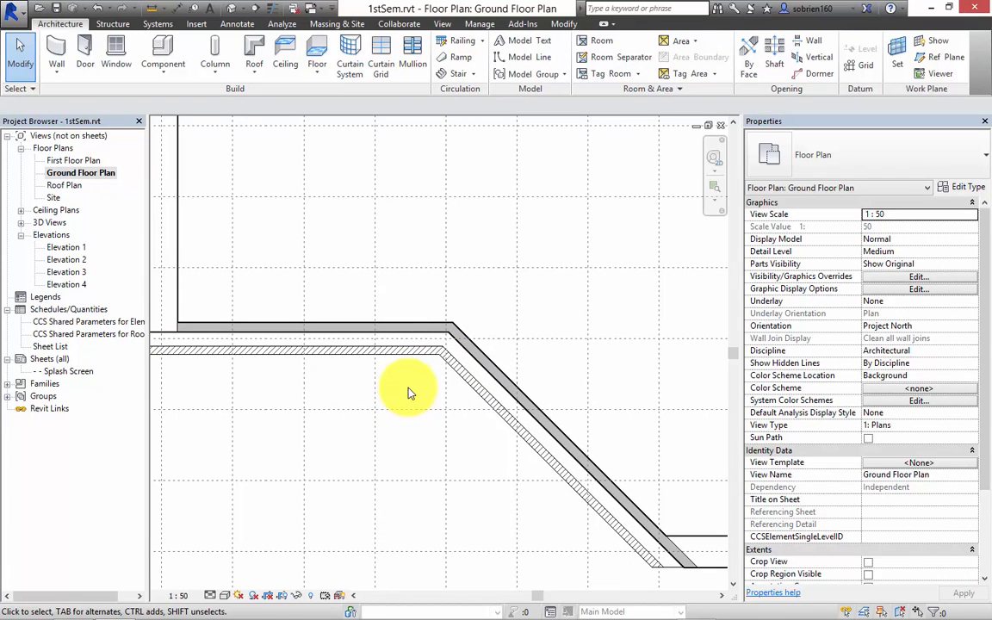
Step: Inspect the layer continuity at the join between the flipped horizontal wall and the angled wall
scroll(408, 392, down, 2)
middle_drag(418, 394, 465, 378)
scroll(531, 385, down, 1)
middle_drag(530, 365, 506, 396)
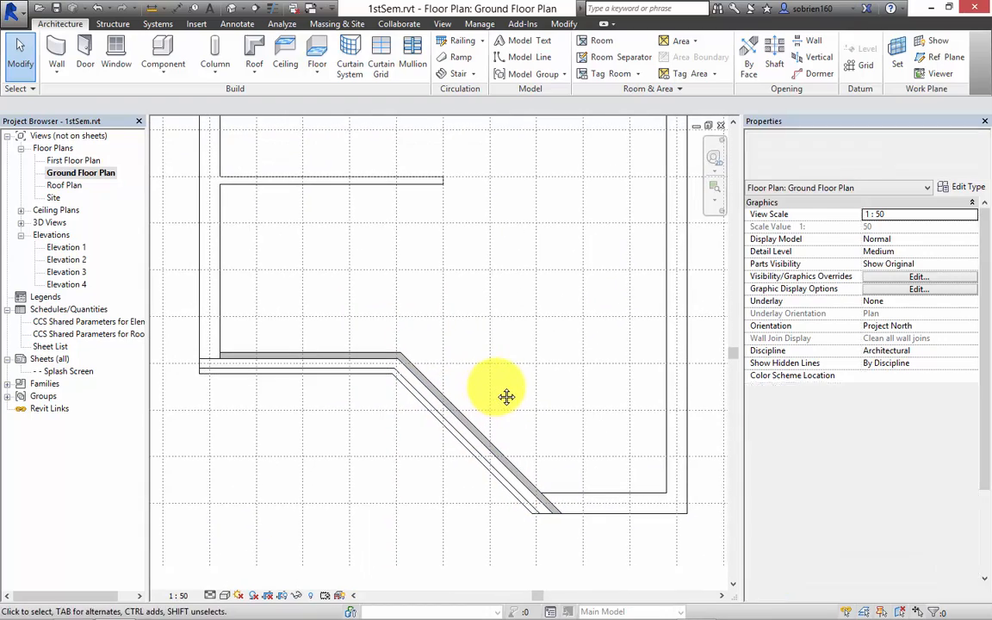
scroll(506, 397, up, 1)
middle_drag(340, 394, 430, 401)
scroll(429, 396, up, 4)
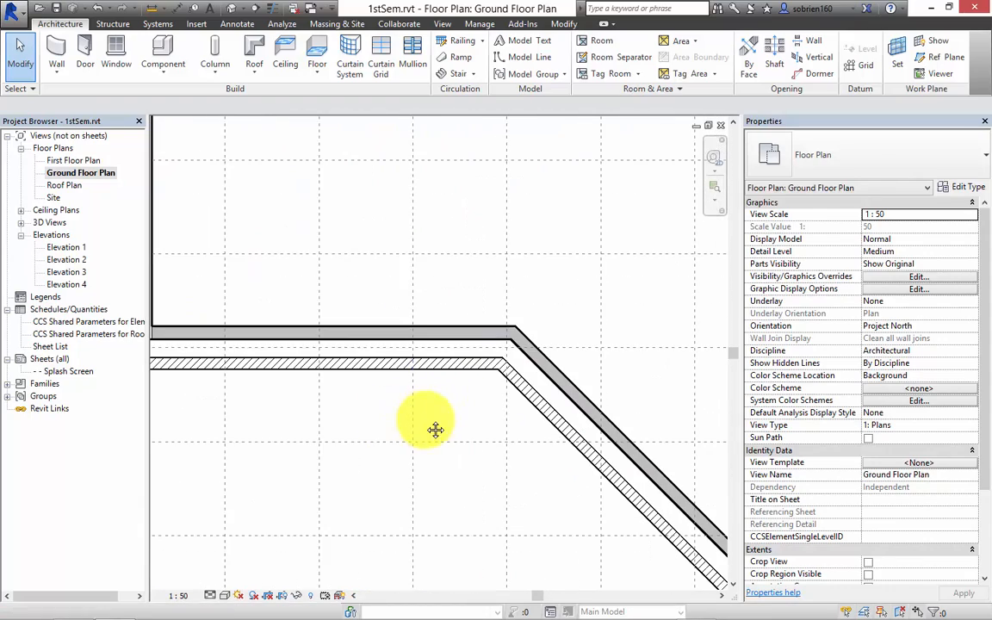
middle_drag(508, 443, 389, 367)
scroll(390, 367, down, 2)
mouse_move(525, 391)
middle_down()
mouse_move(473, 365)
mouse_move(582, 436)
mouse_move(489, 435)
middle_up()
scroll(474, 364, up, 1)
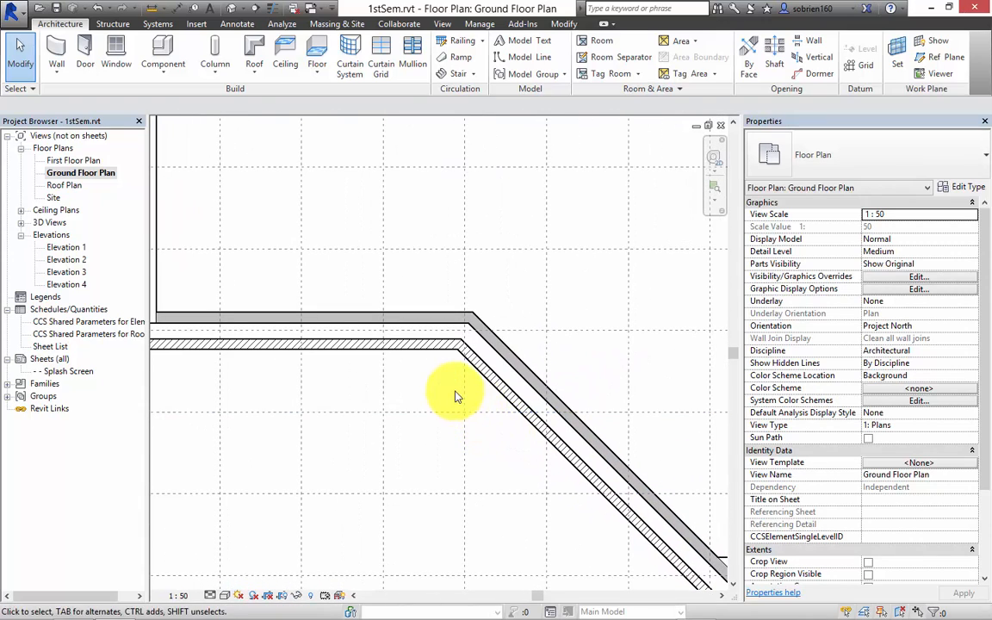
Step: Duplicate the horizontal wall's Exterior - 408mm Masonry / LW Concrete type under the name Test Wall
click(435, 347)
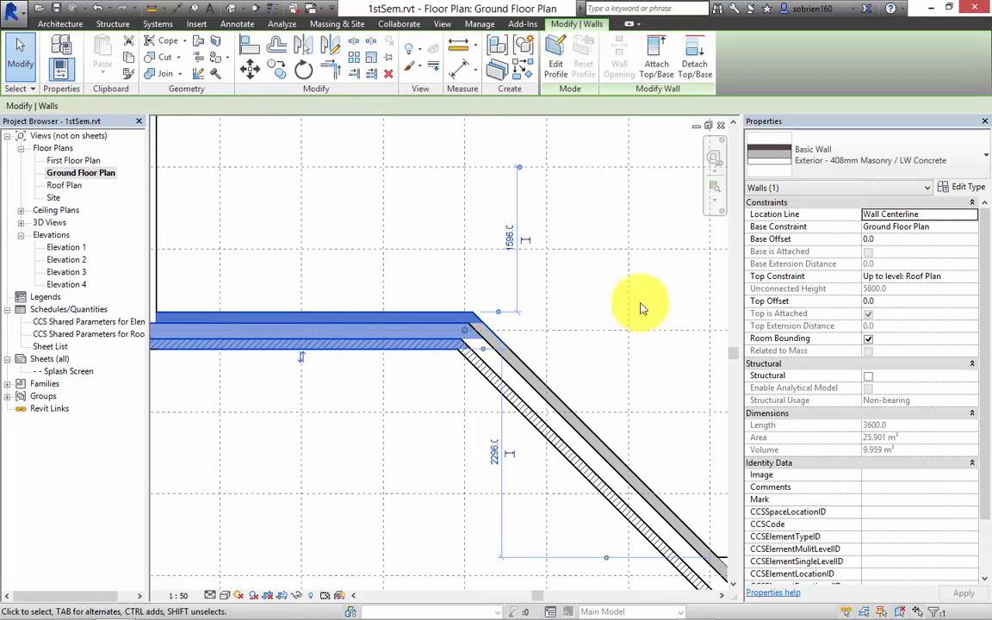
click(971, 187)
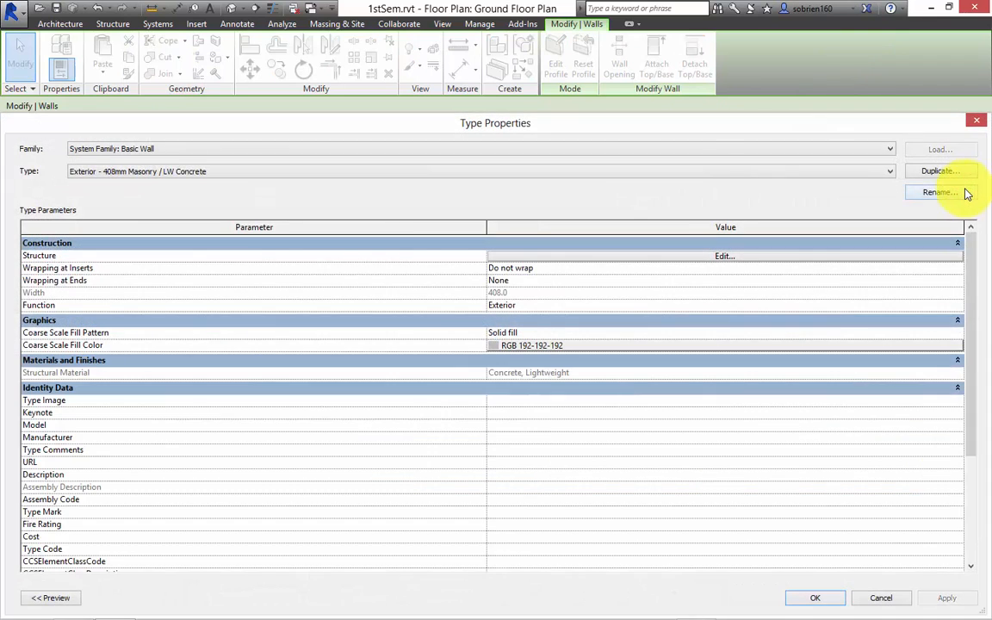
drag(979, 210, 560, 239)
drag(437, 128, 607, 107)
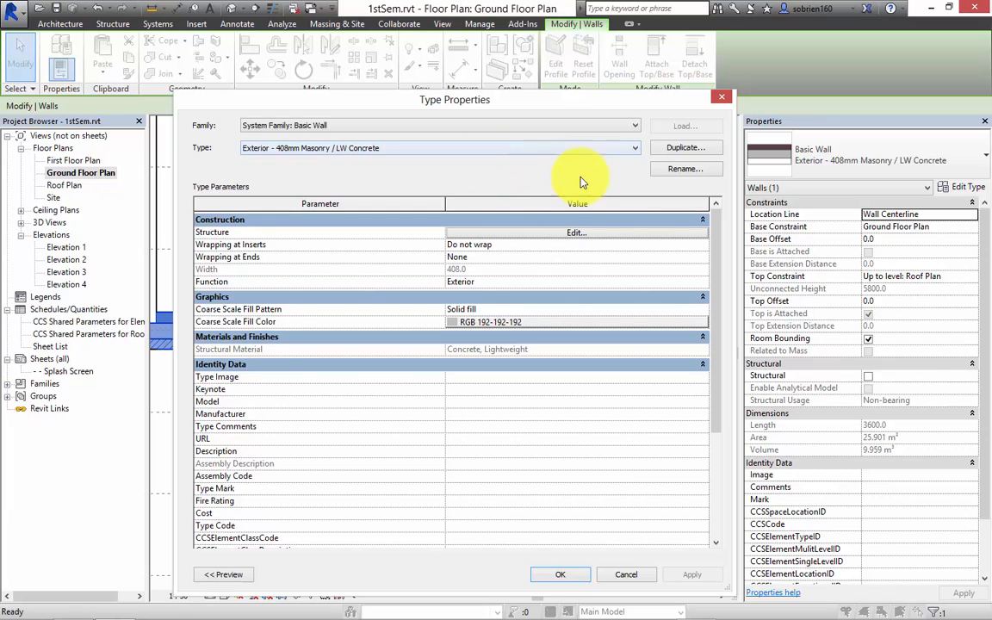
click(674, 150)
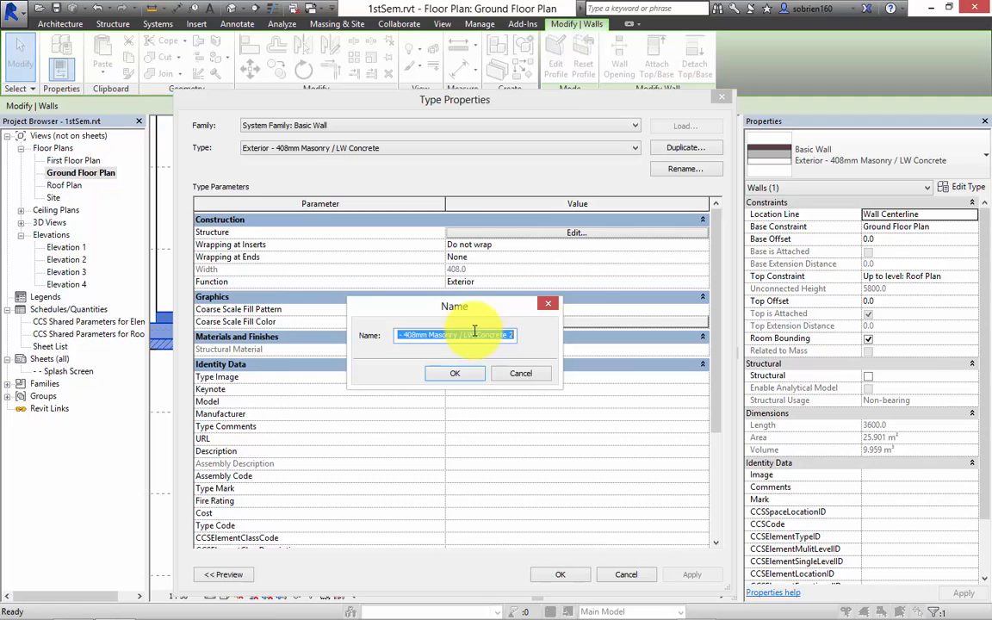
text(Test Wall)
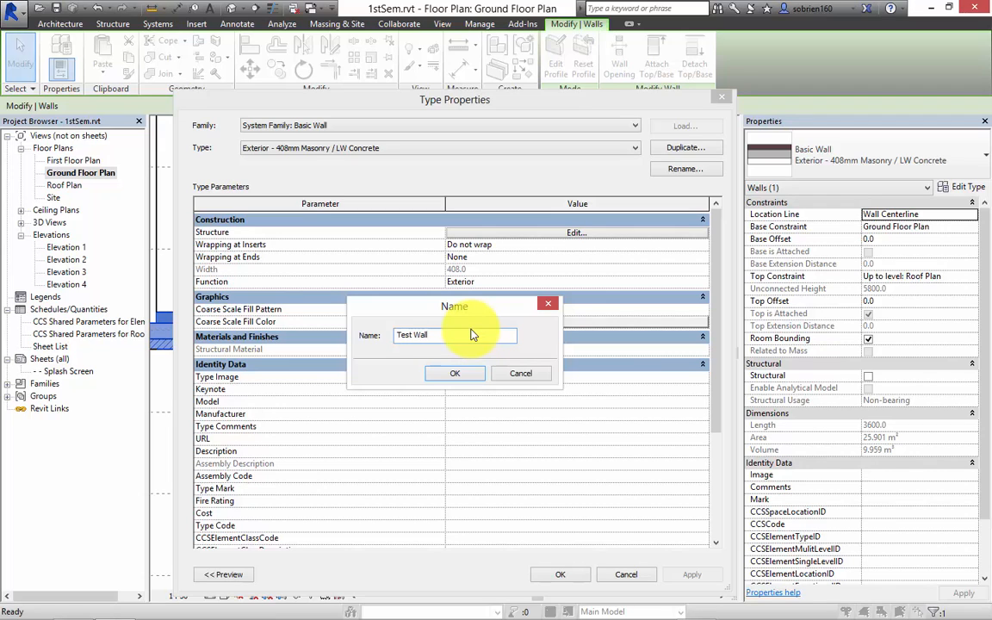
click(458, 377)
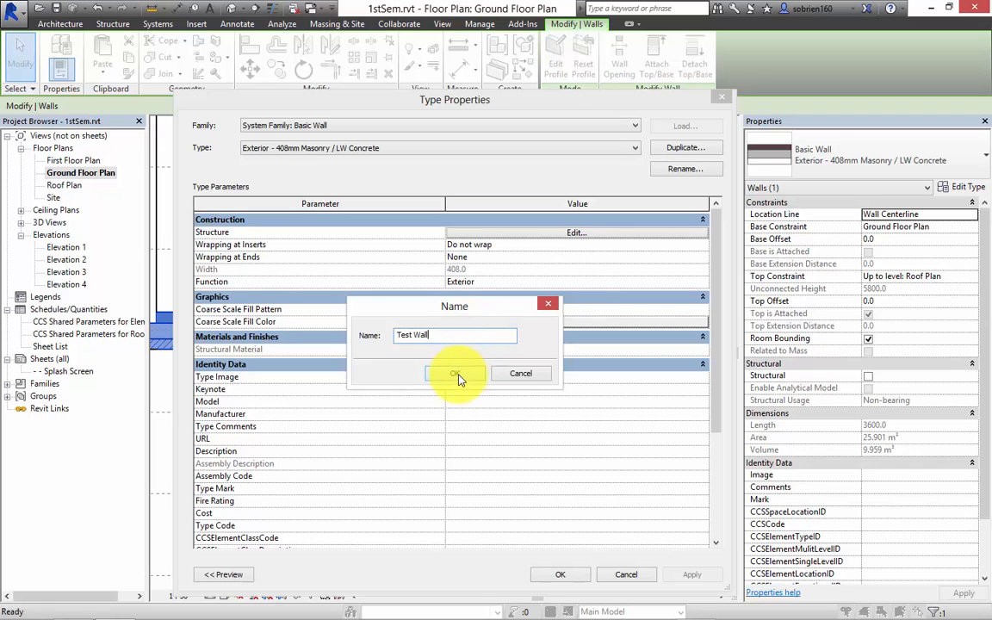
click(458, 376)
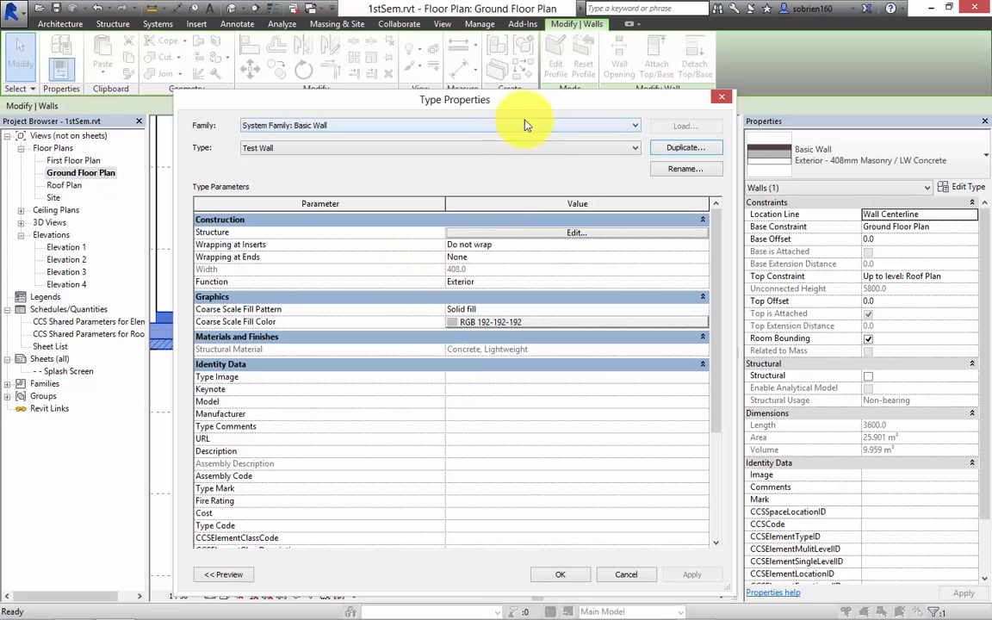
drag(551, 99, 587, 91)
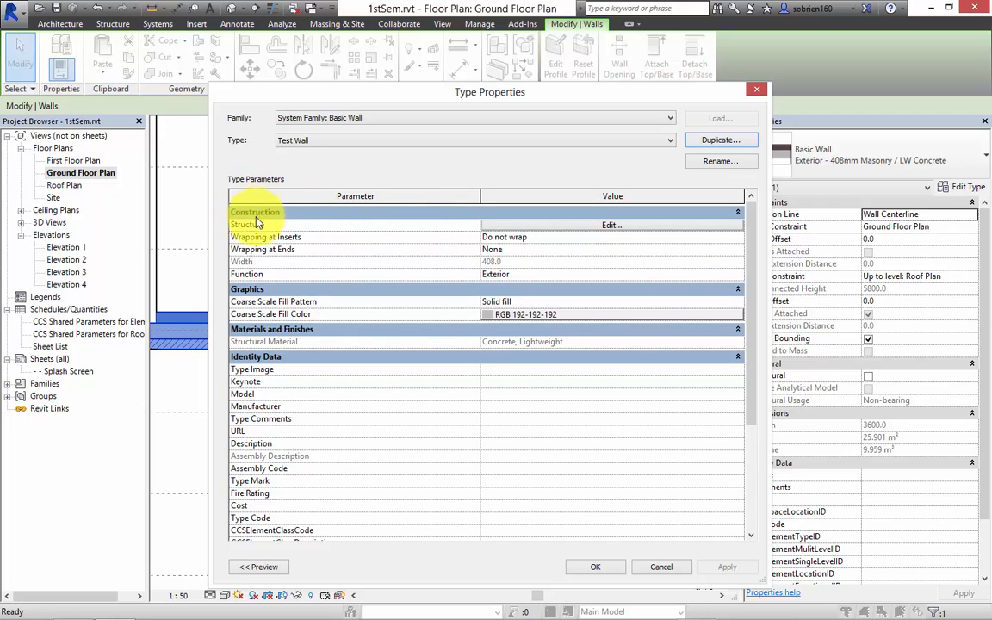
Step: Open the Test Wall structure for editing and preview its layers in section view
click(603, 226)
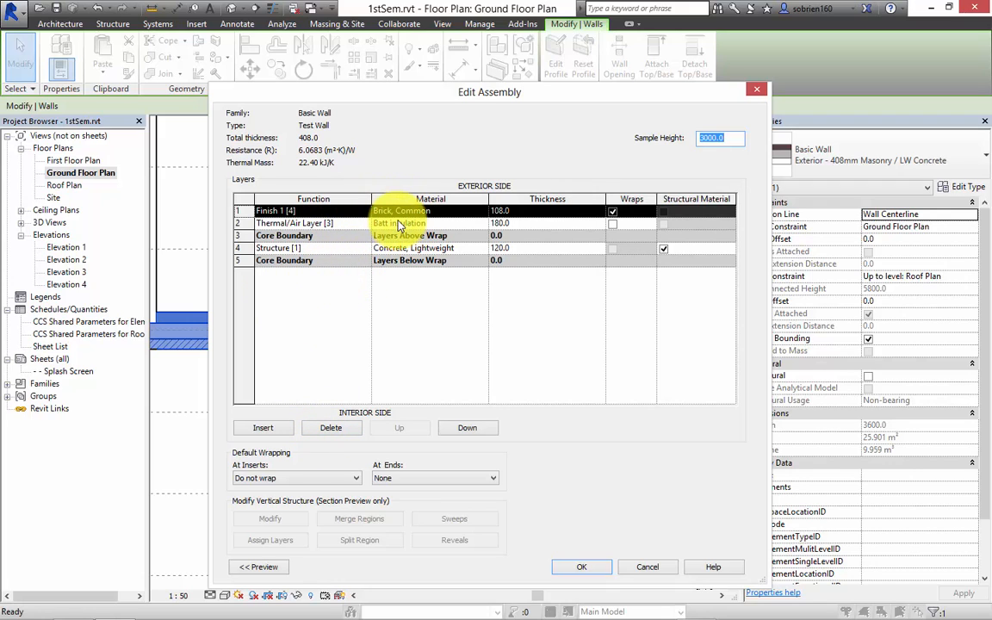
click(263, 566)
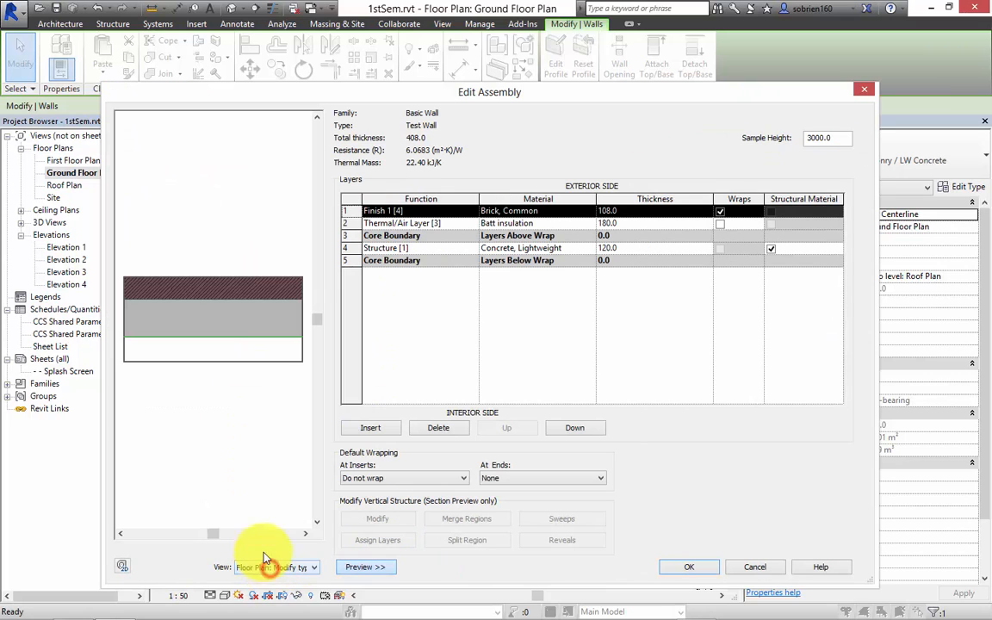
click(314, 567)
click(314, 590)
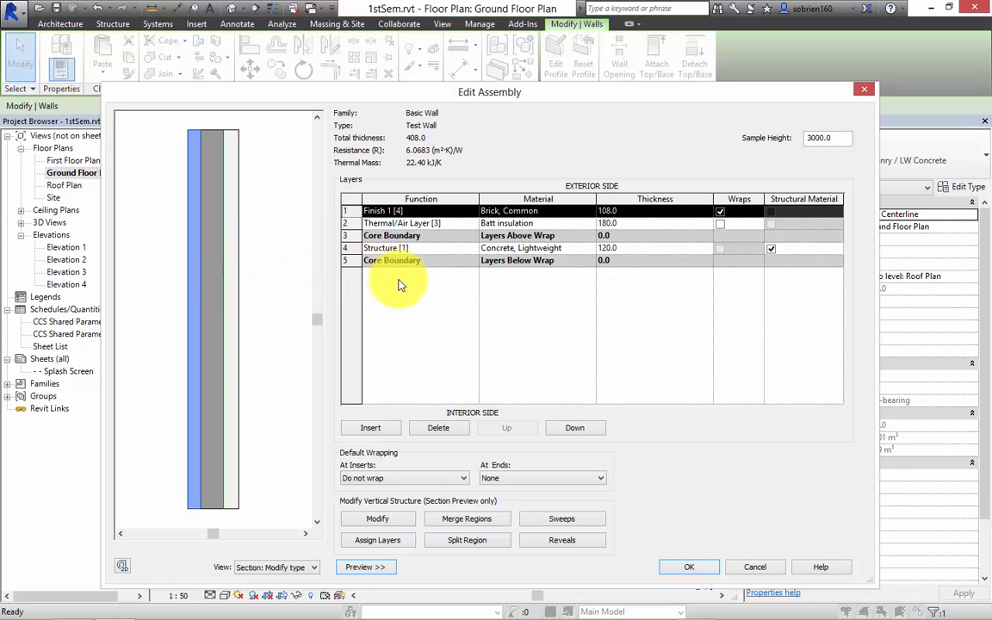
Step: Insert a new layer outside the brick in the Test Wall assembly and set its function to Finish 2 [5]
click(368, 429)
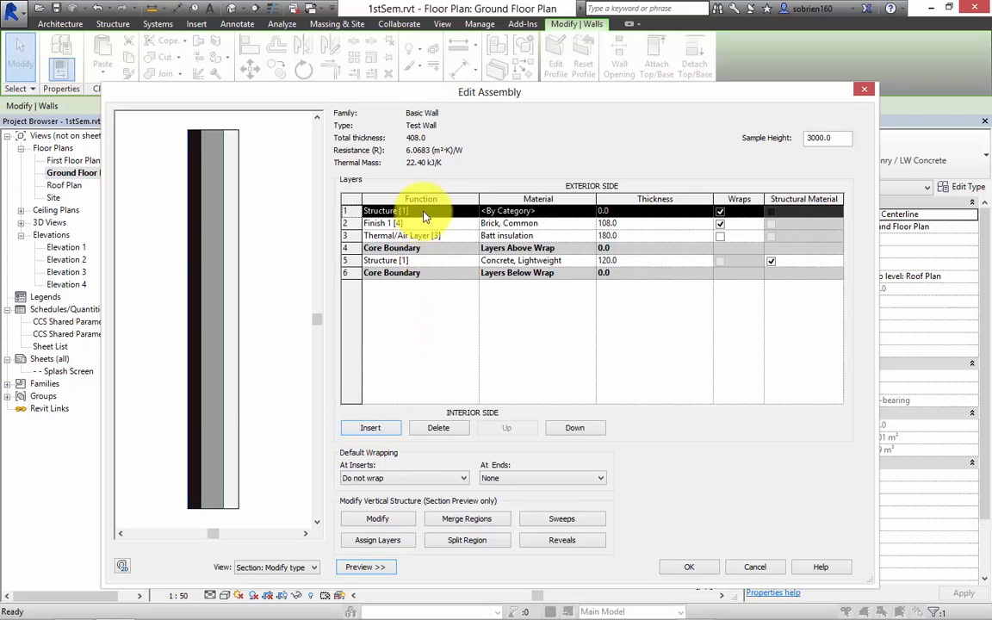
click(473, 211)
click(472, 212)
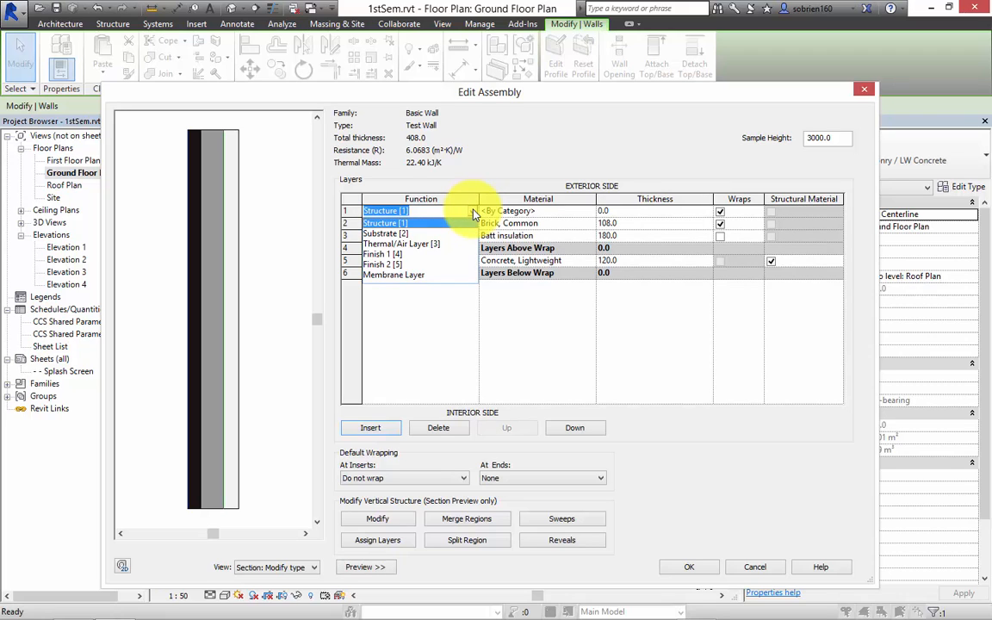
click(472, 212)
click(472, 211)
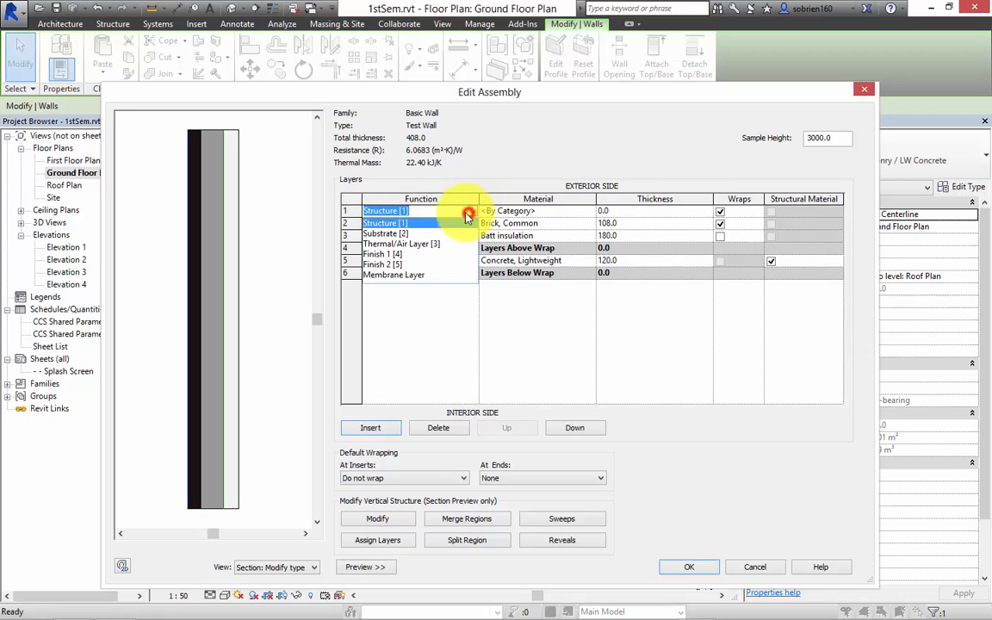
click(397, 266)
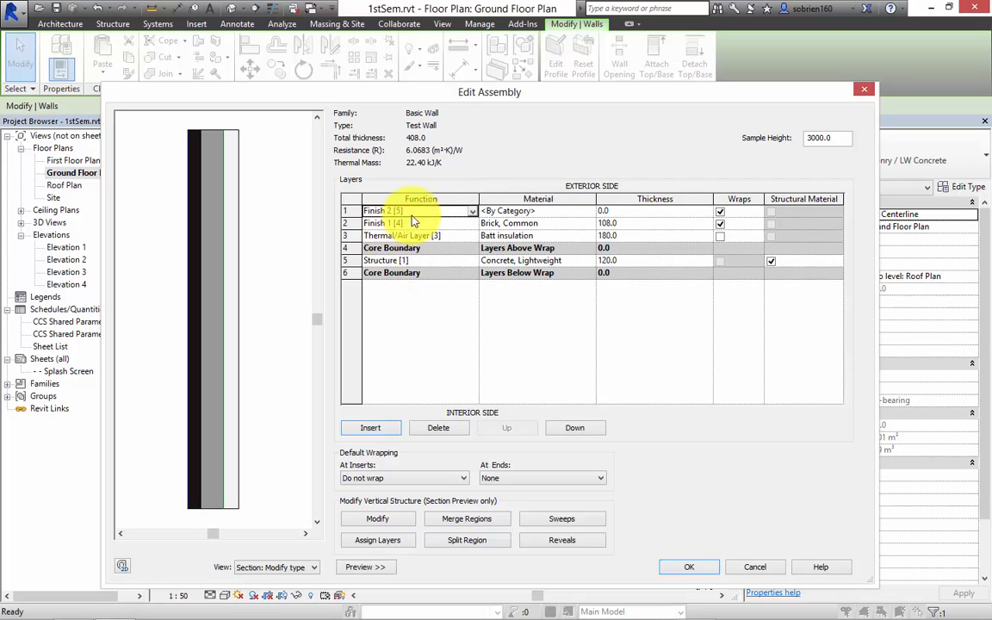
Step: Assign the Plaster material to the new Finish 2 [5] layer and set its thickness to 13 mm
click(573, 213)
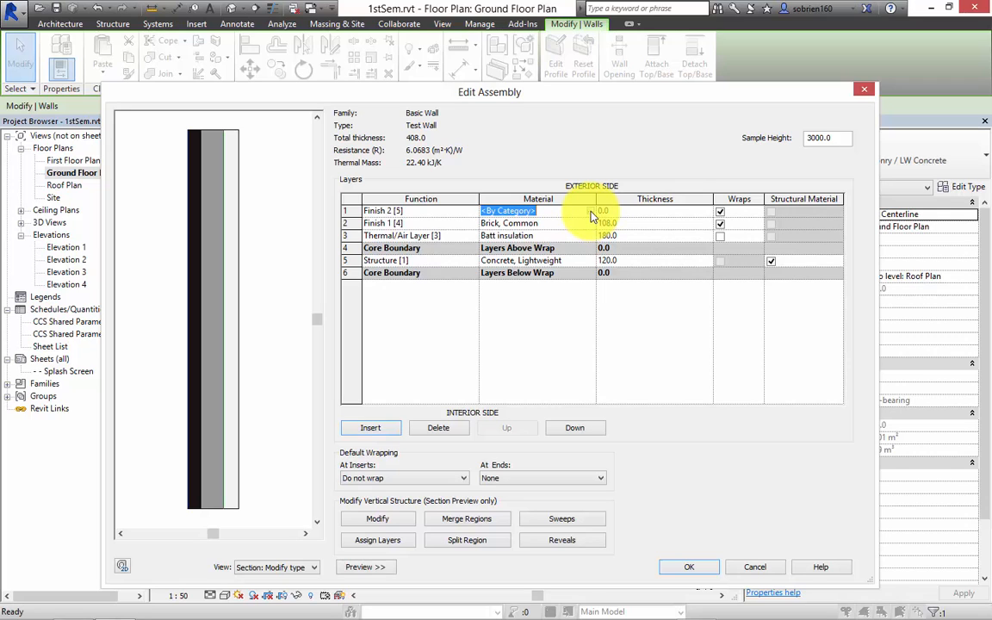
click(589, 213)
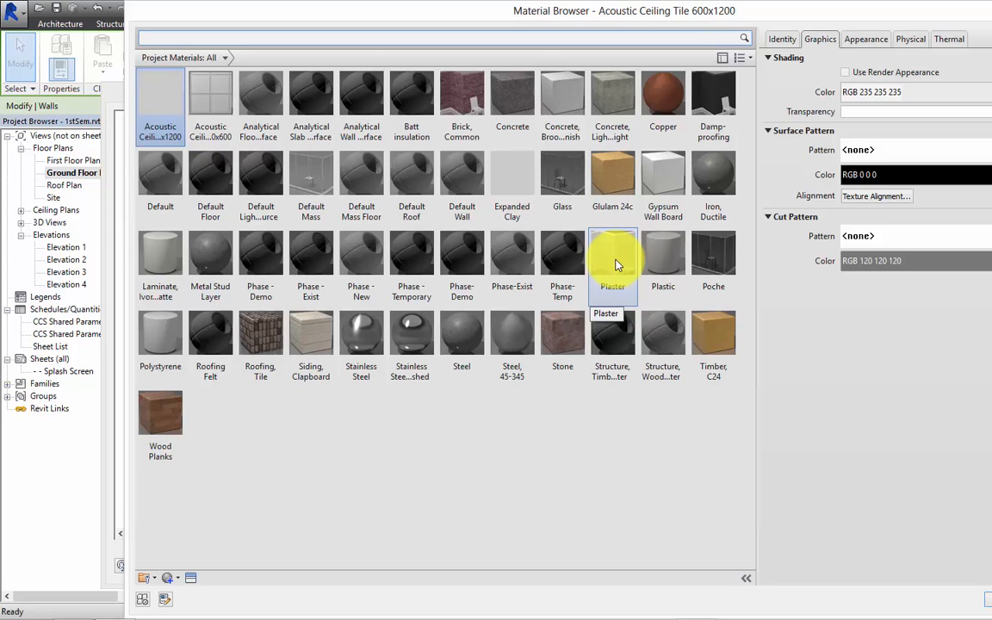
click(616, 265)
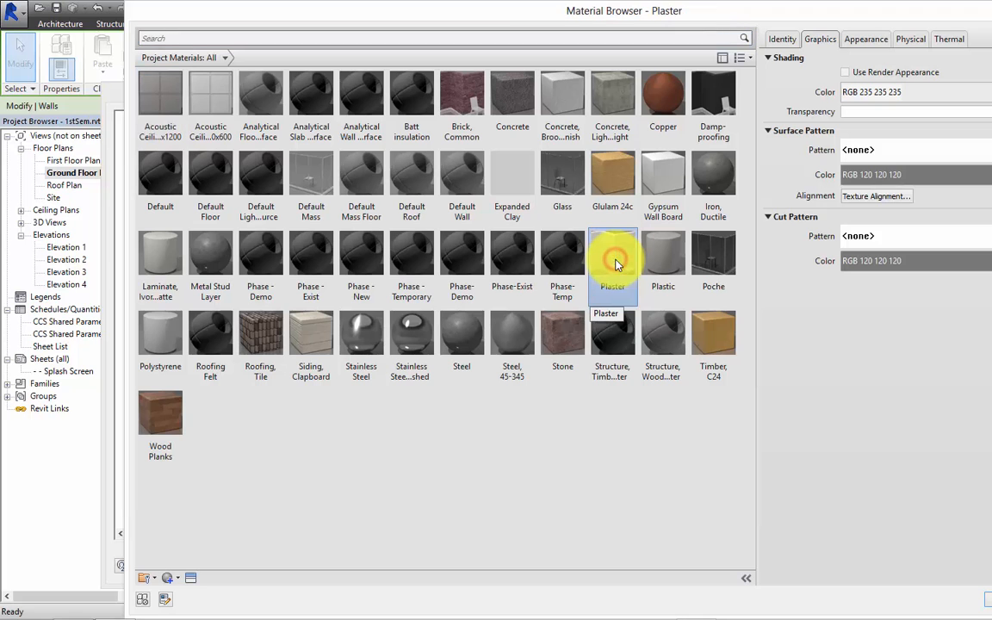
double_click(615, 266)
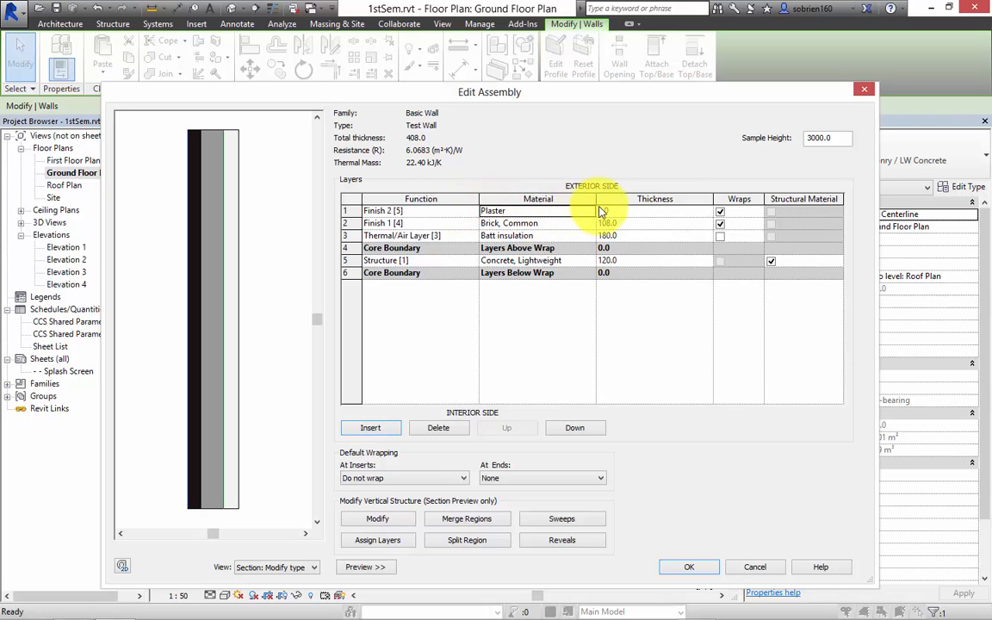
click(606, 212)
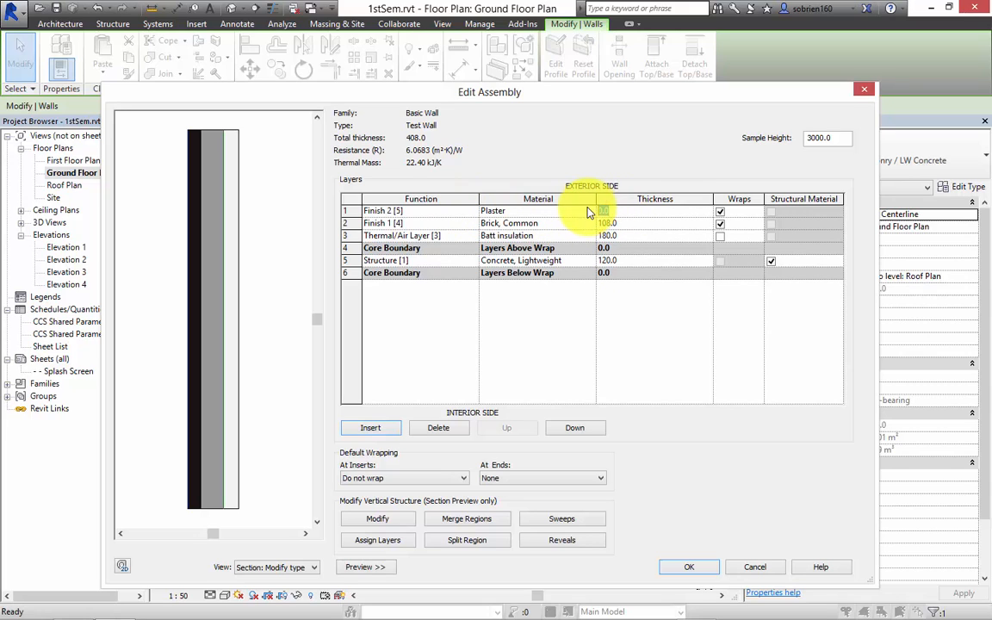
click(639, 226)
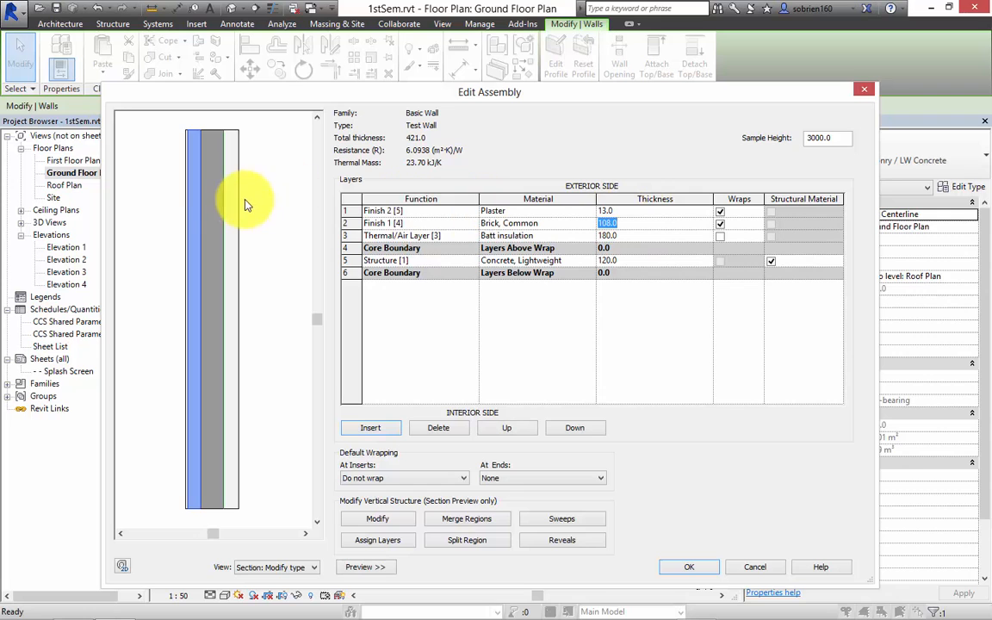
Step: Examine the thin plaster layer beside the brick and the remaining wall layers in the section preview
click(184, 184)
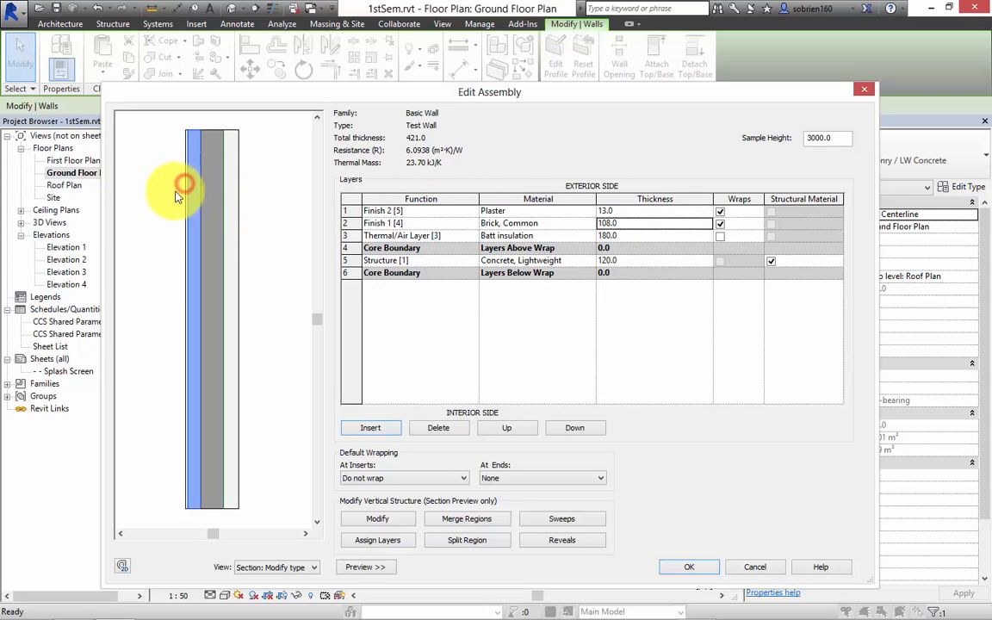
scroll(176, 196, up, 5)
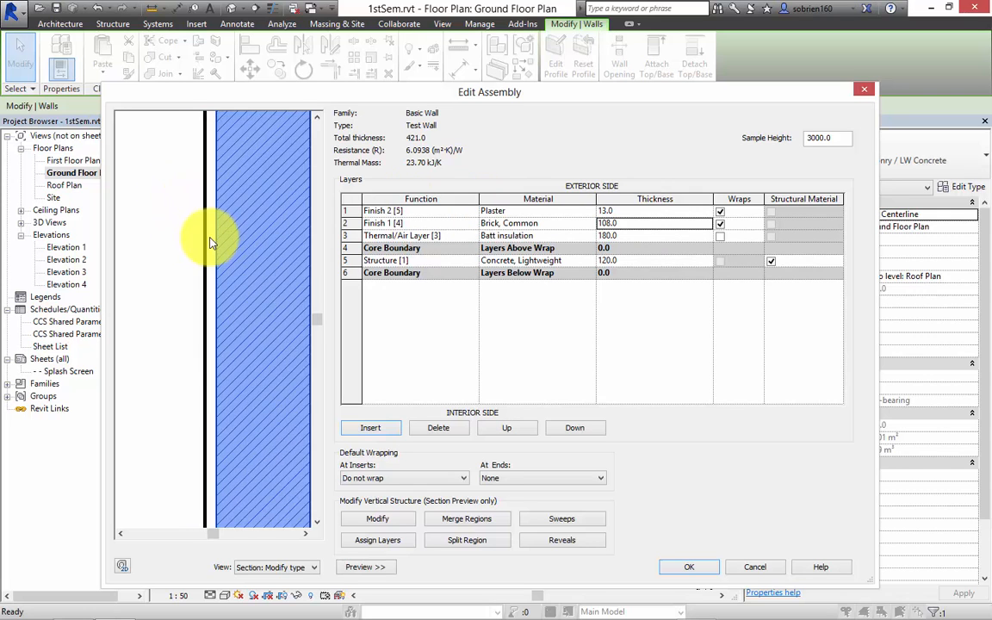
scroll(209, 242, down, 2)
click(238, 241)
middle_drag(225, 246, 180, 256)
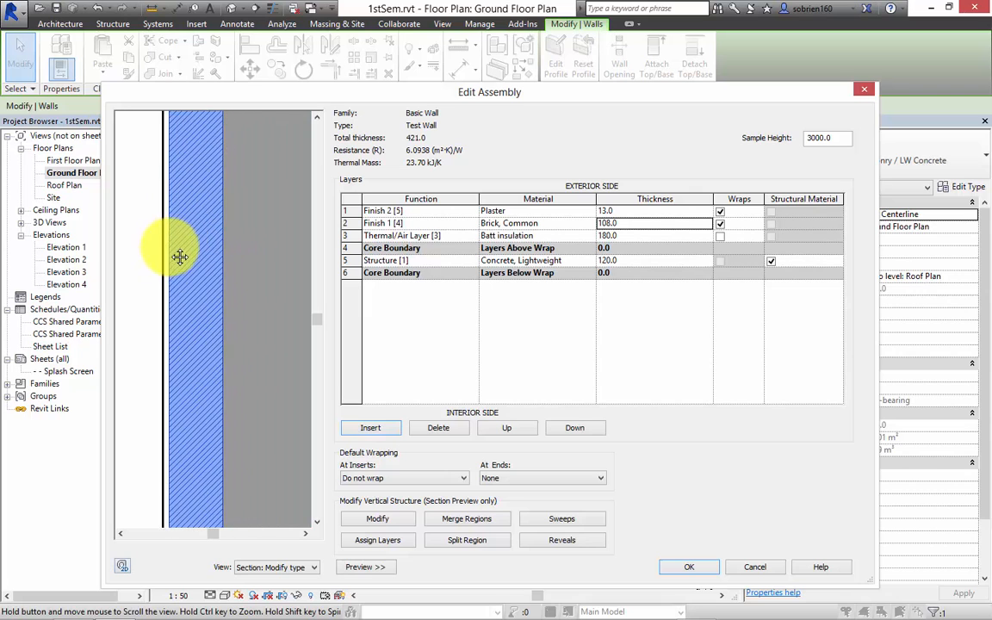
scroll(191, 303, down, 2)
scroll(188, 308, up, 2)
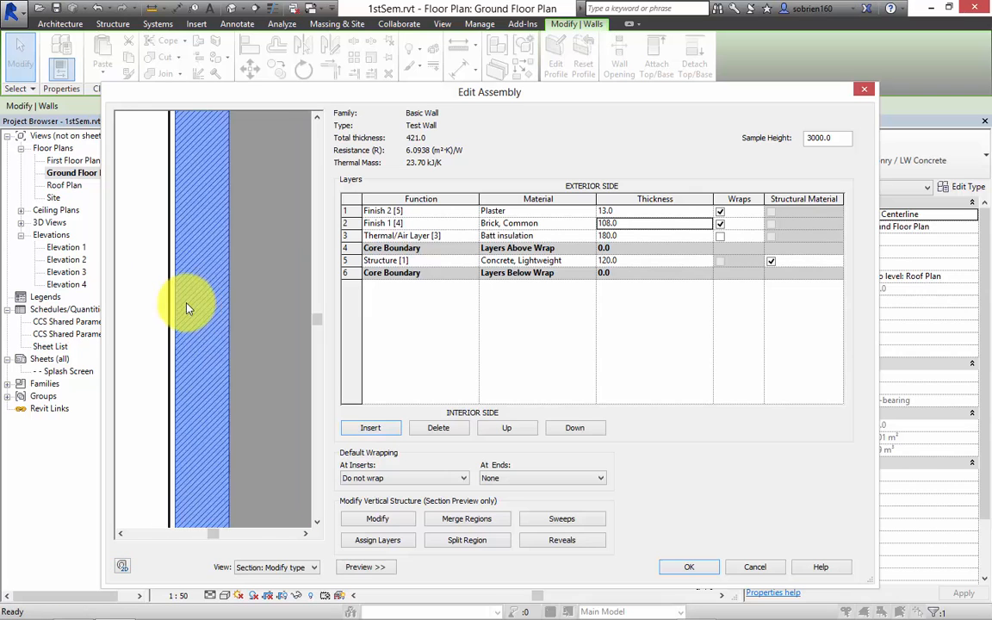
scroll(188, 309, down, 2)
middle_drag(188, 307, 190, 281)
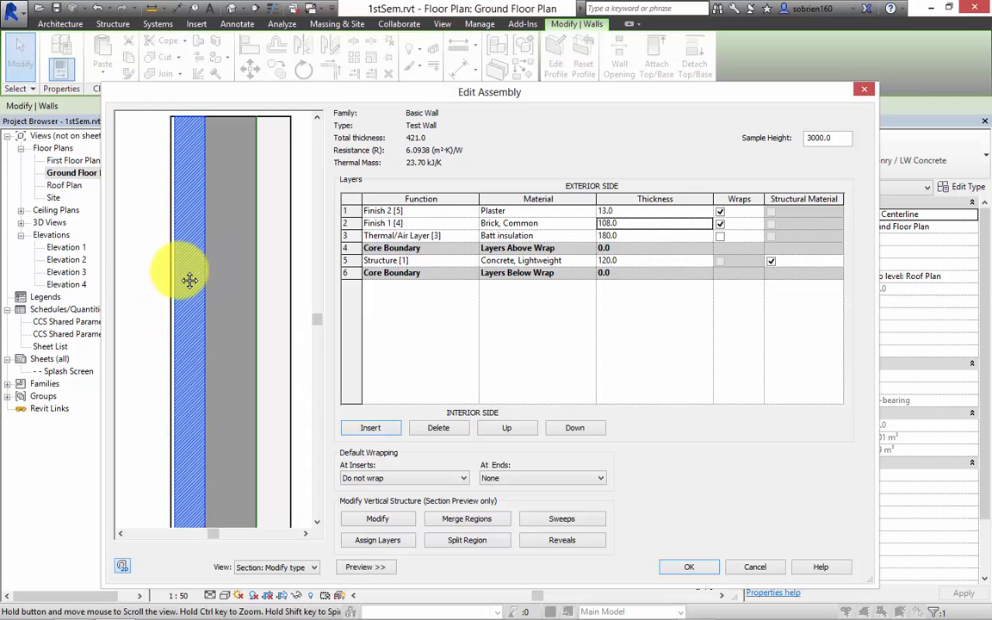
middle_drag(259, 297, 248, 284)
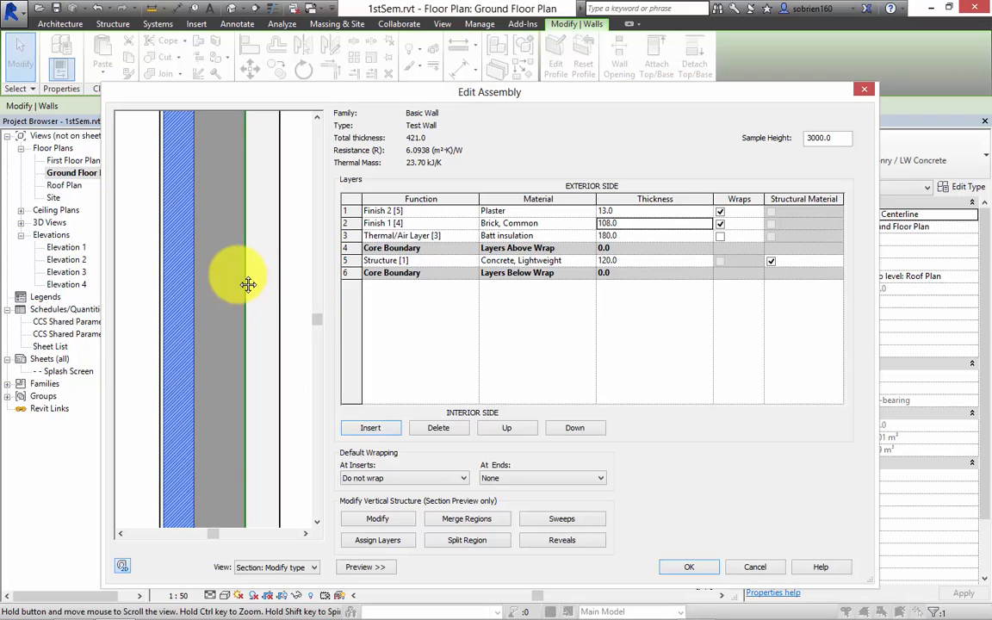
Step: Move the Finish 2 [5] plaster layer to the interior side of the assembly, below the inner core boundary
click(422, 212)
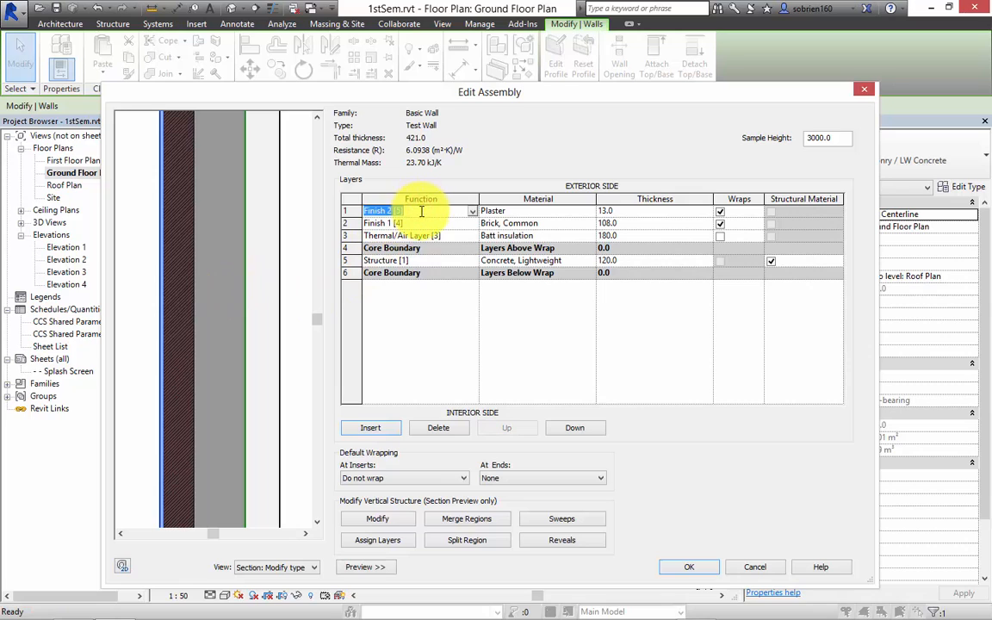
click(575, 429)
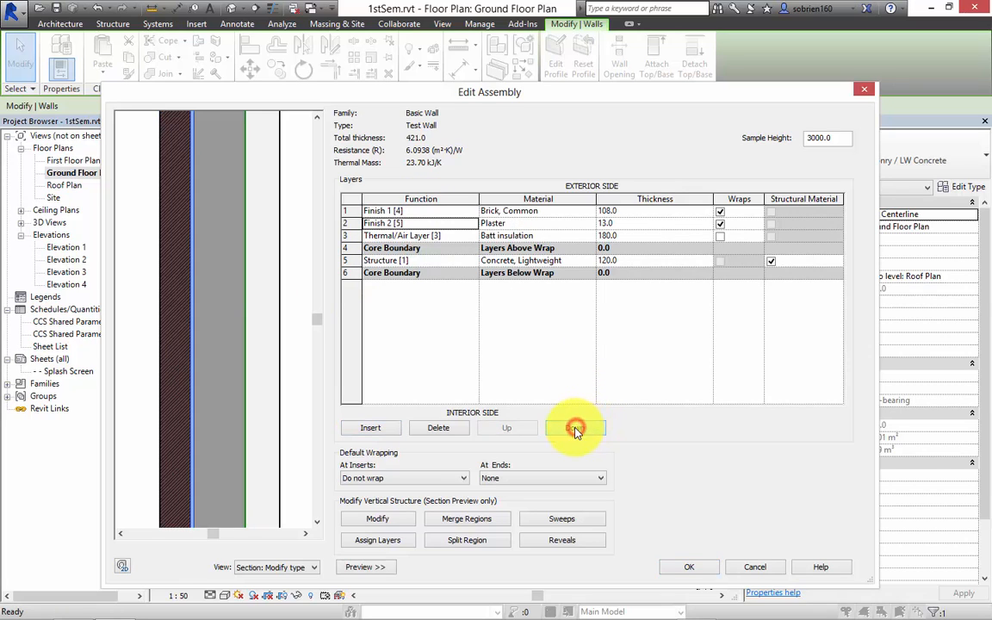
click(575, 429)
click(575, 429)
click(575, 428)
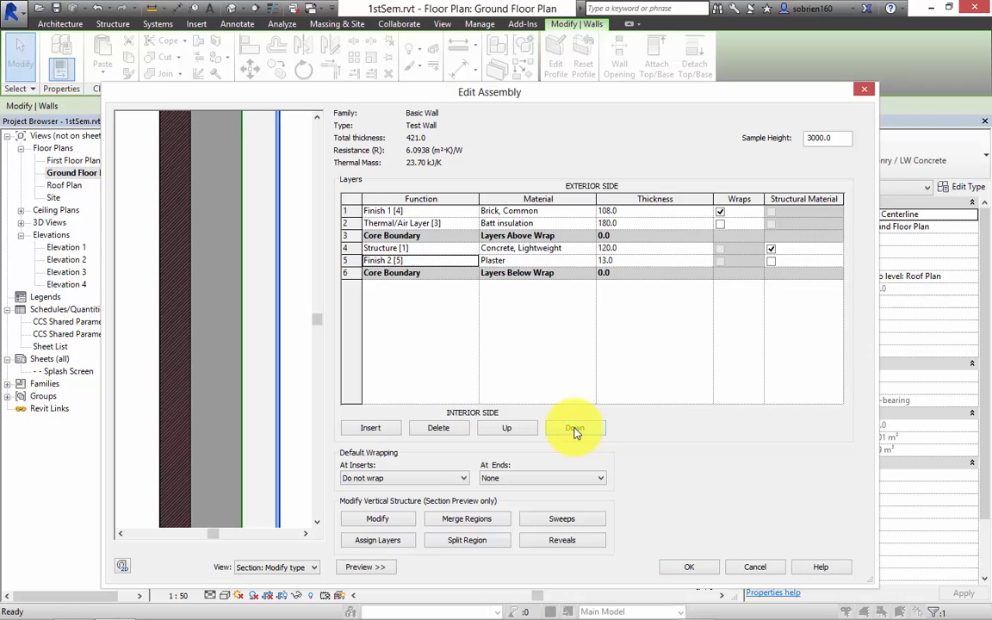
click(575, 429)
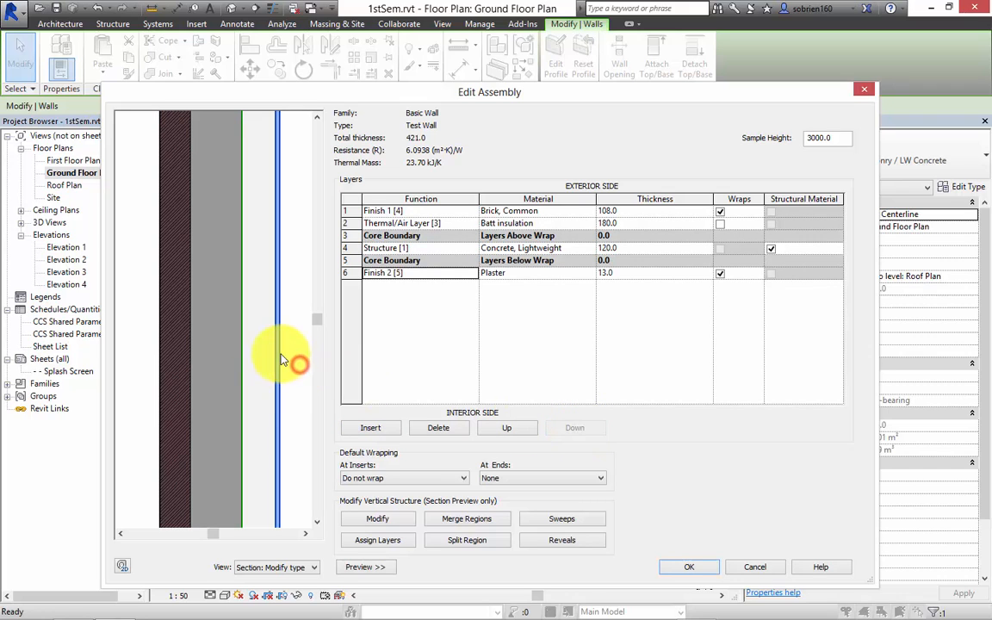
scroll(281, 355, down, 1)
scroll(279, 357, down, 1)
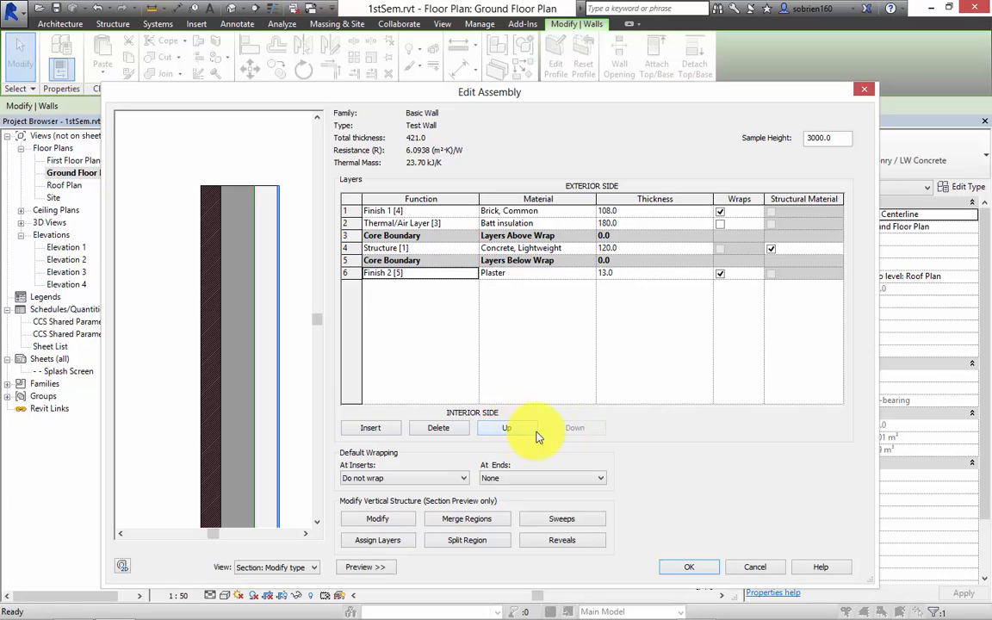
Step: Try moving the plaster layer up into the core, ahead of the concrete, and return it to the interior side
click(430, 274)
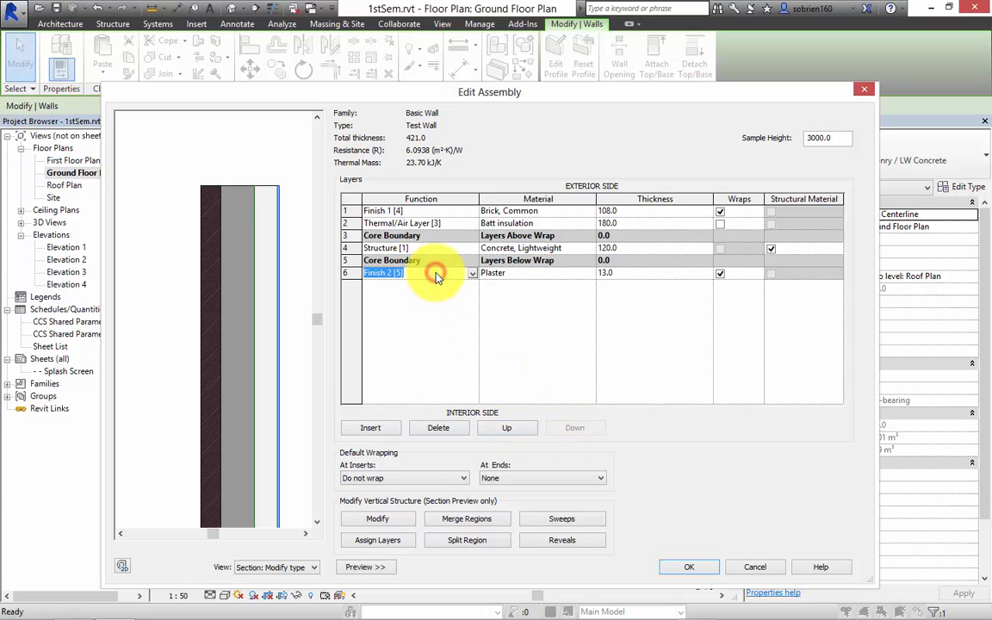
click(510, 428)
click(510, 428)
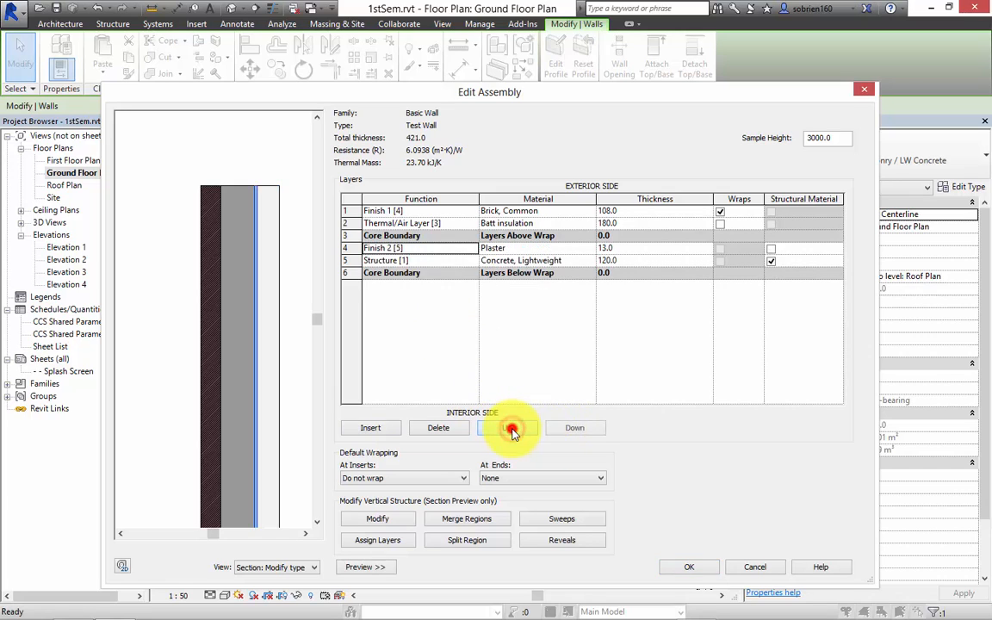
click(510, 428)
click(510, 428)
click(511, 429)
click(576, 430)
click(577, 430)
click(577, 429)
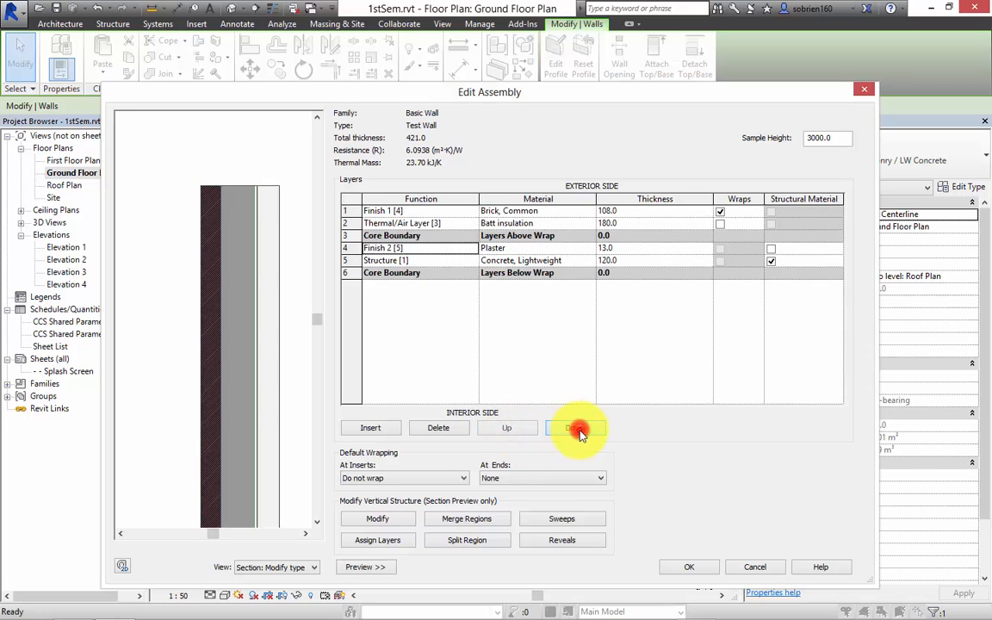
click(575, 431)
click(573, 433)
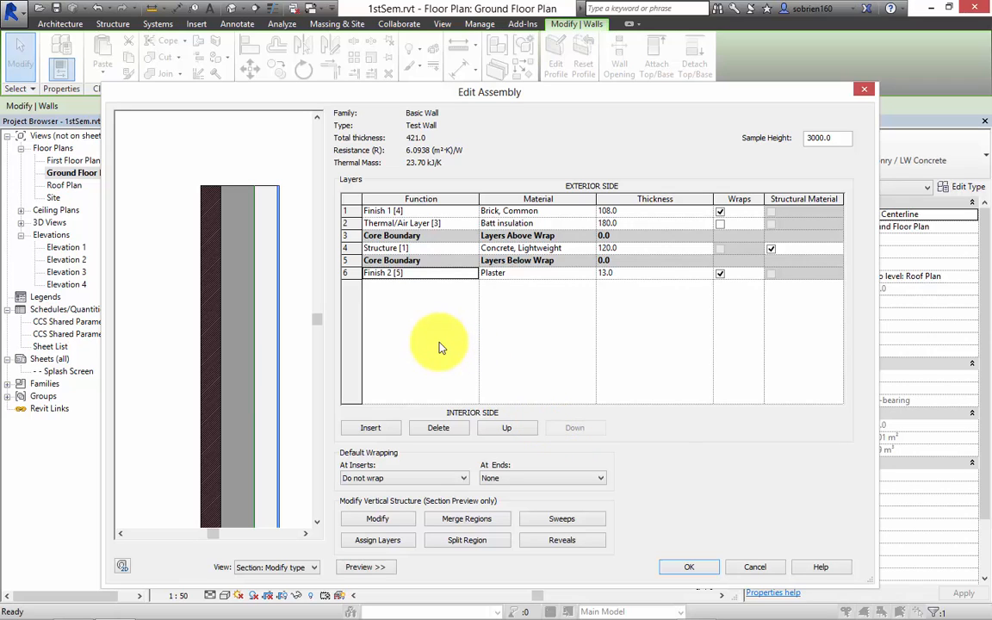
Step: Accept the Test Wall assembly and type properties to apply them to the horizontal wall, and deselect it
drag(465, 92, 479, 63)
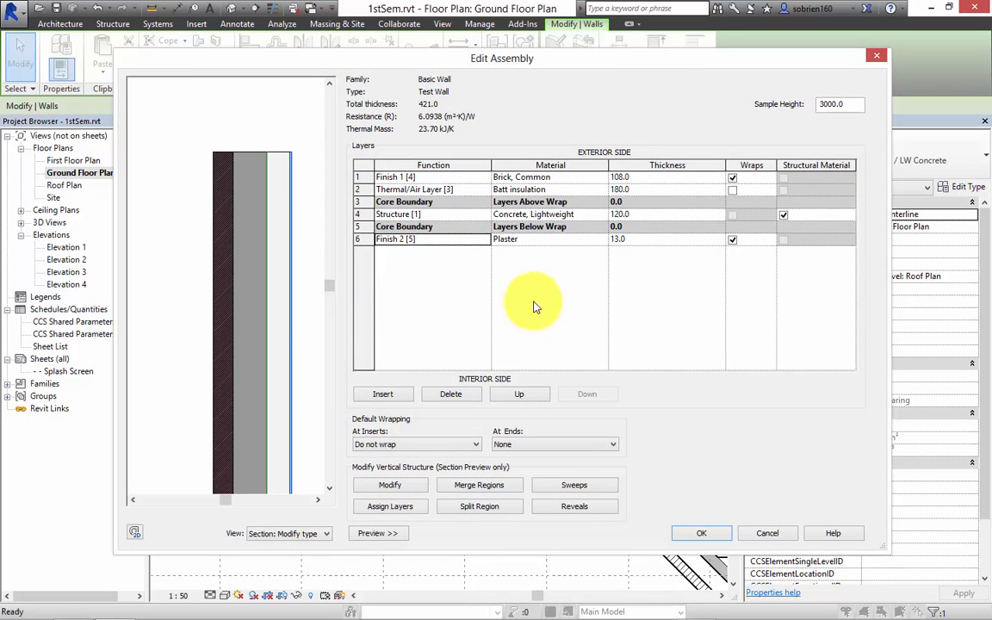
click(700, 534)
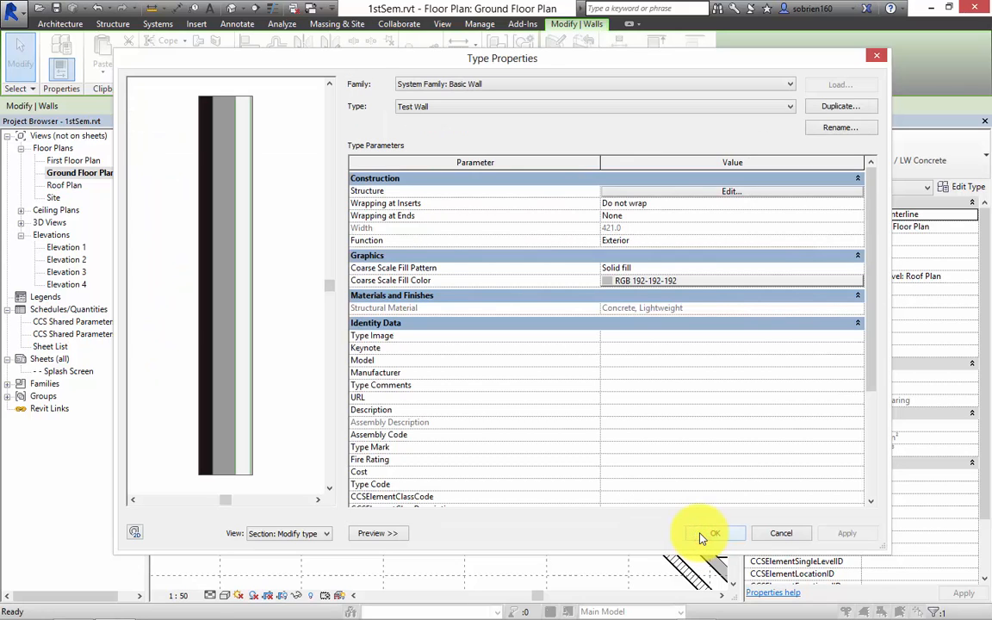
click(707, 534)
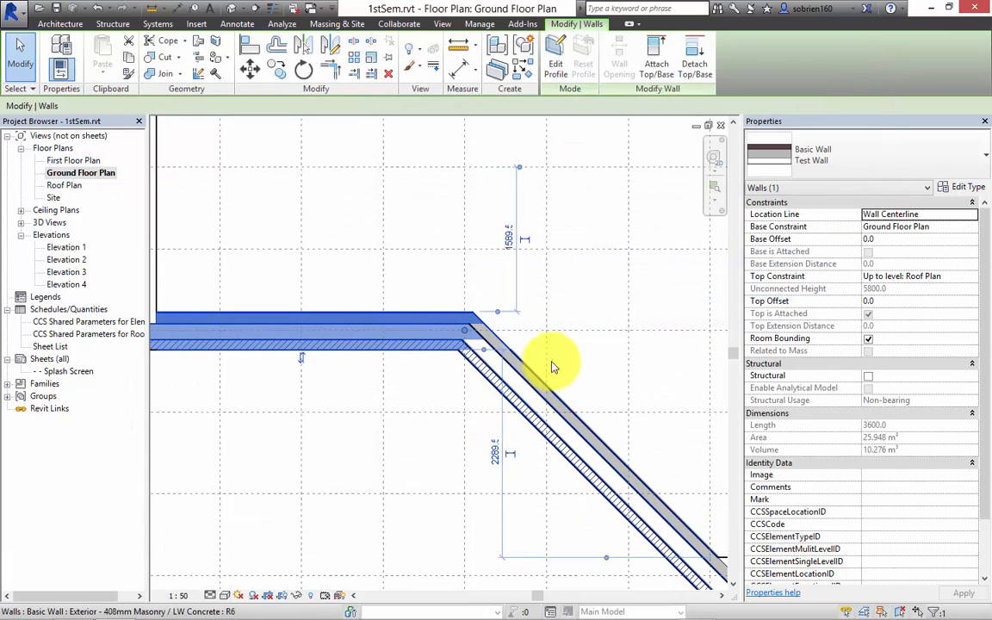
click(559, 362)
Step: Set the Ground Floor Plan view scale to 1:5 to thin the line weights at the wall corner
scroll(469, 327, up, 5)
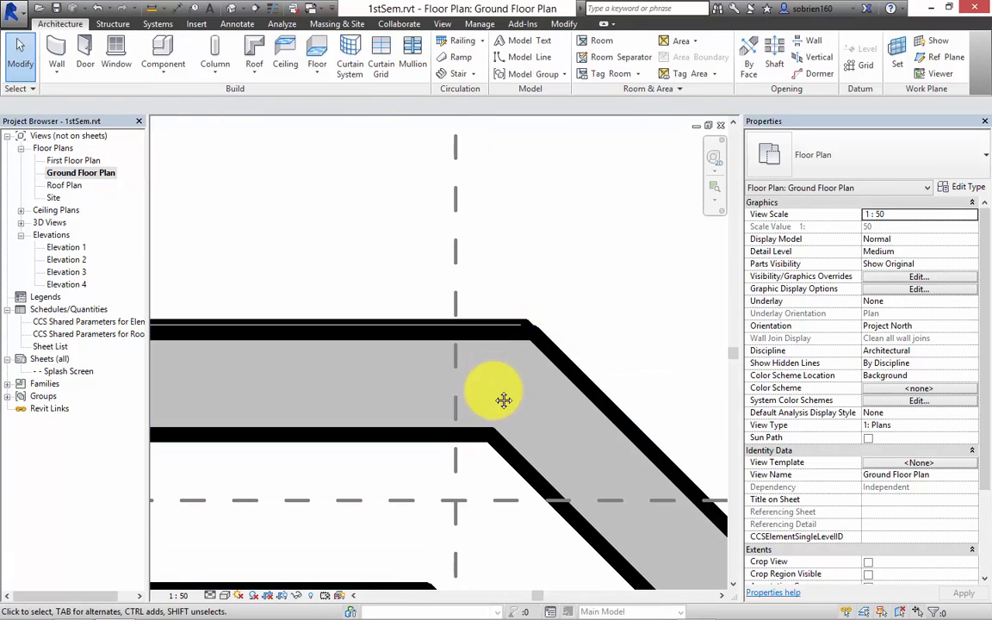
middle_drag(503, 399, 507, 369)
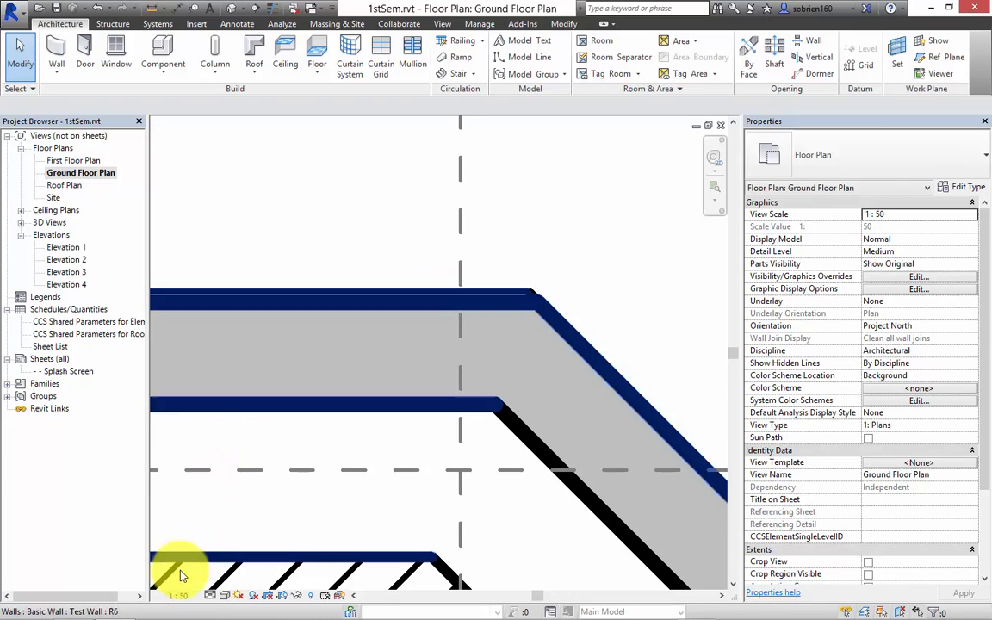
click(186, 597)
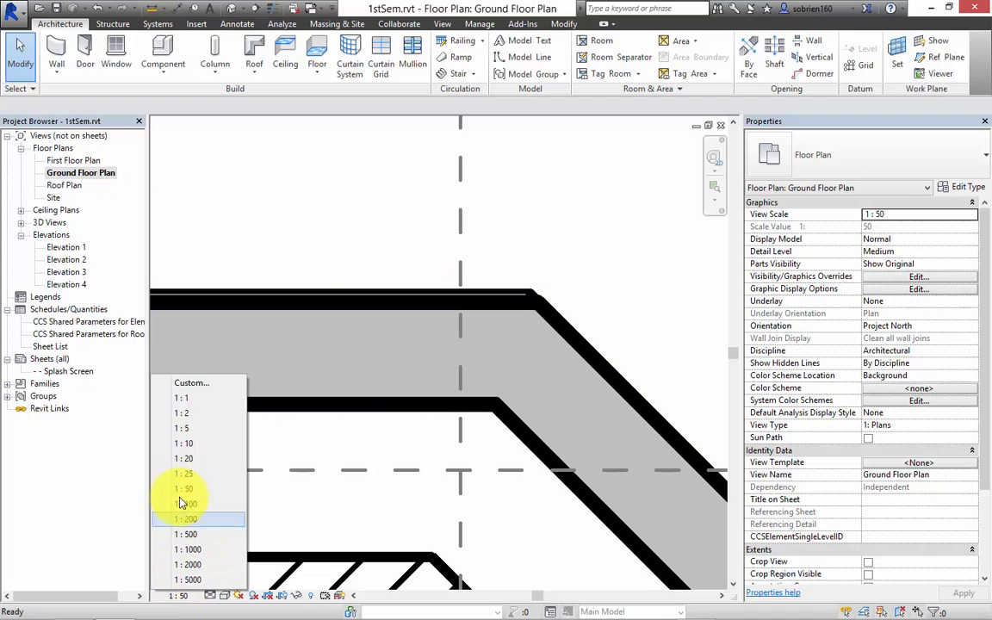
click(183, 430)
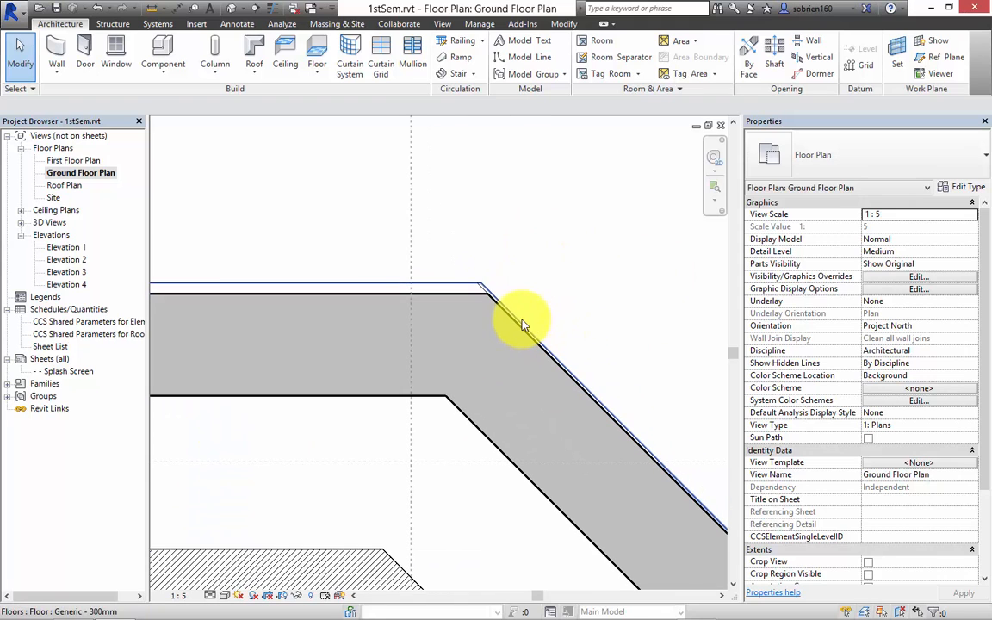
Step: Compare the types of the angled and horizontal walls and examine how the plaster layer ends at their join
scroll(517, 328, down, 2)
scroll(517, 353, down, 2)
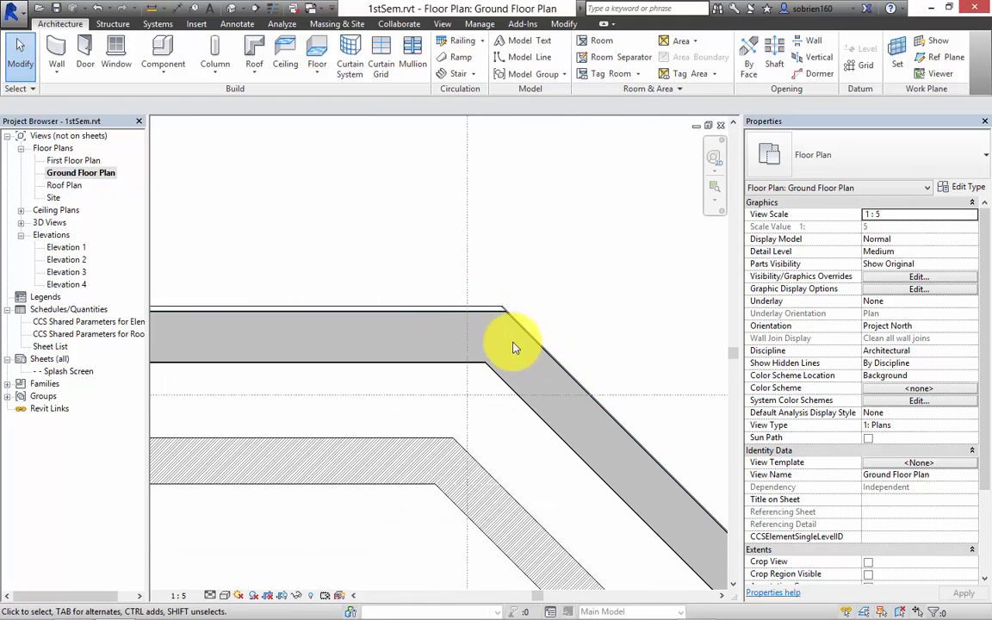
scroll(538, 366, down, 1)
scroll(538, 370, down, 1)
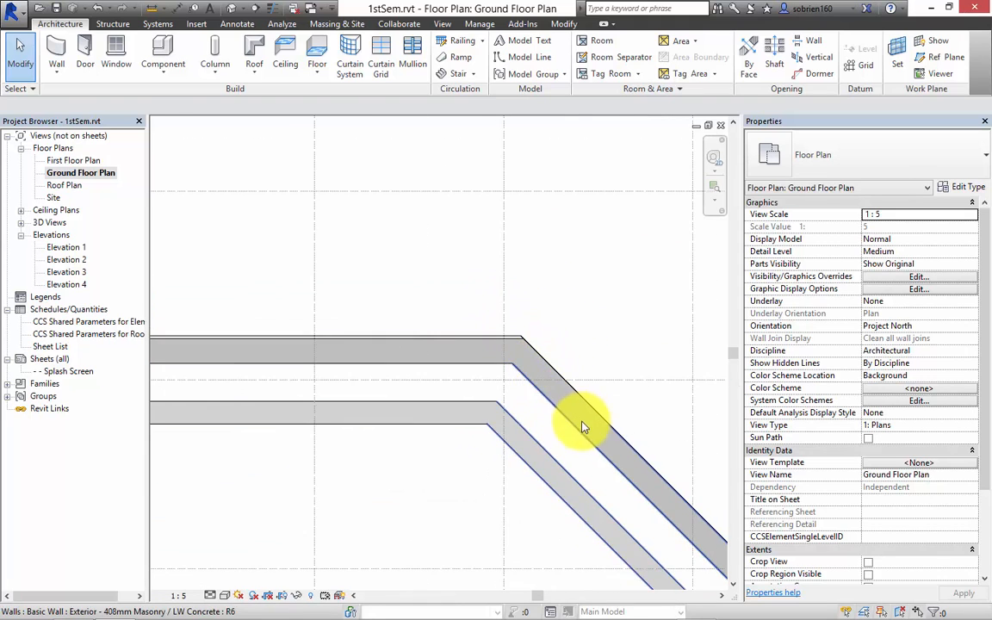
click(580, 431)
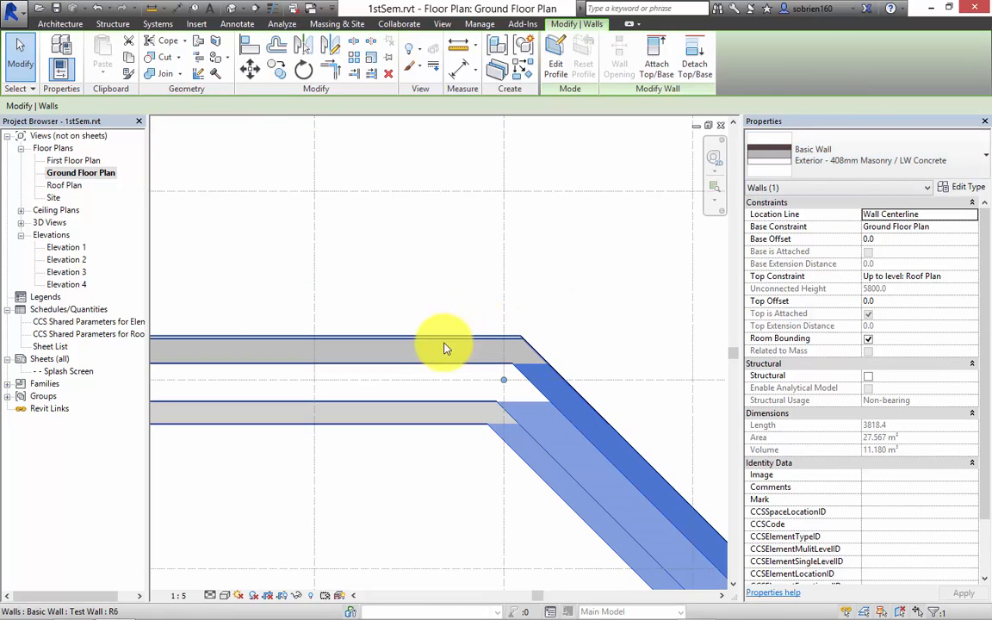
click(843, 170)
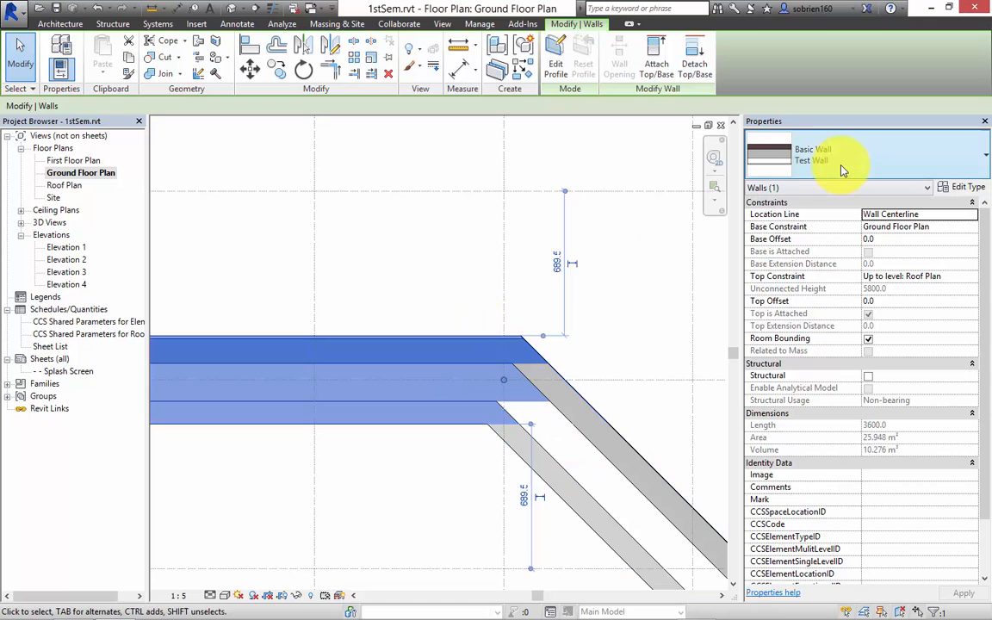
click(439, 280)
scroll(544, 344, up, 4)
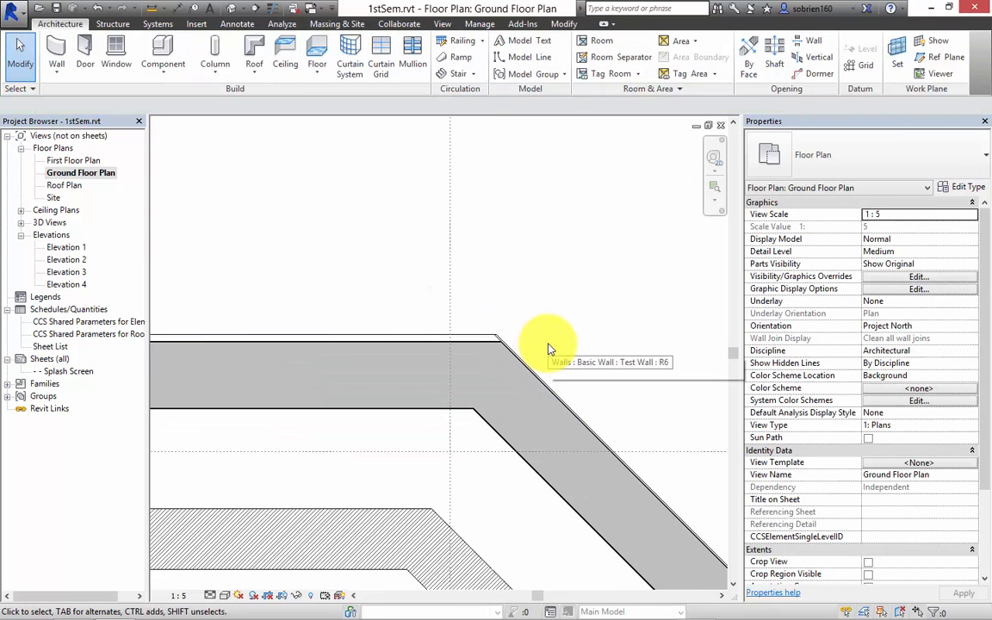
scroll(538, 334, down, 6)
middle_drag(437, 326, 515, 309)
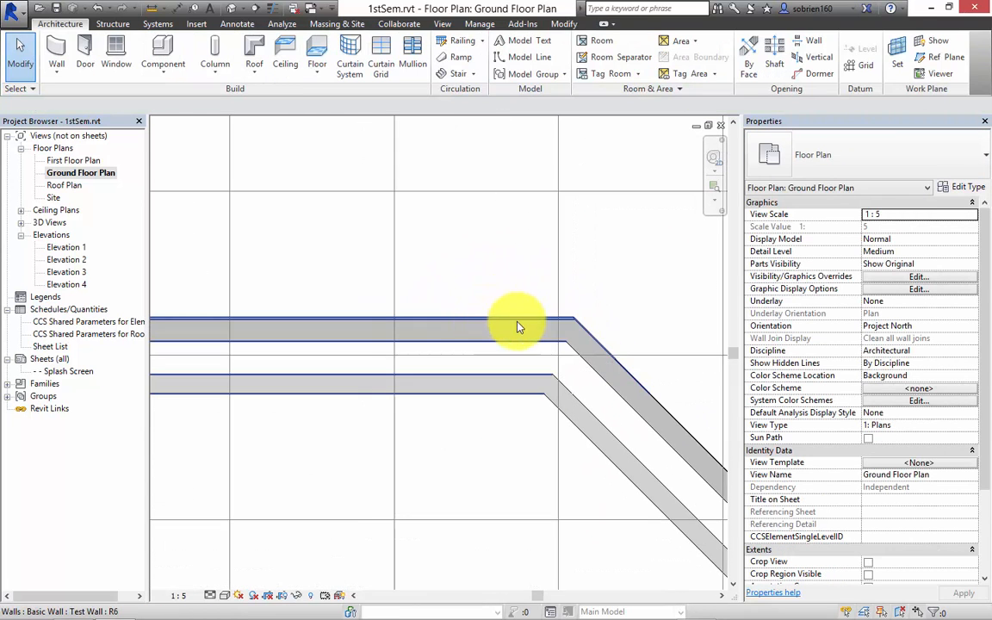
scroll(601, 342, up, 3)
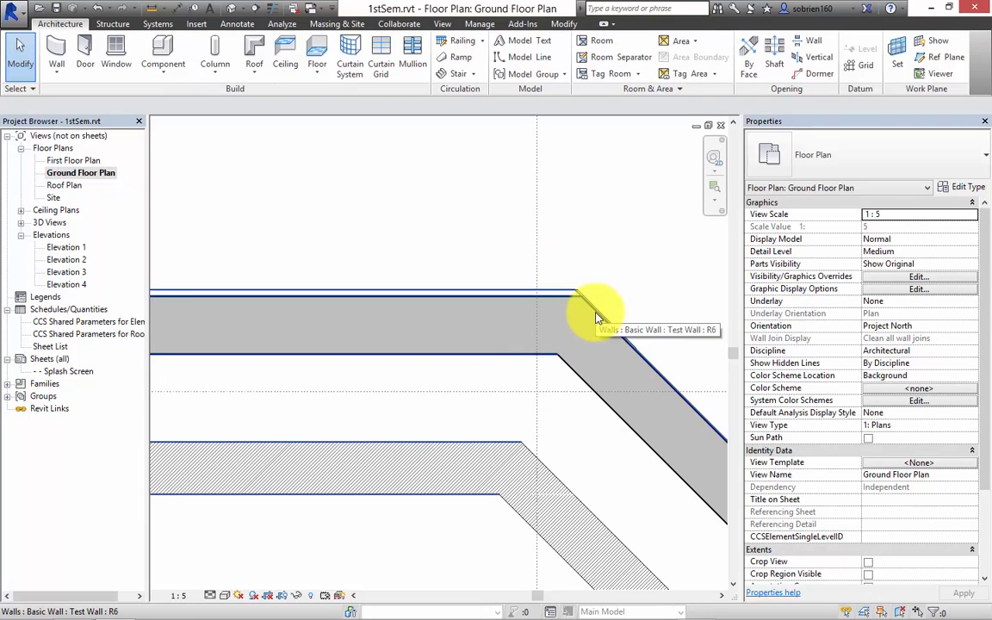
Step: Check the horizontal wall's type, and change the adjoining angled wall from the masonry type to Test Wall
middle_drag(593, 317, 512, 299)
scroll(513, 300, up, 1)
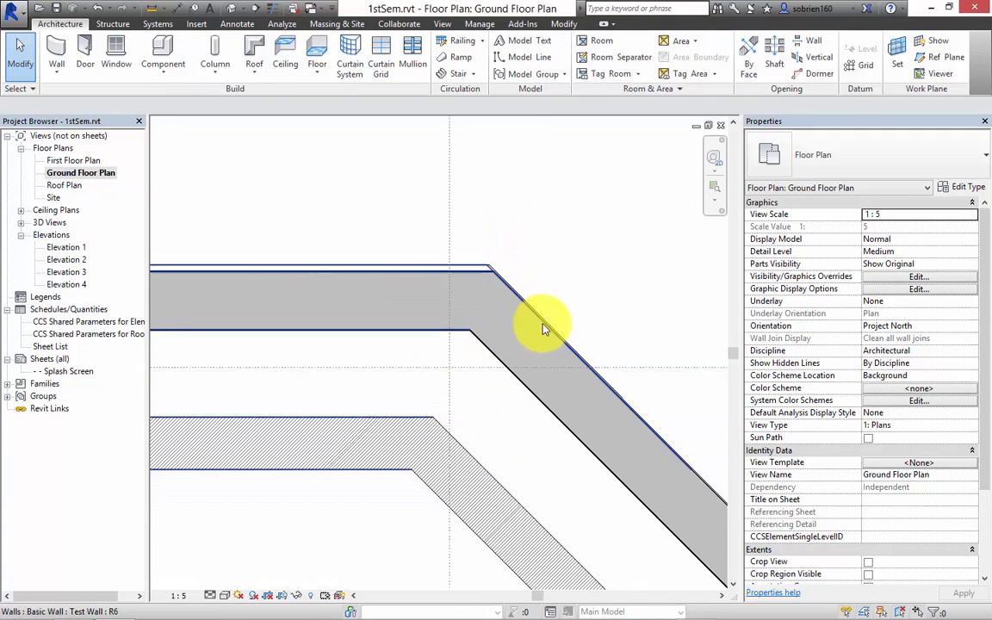
click(541, 324)
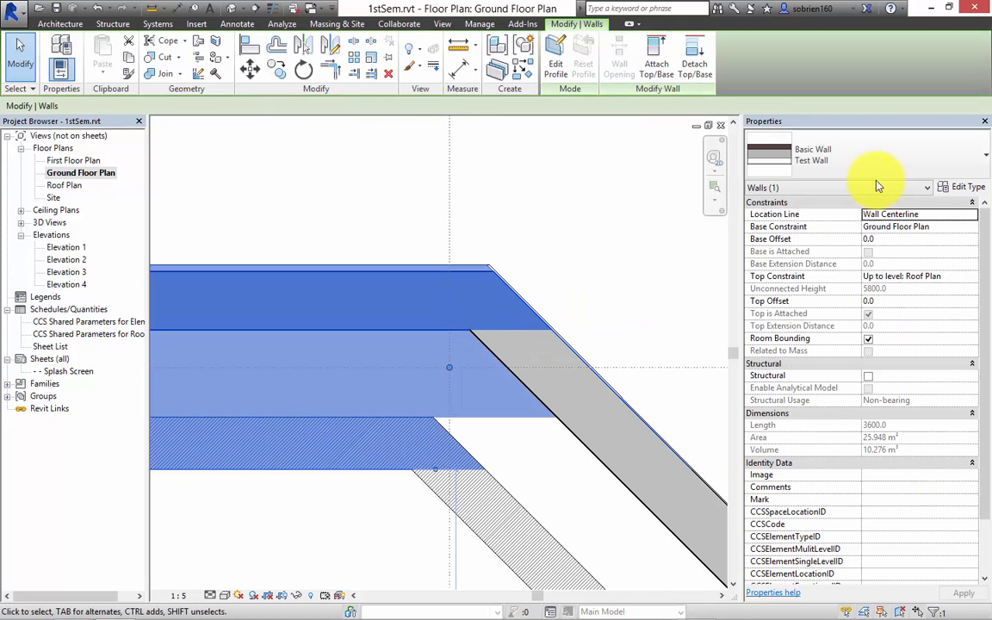
click(670, 427)
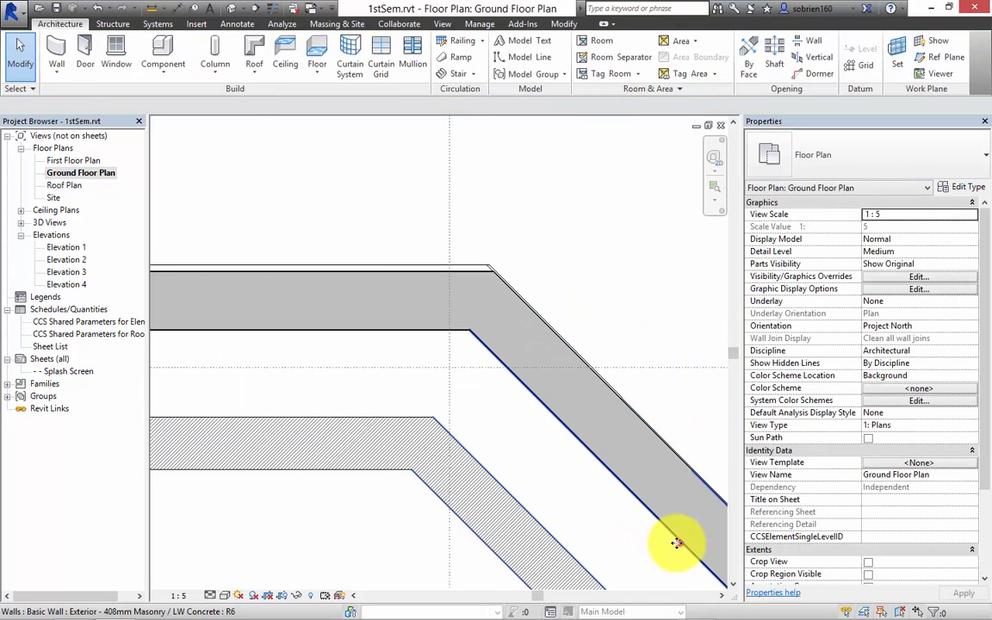
click(675, 538)
click(962, 172)
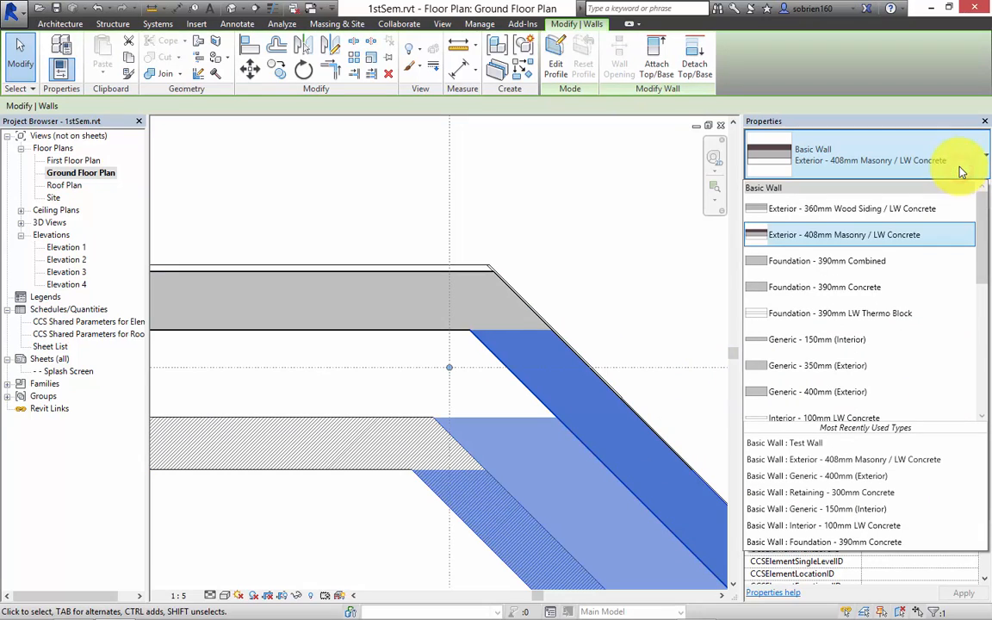
drag(978, 214, 977, 295)
click(754, 330)
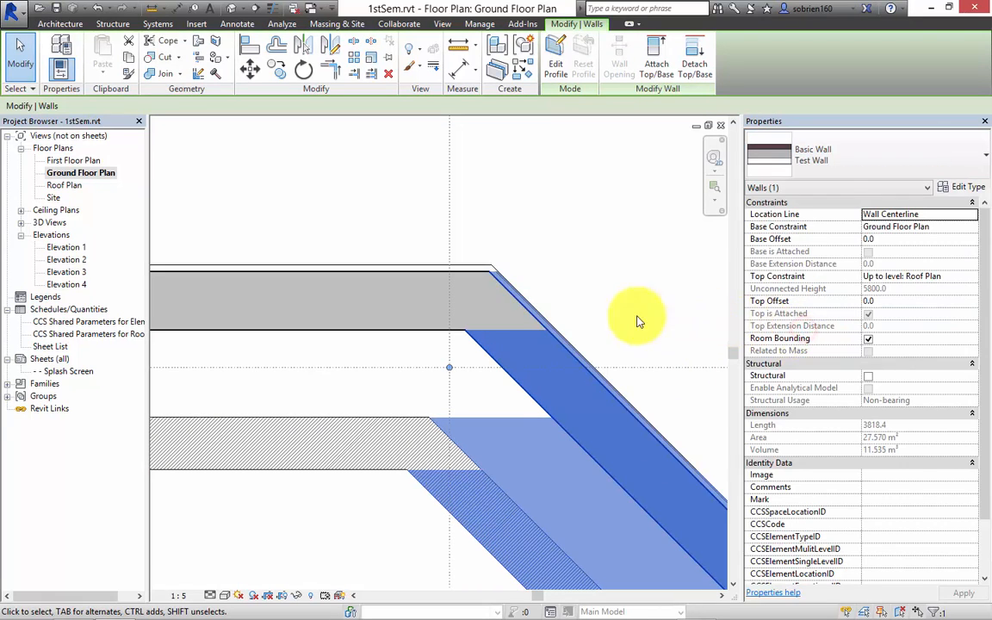
click(585, 269)
Step: Examine the corner between the two Test Walls and the junction at the angled wall's far end
scroll(517, 275, up, 4)
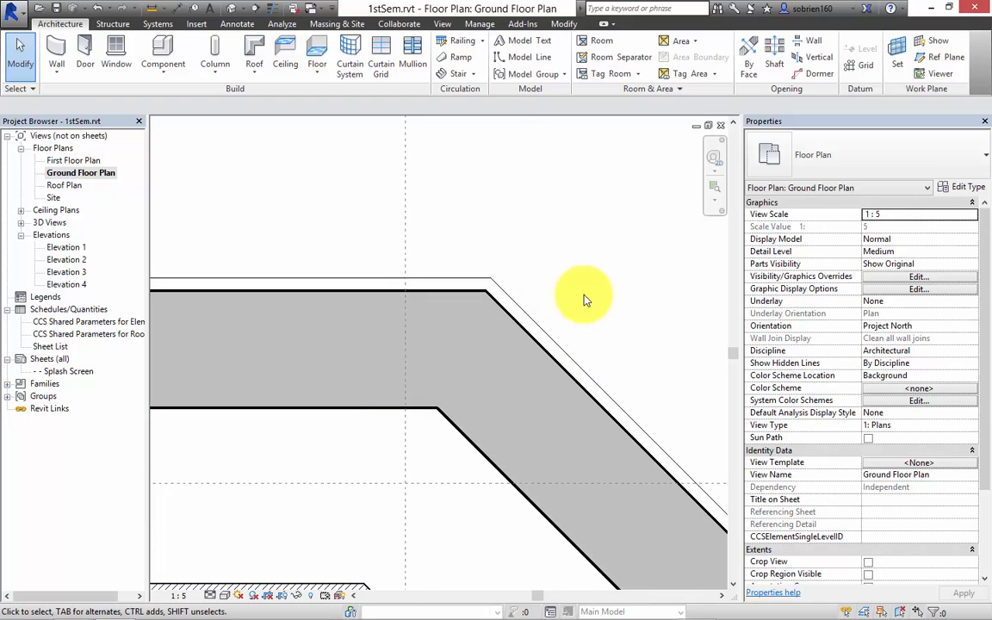
scroll(582, 292, down, 5)
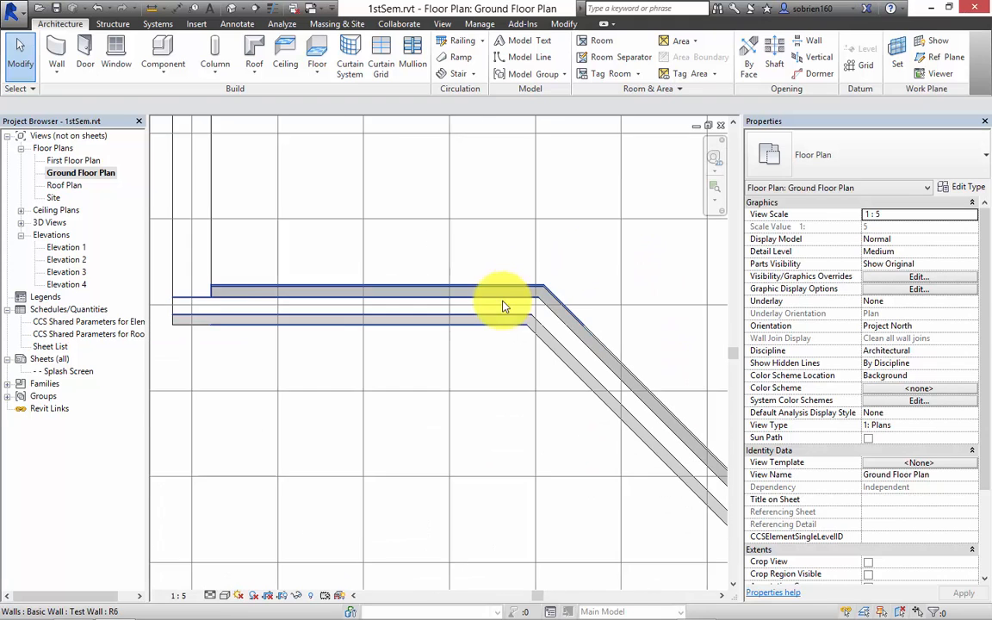
scroll(504, 306, up, 2)
middle_drag(492, 337, 465, 320)
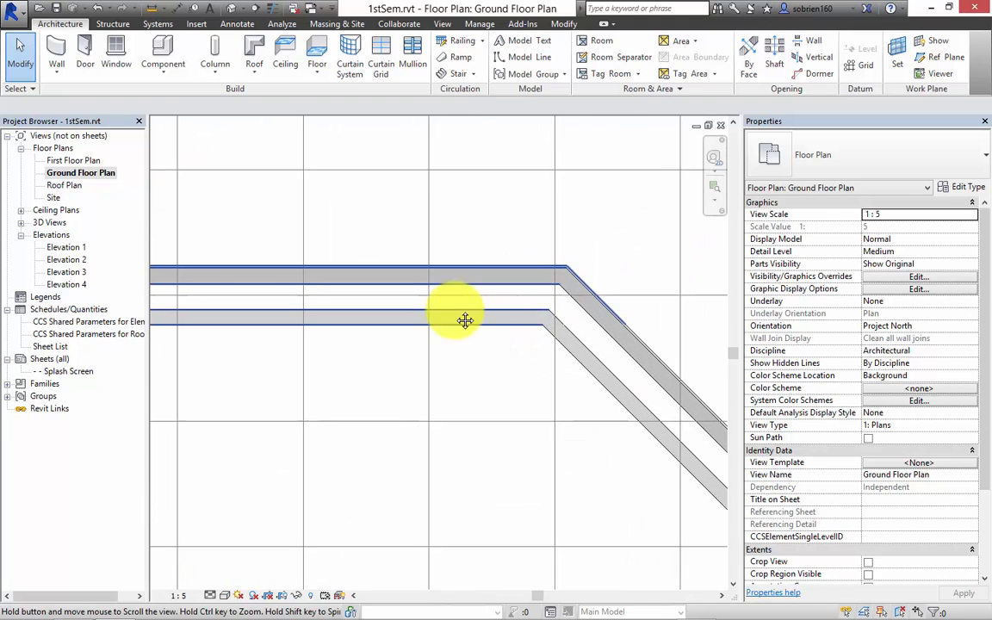
scroll(465, 320, down, 3)
scroll(445, 343, down, 2)
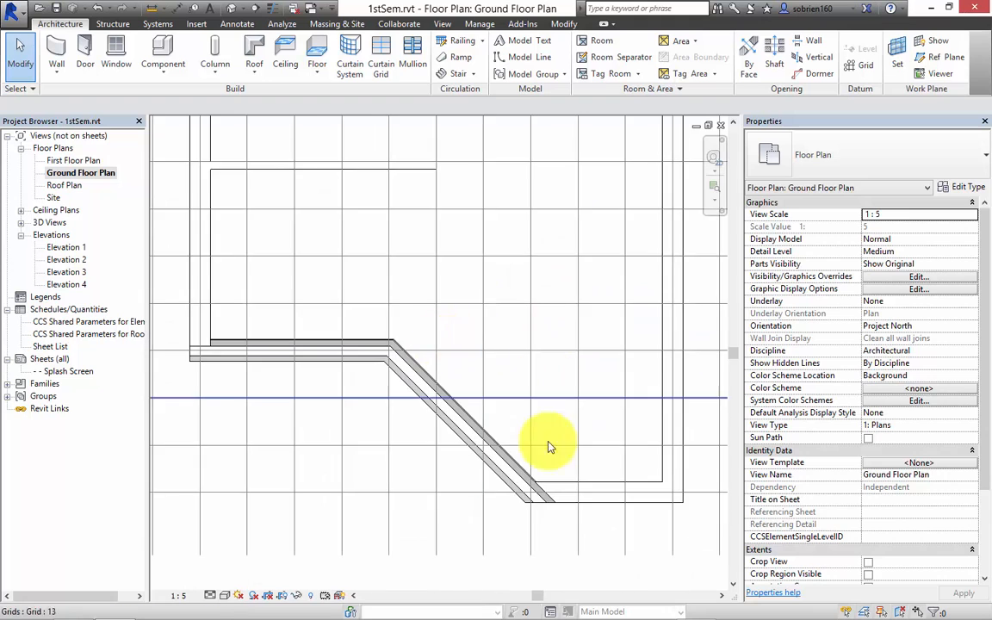
scroll(550, 481, up, 4)
middle_drag(561, 492, 581, 555)
scroll(582, 555, down, 3)
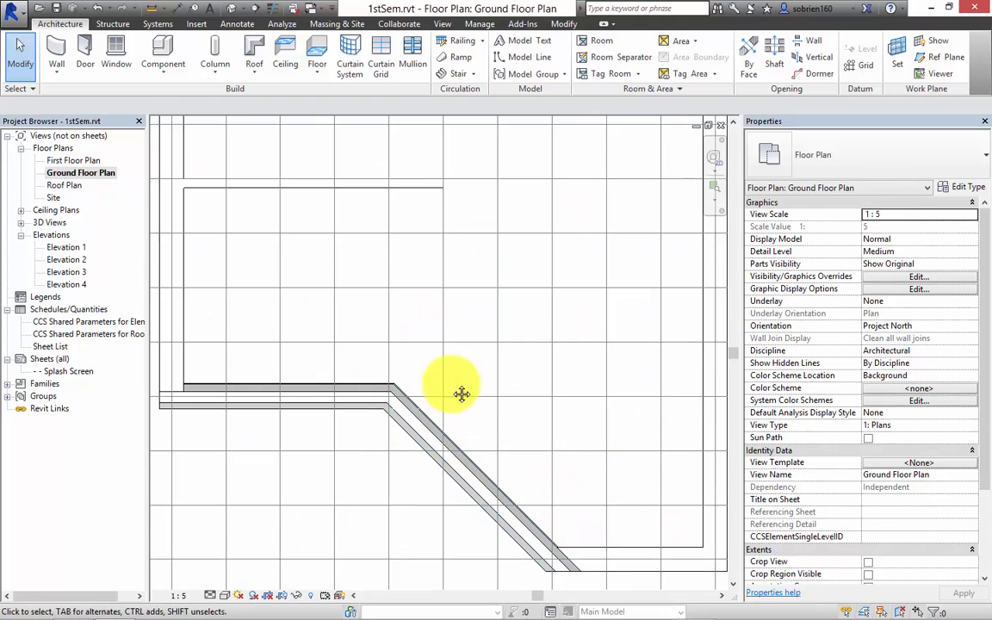
Step: Change the vertical exterior wall meeting the horizontal Test Wall to the type Exterior - 408mm Masonry / LW Concrete
middle_drag(461, 394, 698, 445)
scroll(418, 405, up, 3)
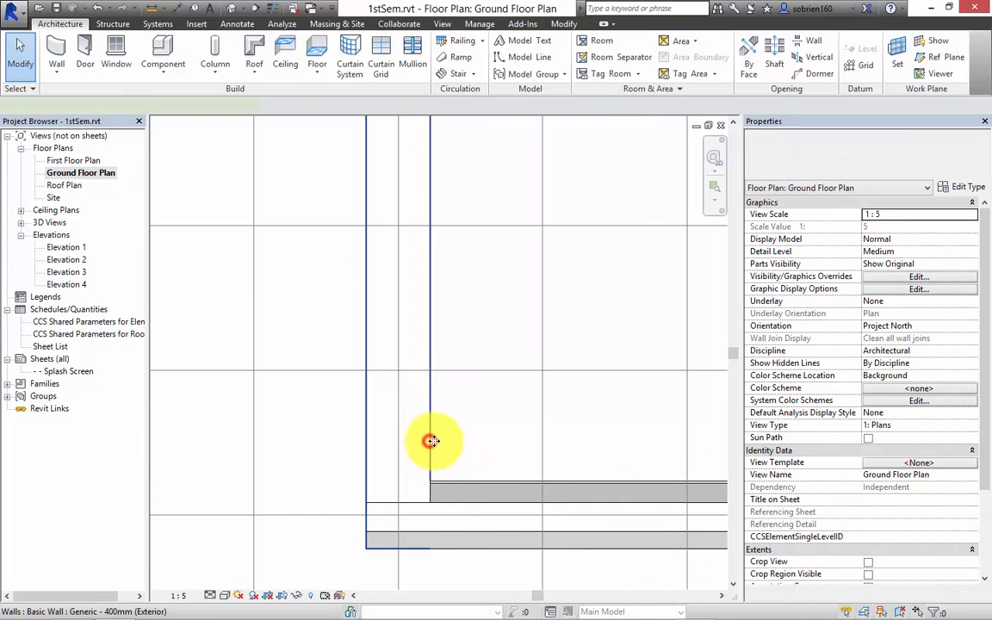
click(430, 442)
click(982, 160)
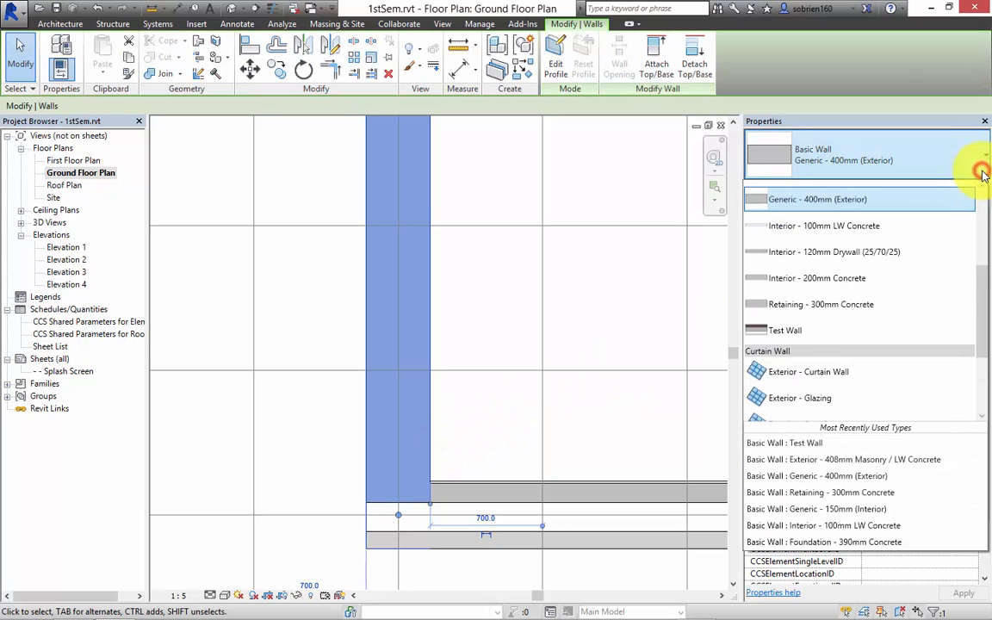
scroll(979, 207, up, 2)
scroll(981, 217, up, 1)
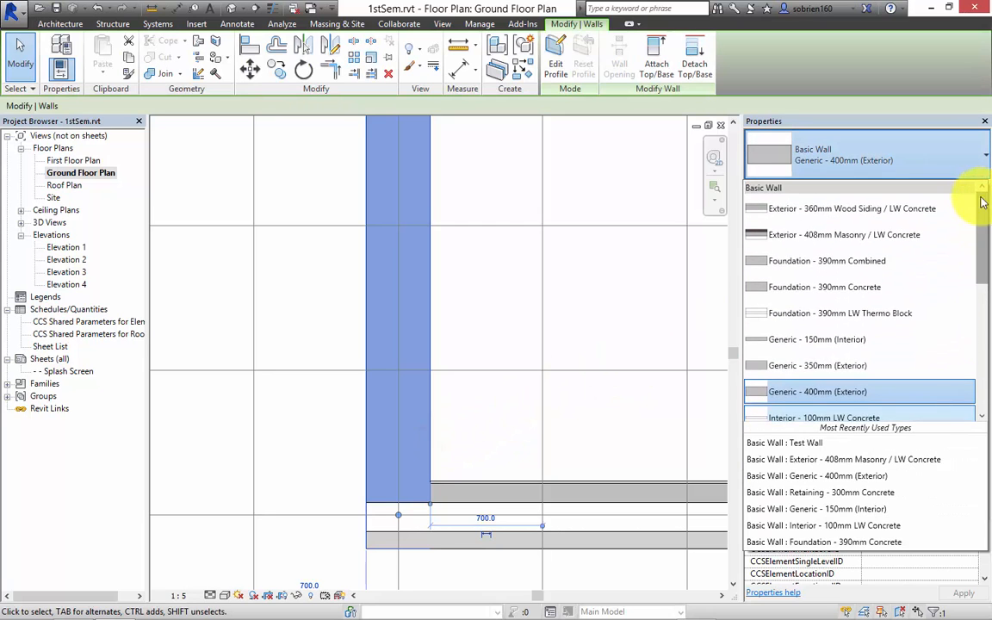
click(815, 230)
click(590, 334)
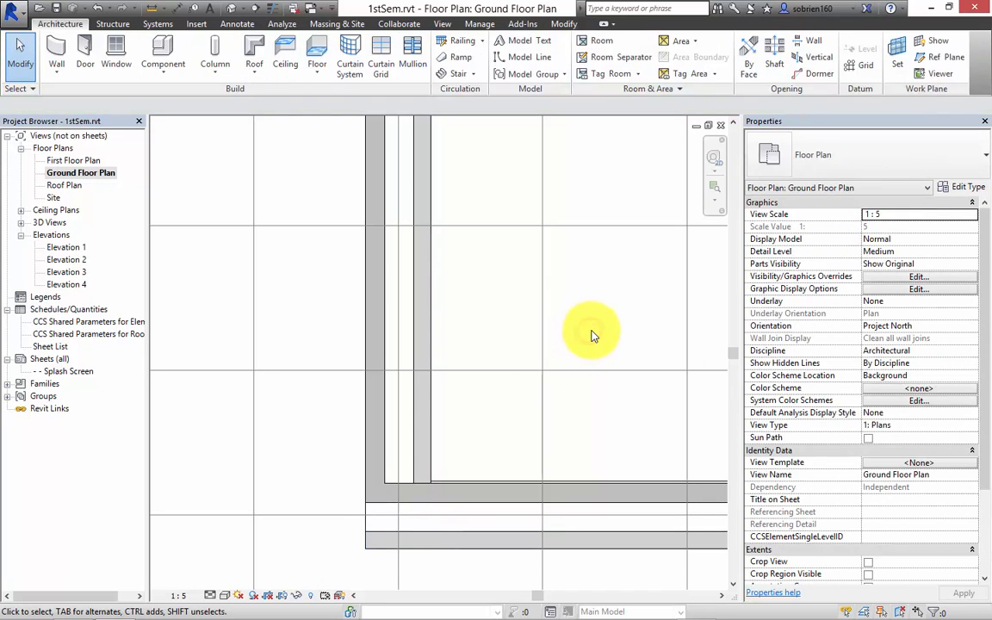
Step: Flip the vertical masonry wall's orientation so its exterior face points outward, and deselect it
middle_drag(600, 341, 611, 311)
scroll(563, 329, down, 2)
middle_drag(553, 345, 536, 505)
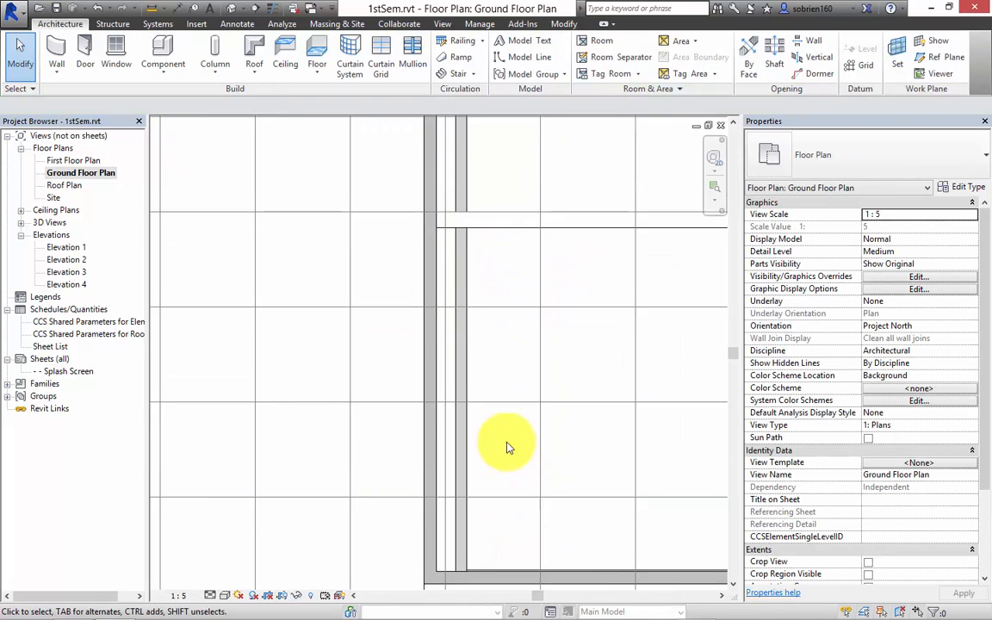
scroll(506, 447, down, 2)
click(485, 382)
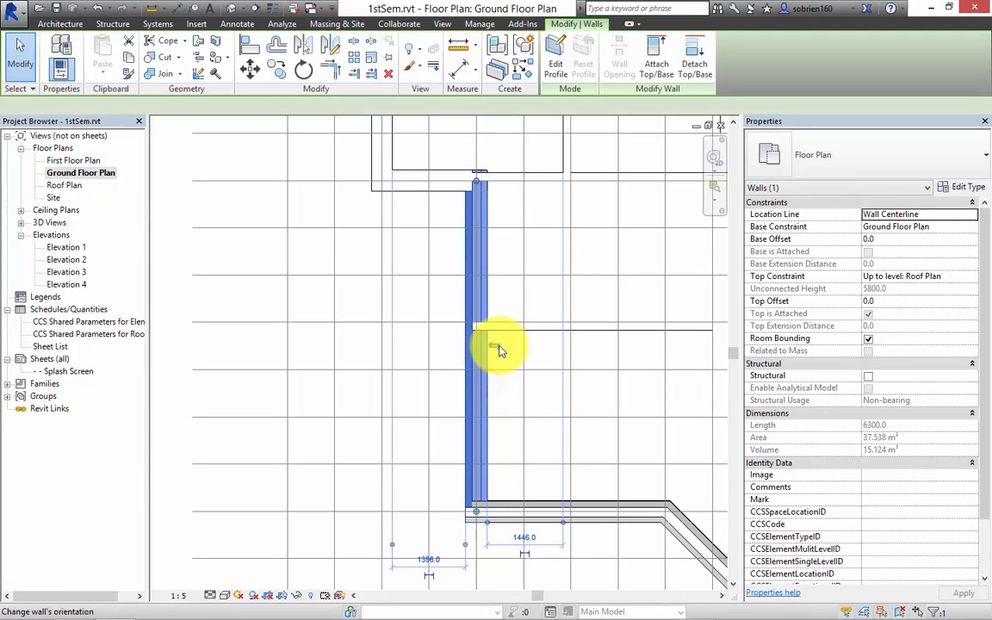
click(498, 347)
click(507, 485)
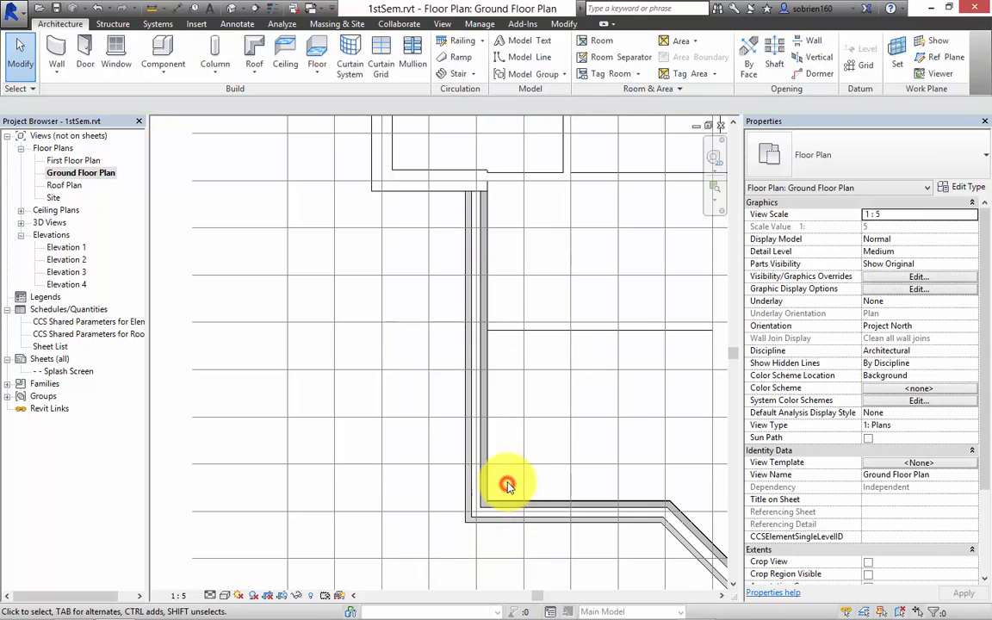
middle_drag(506, 485, 493, 484)
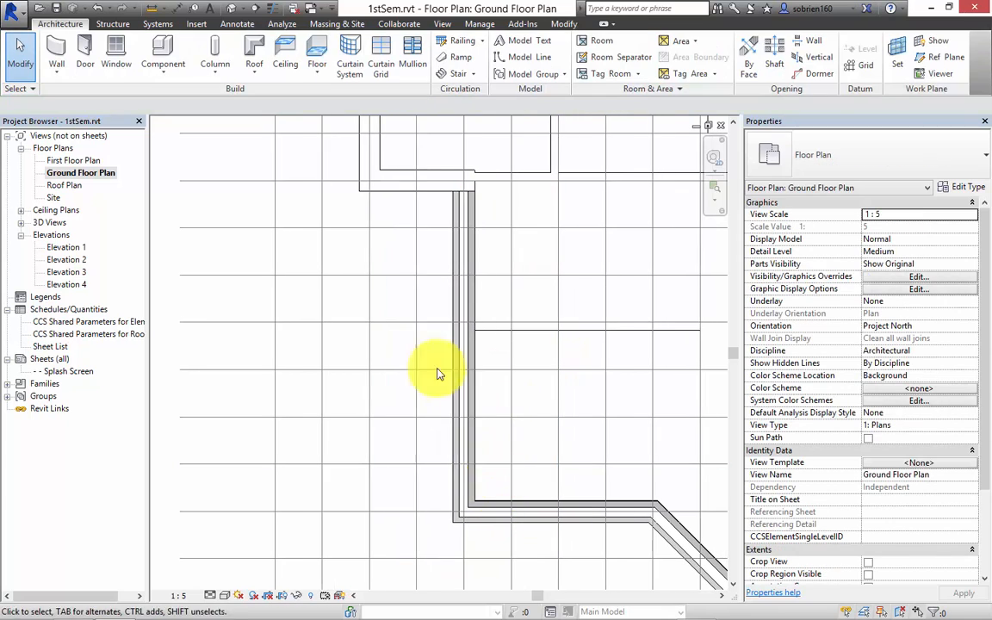
Step: Open the default 3D view, enable its section box, and lower the box's upper face to cut through the walls
click(232, 11)
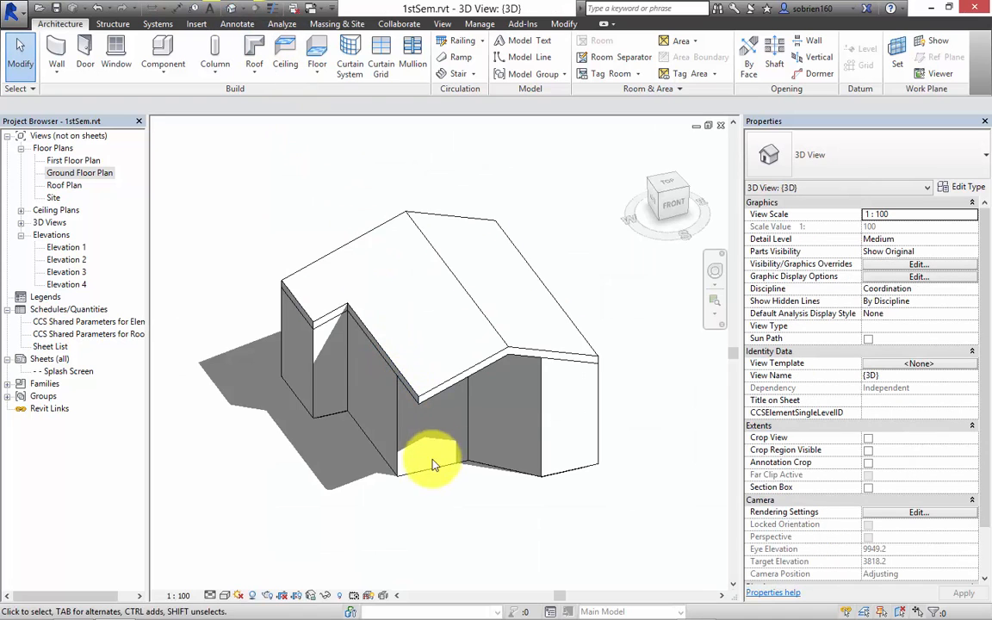
shift+middle_drag(430, 459, 535, 523)
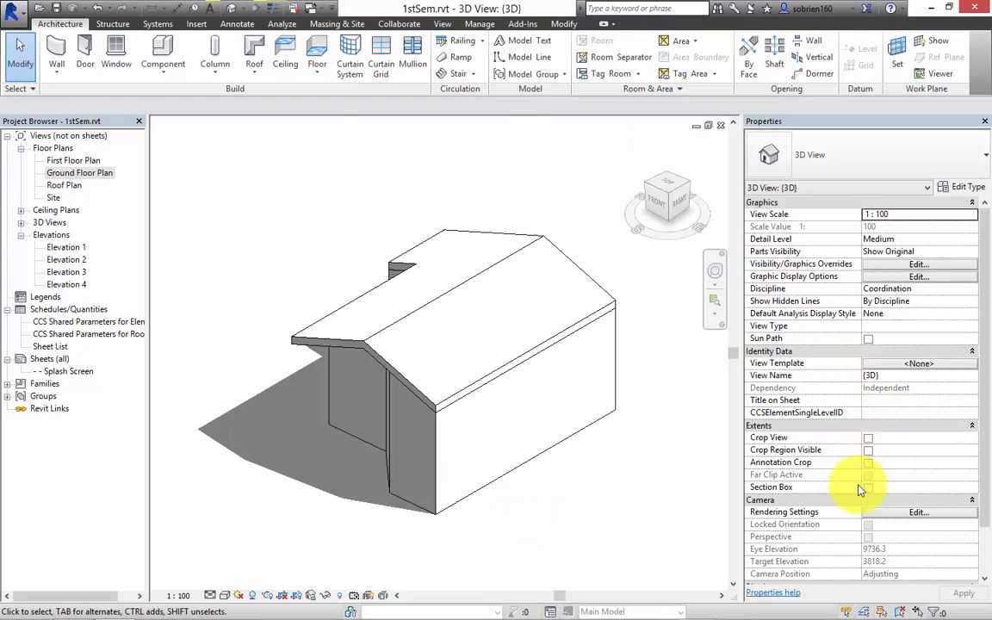
right_click(727, 504)
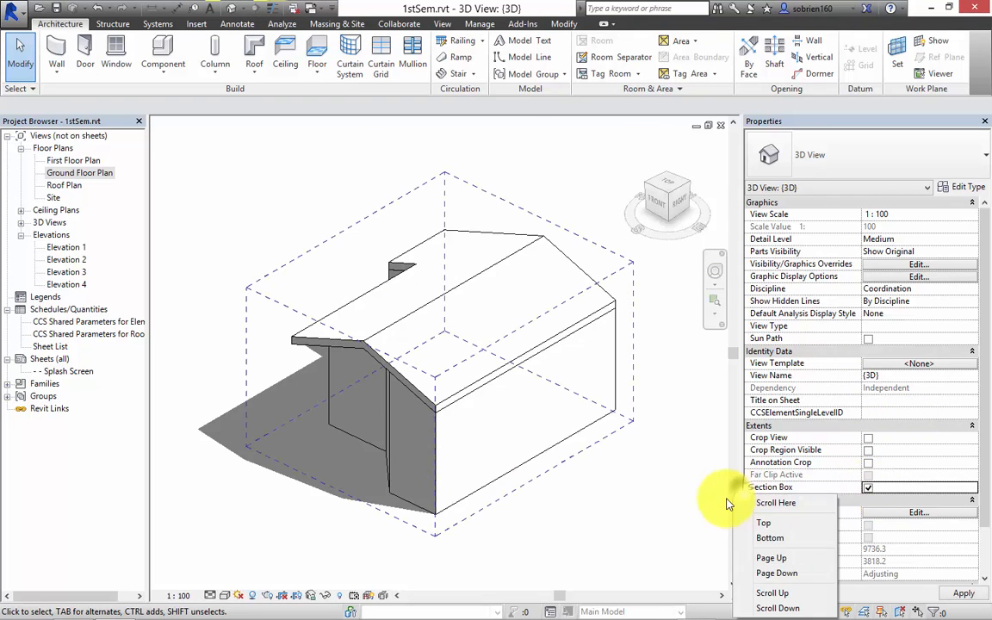
click(680, 486)
click(593, 250)
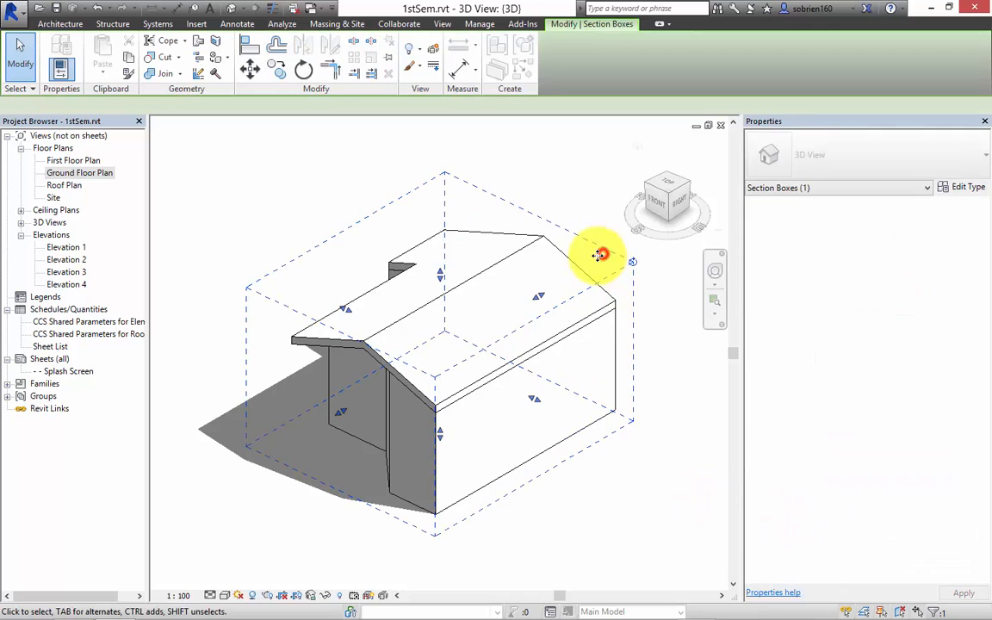
drag(440, 275, 447, 387)
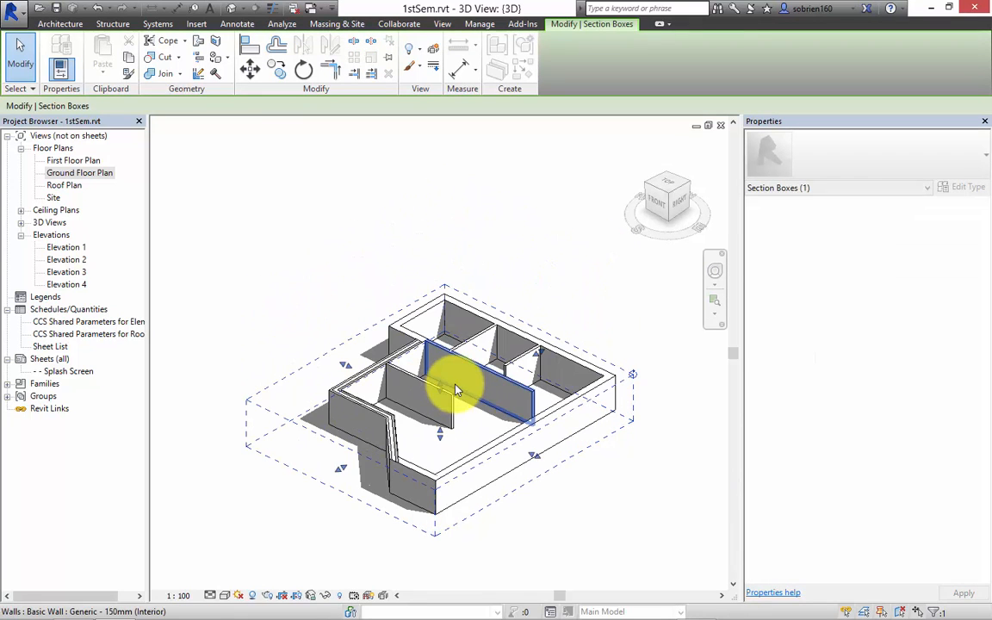
click(527, 295)
Step: Set the sectioned 3D view's visual style to Realistic to show the materials of the cut wall layers
mouse_move(381, 394)
shift+middle_down()
mouse_move(270, 427)
mouse_move(326, 421)
mouse_move(363, 385)
mouse_move(423, 383)
mouse_move(332, 427)
shift+middle_up()
scroll(413, 381, up, 4)
click(225, 594)
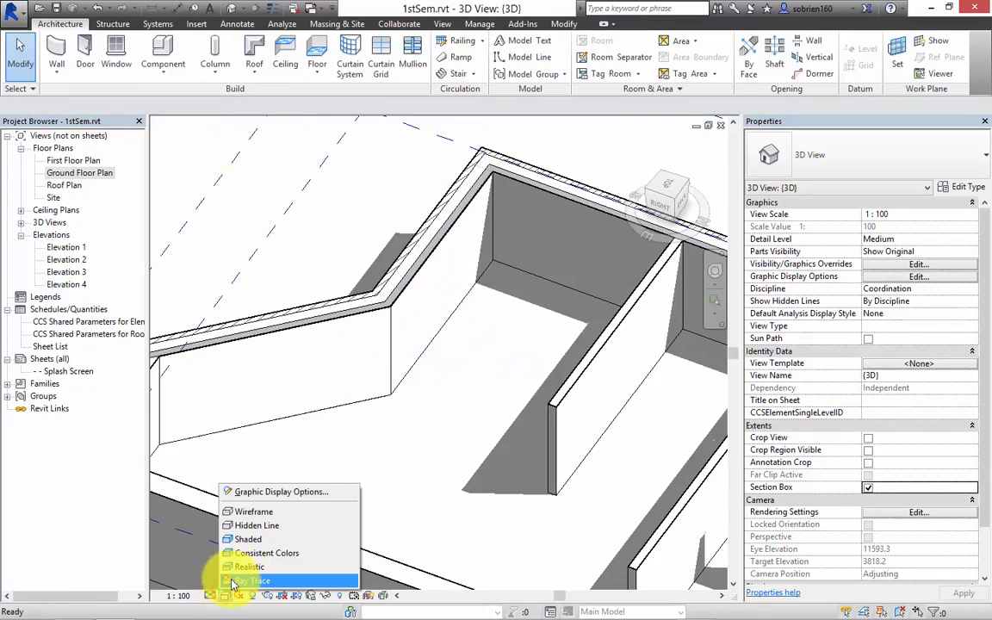
click(238, 568)
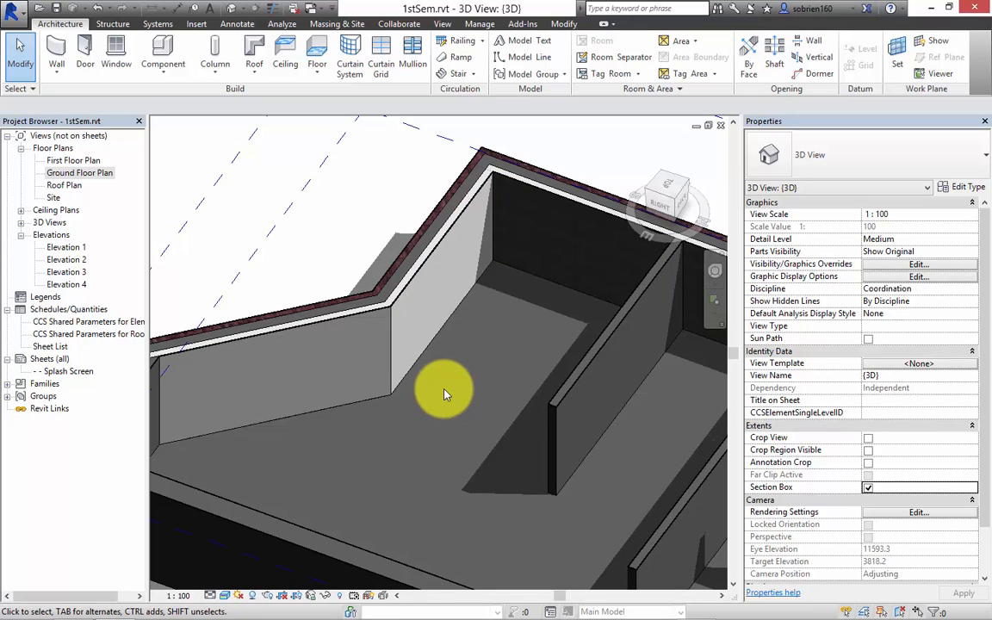
Step: Set the 3D view scale to 1:10 to thin the line weights at the cut wall corner
scroll(468, 325, up, 5)
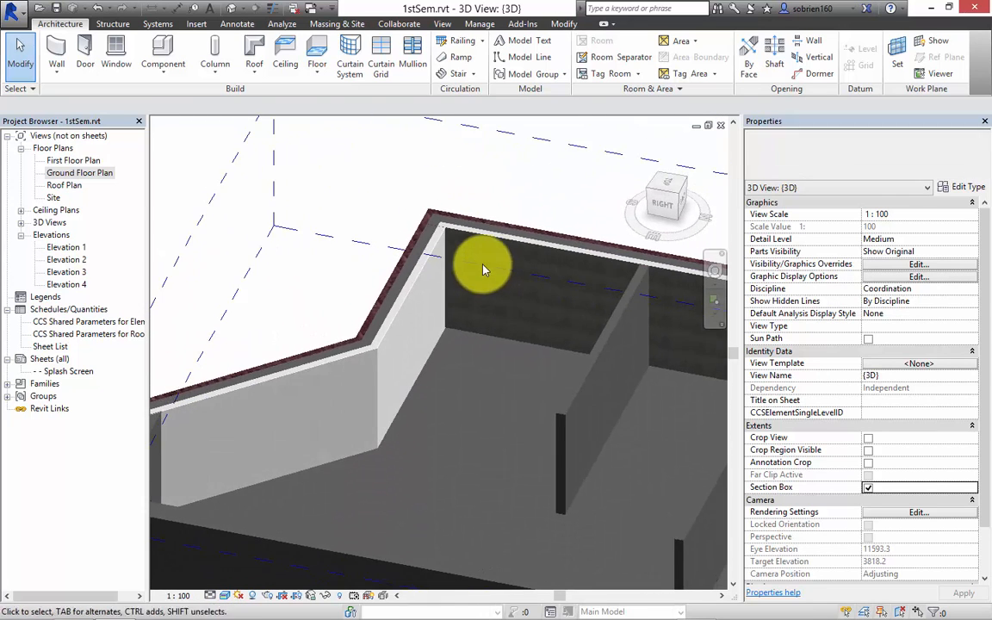
middle_drag(482, 308, 422, 393)
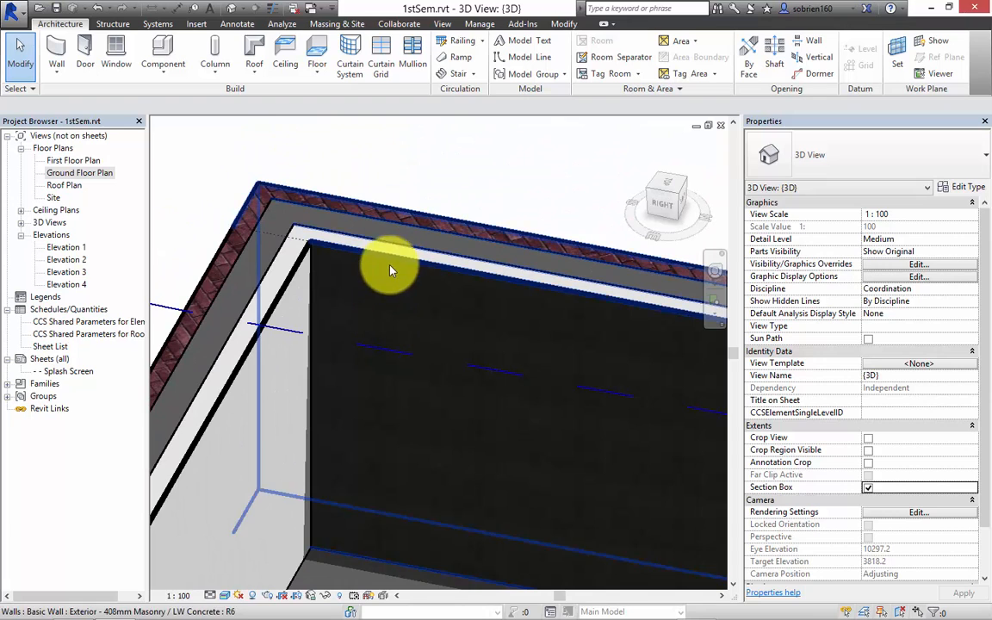
click(179, 596)
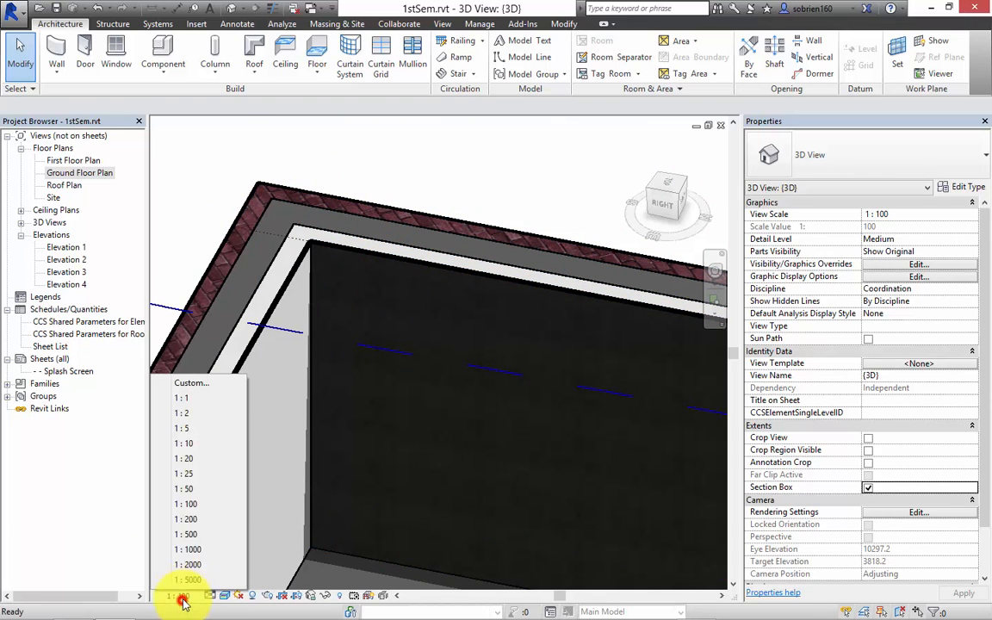
click(200, 442)
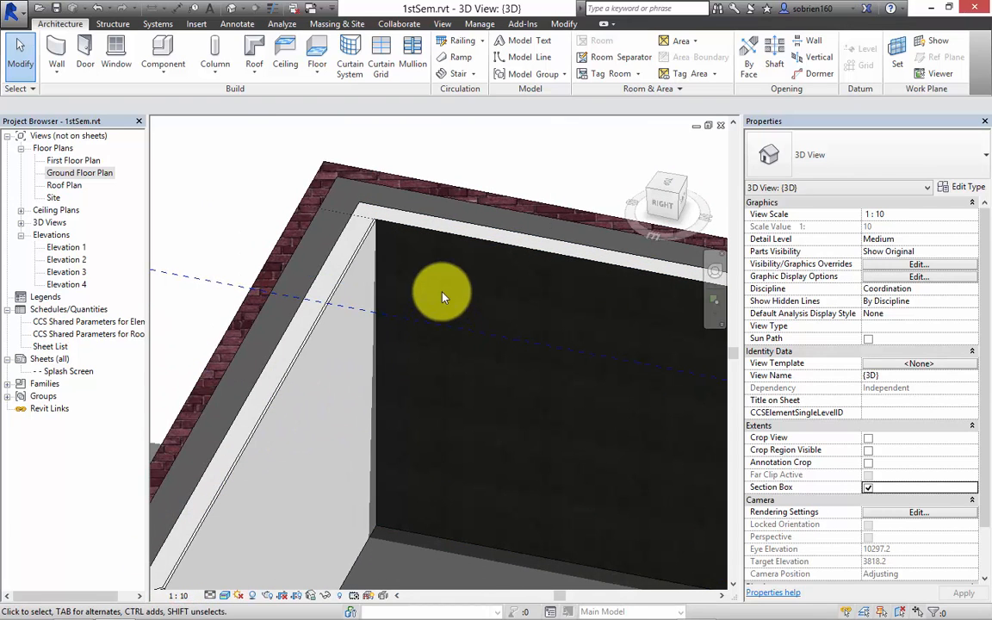
Step: Inspect the cut Test Wall's brick, concrete and plaster layers and their joins with the neighbouring walls
shift+middle_drag(495, 372, 563, 330)
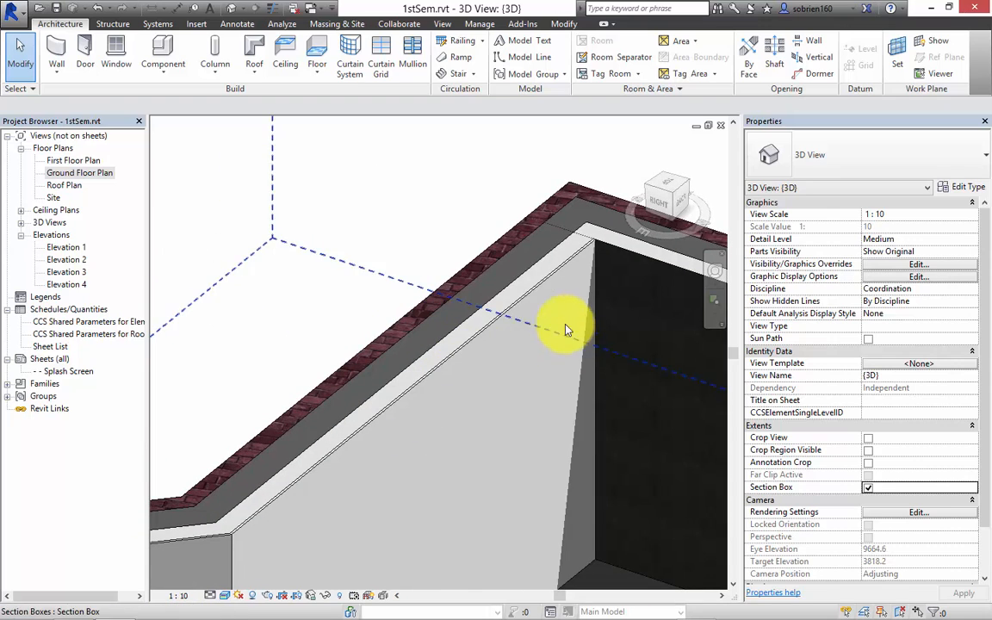
scroll(541, 296, up, 3)
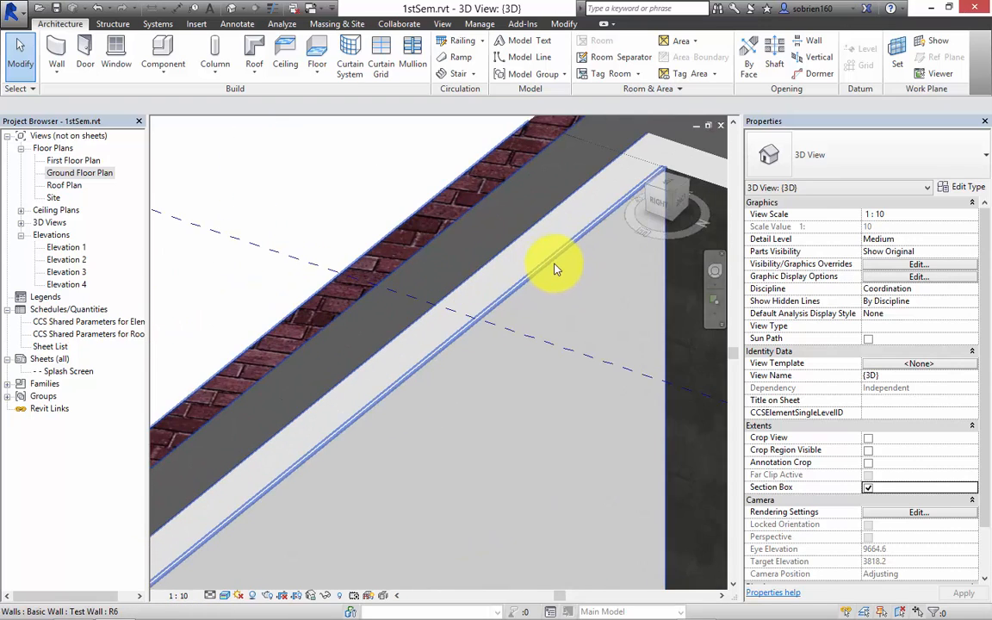
scroll(566, 297, down, 3)
shift+middle_drag(549, 331, 525, 496)
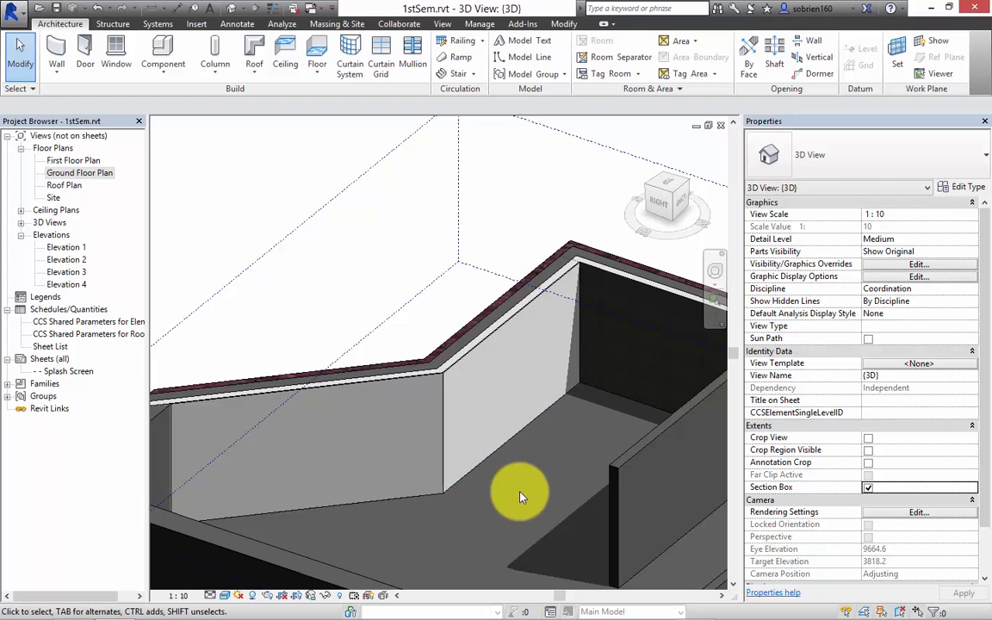
middle_drag(516, 554, 550, 445)
shift+middle_drag(516, 414, 506, 352)
shift+middle_drag(458, 392, 427, 349)
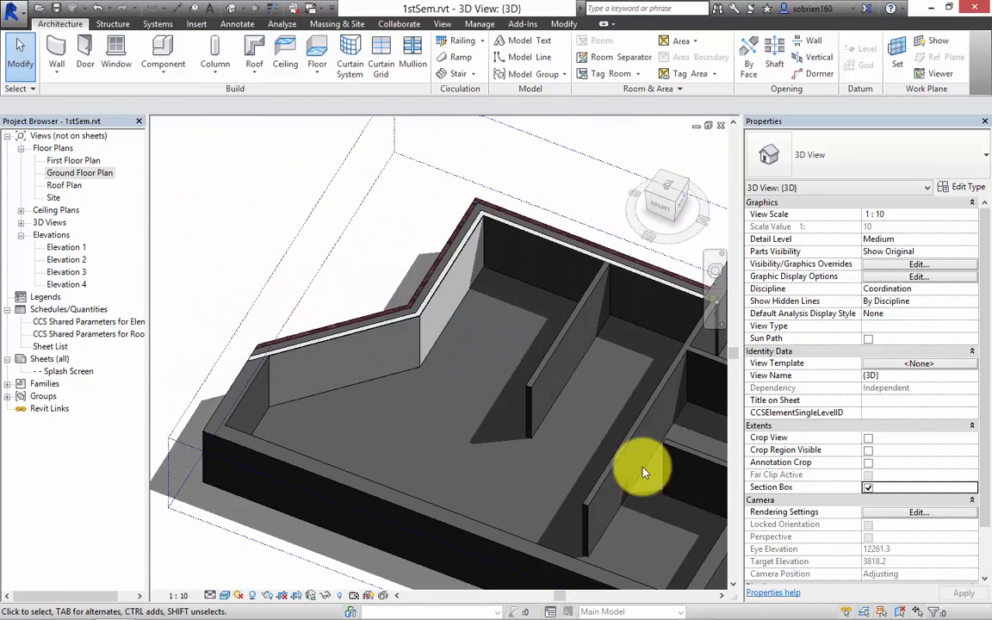
Step: Turn off the 3D view's section box and view the brick exterior of the whole building
click(868, 488)
shift+middle_drag(581, 476, 473, 473)
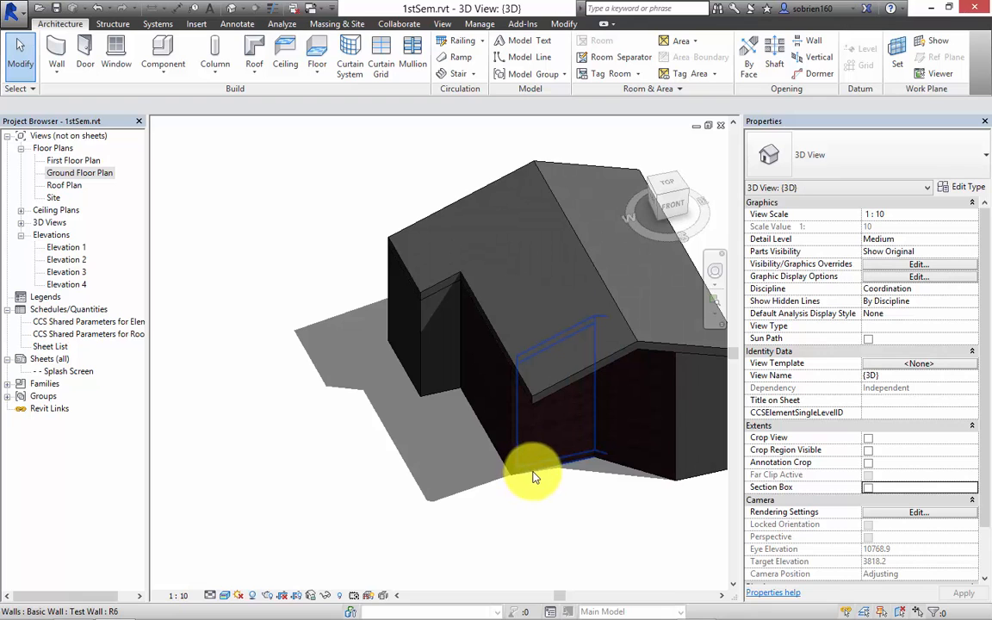
middle_drag(543, 469, 521, 426)
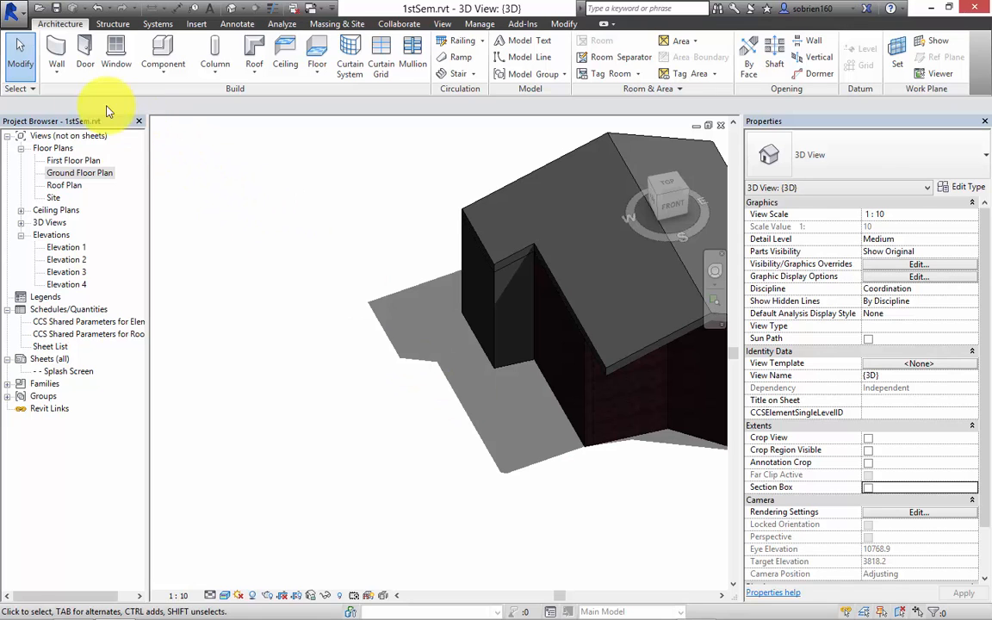
Step: Draw a free-standing Test Wall about 14300 mm long and 8000 mm high on the open ground beside the building
click(56, 54)
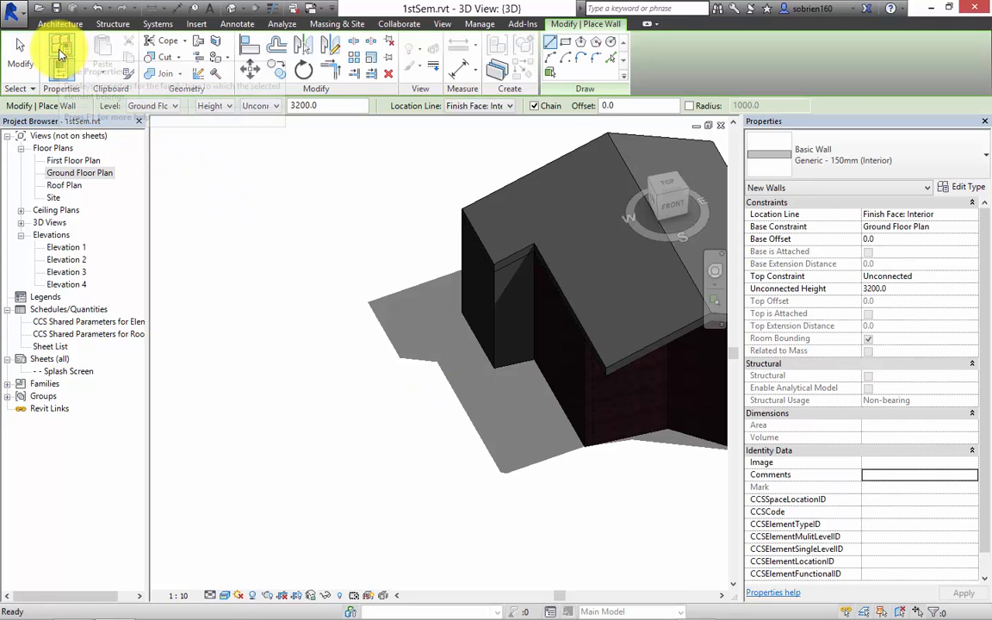
click(939, 158)
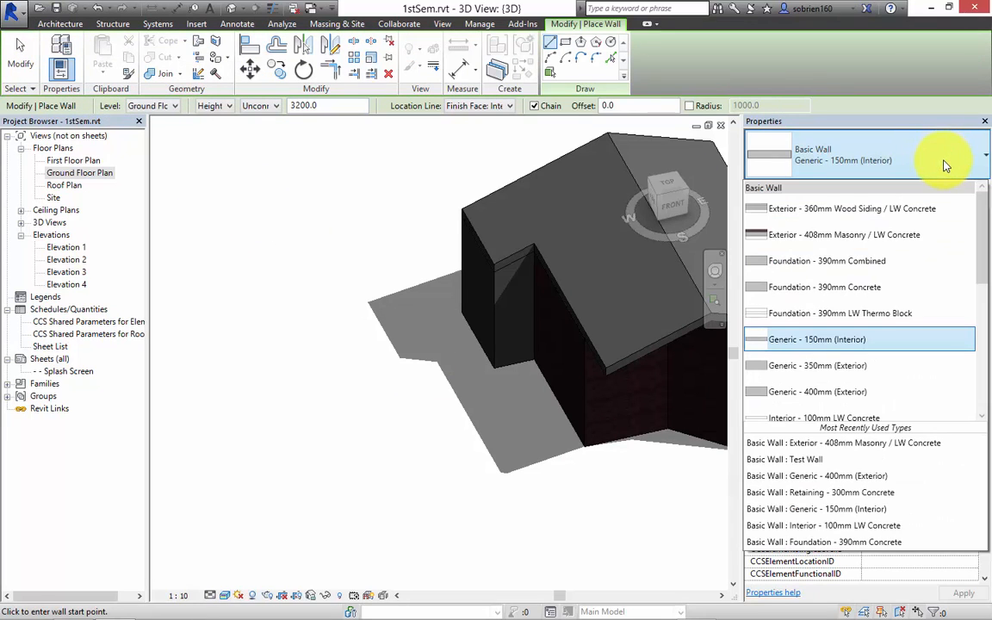
drag(984, 252, 984, 299)
click(810, 280)
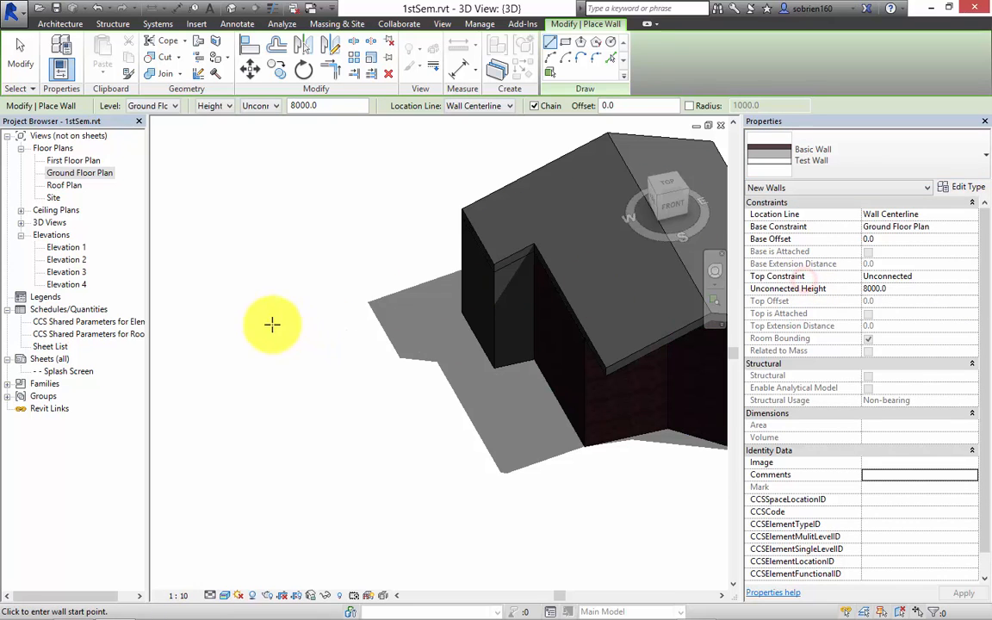
click(246, 314)
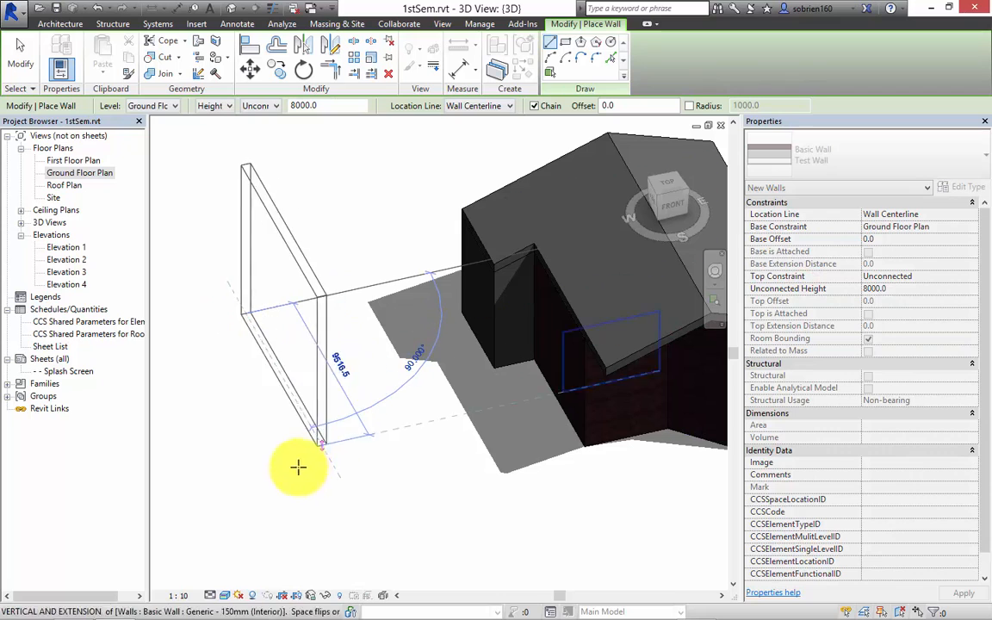
click(329, 514)
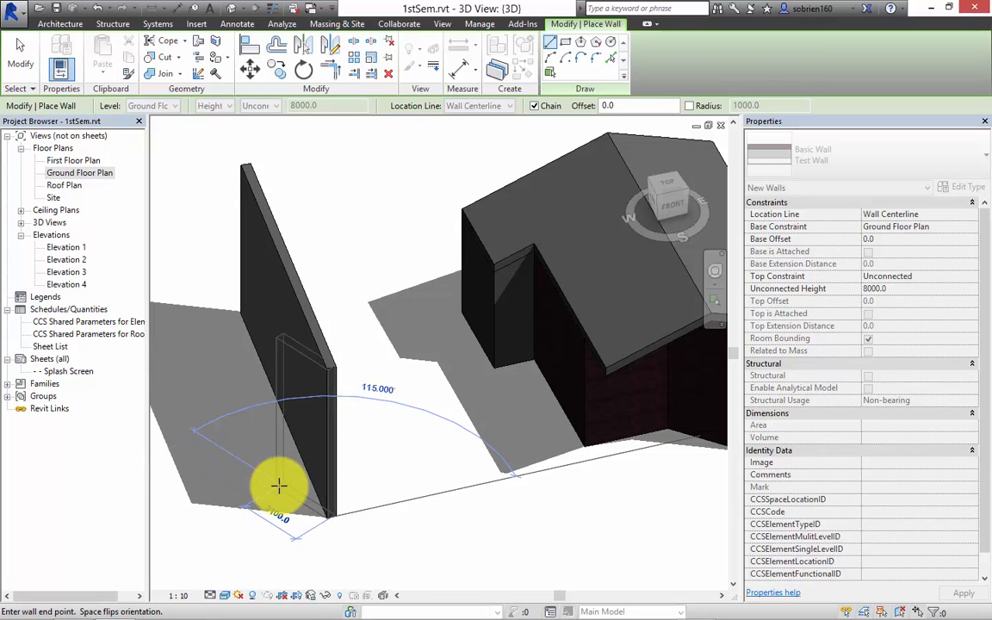
key(Escape)
key(Escape)
Step: Set the 3D view's visual style to Consistent Colors and turn off its shadows to show both faces of the free-standing wall
shift+middle_drag(321, 481, 358, 331)
scroll(350, 310, down, 4)
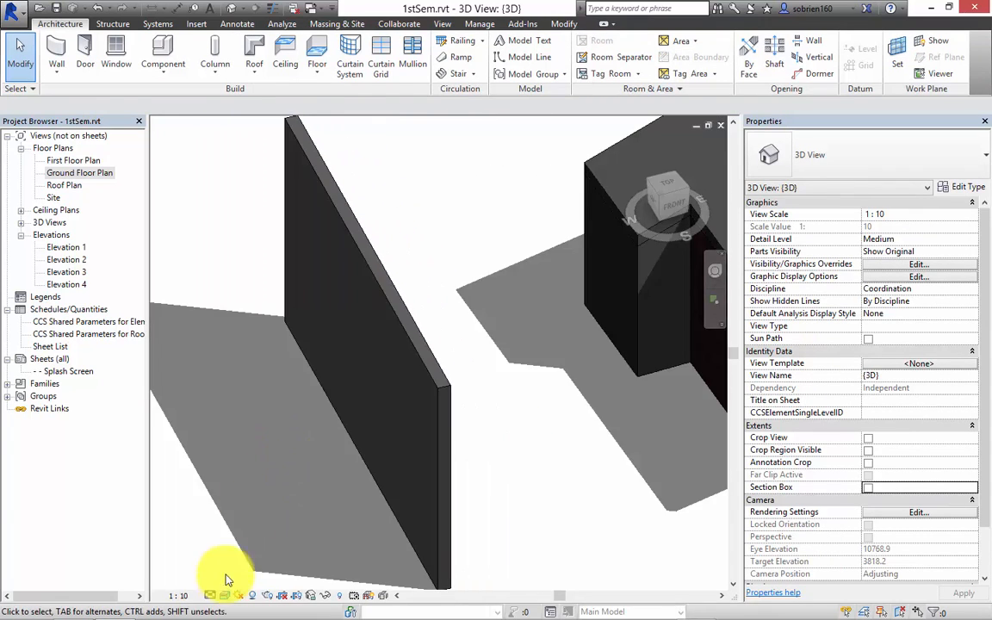
click(223, 595)
click(237, 548)
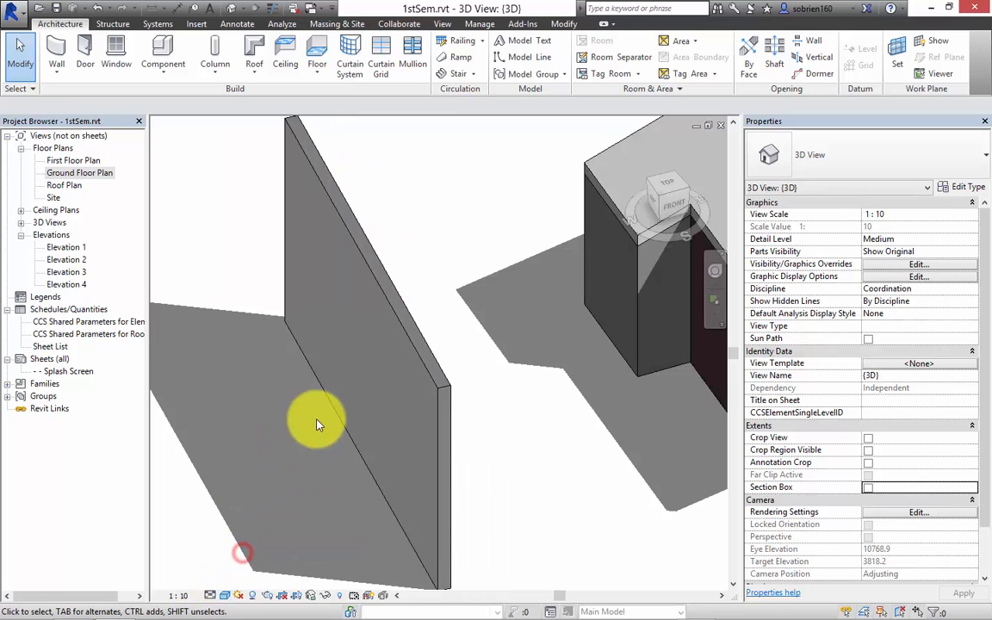
shift+middle_drag(297, 418, 260, 575)
click(252, 595)
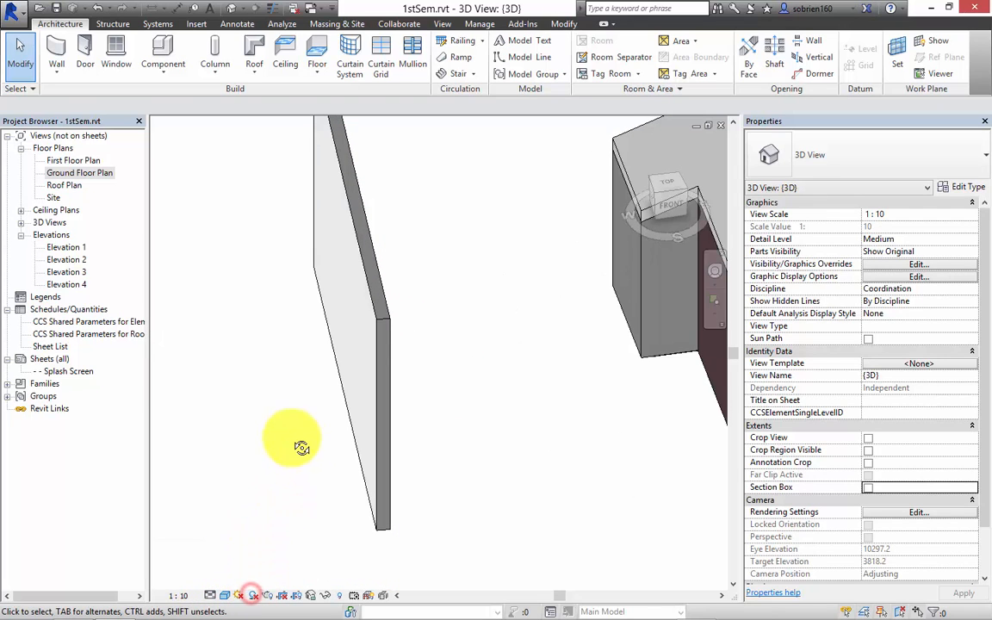
shift+middle_drag(299, 445, 258, 472)
Step: Set the 3D view's visual style to Realistic and view the free-standing wall's surfaces and end up close
click(226, 595)
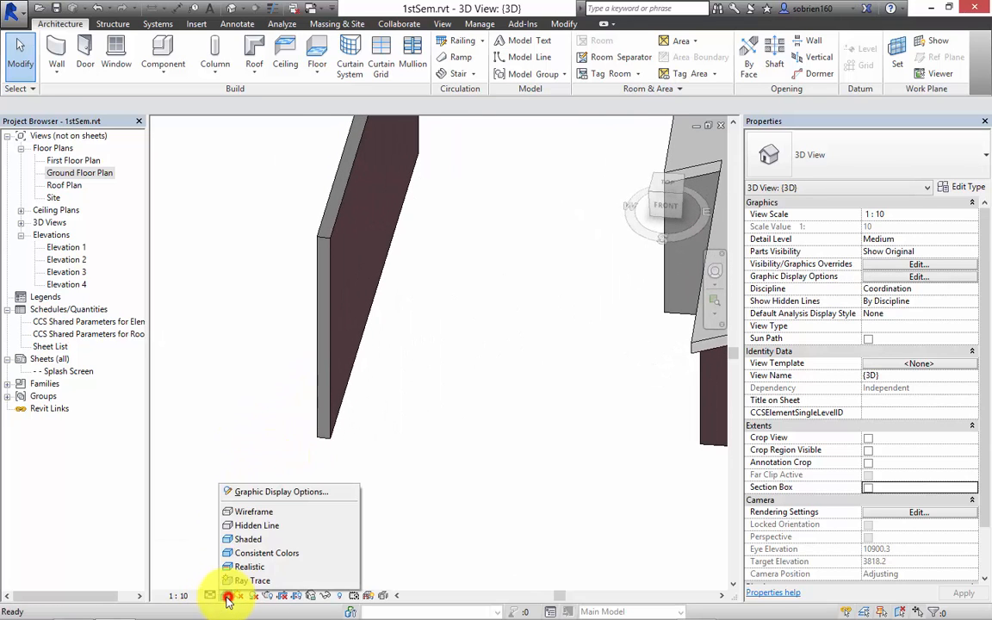
click(258, 553)
shift+middle_drag(292, 340, 411, 353)
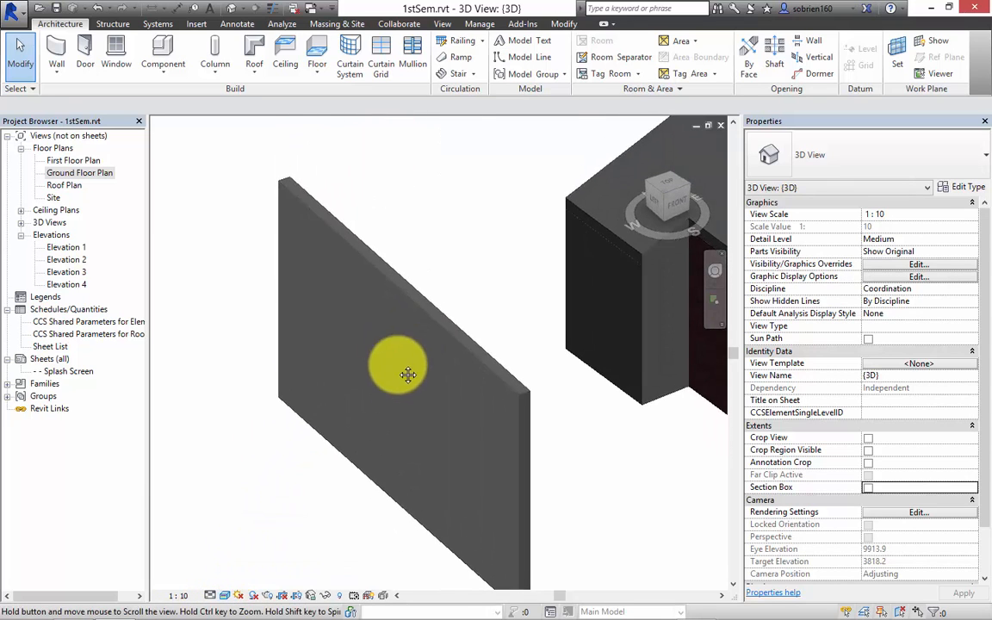
scroll(482, 344, up, 6)
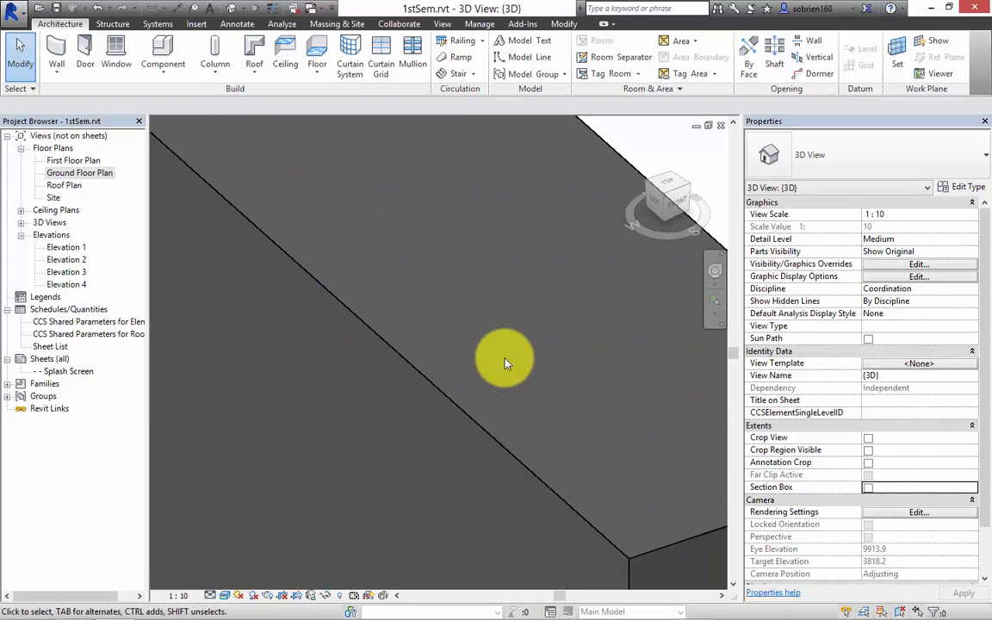
shift+middle_drag(507, 361, 499, 386)
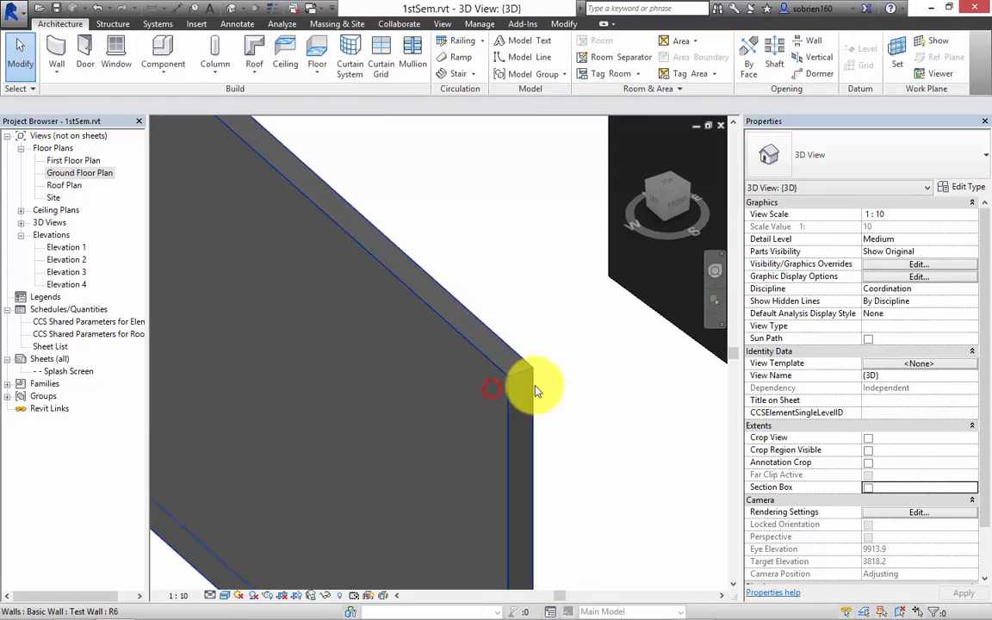
Step: Check the wall types of the free-standing wall and the building's brick-faced exterior walls
click(508, 379)
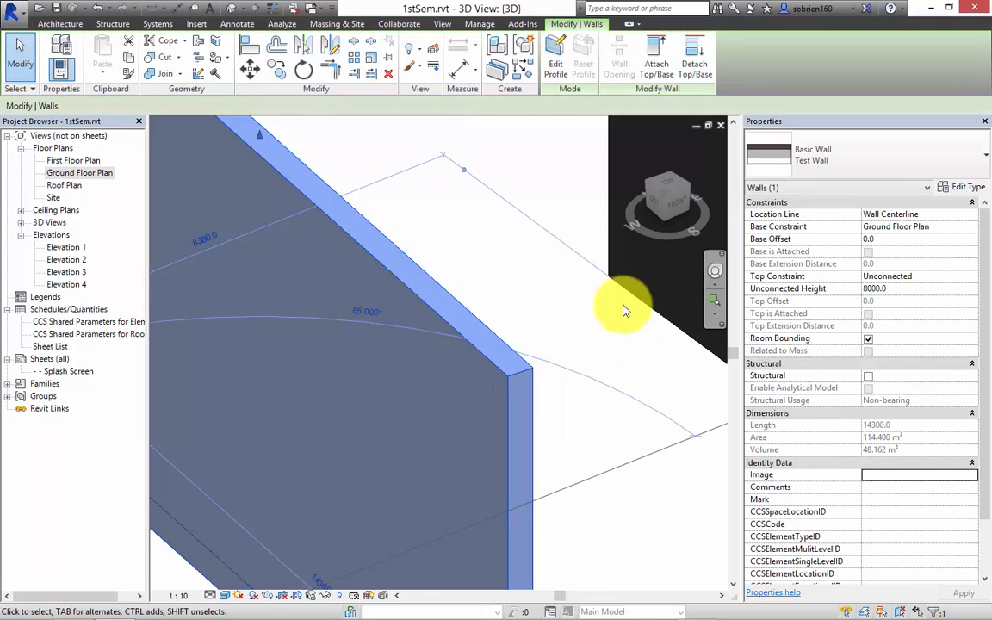
click(571, 350)
middle_drag(575, 348, 324, 399)
scroll(353, 389, down, 5)
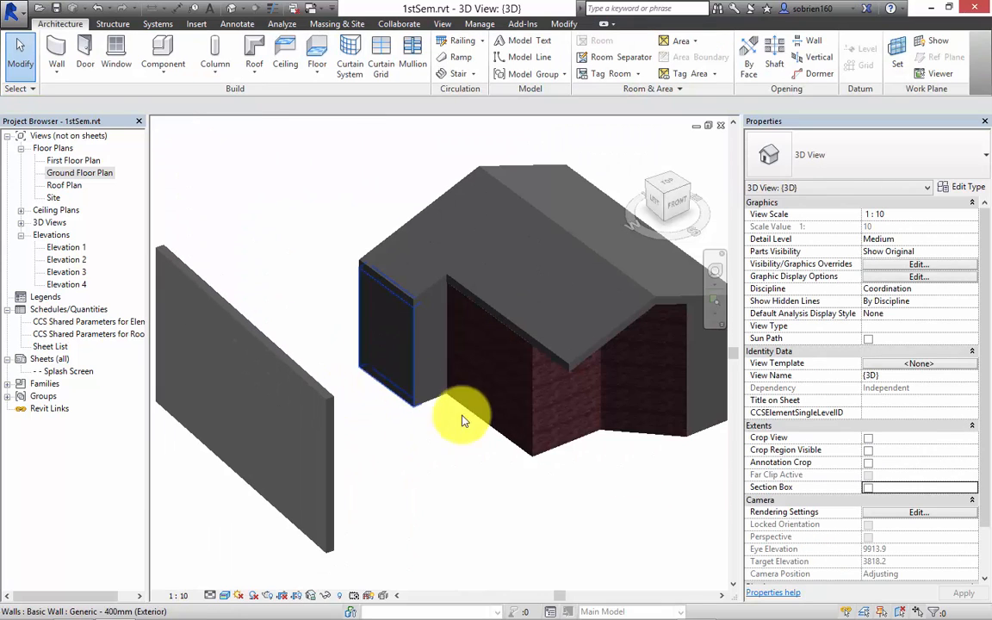
click(535, 451)
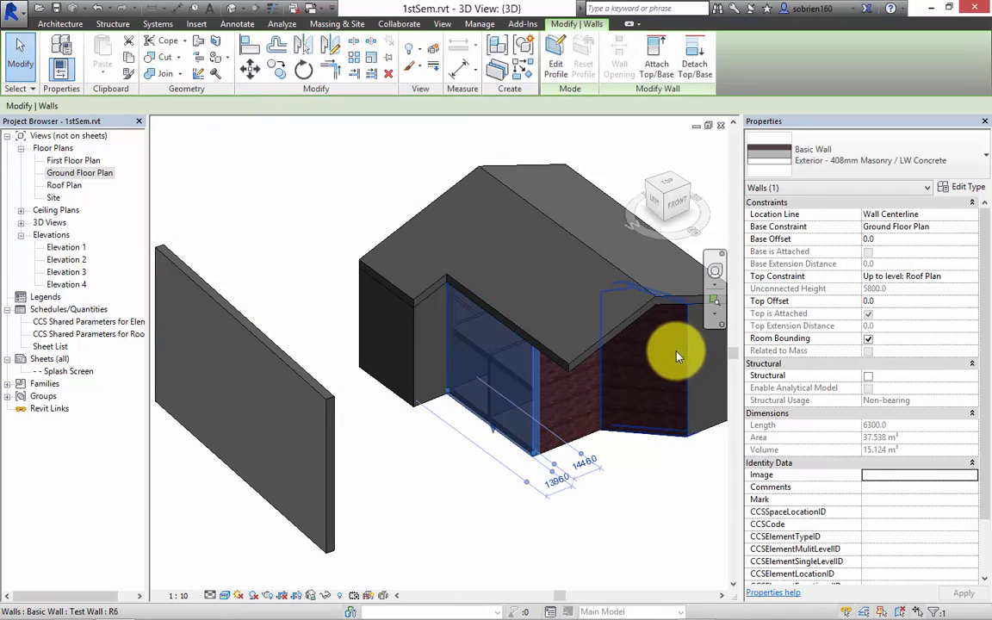
click(644, 435)
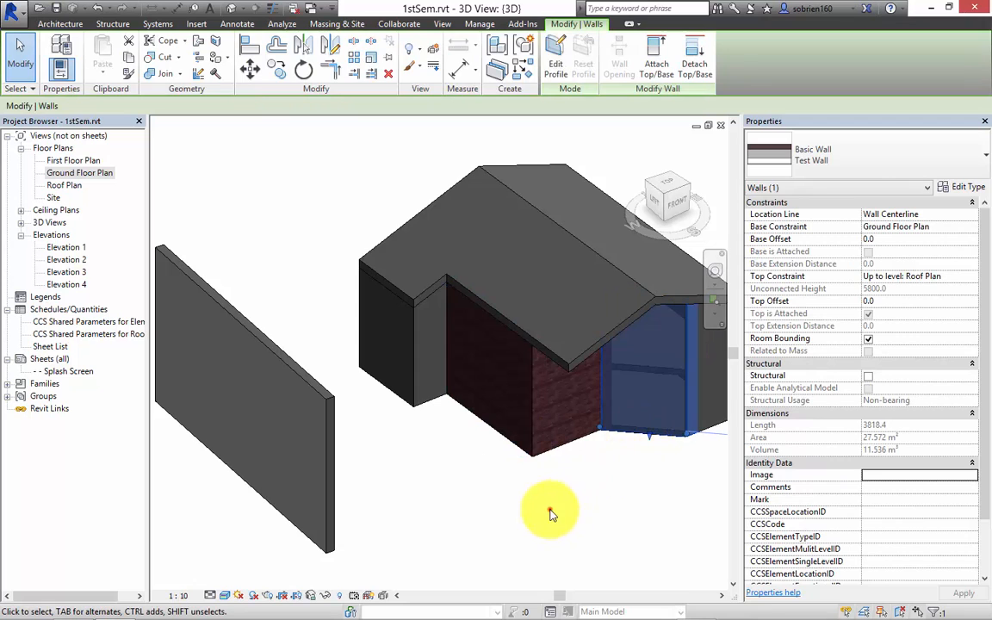
click(549, 510)
Step: Set the 3D view's visual style to Hidden Line and view the brick side of the free-standing wall
shift+middle_drag(380, 491, 327, 508)
click(223, 594)
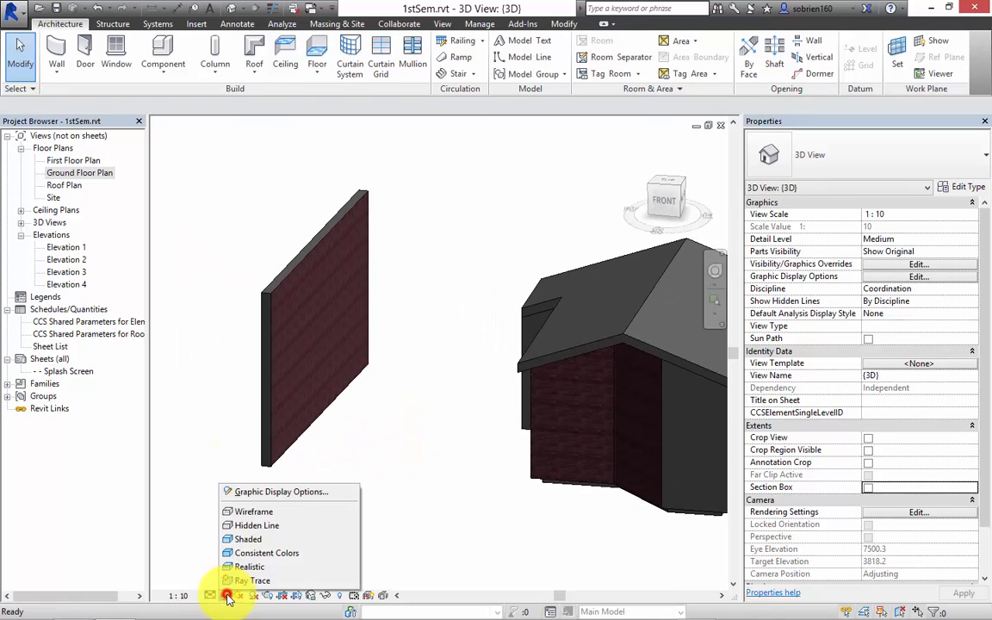
click(258, 527)
shift+middle_drag(310, 476, 422, 394)
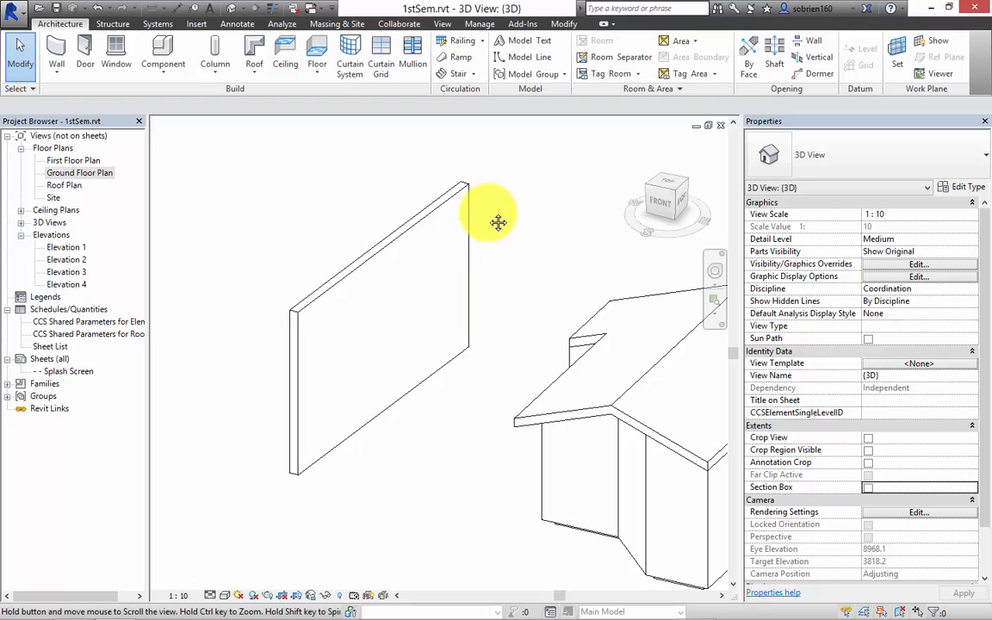
Step: Open the Brick, Common material of the exterior finish layer in the free-standing Test Wall's type structure
middle_drag(498, 222, 438, 287)
middle_drag(438, 336, 521, 284)
scroll(470, 384, up, 1)
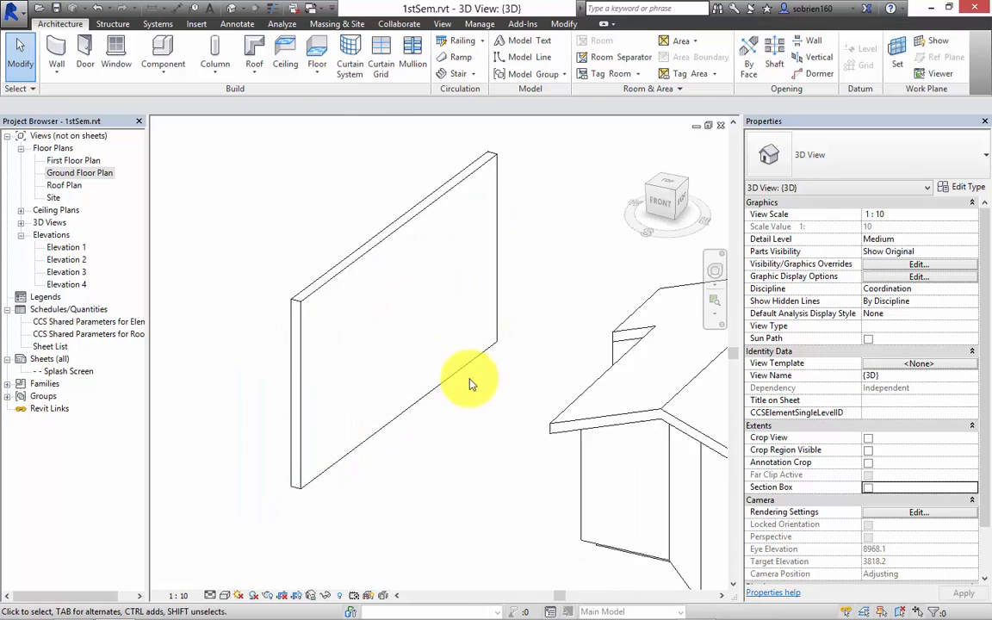
scroll(470, 384, up, 2)
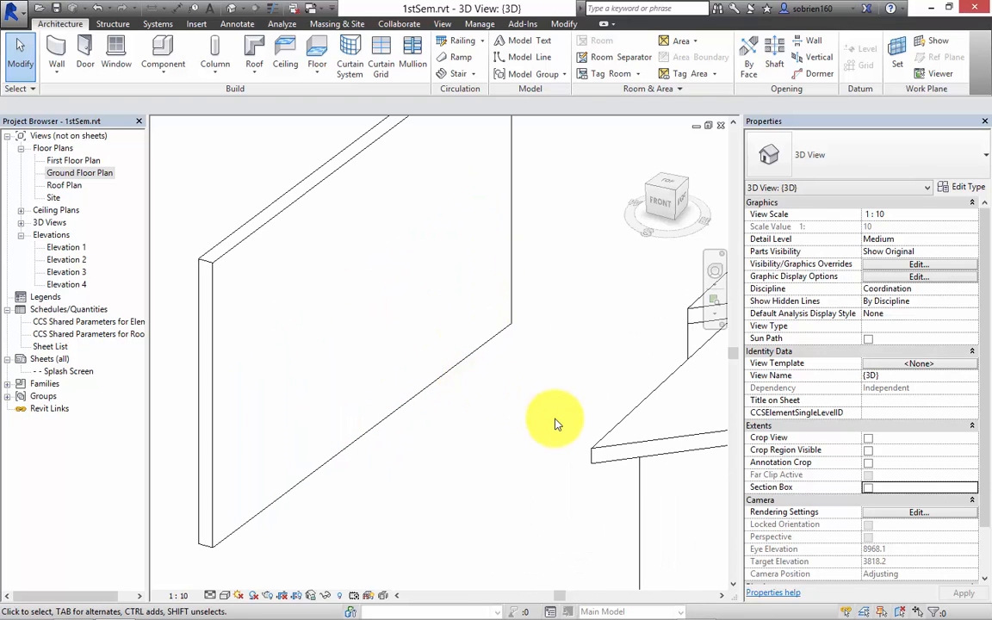
middle_drag(556, 424, 509, 456)
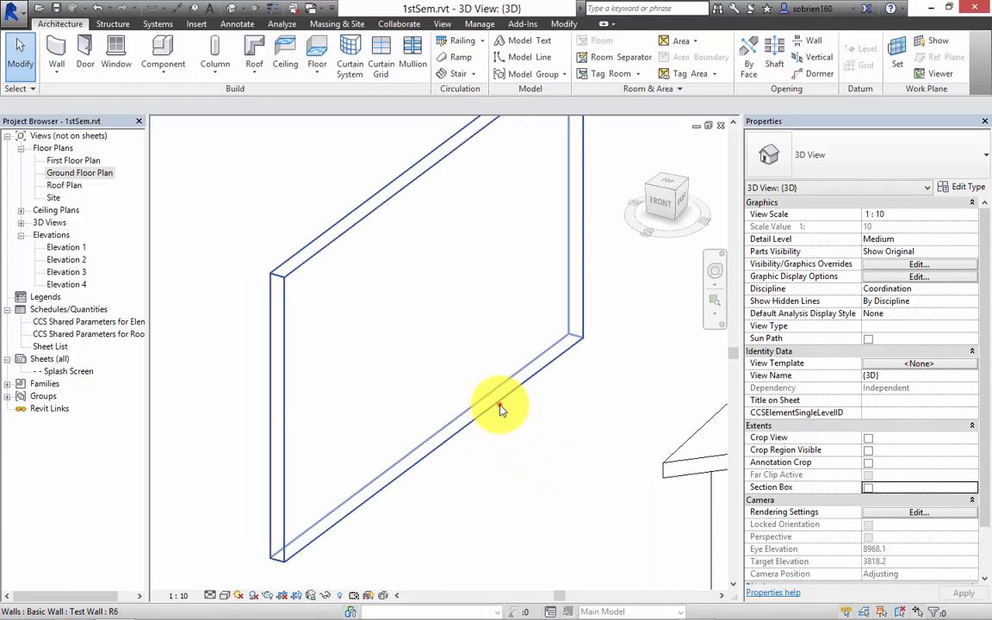
click(499, 405)
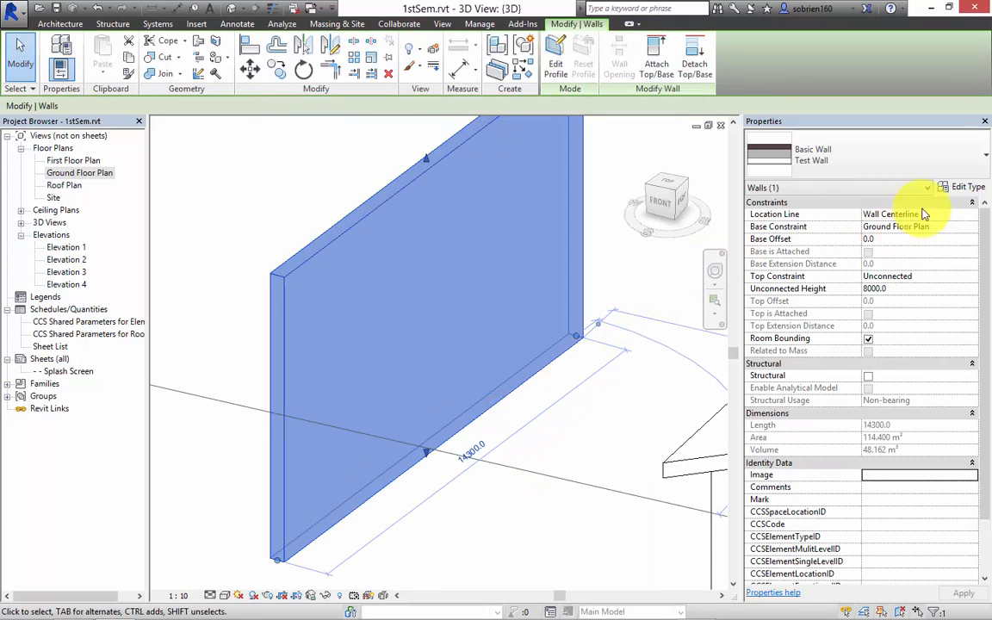
click(958, 188)
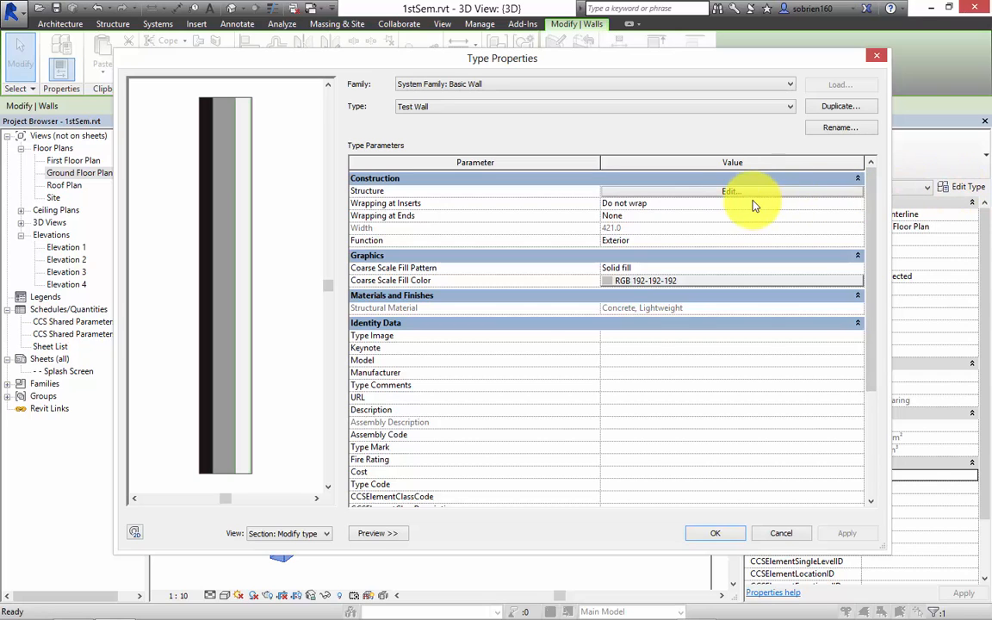
click(729, 193)
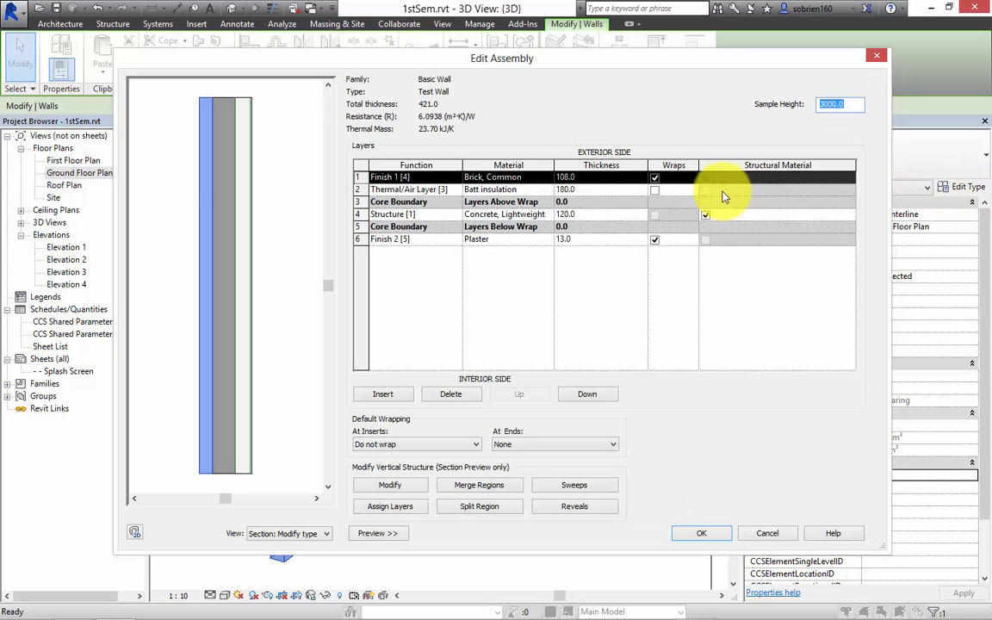
click(534, 179)
click(545, 178)
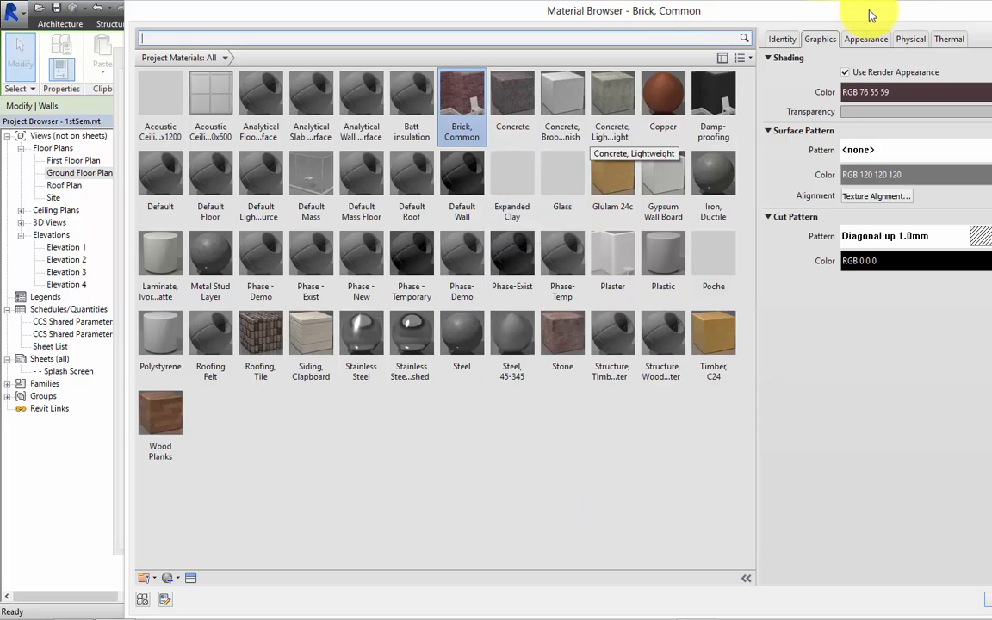
Step: Fit the Material Browser on screen and compare the Brick, Common material's render appearance with its graphics settings
drag(870, 14, 690, 31)
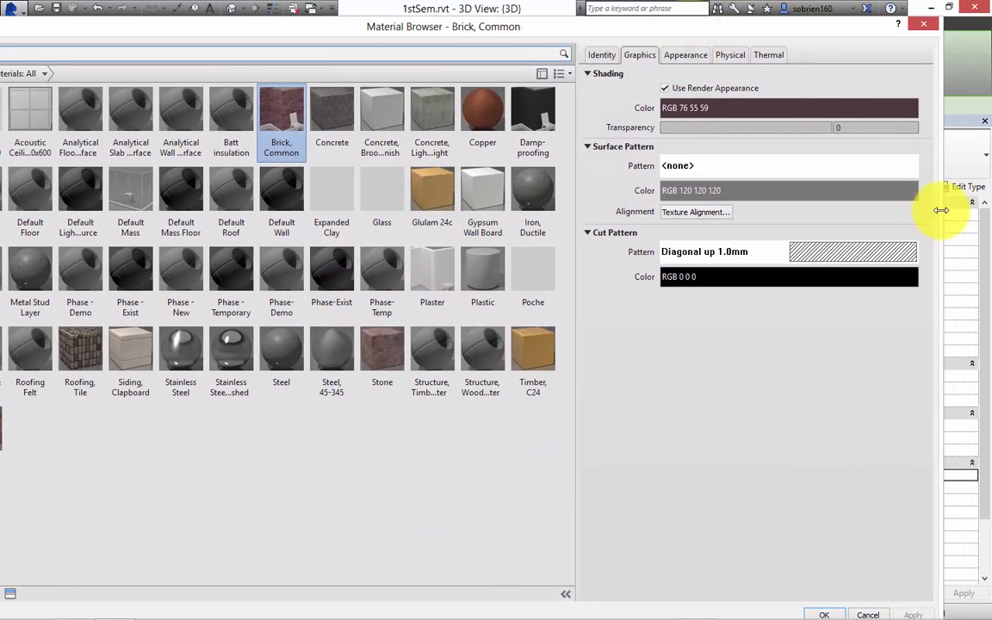
drag(941, 210, 525, 222)
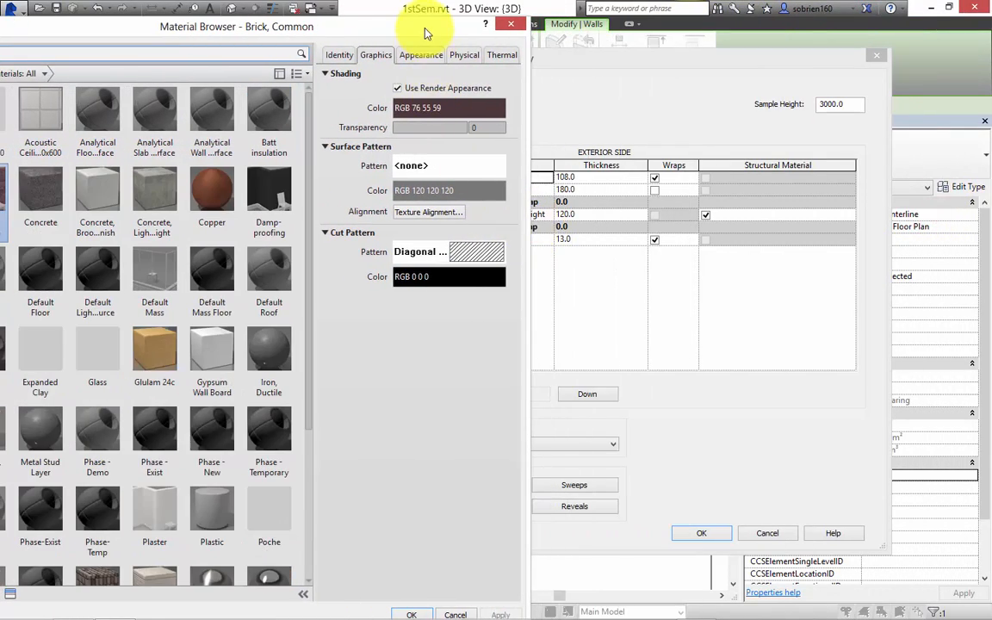
drag(425, 33, 660, 20)
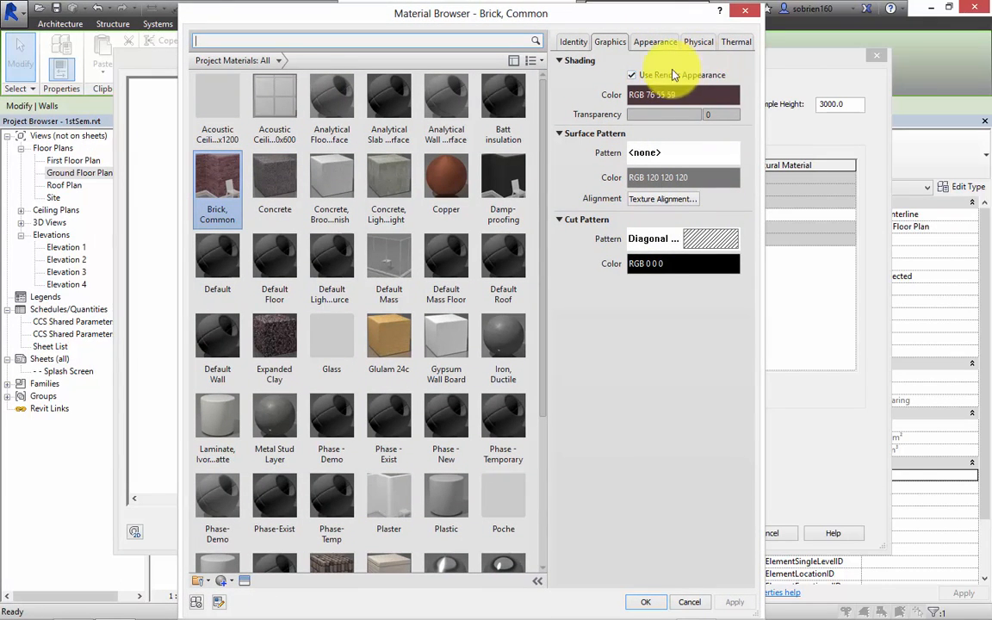
click(656, 45)
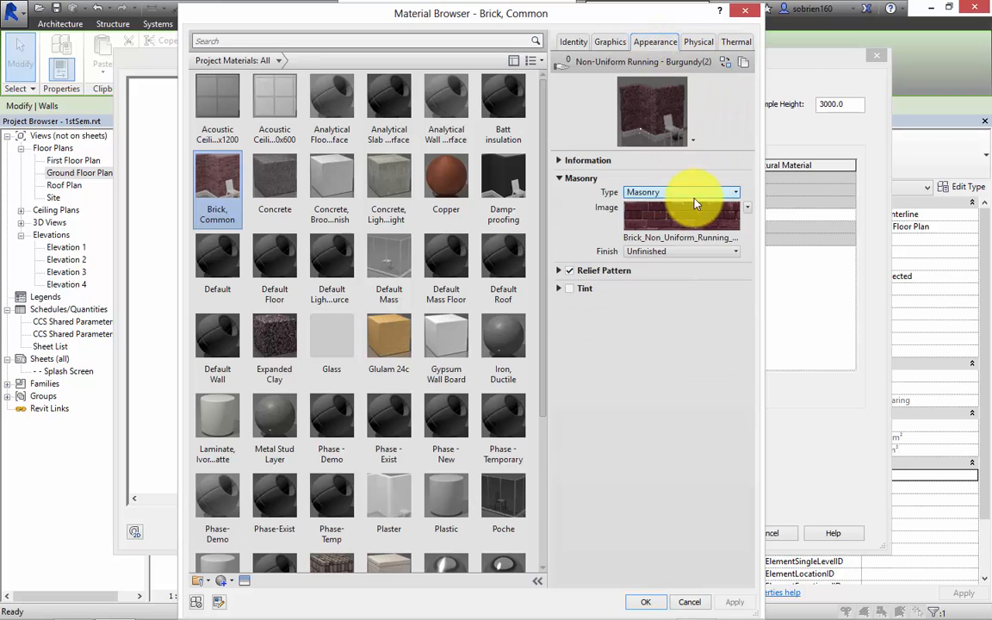
click(606, 43)
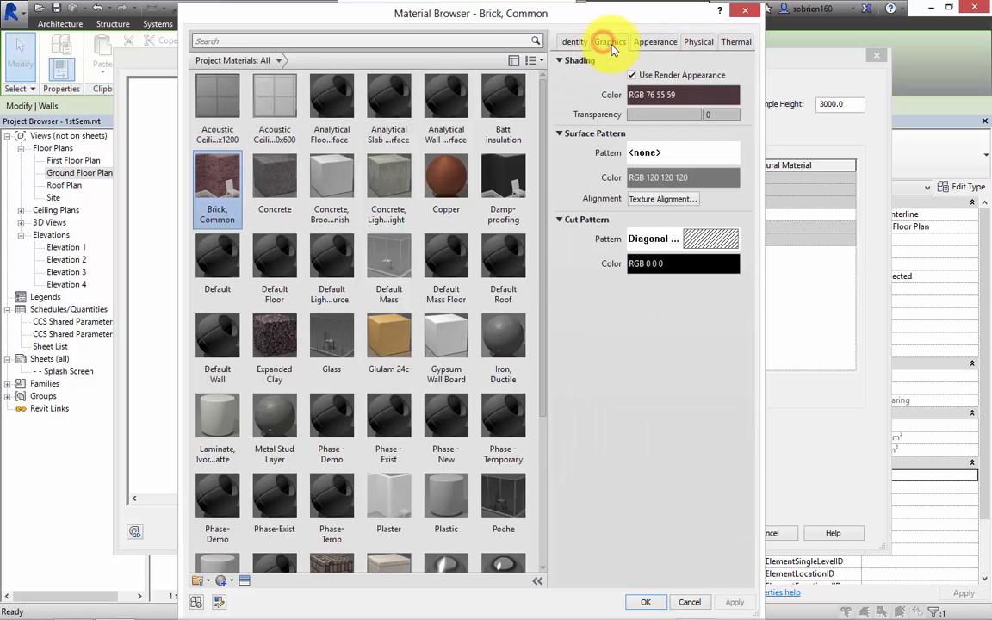
Step: Duplicate the Horizontal 100mm model pattern as a new surface pattern named DK brick for the Brick, Common material
click(678, 162)
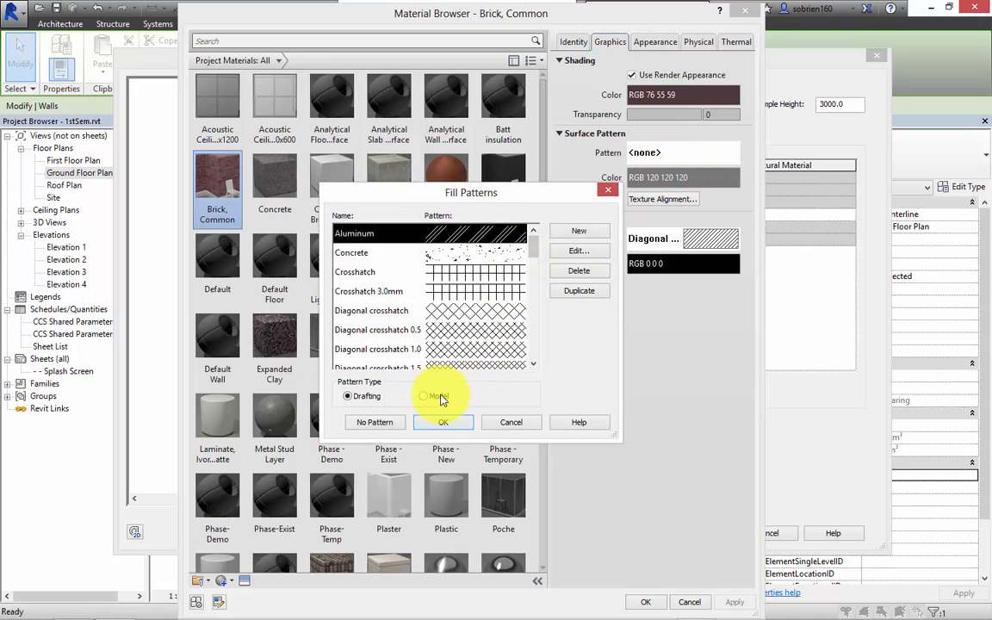
click(439, 397)
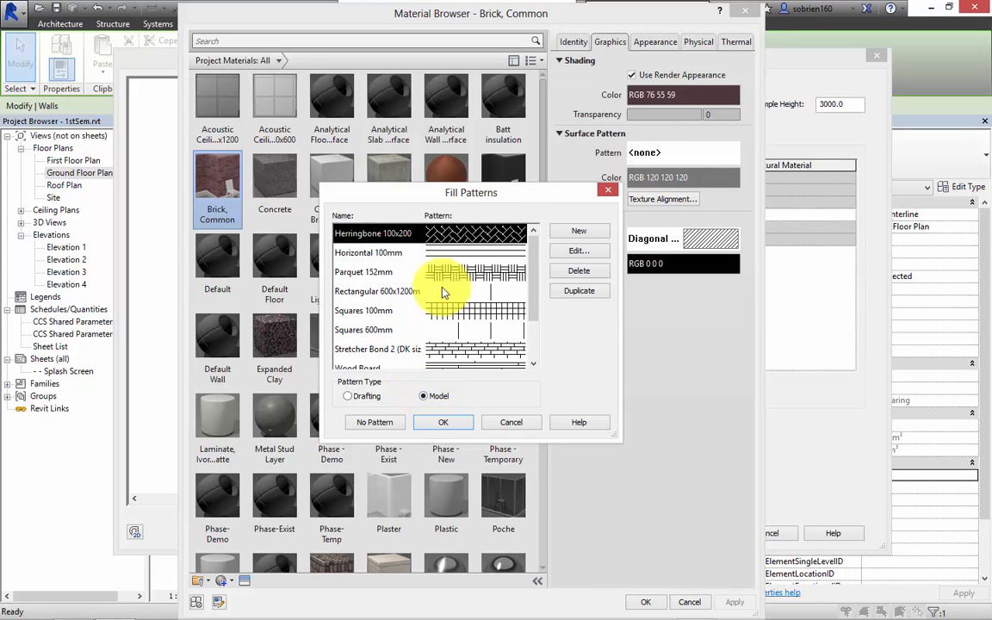
click(443, 255)
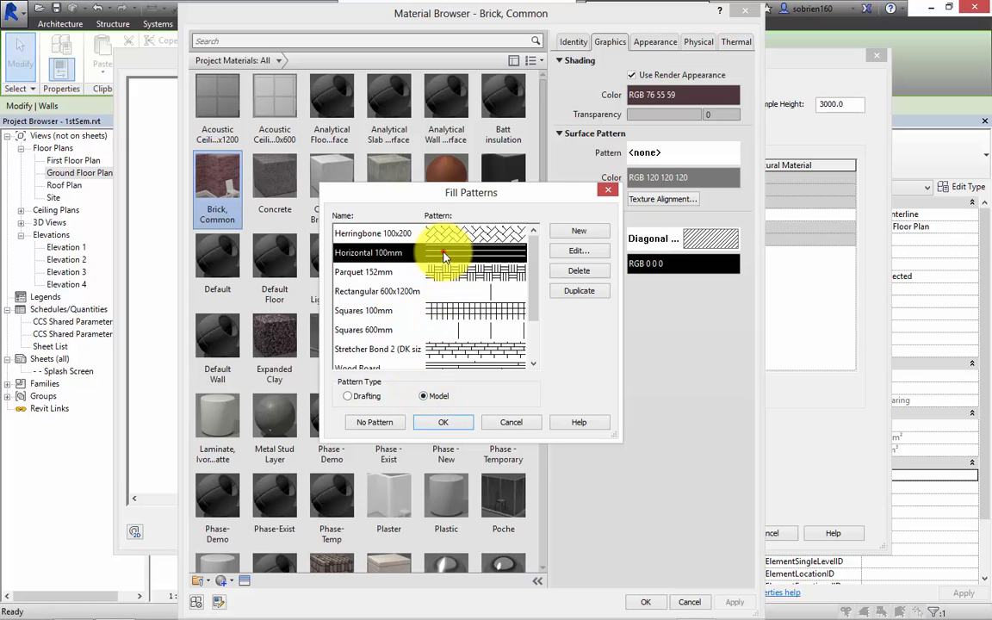
click(578, 292)
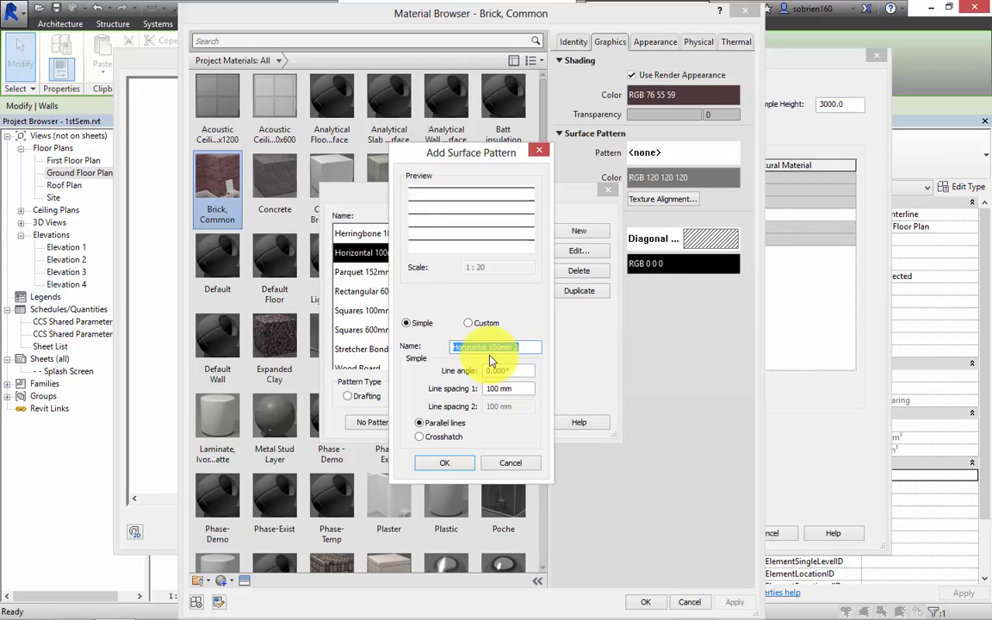
text(DK brick)
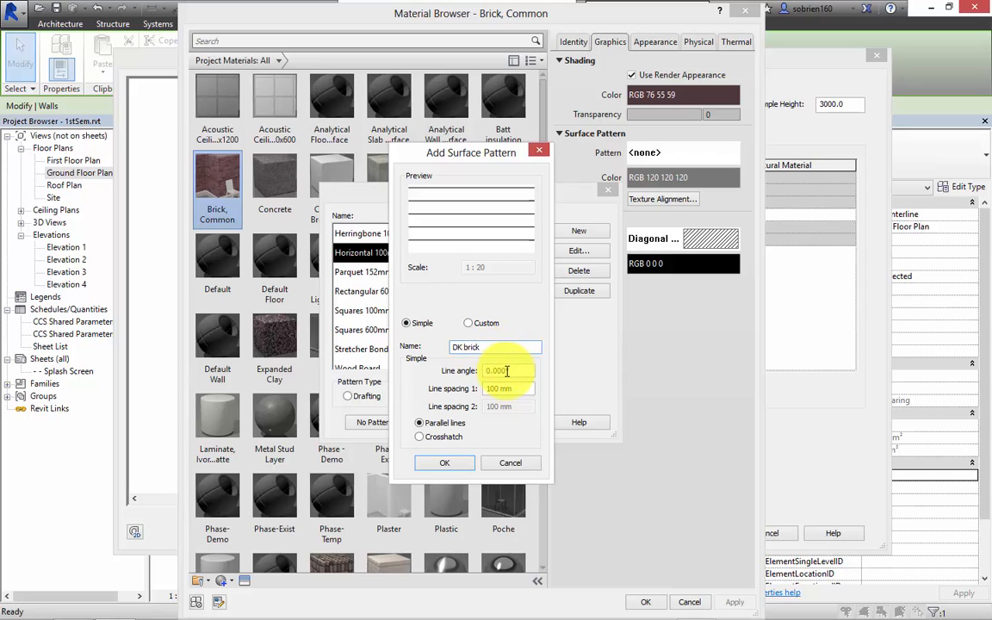
Step: Set the DK brick pattern's first line spacing to 66.7 mm and create the pattern
click(503, 370)
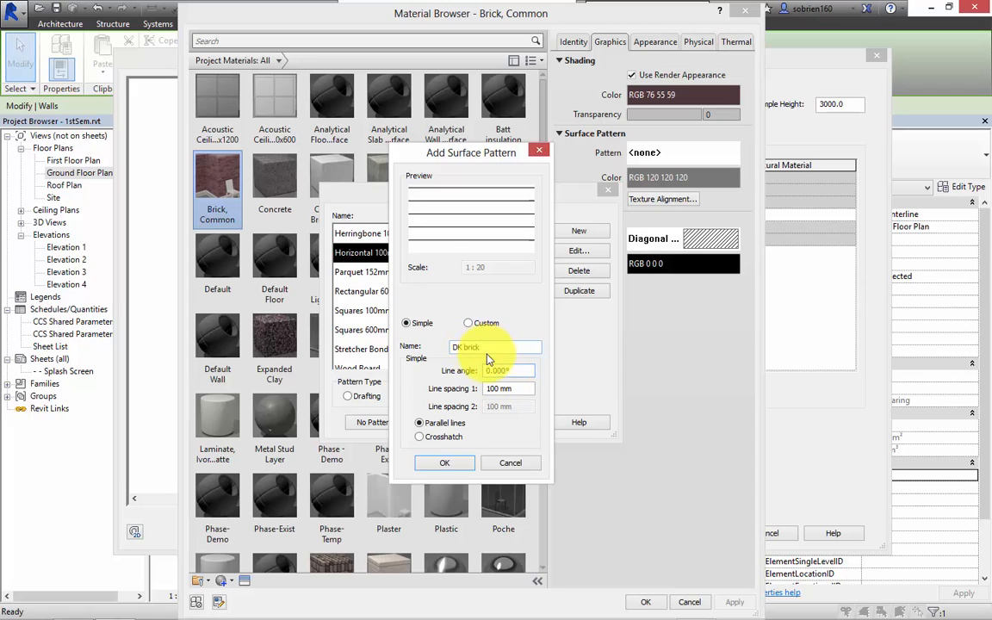
drag(519, 389, 481, 392)
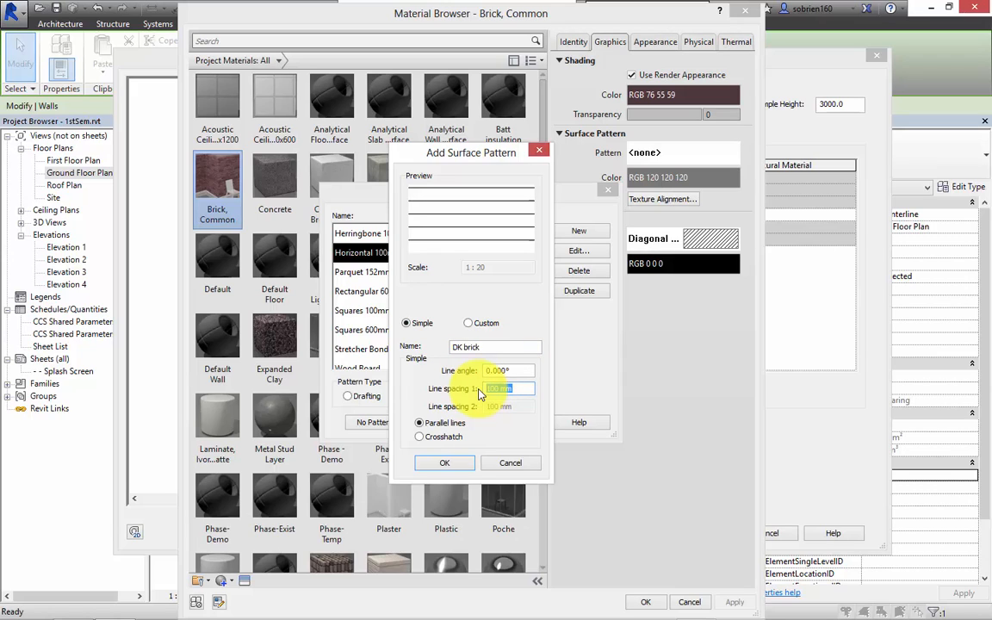
text(66.)
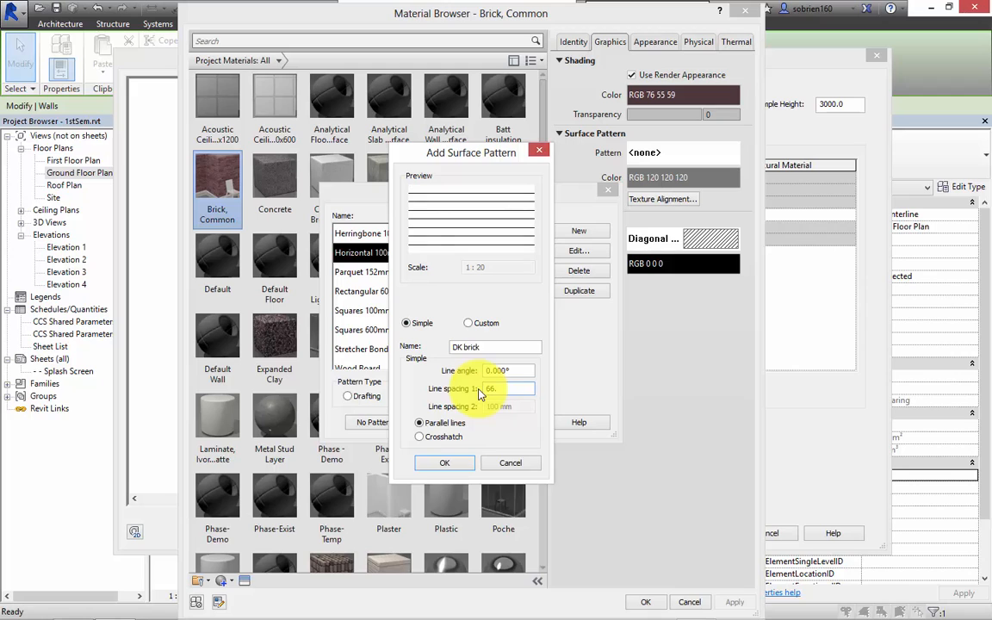
text(7)
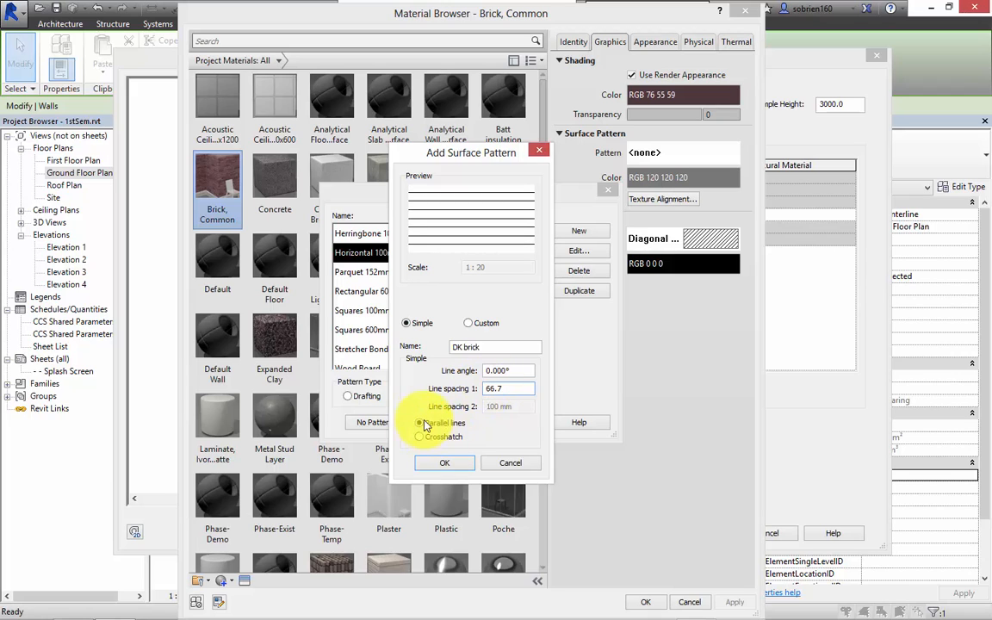
click(517, 348)
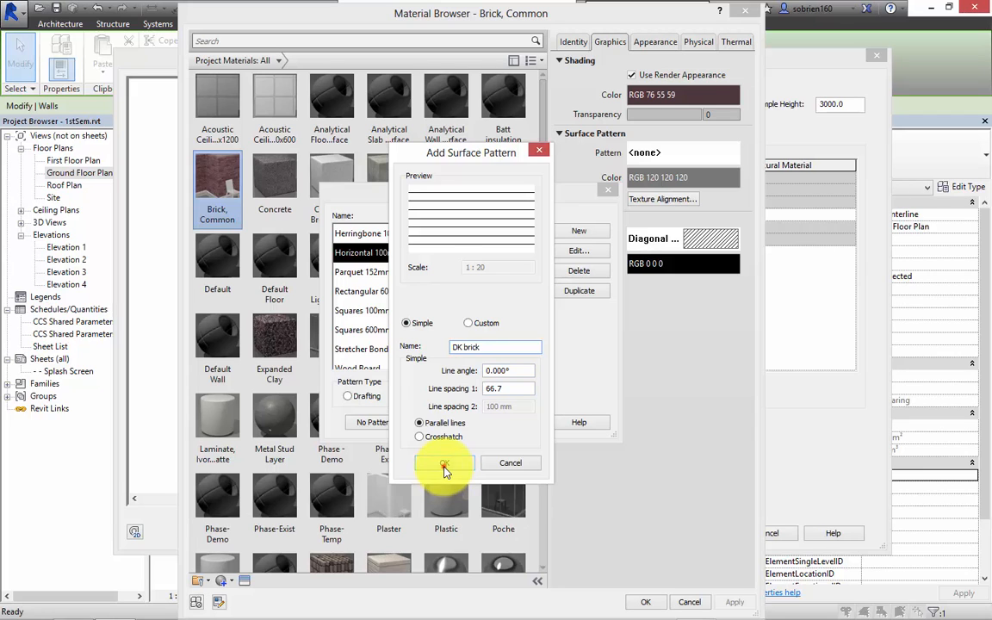
click(444, 466)
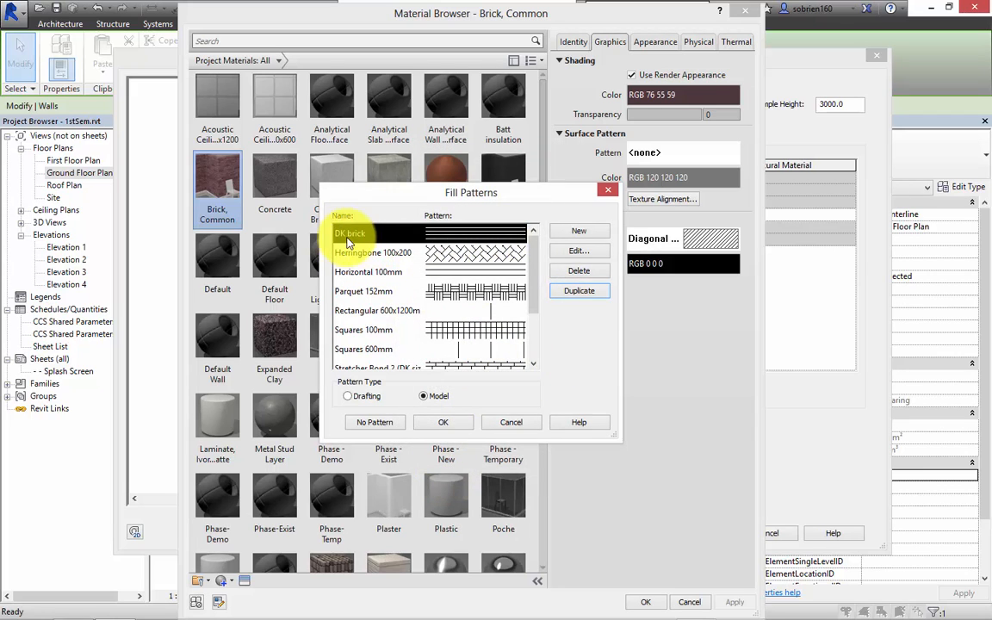
Step: Assign DK brick as the Brick, Common surface pattern and accept the material, wall assembly and type changes
click(443, 423)
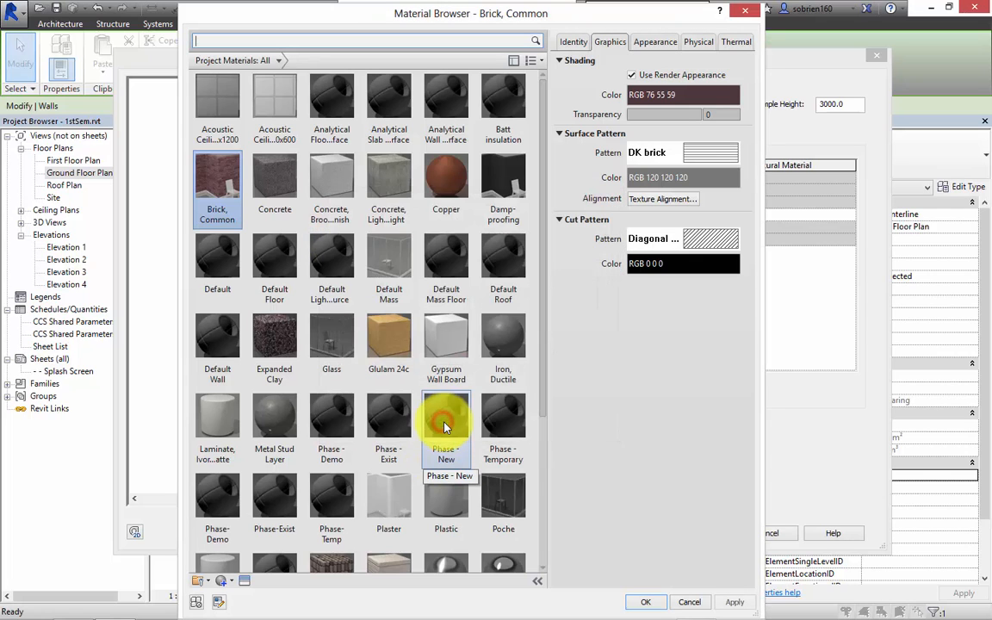
click(734, 601)
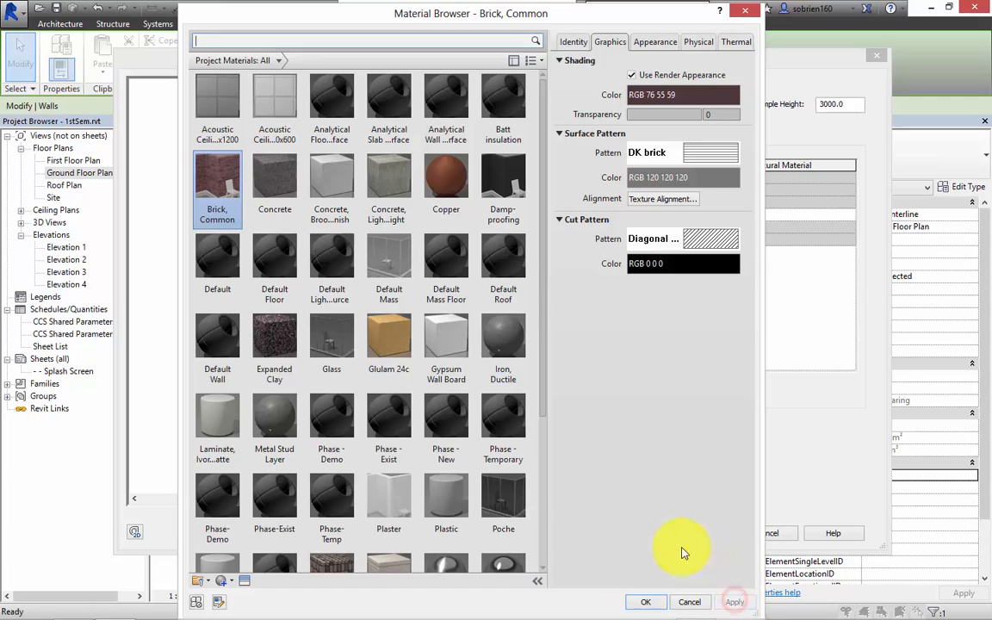
click(644, 601)
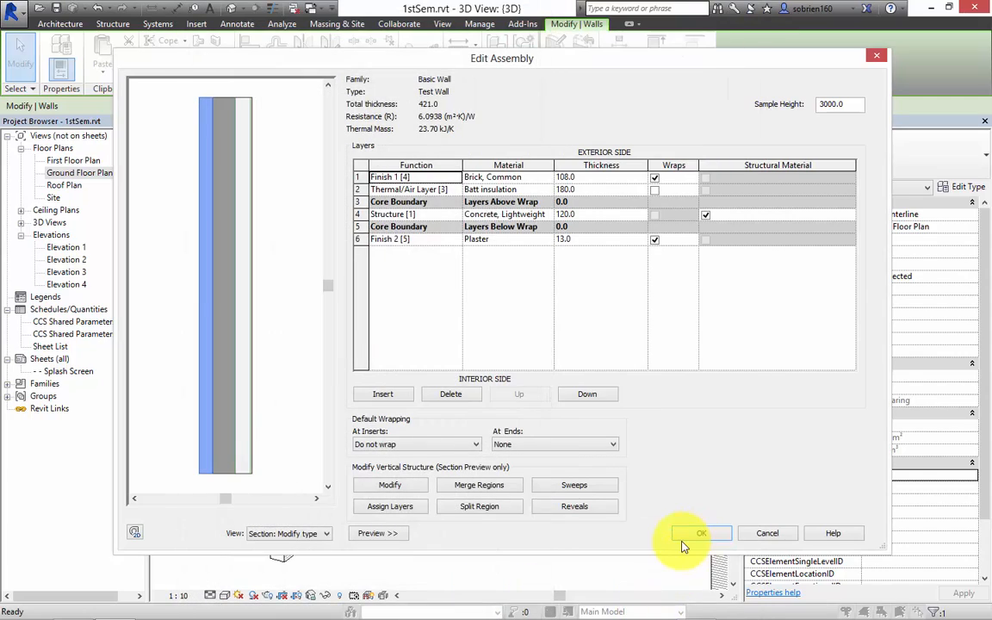
click(681, 540)
click(669, 541)
click(579, 513)
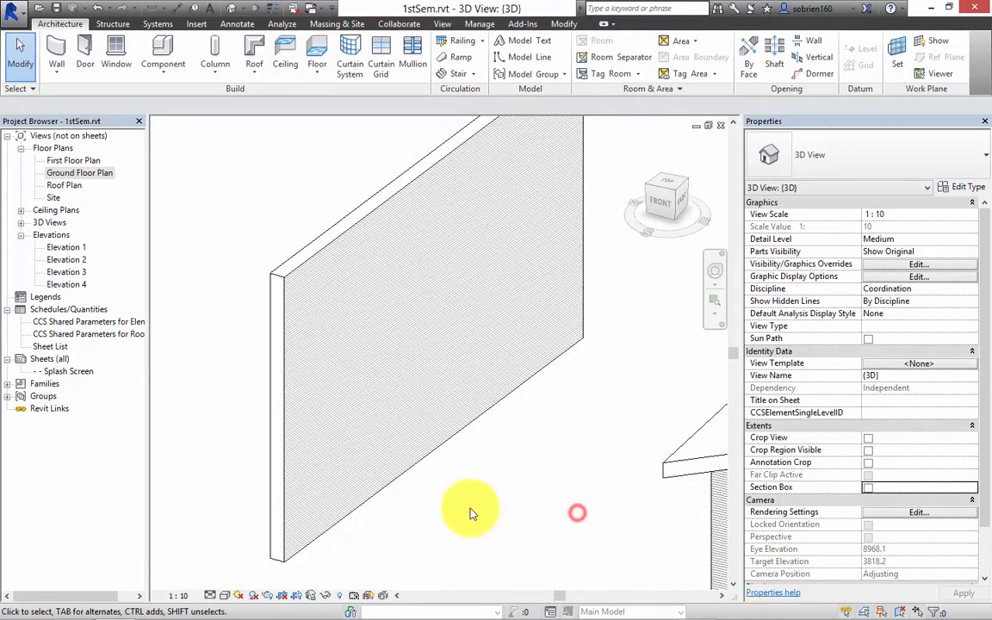
Step: Inspect the surface pattern on the brick face of the free-standing wall in the 3D view
middle_drag(463, 507, 192, 425)
scroll(604, 461, up, 5)
middle_drag(284, 405, 697, 547)
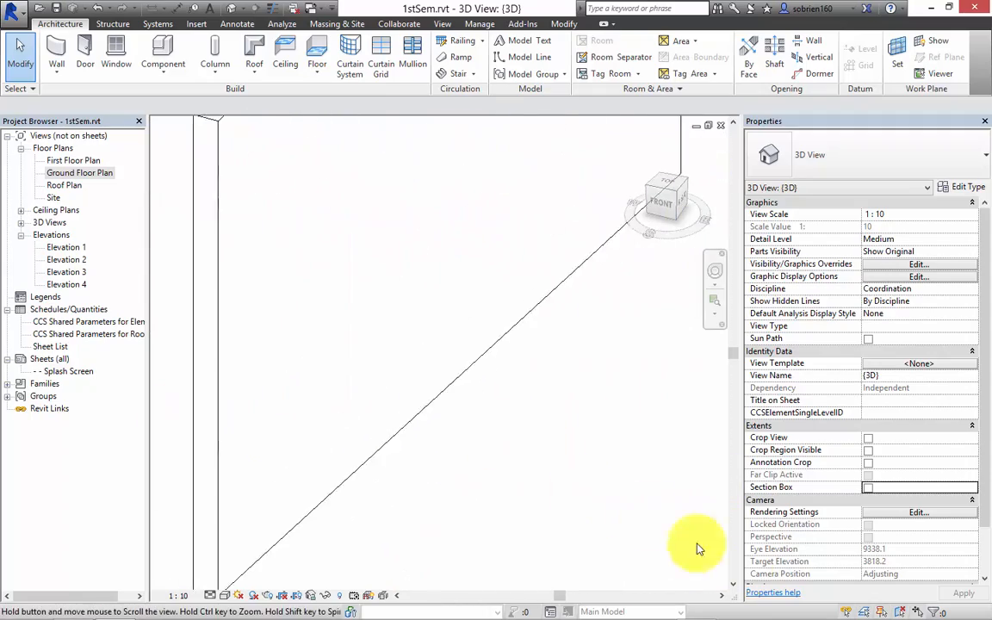
shift+middle_drag(587, 468, 567, 512)
scroll(531, 485, down, 5)
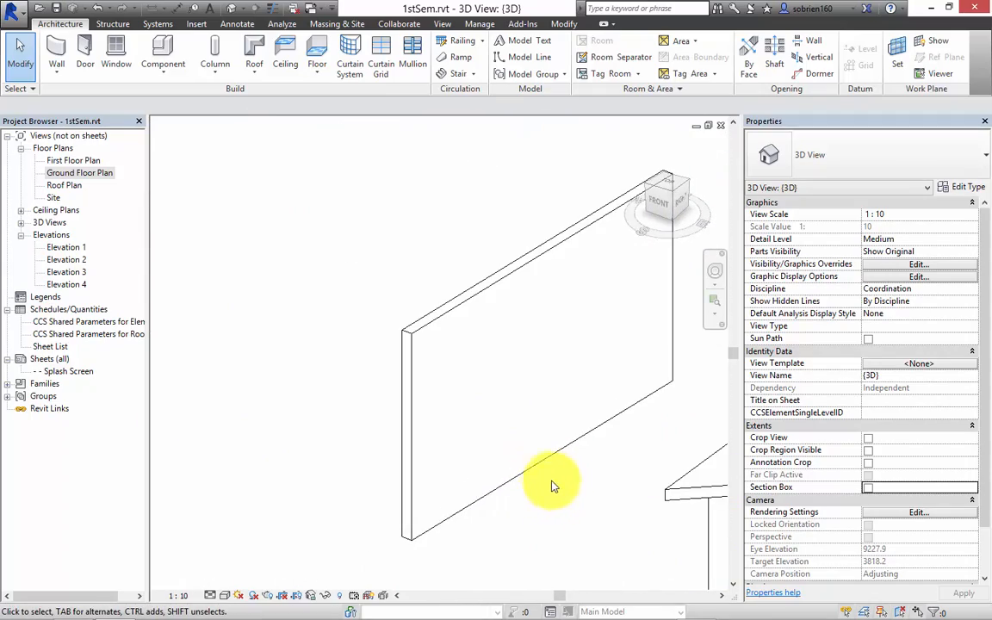
middle_drag(497, 495, 480, 476)
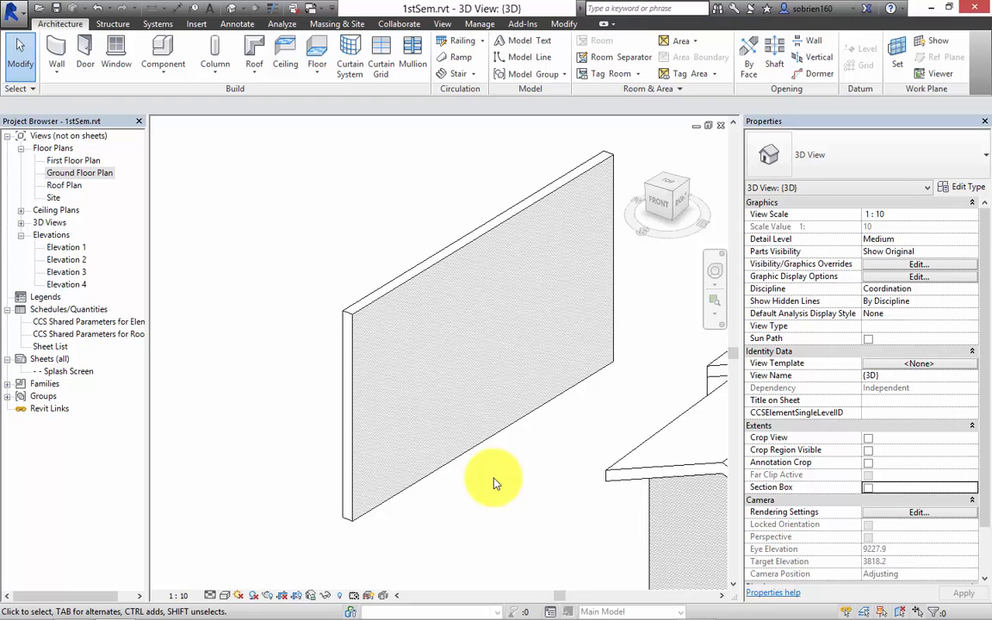
click(458, 238)
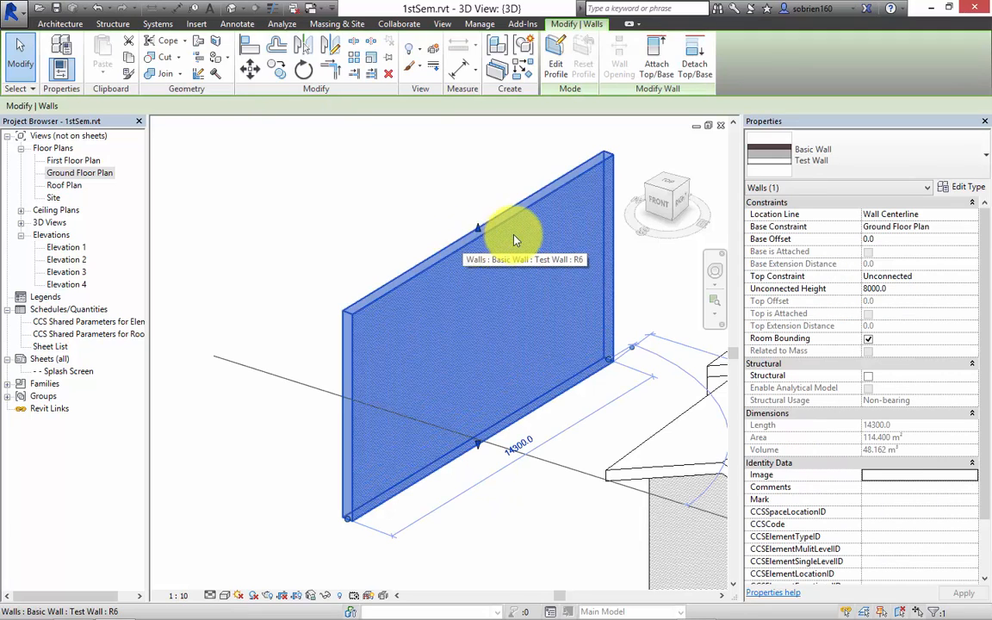
click(962, 188)
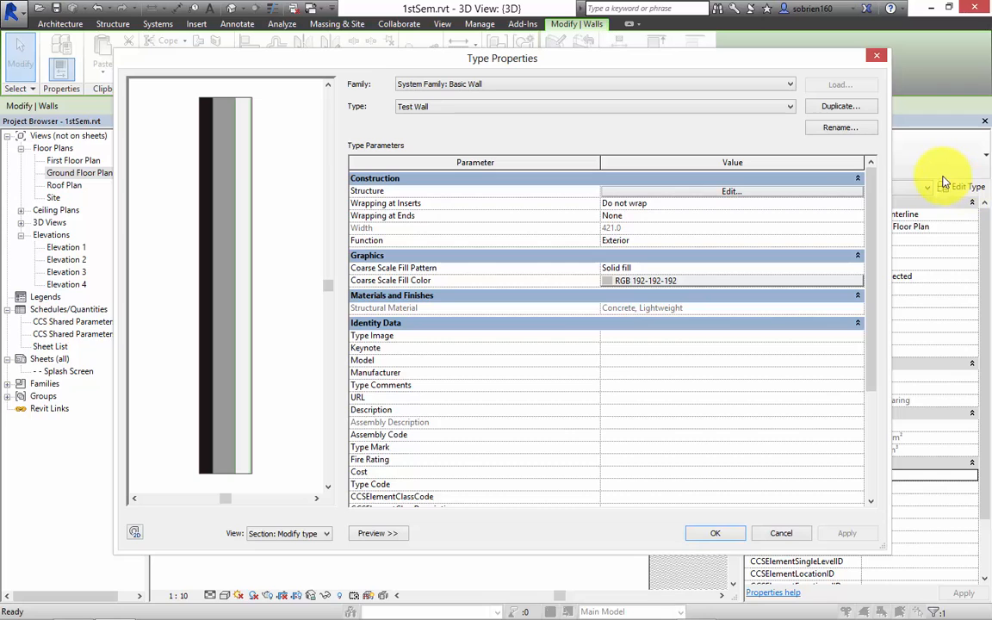
mouse_move(693, 612)
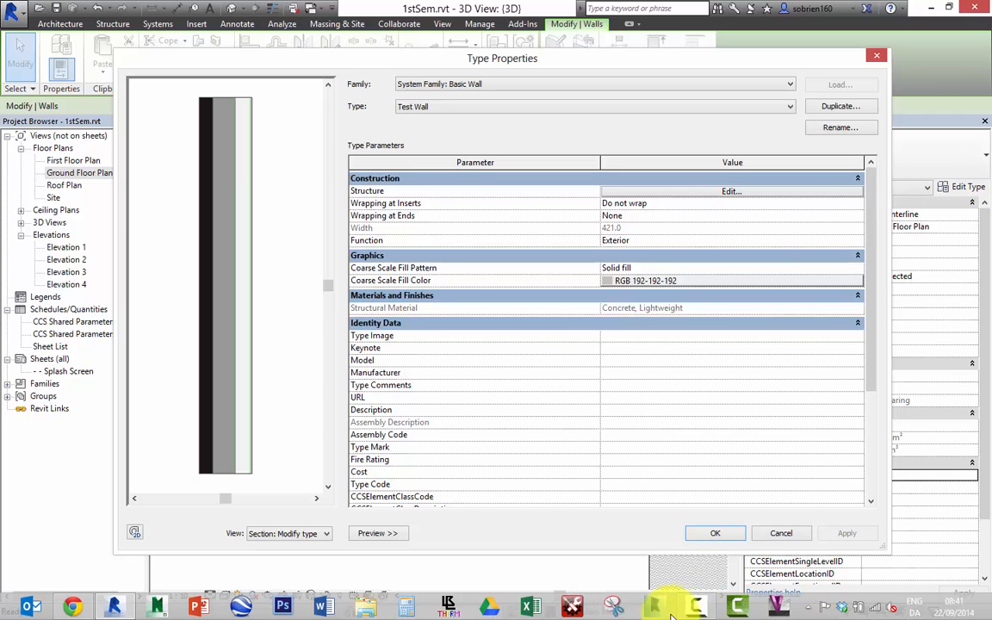
click(694, 605)
click(714, 544)
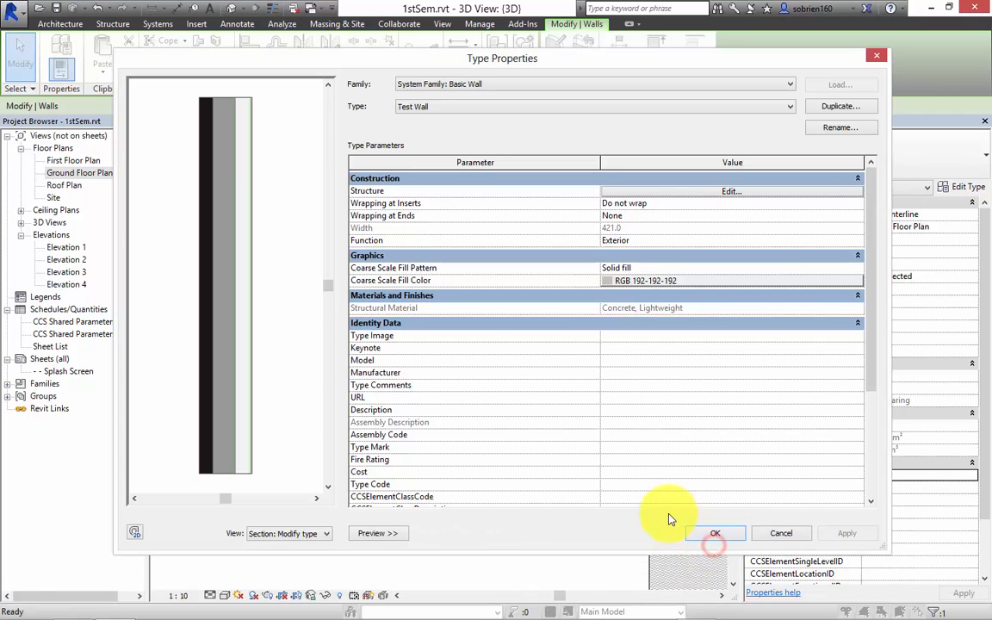
click(742, 533)
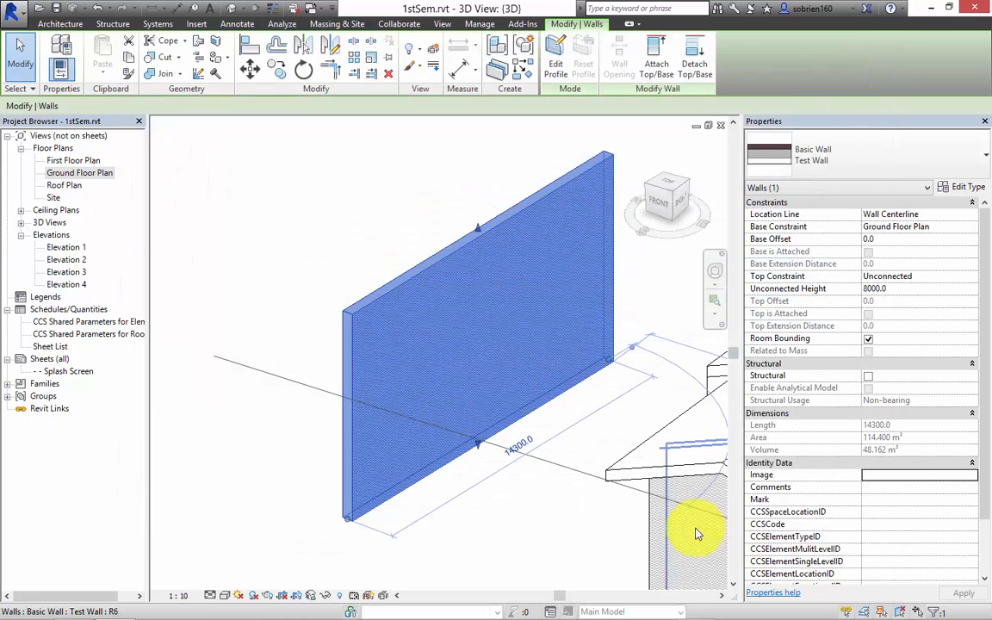
Step: Set Wrapping at Ends to Exterior in the type properties of the free-standing Test Wall
middle_drag(548, 536, 460, 533)
scroll(335, 400, up, 3)
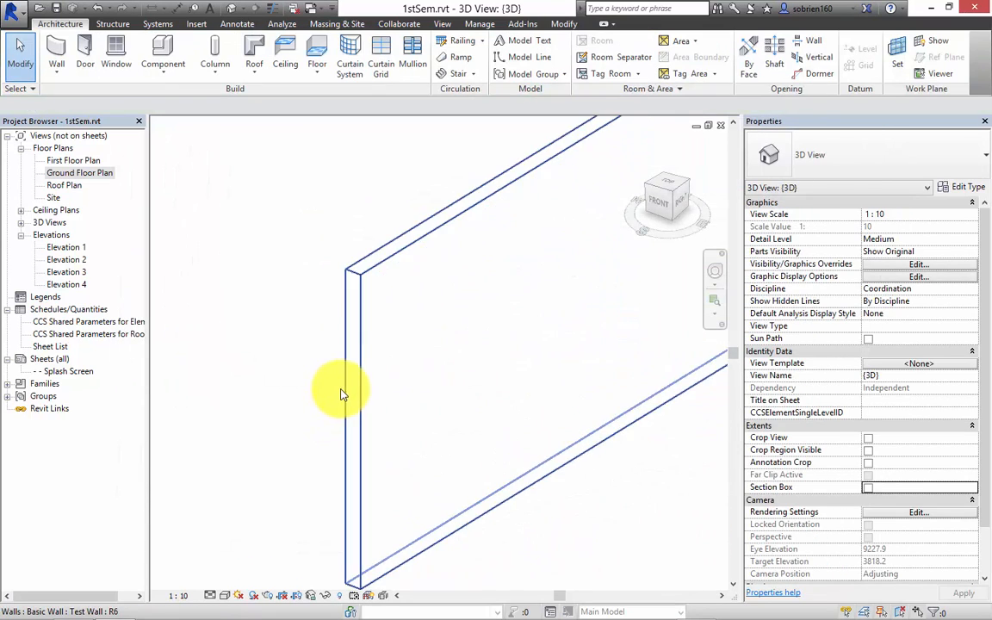
shift+middle_drag(362, 385, 443, 436)
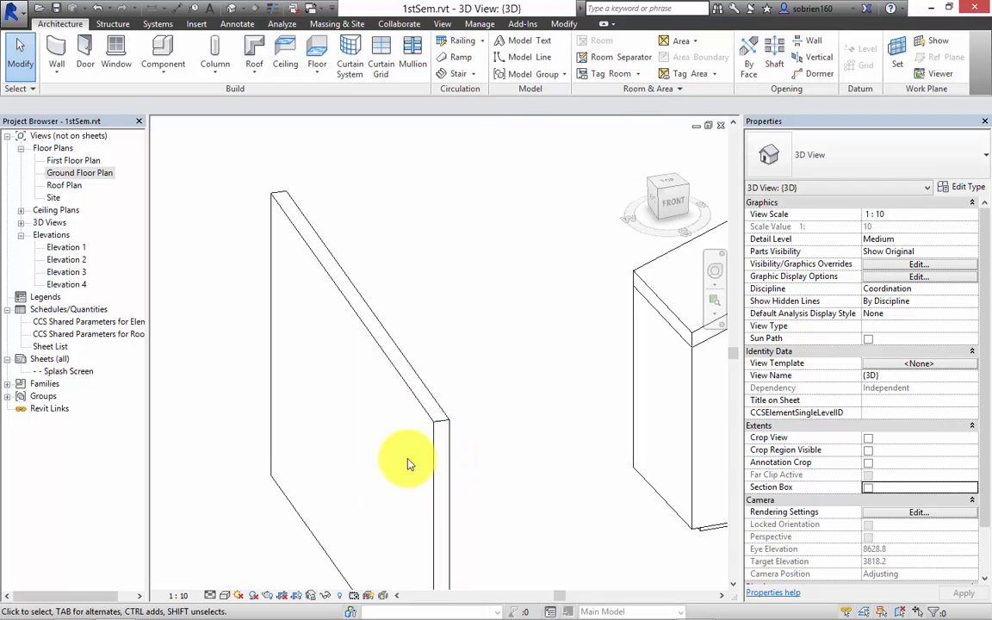
shift+middle_drag(445, 461, 350, 550)
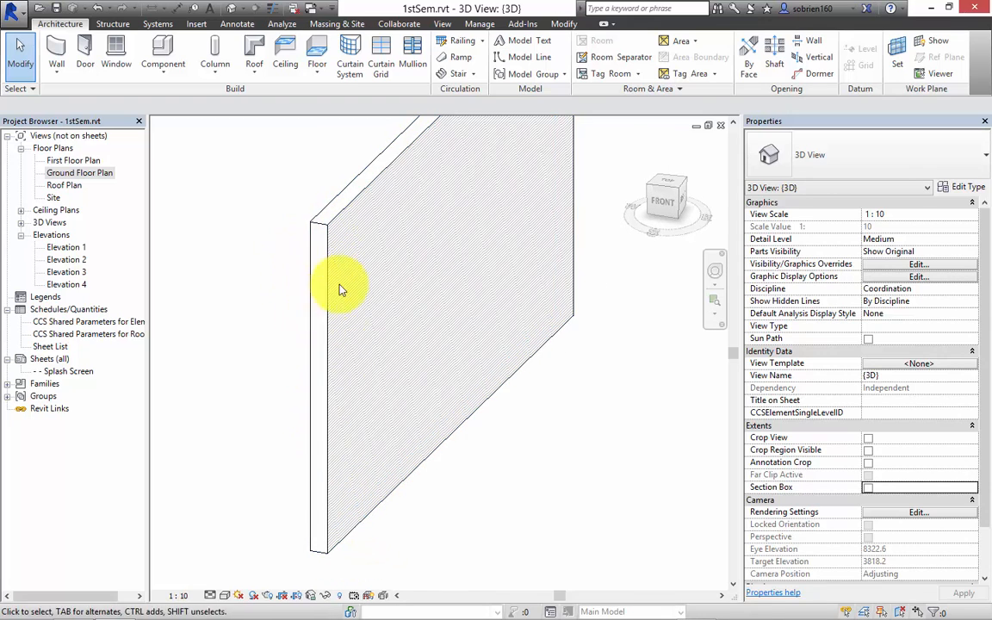
click(547, 355)
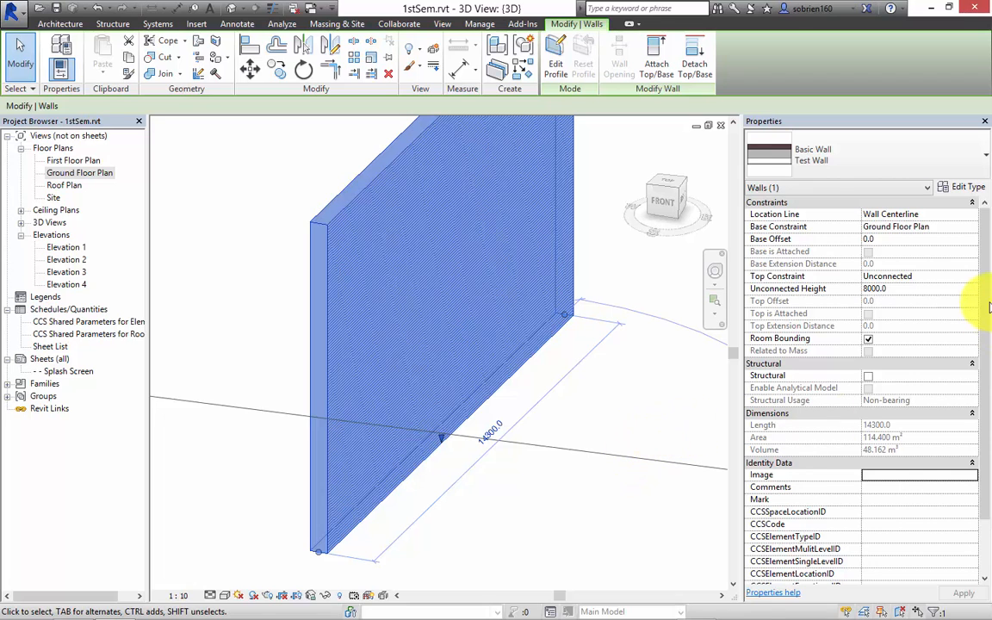
mouse_move(987, 298)
mouse_down()
mouse_move(987, 311)
mouse_move(984, 288)
mouse_up()
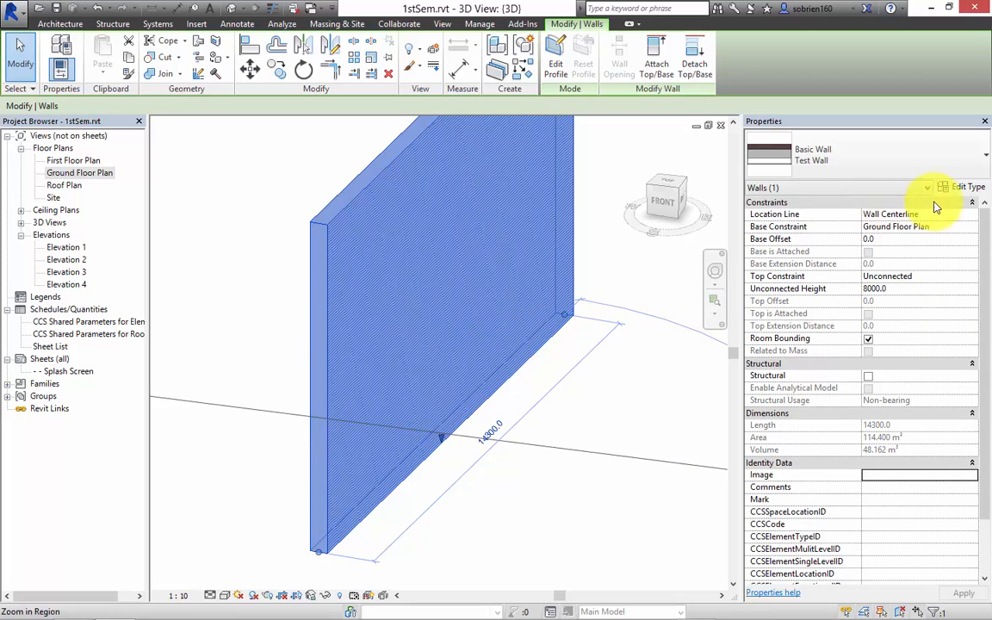
click(960, 187)
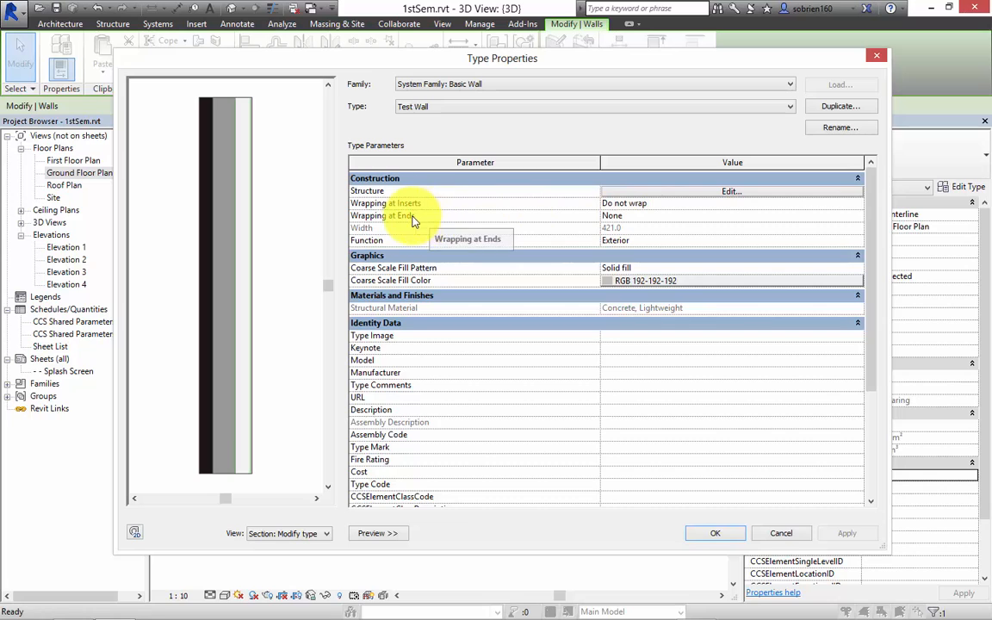
click(675, 215)
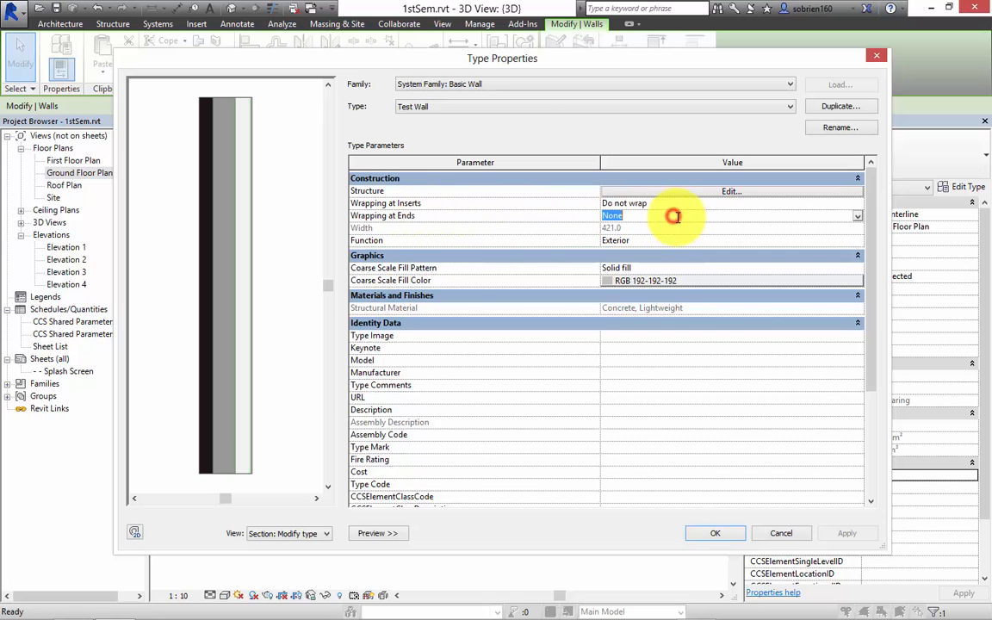
click(857, 215)
click(628, 238)
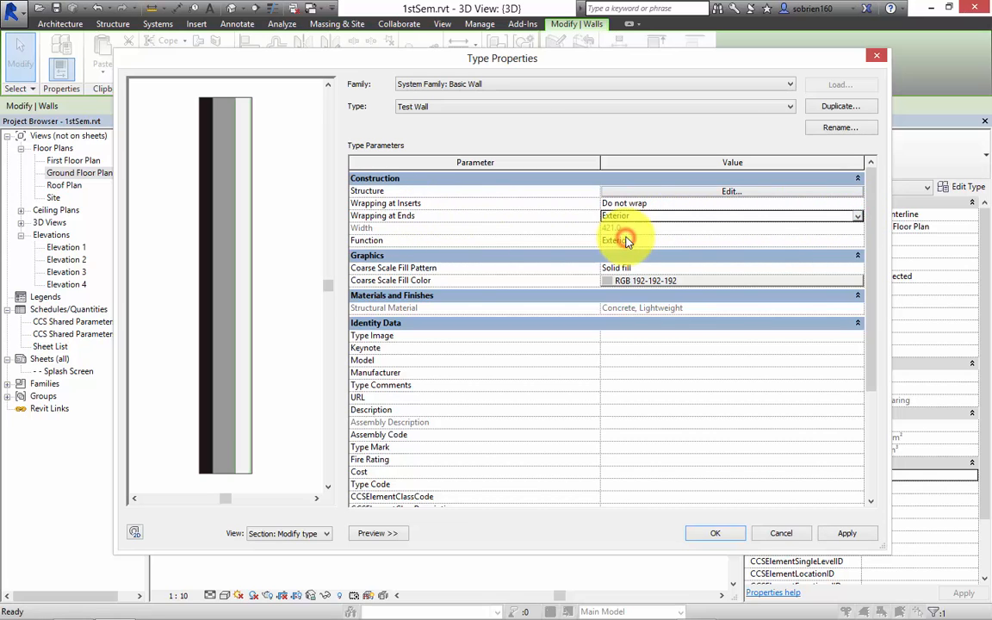
click(721, 533)
click(536, 513)
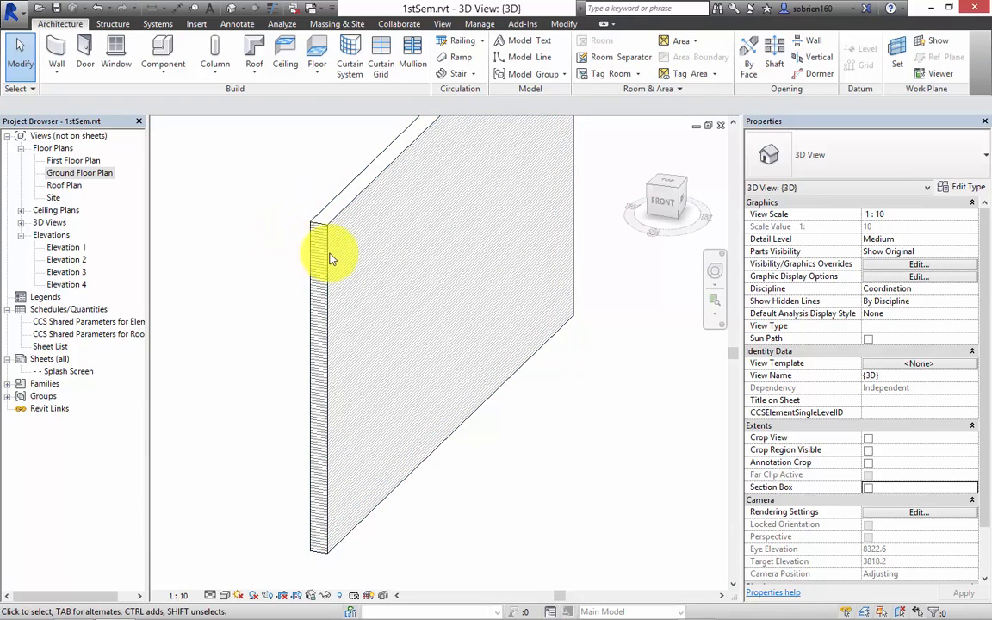
Step: Examine the wrapped end and brick face of the free-standing wall, including it alongside the building
mouse_move(294, 271)
shift+middle_down()
mouse_move(421, 392)
mouse_move(403, 425)
mouse_move(481, 412)
mouse_move(427, 441)
mouse_move(456, 394)
mouse_move(408, 401)
mouse_move(569, 406)
shift+middle_up()
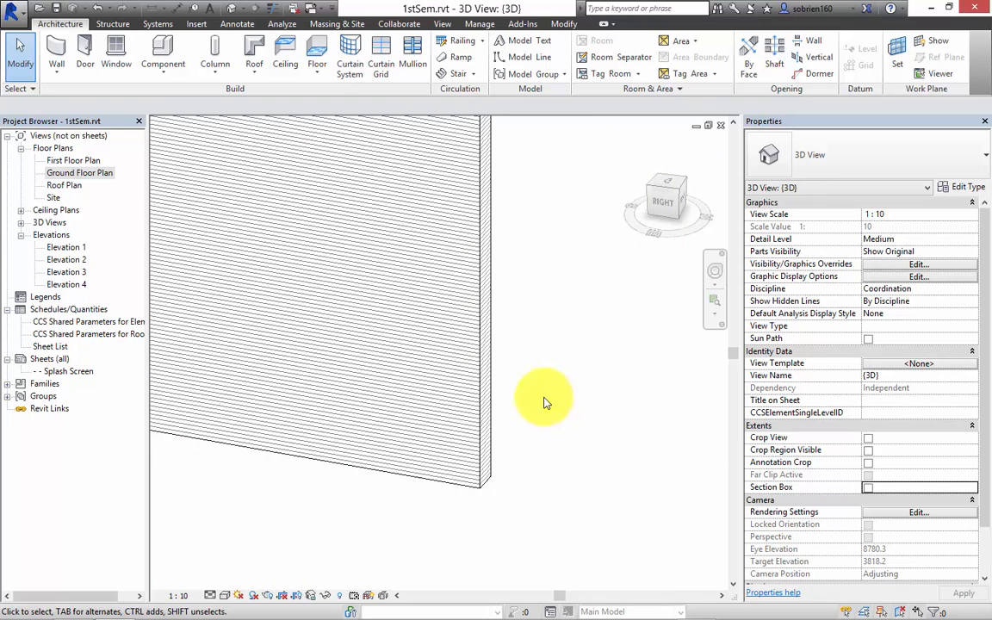
mouse_move(543, 402)
shift+middle_down()
mouse_move(452, 425)
mouse_move(529, 438)
mouse_move(573, 461)
mouse_move(638, 453)
mouse_move(484, 460)
mouse_move(527, 466)
mouse_move(437, 458)
mouse_move(492, 449)
mouse_move(423, 468)
shift+middle_up()
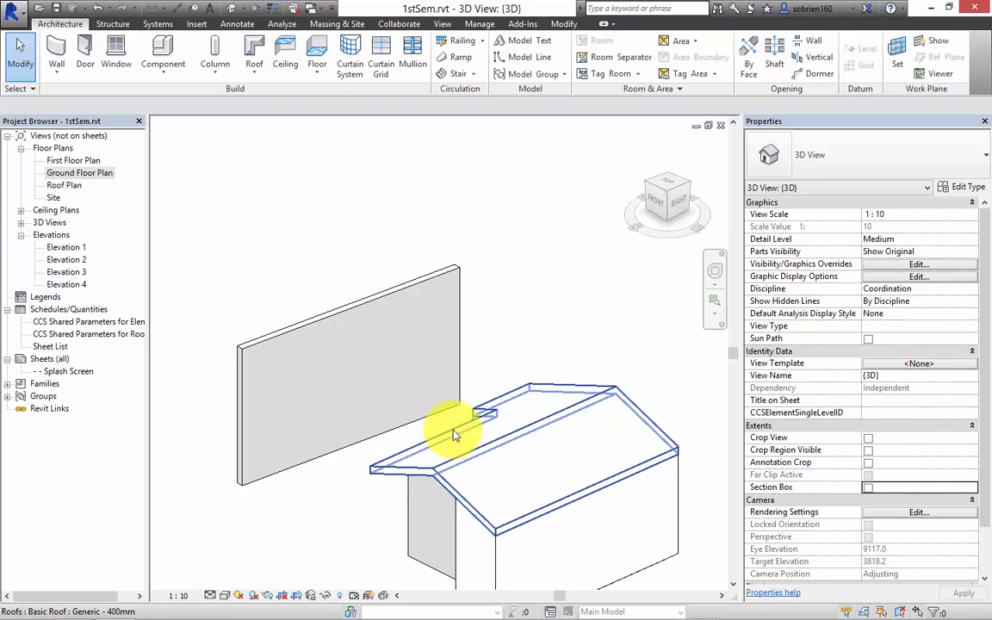
middle_drag(496, 377, 514, 379)
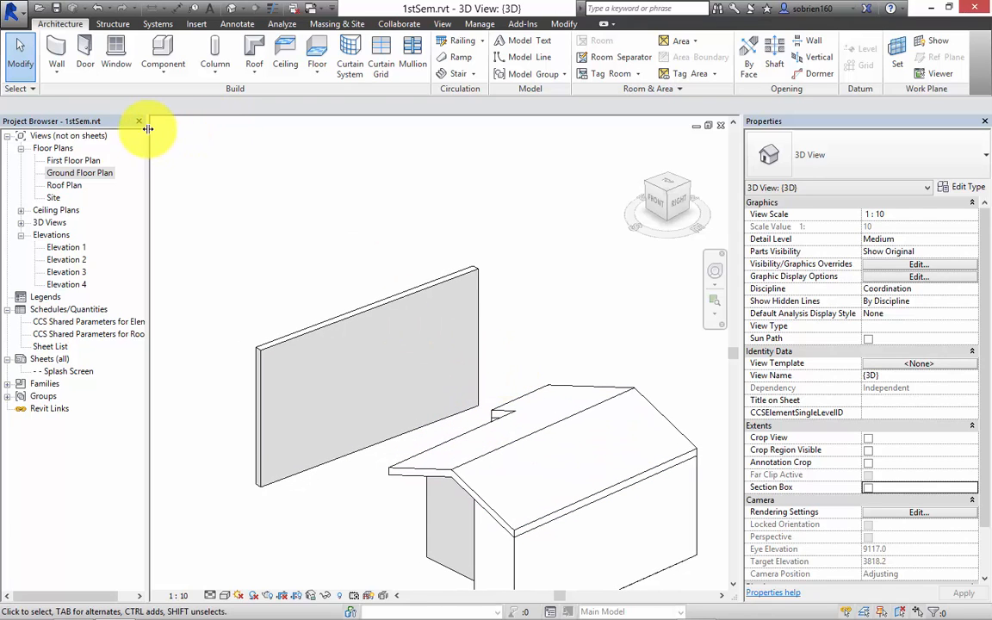
Step: Place an Int. Single-Flush 9x21M door in the free-standing wall, about 3600 mm from the wall end farther from the building
click(84, 55)
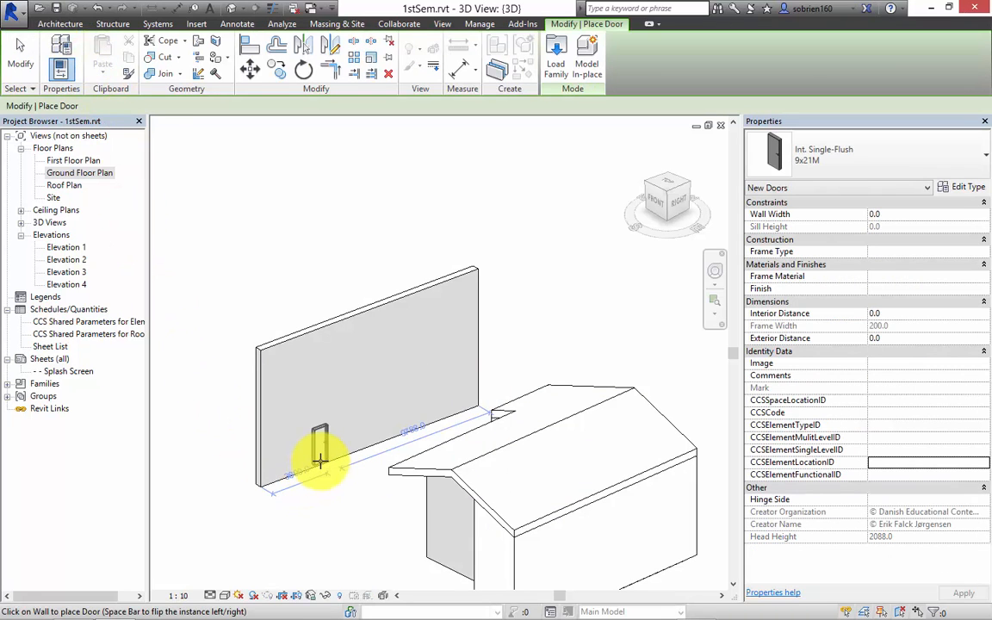
click(321, 463)
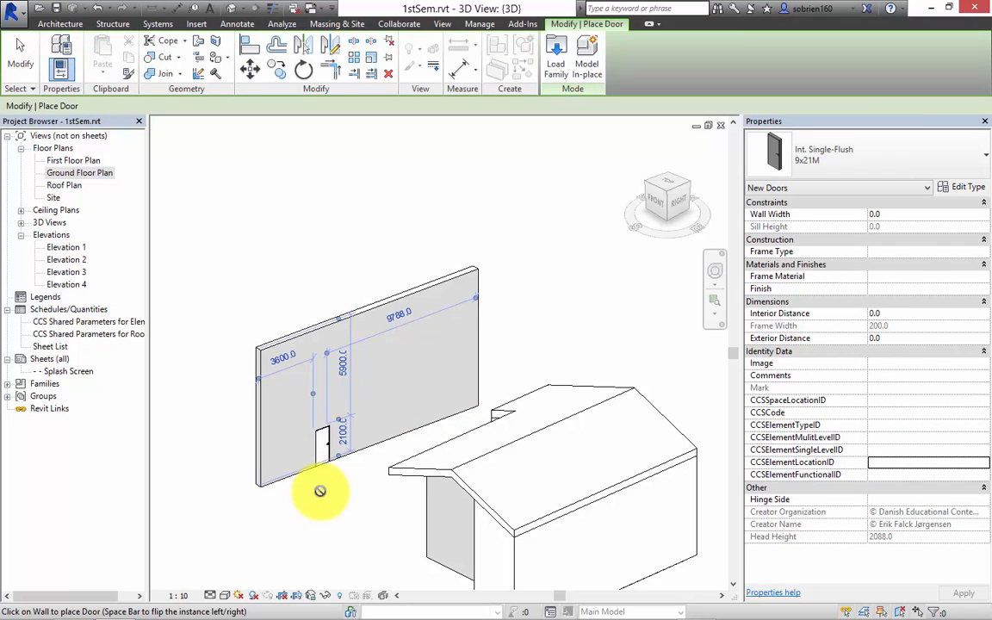
key(Escape)
key(Escape)
Step: Open the Ground Floor Plan and compare the Test Wall's layers at the door opening with those at its wrapped end
double_click(80, 172)
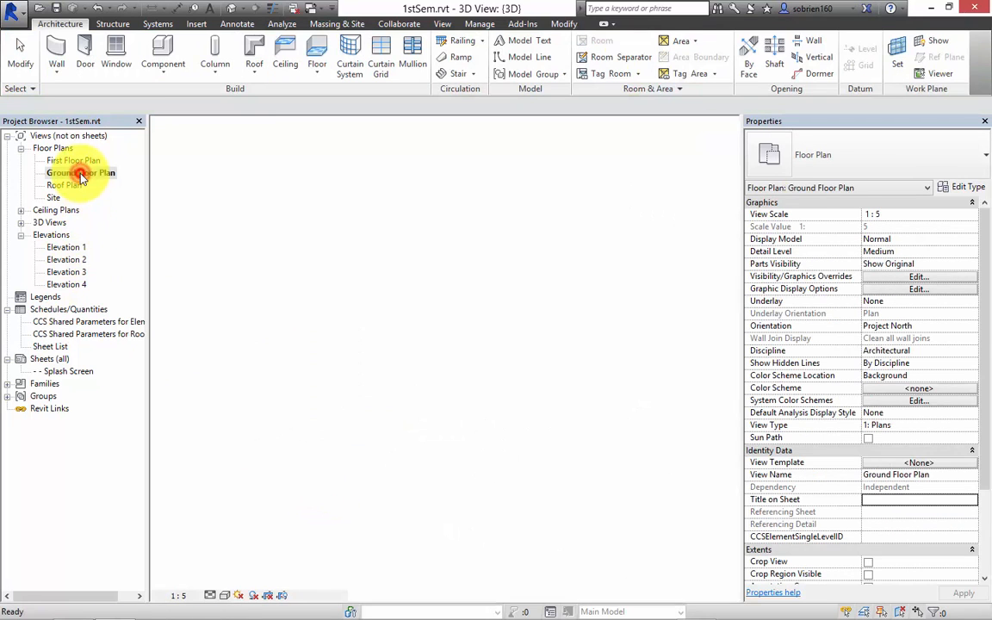
scroll(352, 332, down, 5)
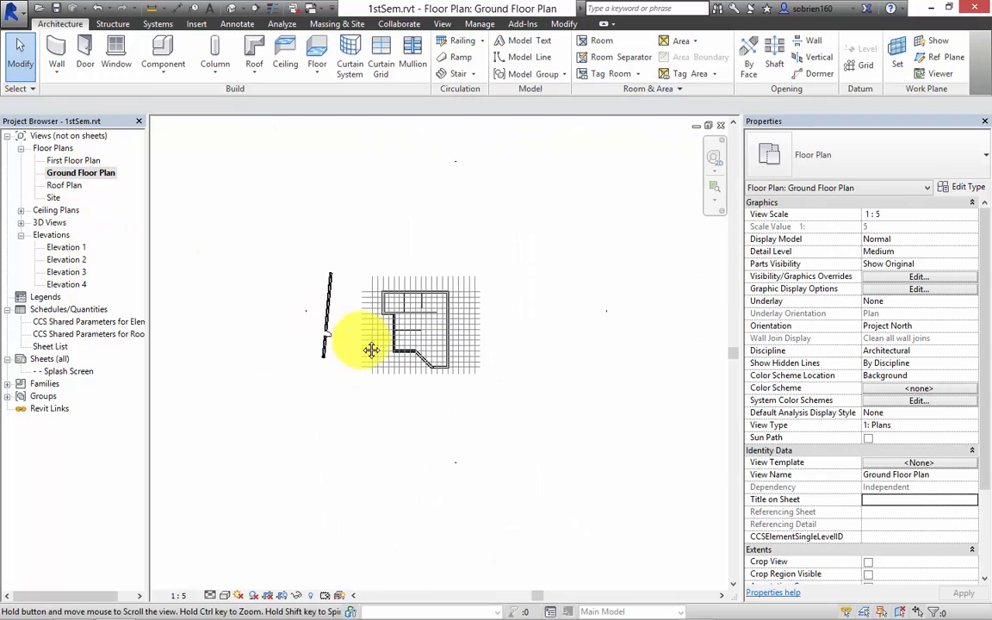
scroll(318, 337, up, 8)
scroll(317, 337, up, 4)
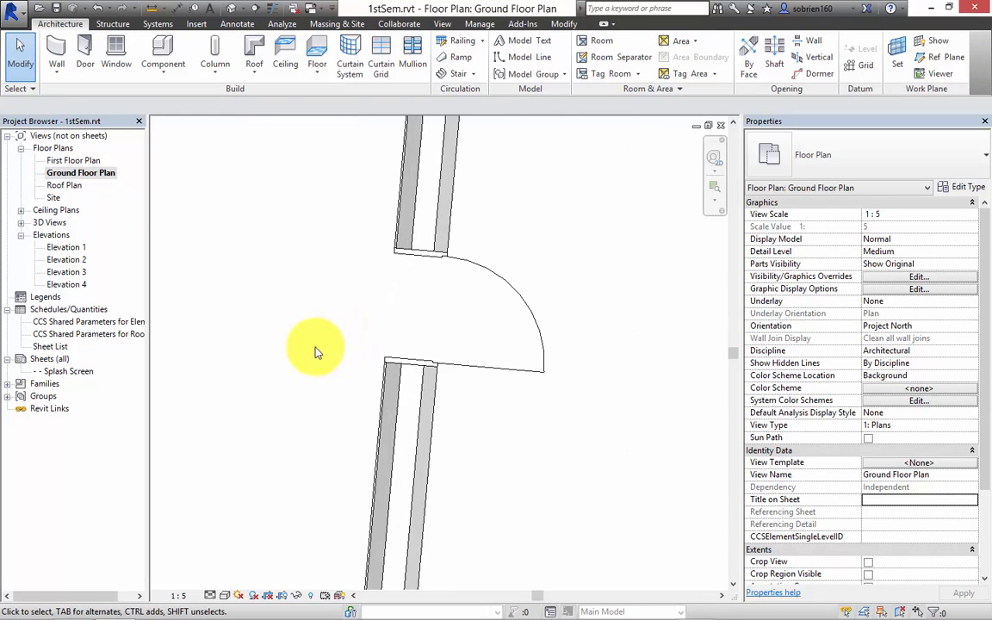
scroll(414, 375, up, 1)
scroll(421, 374, up, 2)
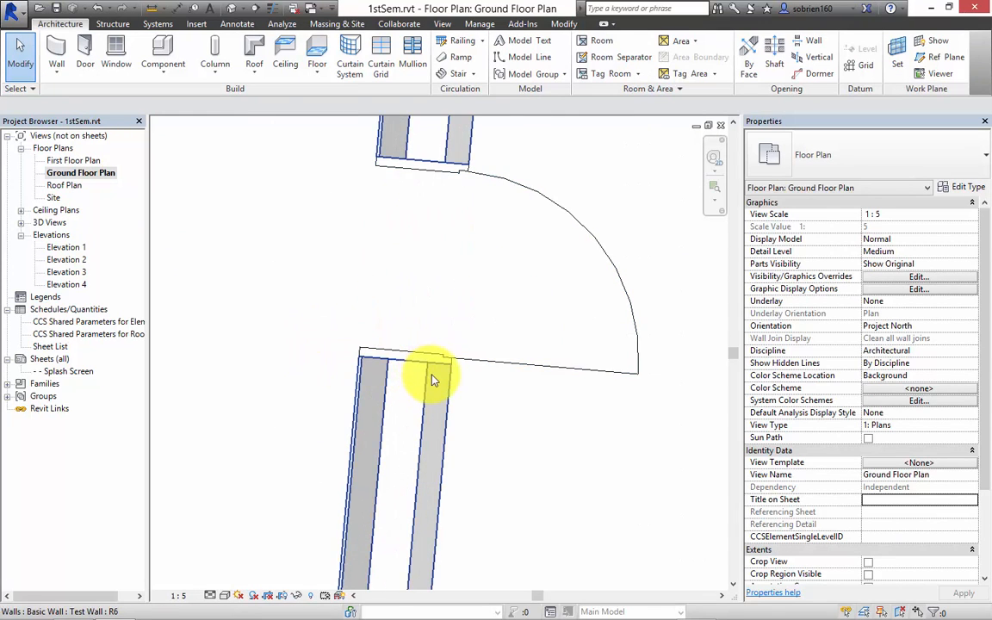
scroll(426, 372, down, 3)
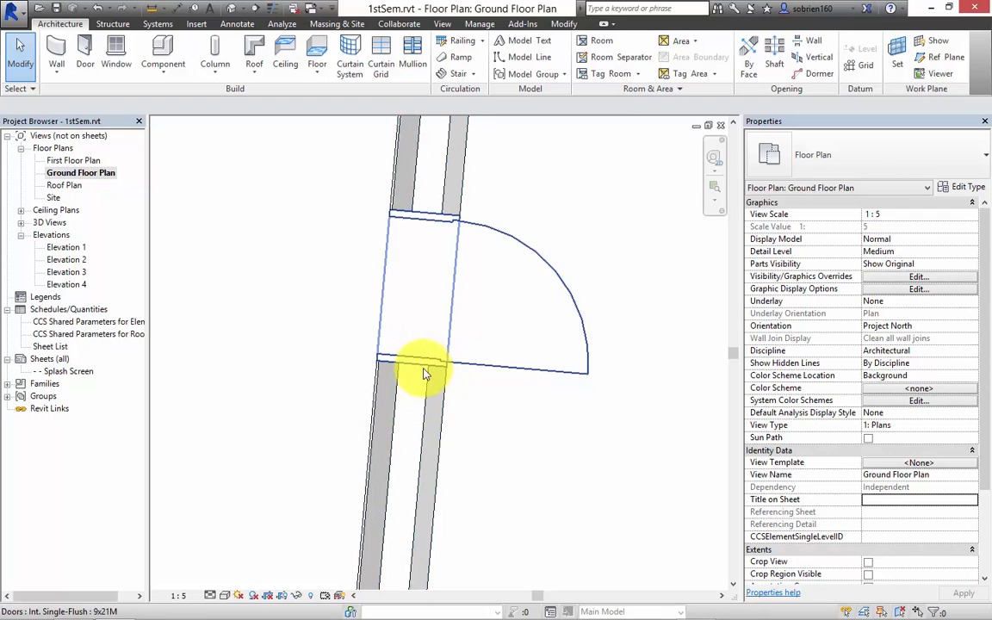
scroll(419, 400, down, 1)
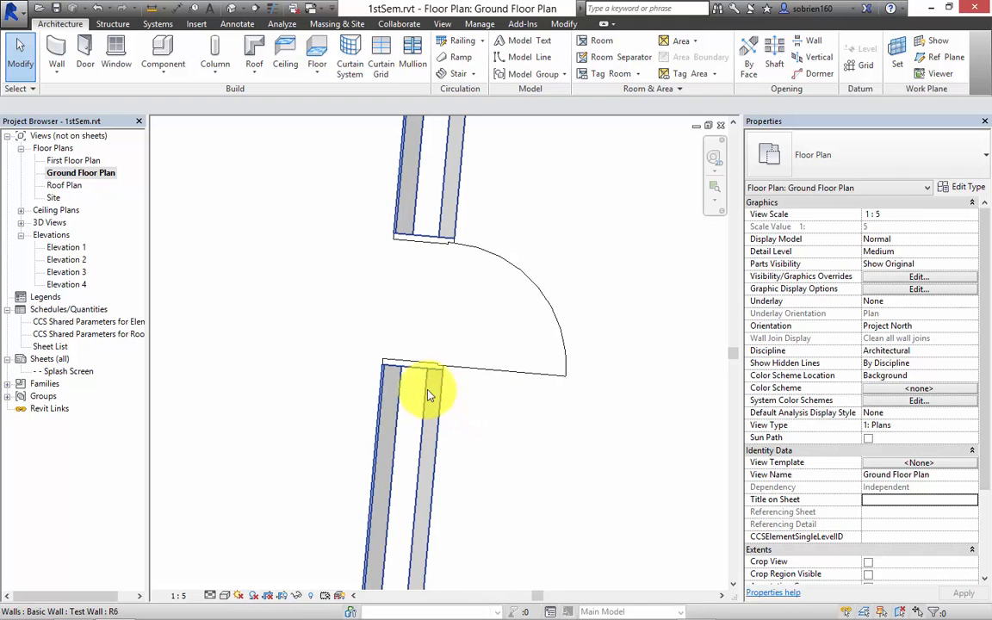
scroll(405, 361, up, 3)
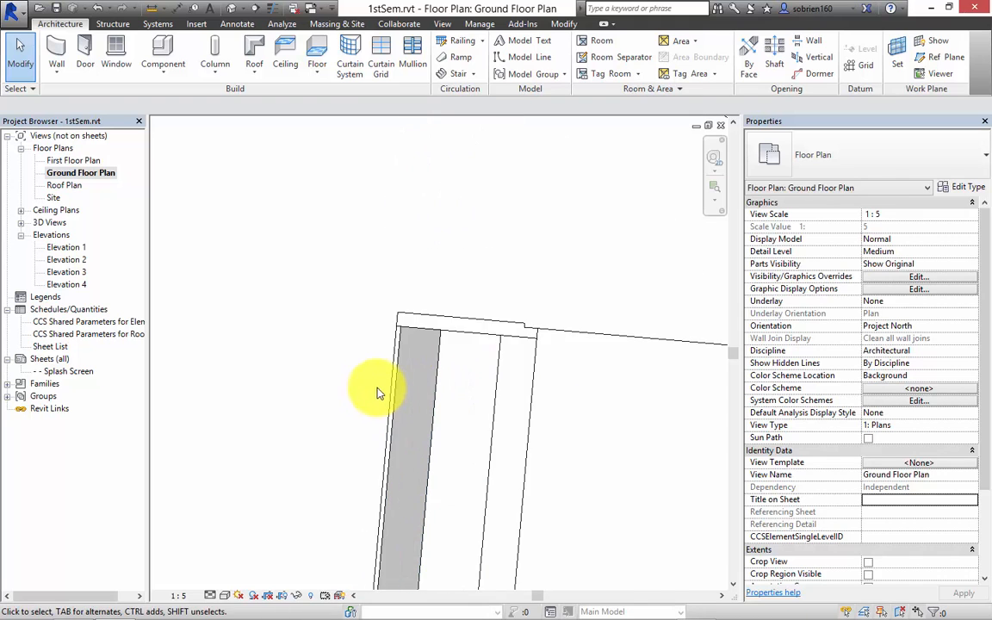
scroll(404, 354, down, 4)
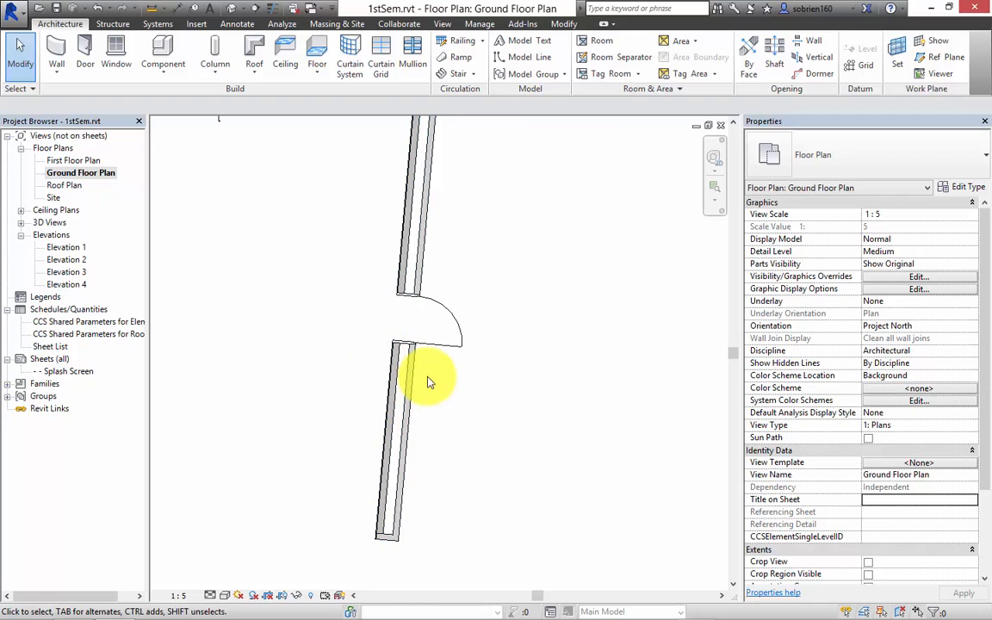
scroll(379, 538, up, 3)
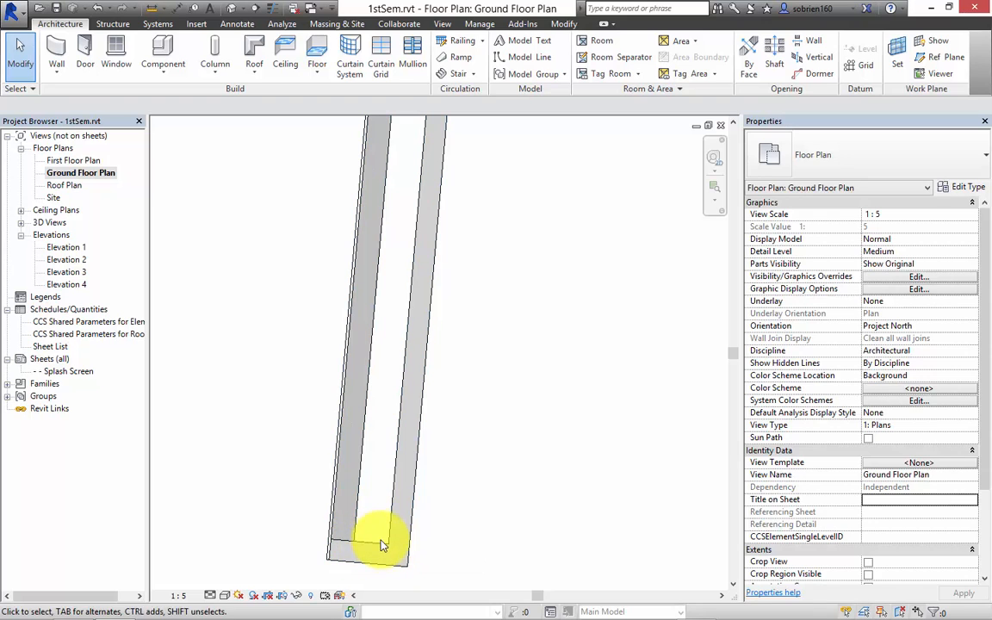
scroll(400, 355, down, 4)
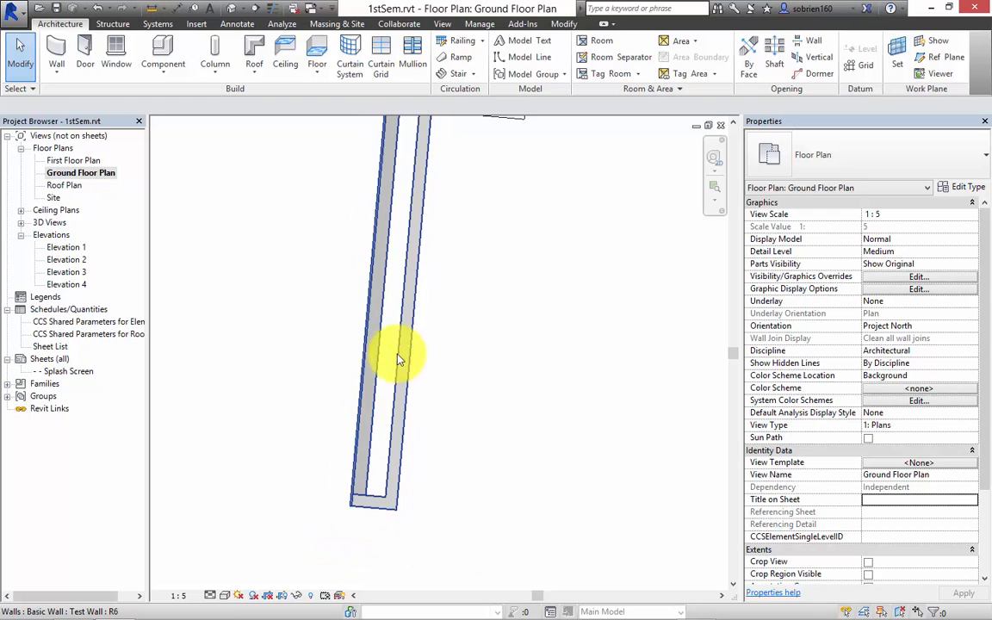
scroll(417, 353, up, 2)
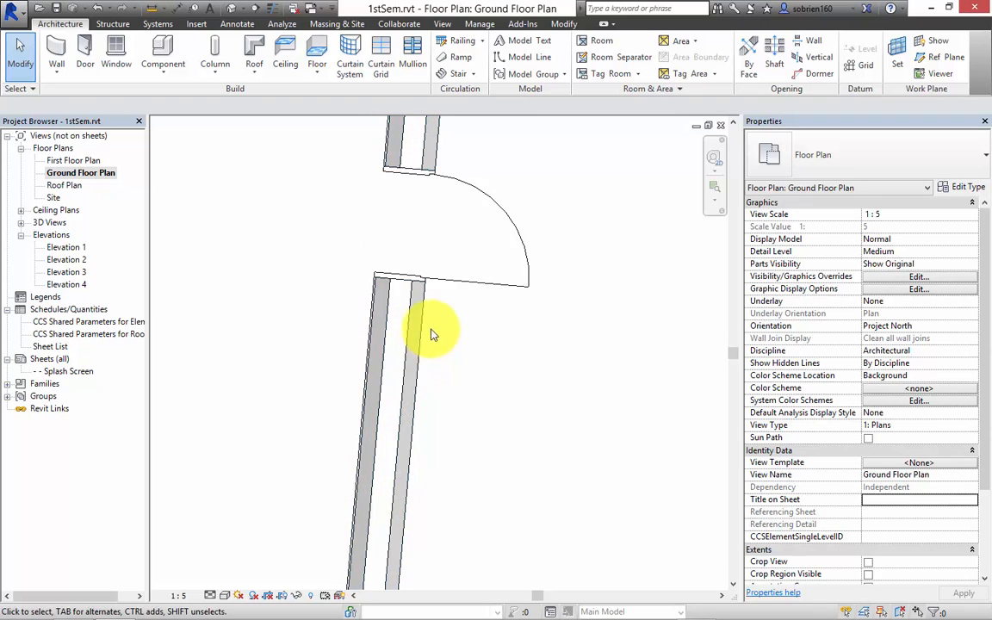
Step: Set Wrapping at Inserts to Exterior in the Test Wall's type properties and check the layers at the door opening
click(422, 308)
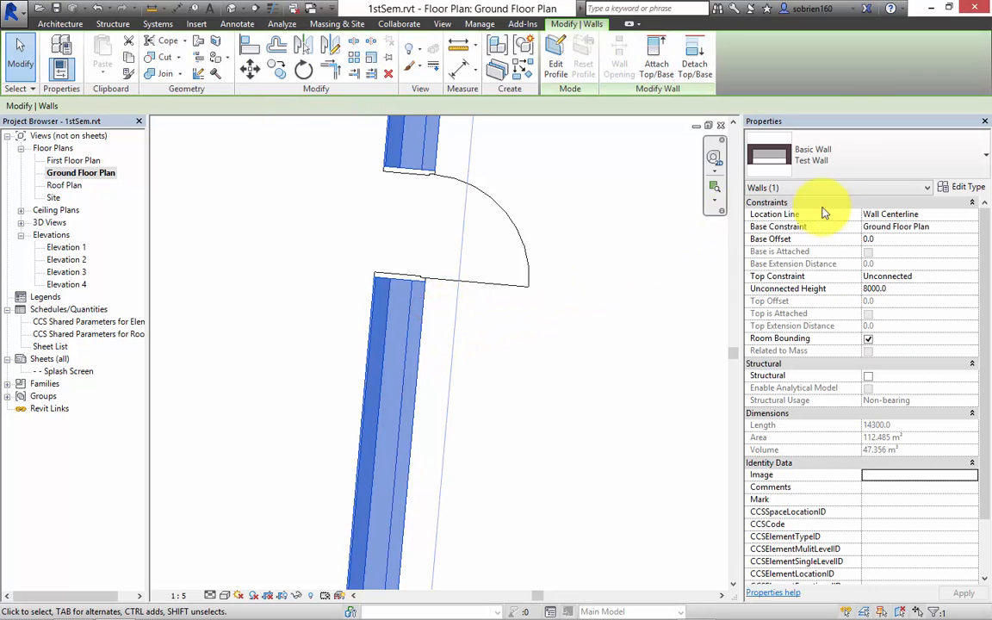
click(966, 188)
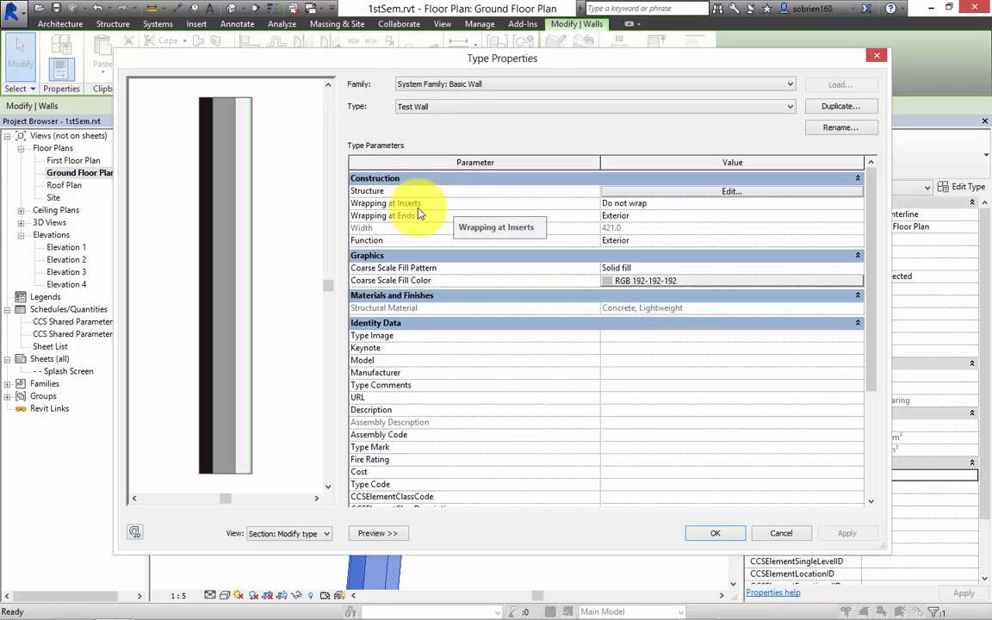
click(803, 204)
click(858, 204)
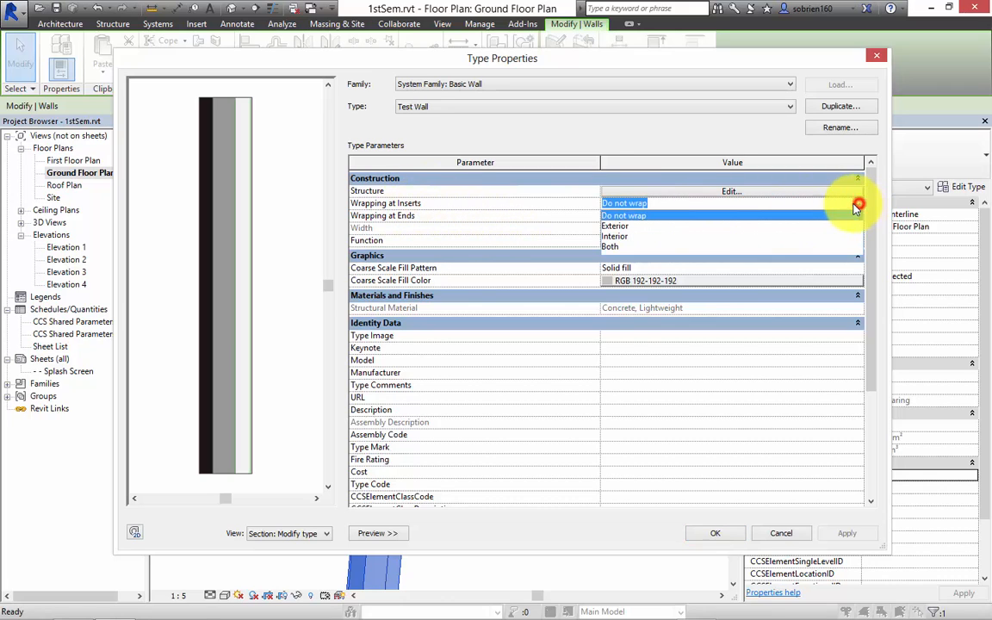
click(619, 227)
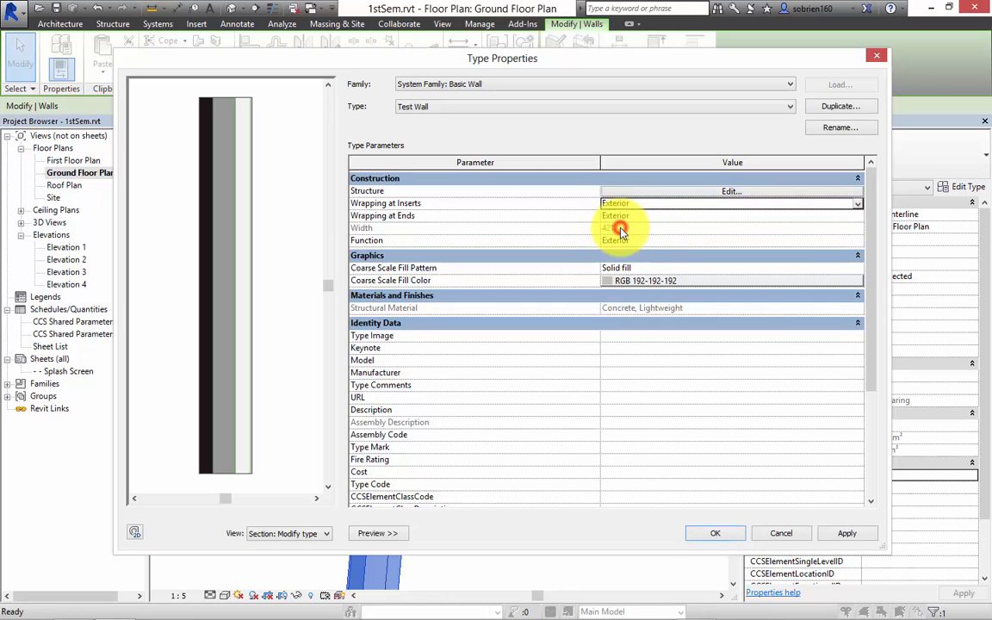
click(846, 533)
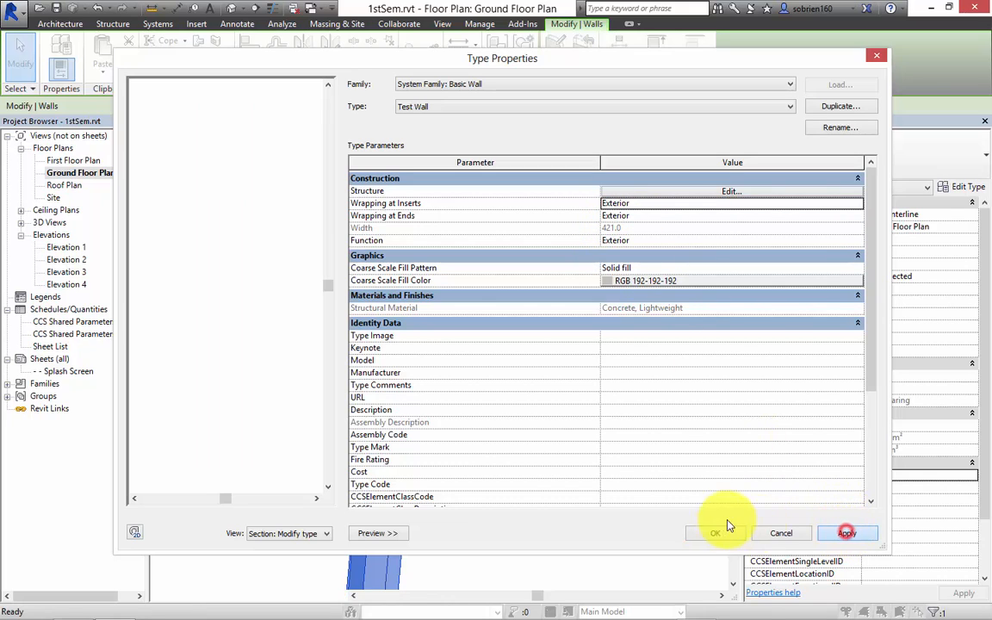
click(709, 532)
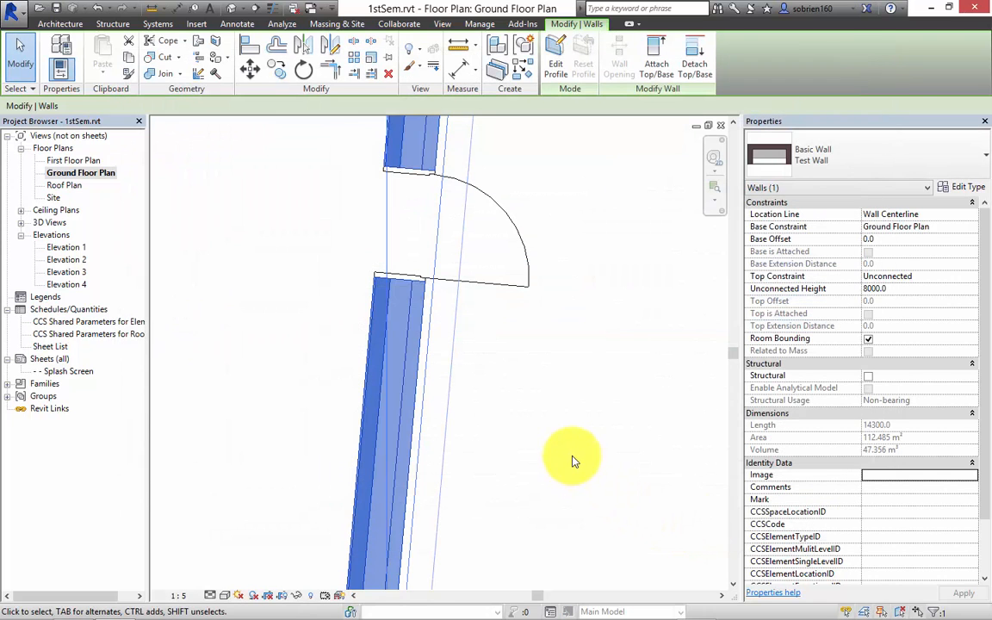
click(570, 456)
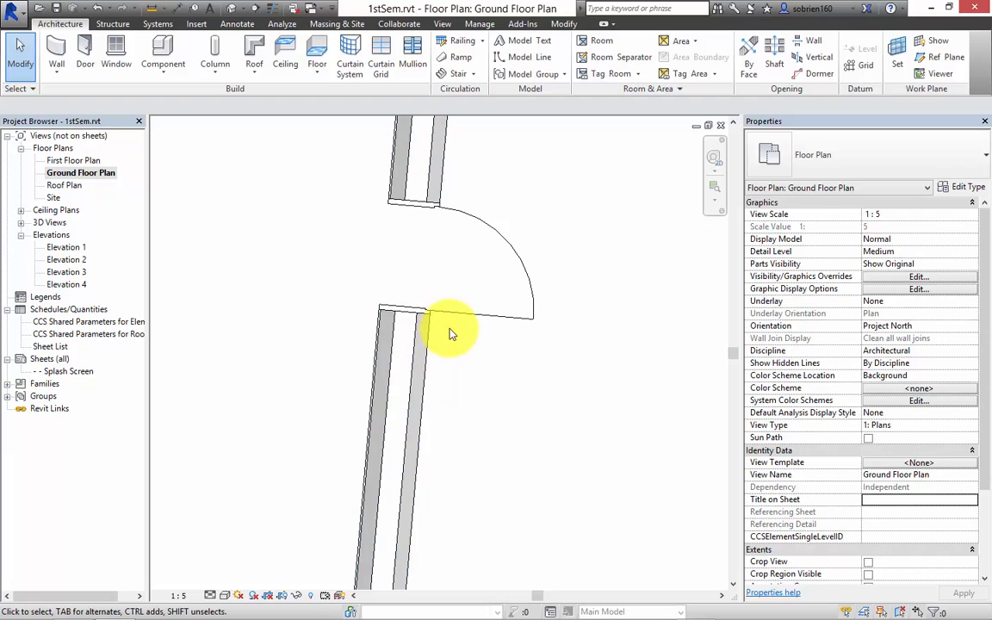
middle_drag(470, 332, 469, 379)
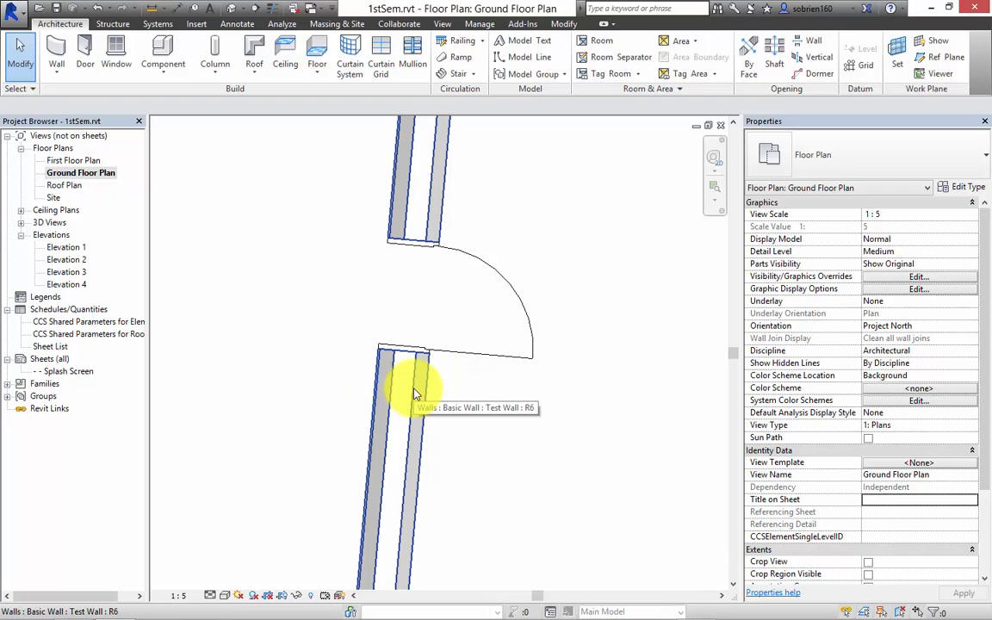
scroll(453, 427, down, 4)
middle_drag(453, 389, 460, 416)
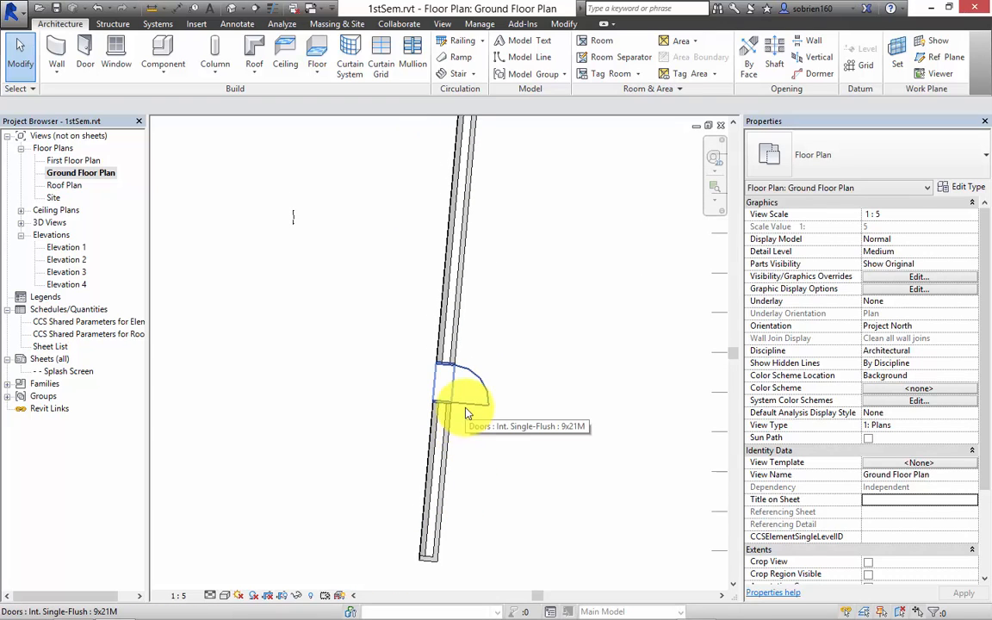
scroll(465, 414, up, 2)
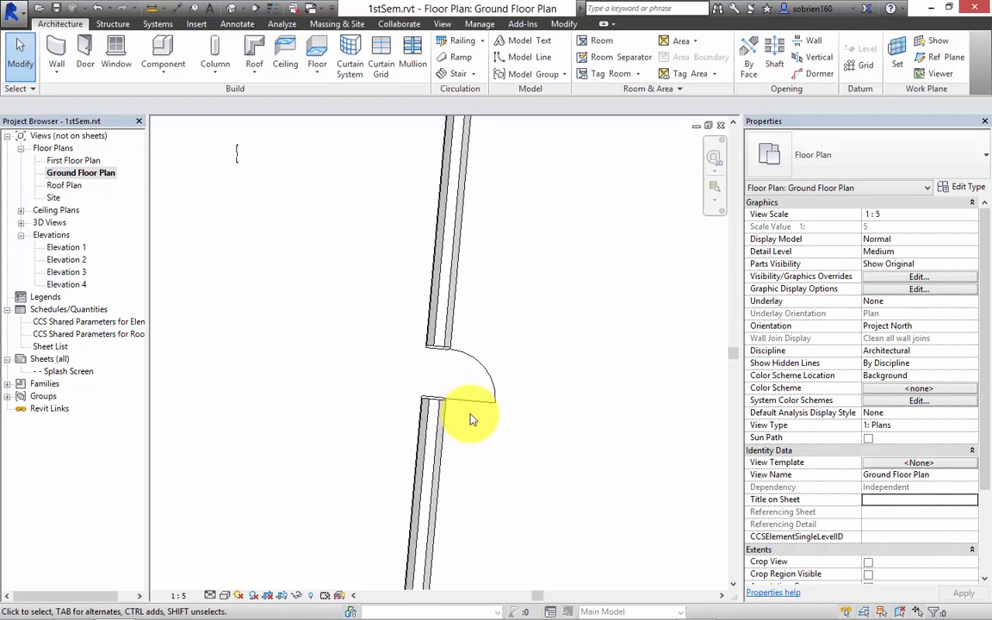
Step: Set the Wall Closure type parameter of the 9x21M Int. Single-Flush door to By host
click(465, 401)
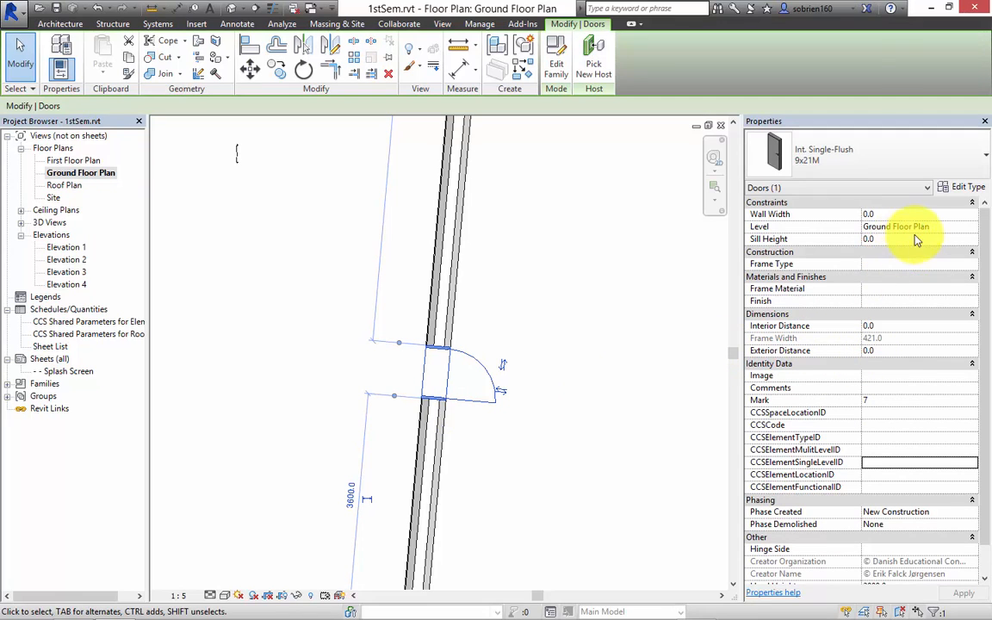
click(983, 258)
drag(983, 259, 974, 215)
click(966, 191)
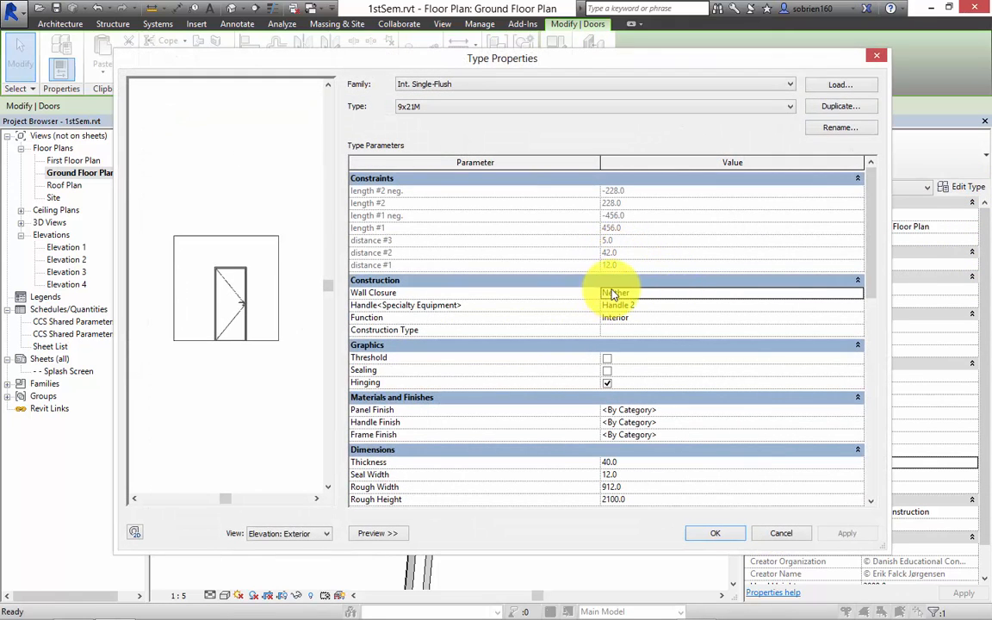
click(820, 296)
click(857, 293)
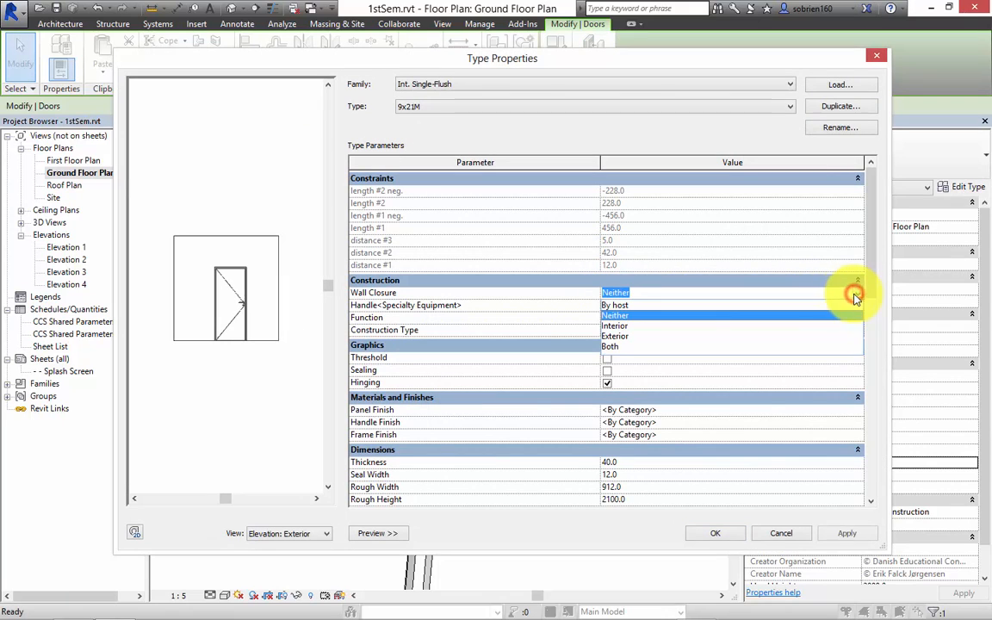
click(624, 305)
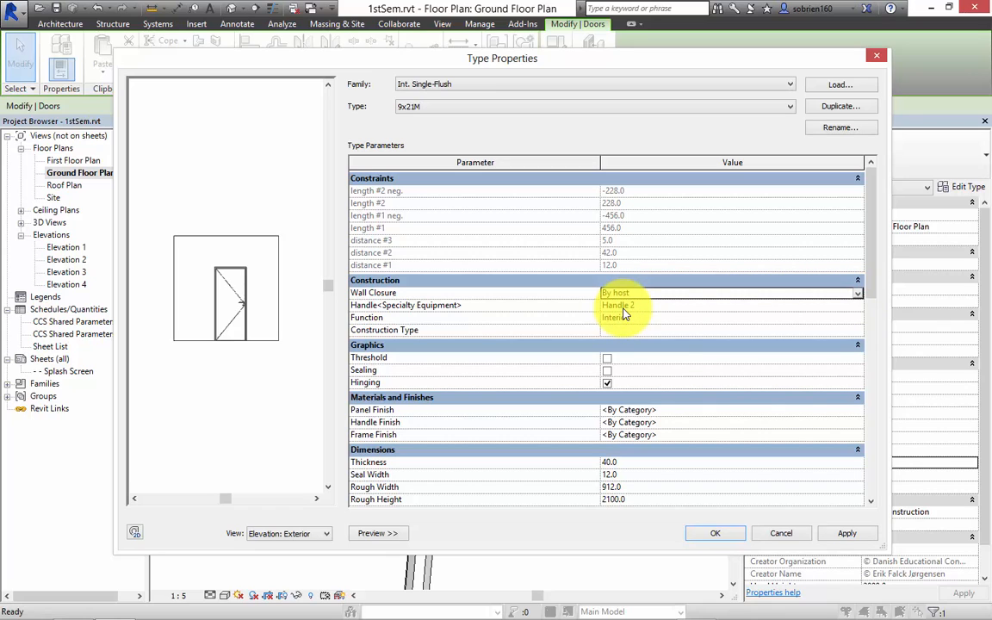
click(842, 530)
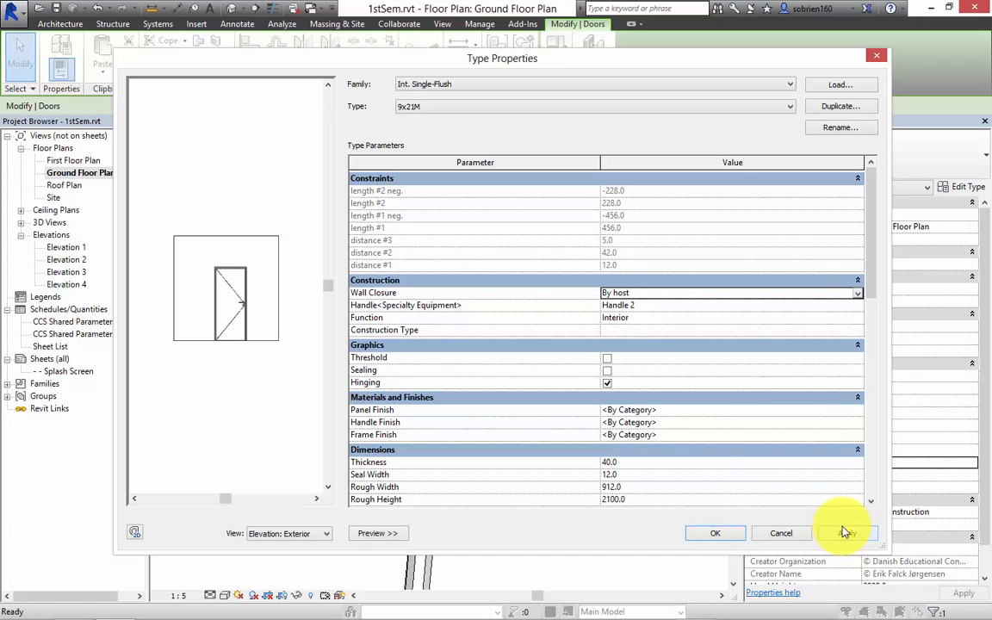
click(842, 532)
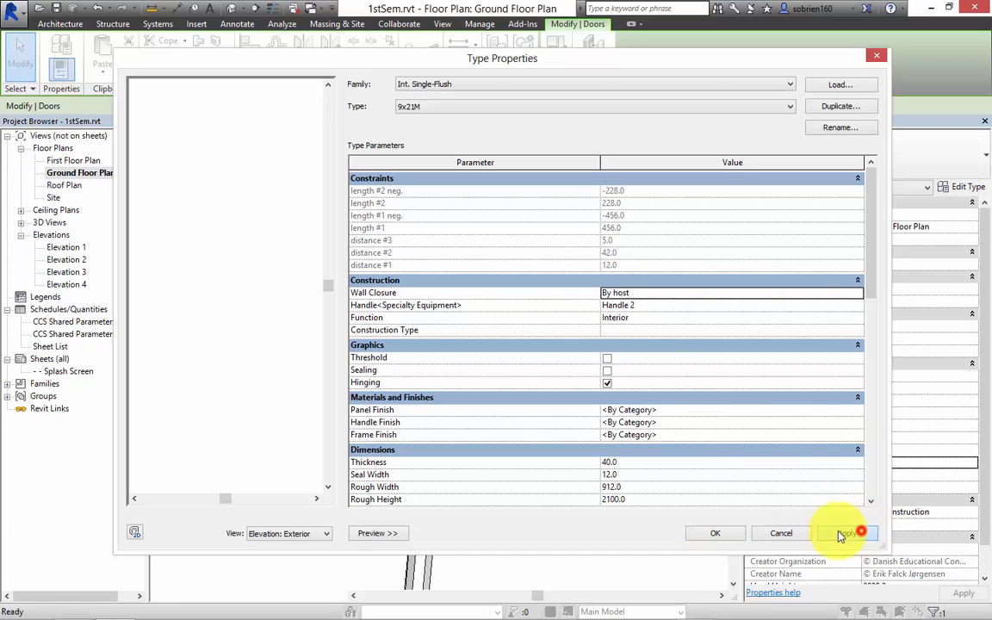
click(724, 534)
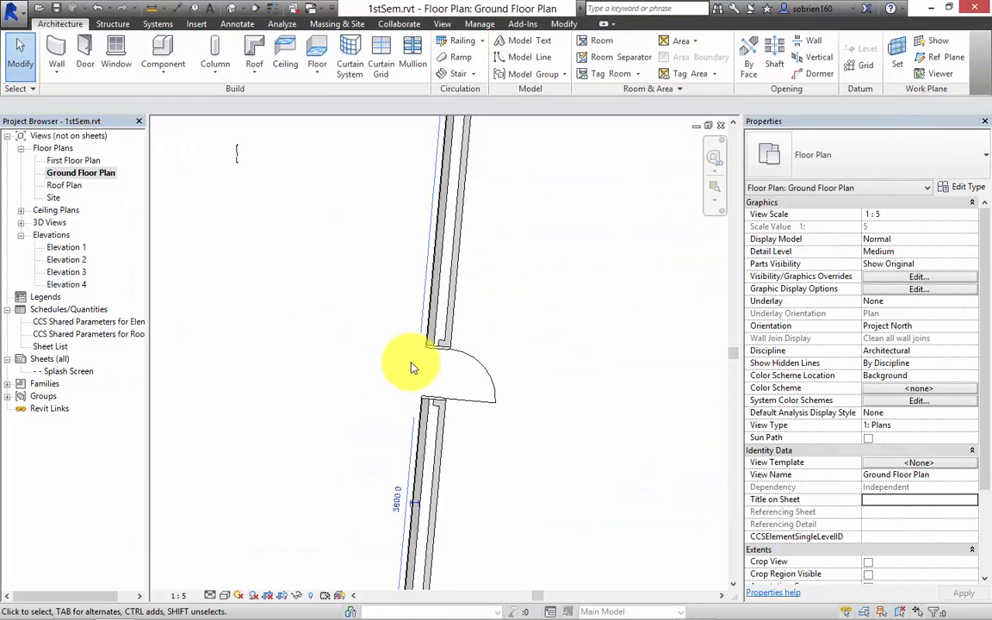
Step: Examine in plan how the Test Wall's layers wrap at the lower jamb of the door opening
scroll(454, 421, up, 5)
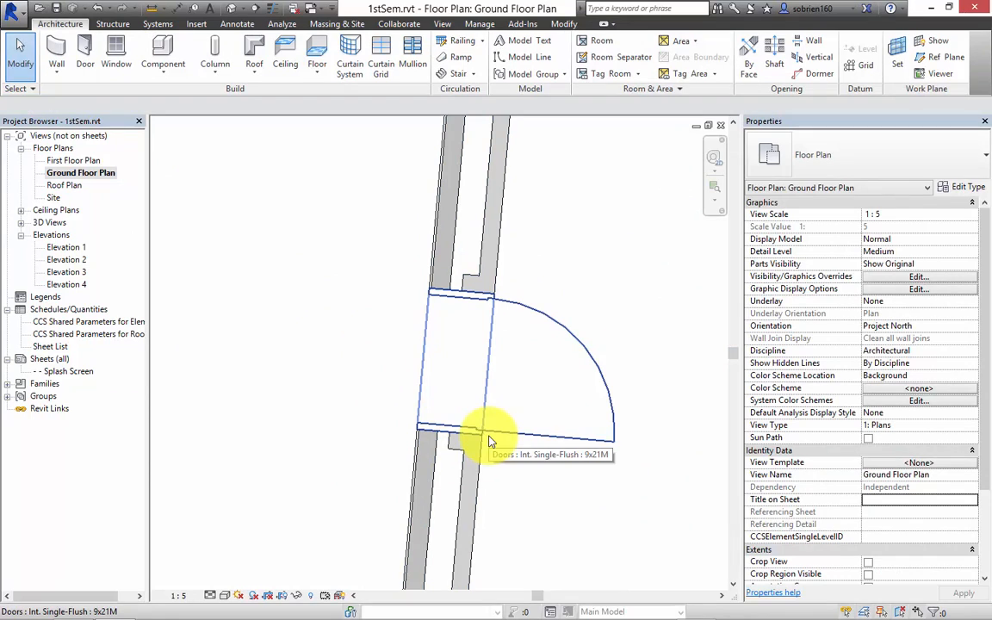
scroll(492, 443, down, 4)
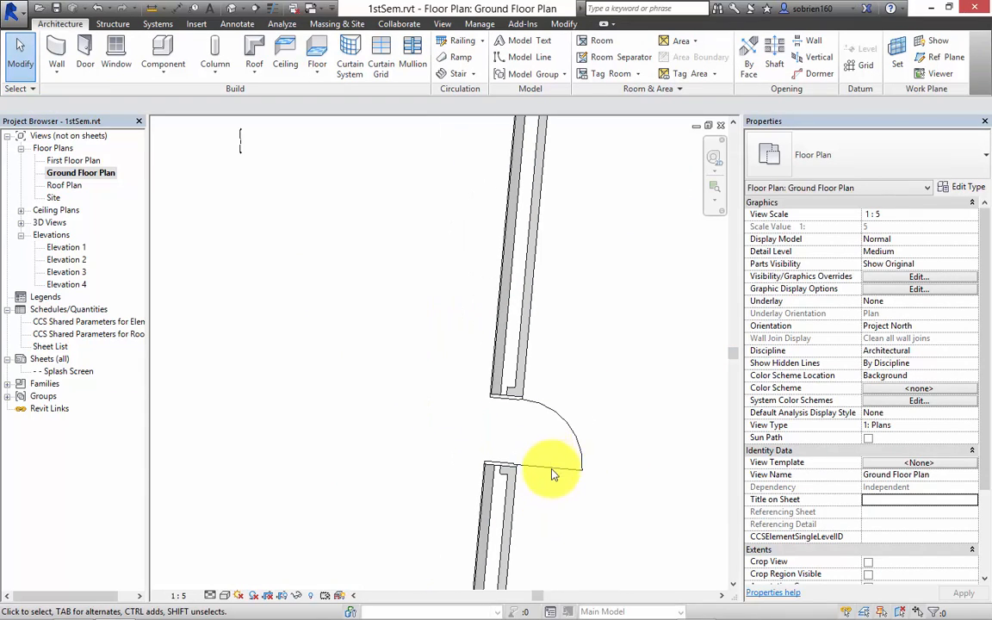
scroll(516, 469, up, 5)
click(439, 441)
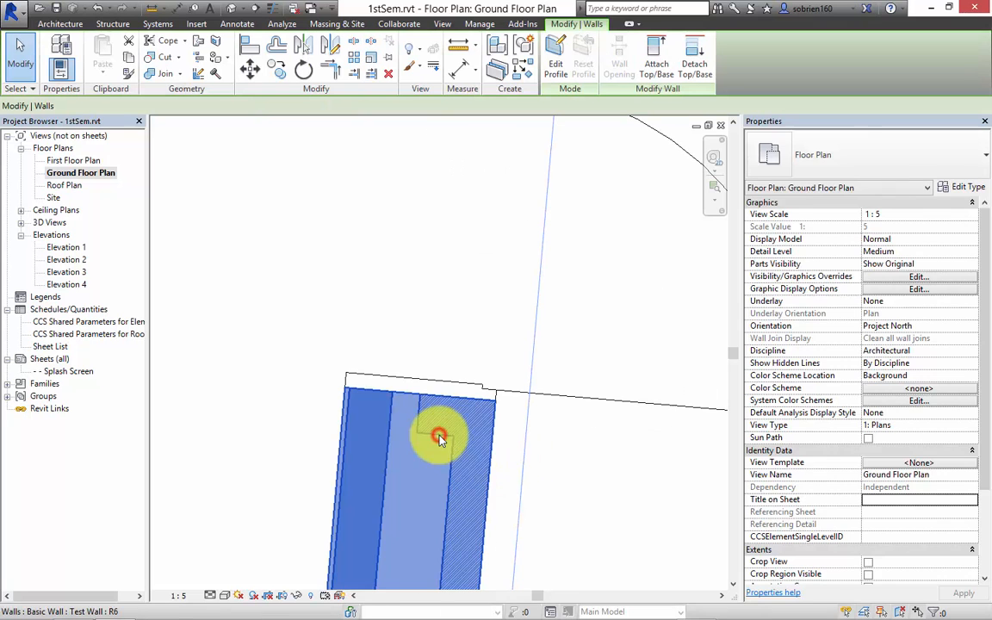
scroll(573, 470, down, 1)
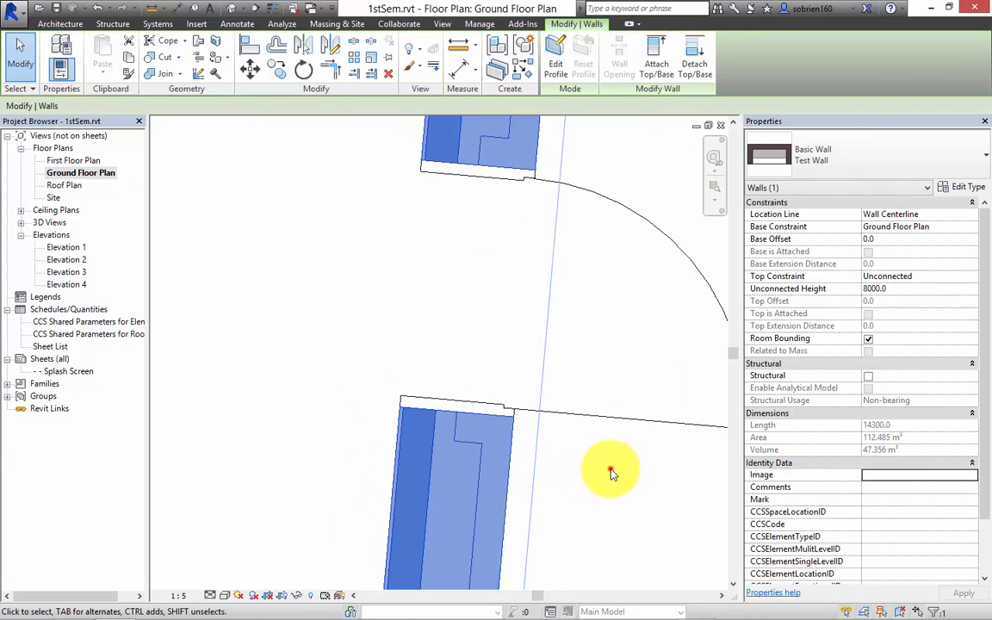
click(609, 470)
scroll(425, 442, up, 3)
scroll(496, 423, up, 1)
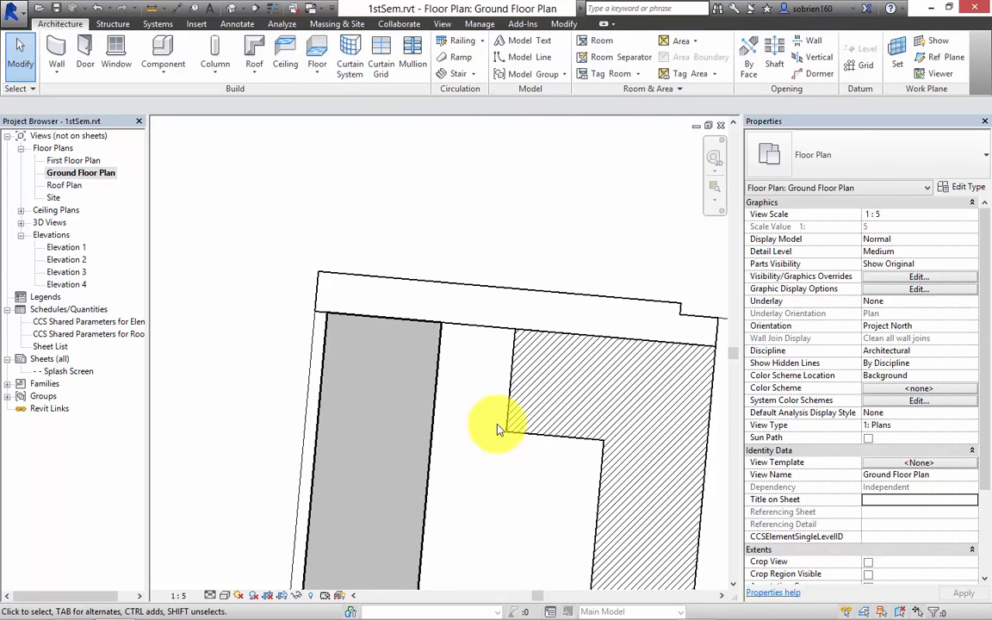
scroll(502, 431, down, 3)
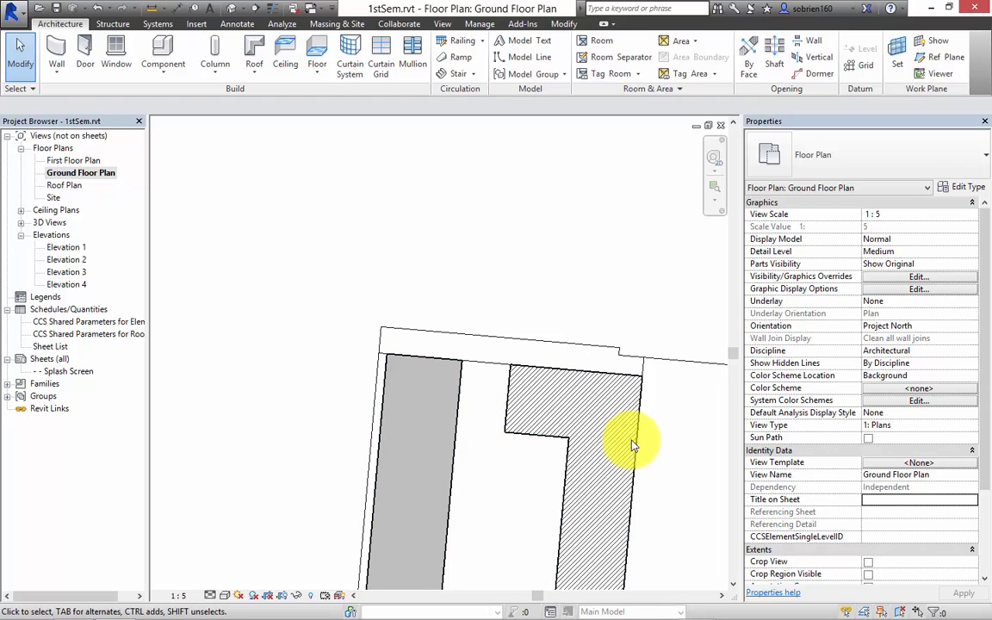
scroll(635, 441, down, 5)
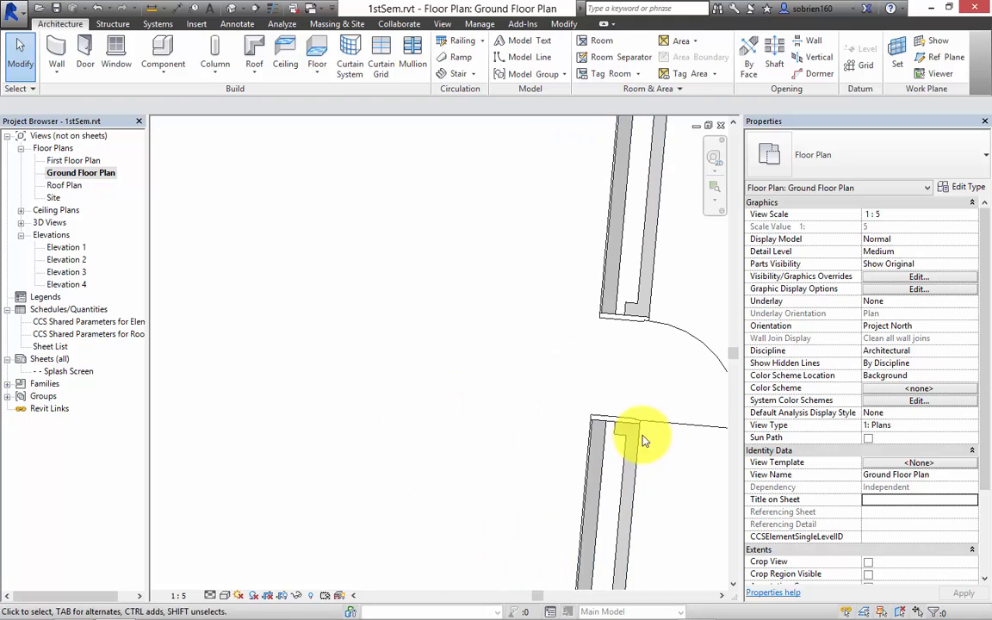
Step: Compare the layer wrapping at the wall's free end with that at the upper jamb of the door opening
middle_drag(637, 457, 545, 342)
scroll(551, 348, down, 3)
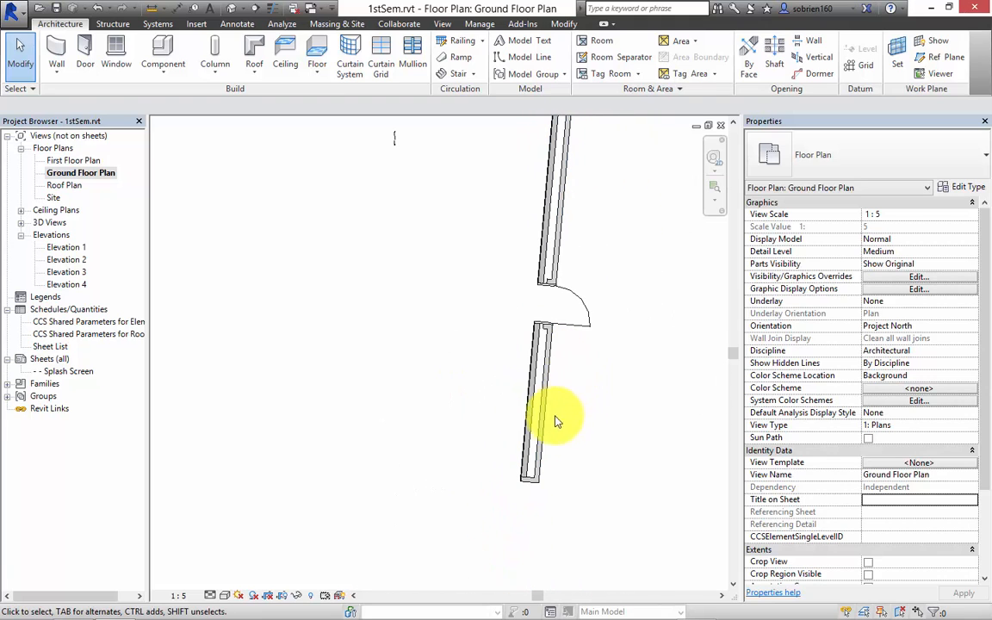
middle_drag(558, 421, 554, 394)
scroll(550, 397, up, 2)
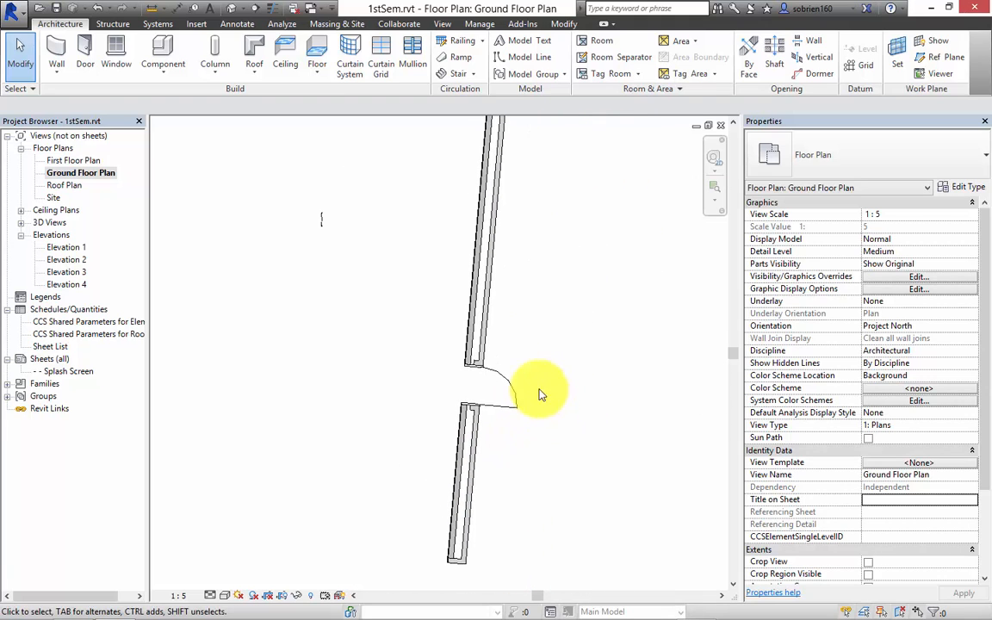
scroll(493, 340, up, 4)
scroll(496, 352, up, 2)
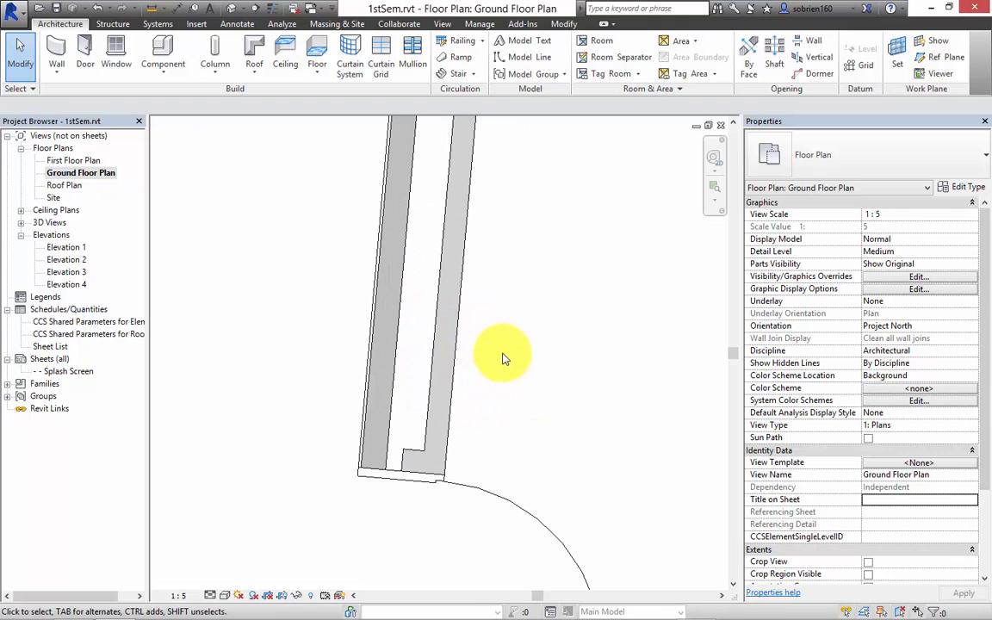
scroll(502, 361, down, 4)
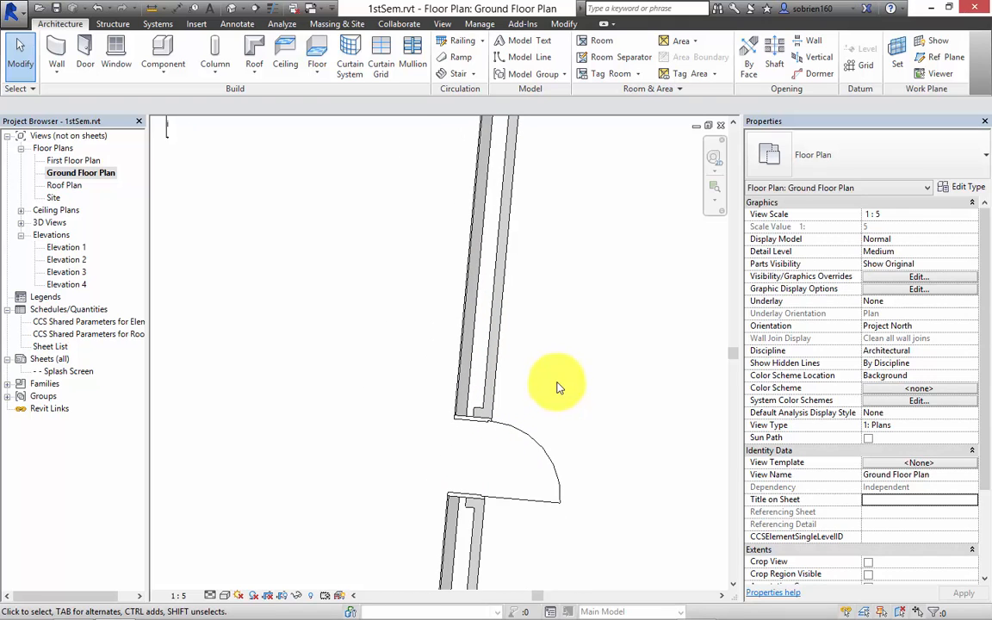
scroll(555, 379, down, 2)
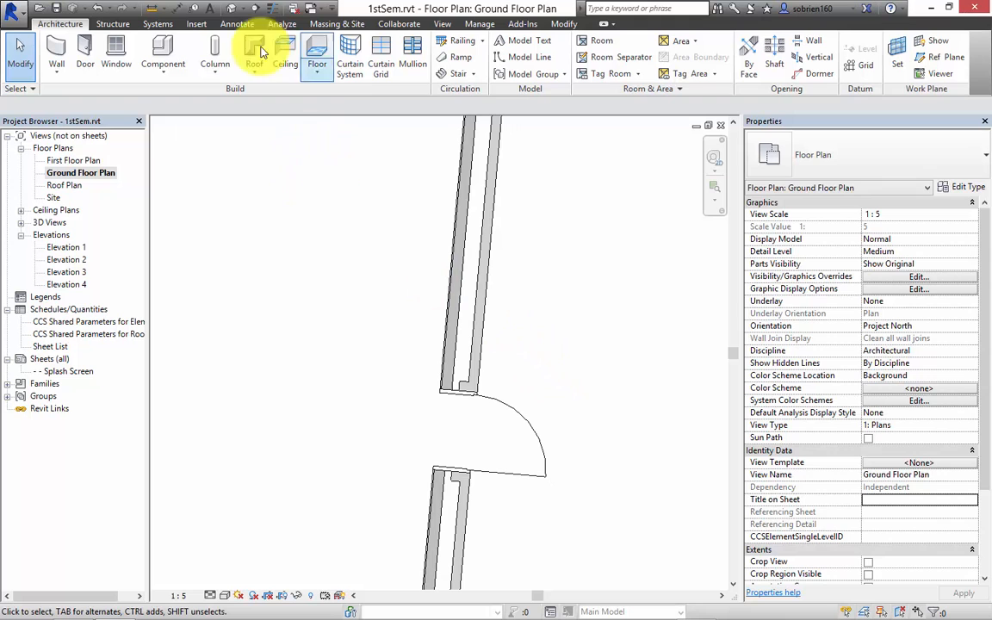
Step: Open the default 3D view and examine the door in the Test Wall
click(226, 9)
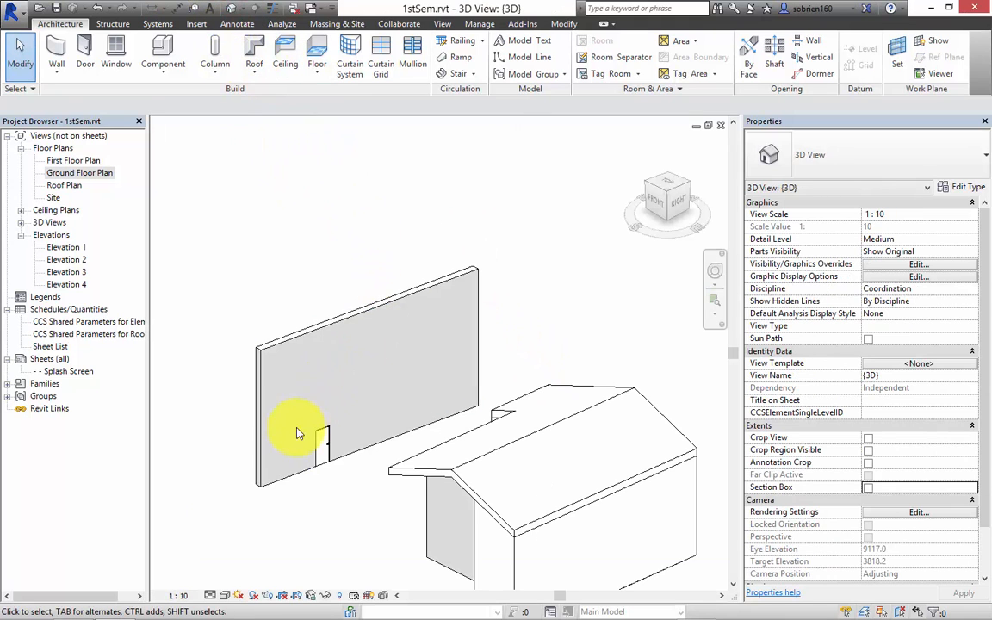
scroll(258, 517, up, 3)
scroll(258, 516, up, 5)
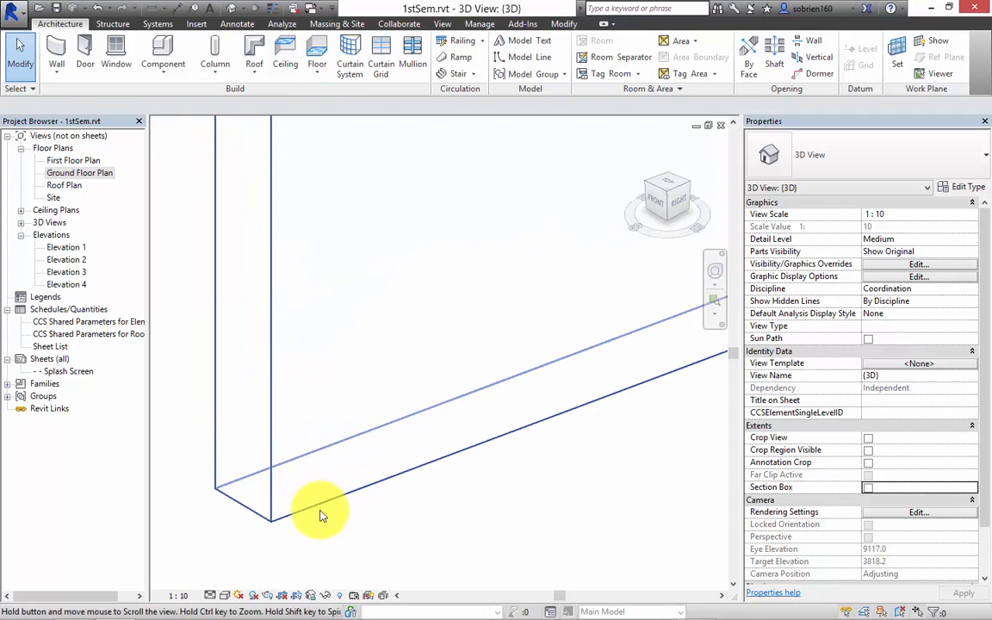
scroll(327, 523, up, 3)
scroll(511, 348, up, 3)
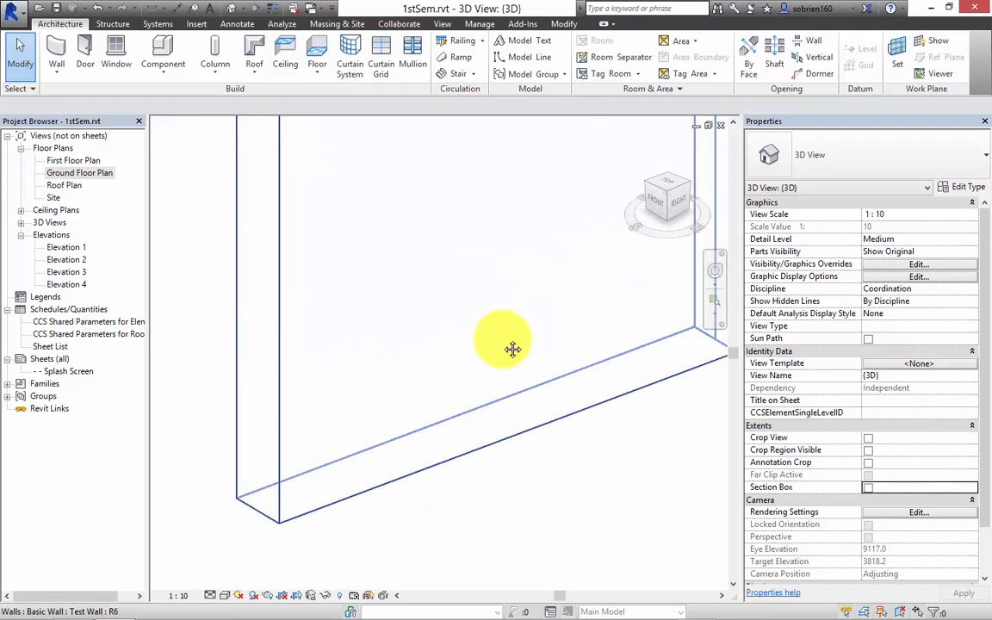
middle_drag(620, 172, 577, 230)
scroll(573, 207, up, 1)
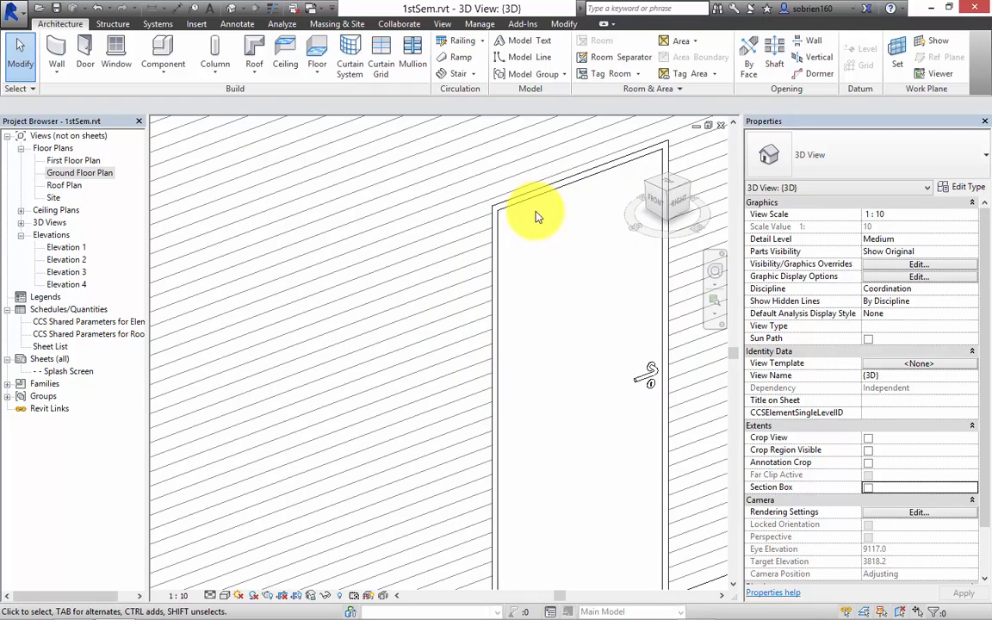
scroll(534, 216, down, 1)
scroll(531, 249, down, 1)
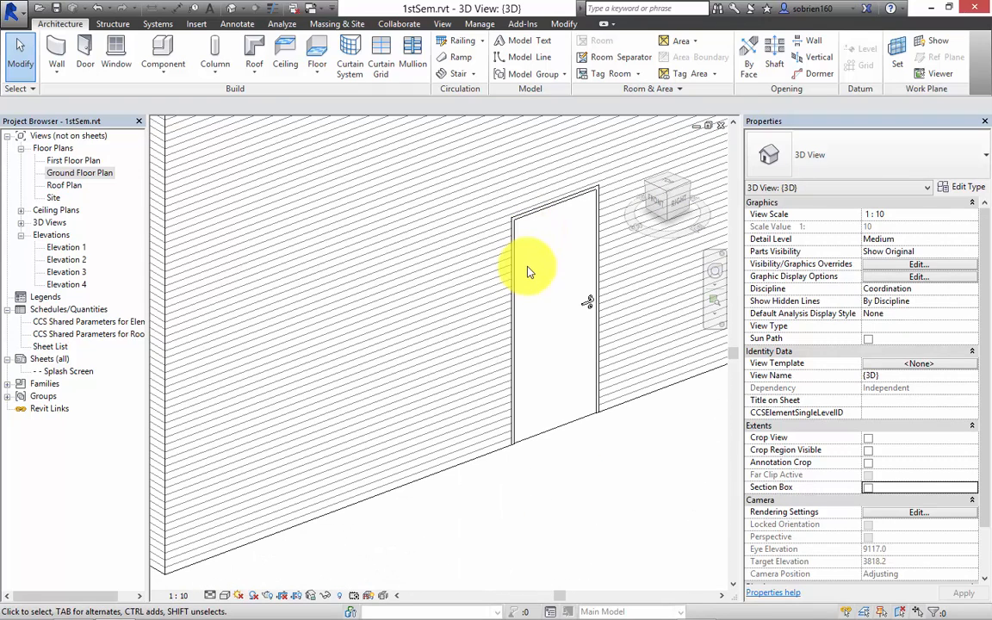
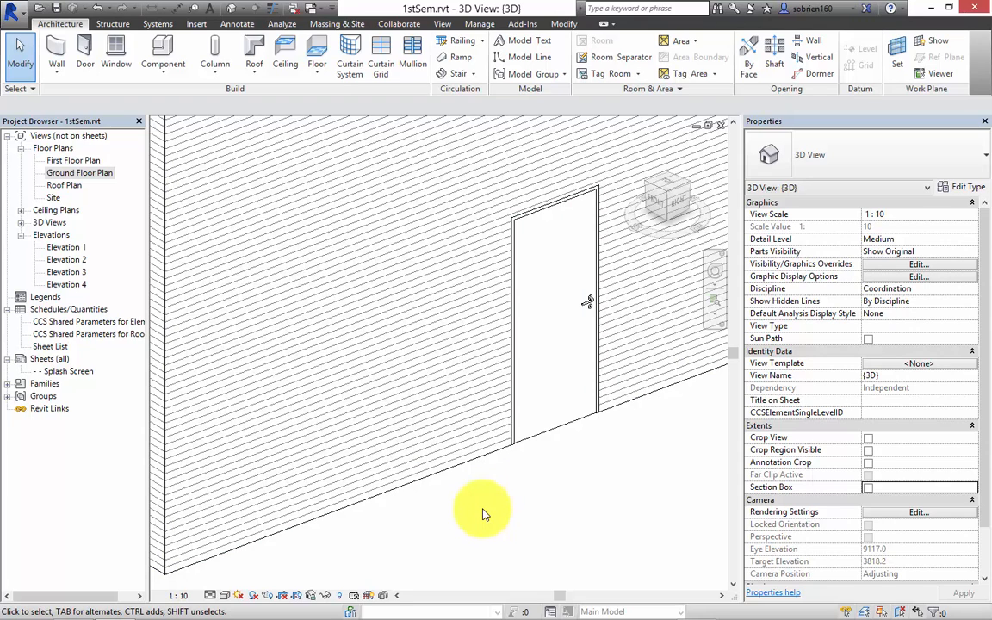
Step: Inspect the upper corner and head of the door opening for how the wall meets the frame in 3D
mouse_move(489, 485)
middle_down()
mouse_move(547, 451)
mouse_move(541, 443)
mouse_move(496, 466)
middle_up()
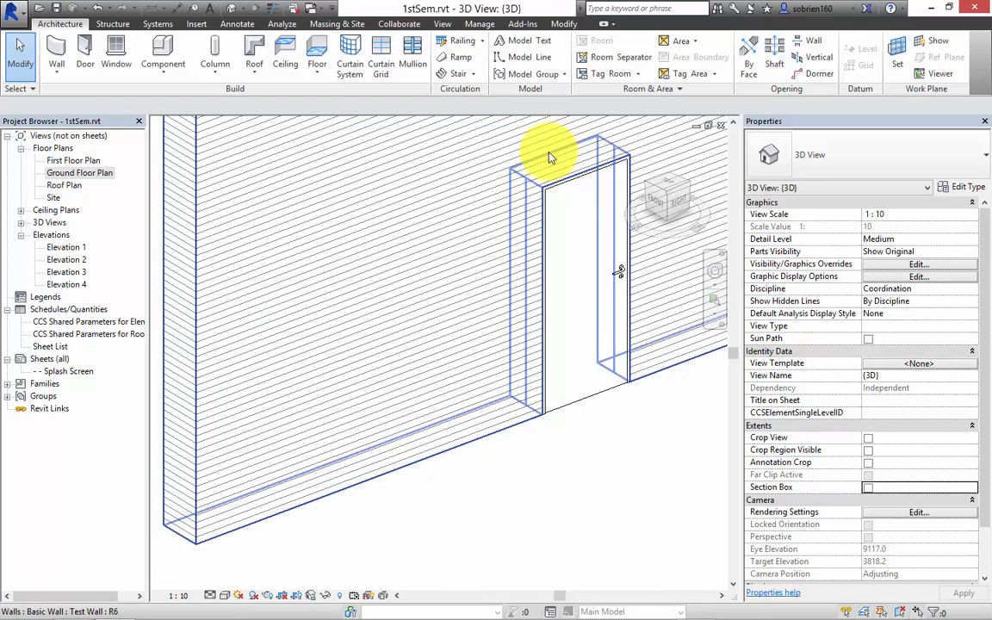
scroll(549, 157, up, 3)
scroll(559, 344, down, 5)
scroll(543, 396, up, 5)
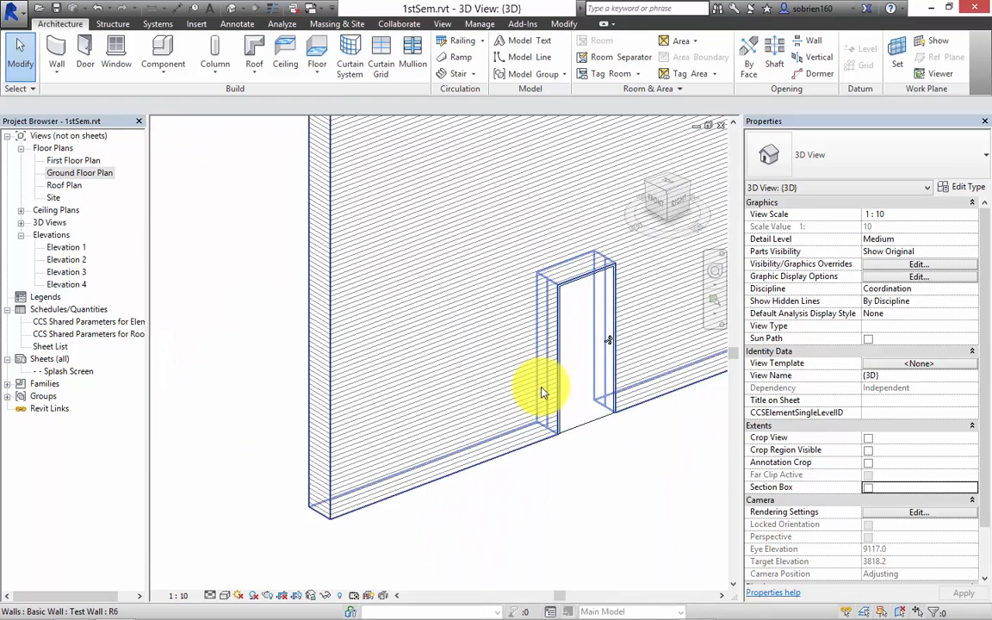
scroll(569, 366, down, 4)
scroll(565, 134, up, 6)
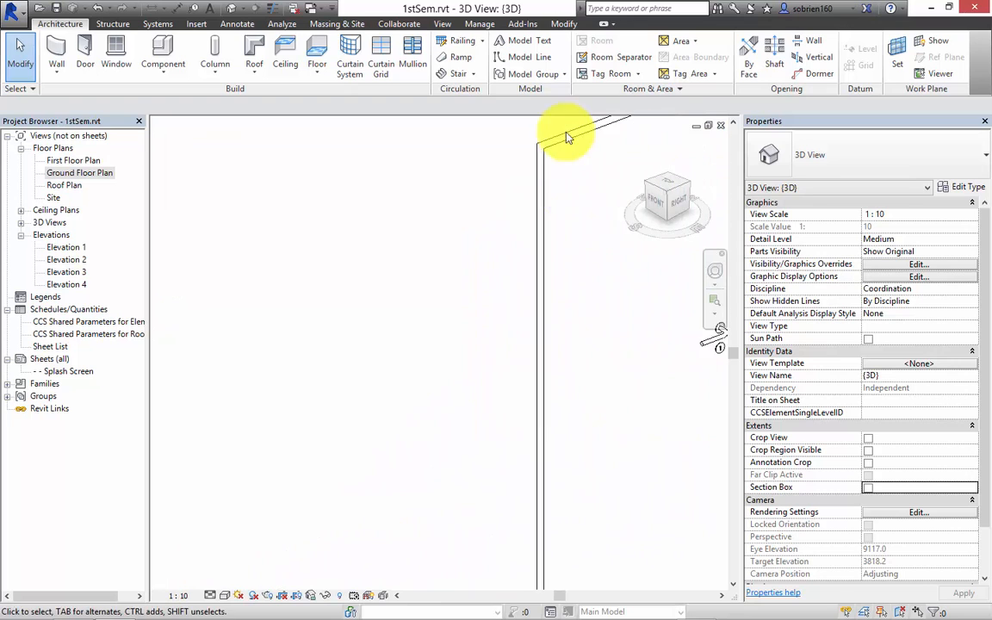
middle_drag(558, 151, 565, 221)
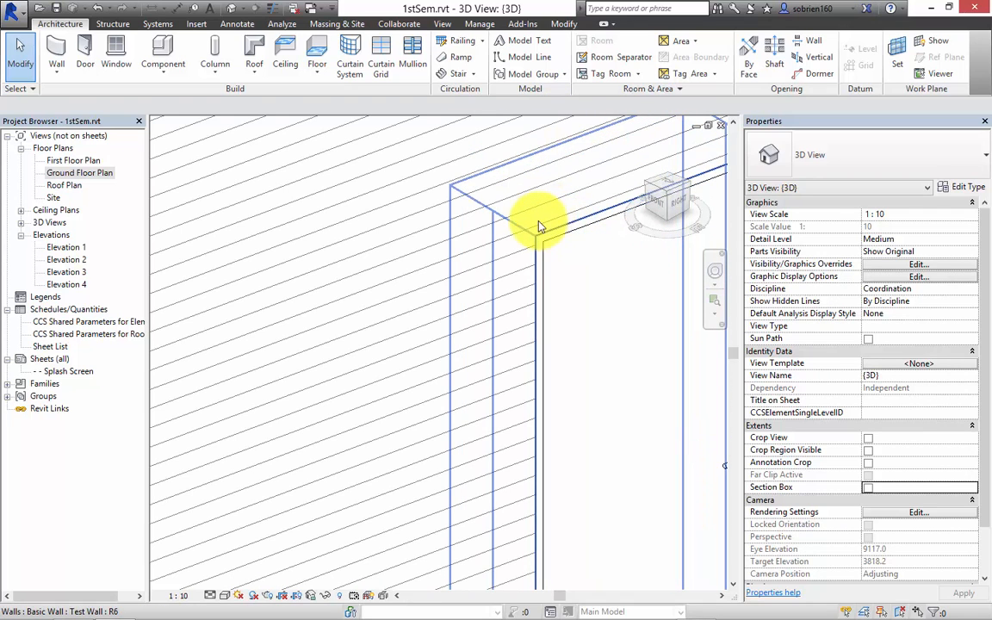
scroll(542, 226, up, 1)
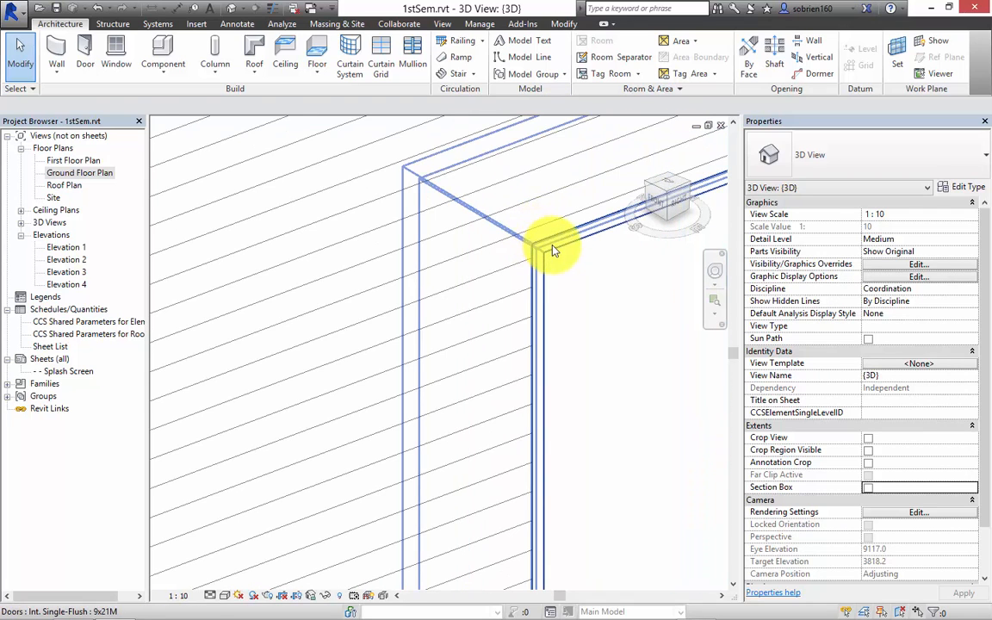
scroll(553, 281, down, 1)
scroll(555, 281, up, 2)
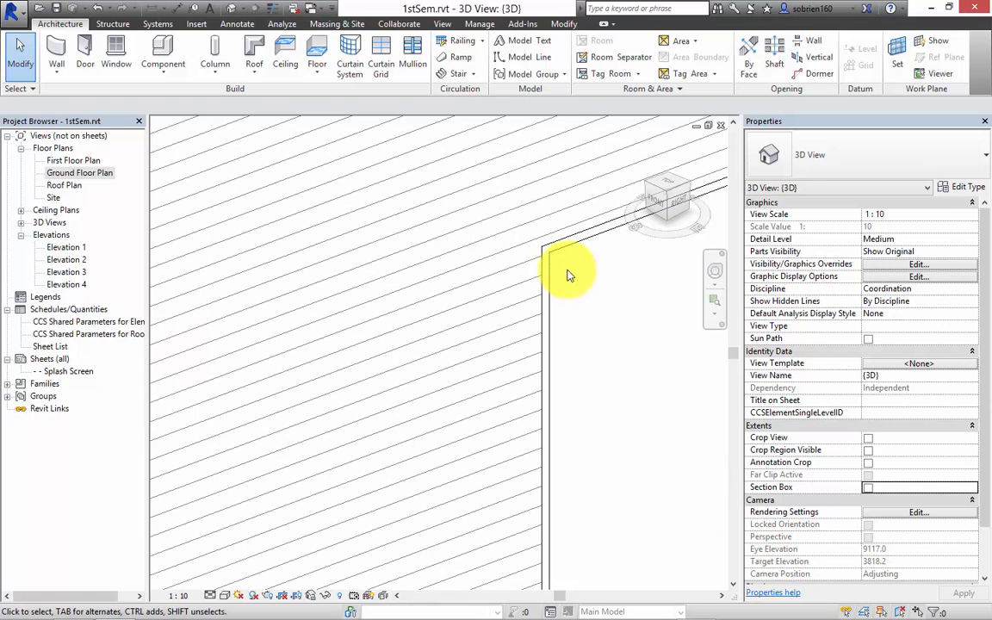
scroll(559, 273, down, 2)
scroll(603, 302, up, 2)
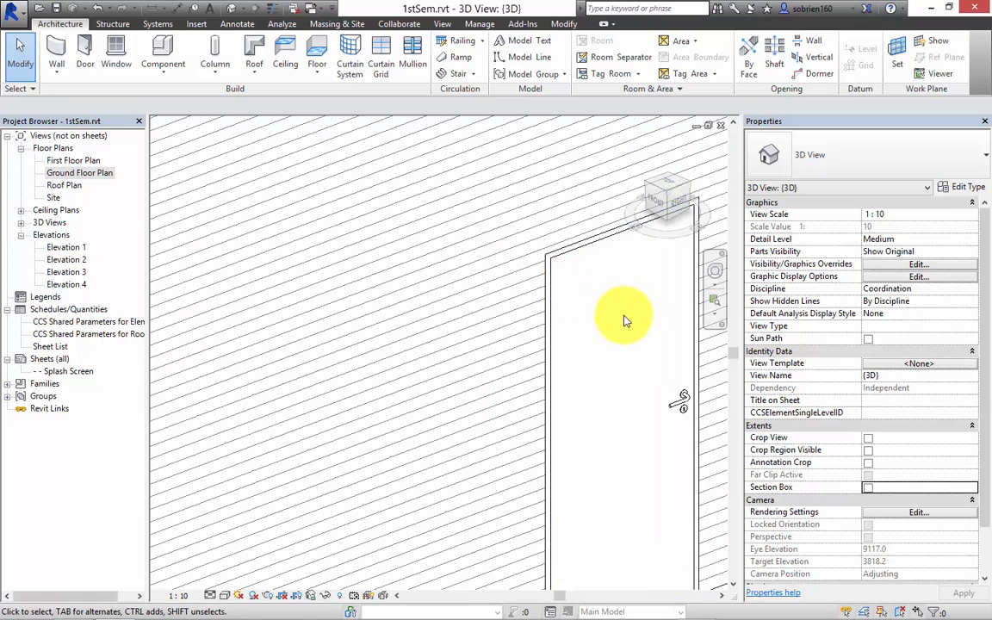
scroll(531, 332, down, 3)
scroll(527, 314, down, 1)
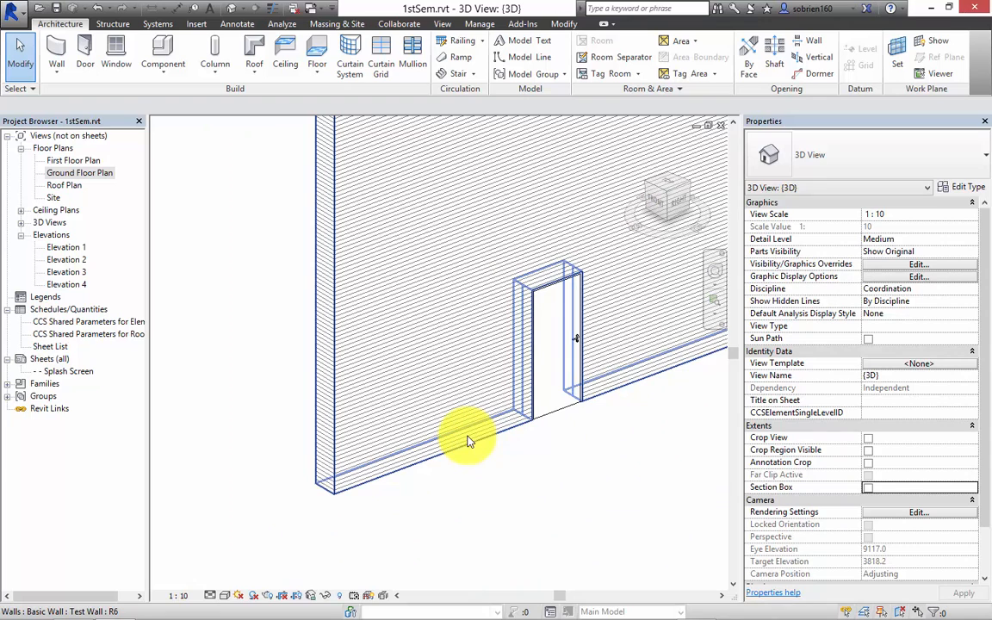
scroll(543, 282, up, 5)
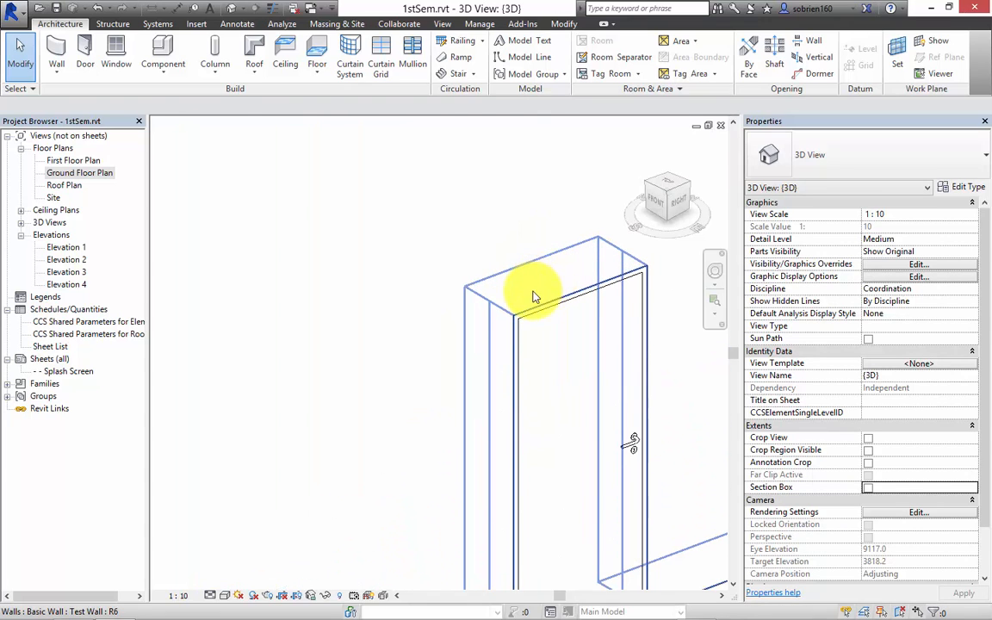
click(474, 325)
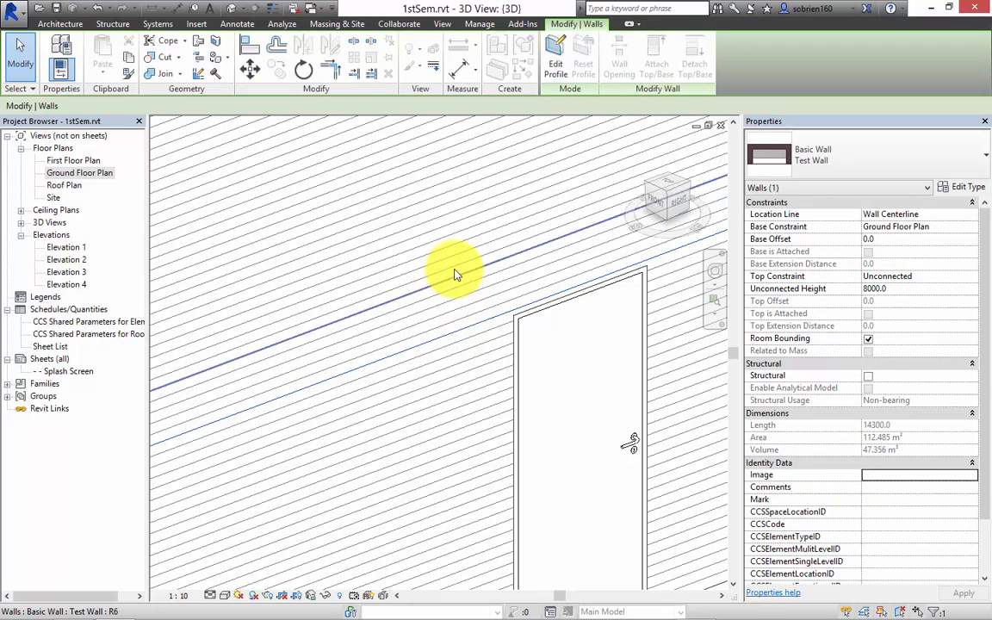
click(250, 48)
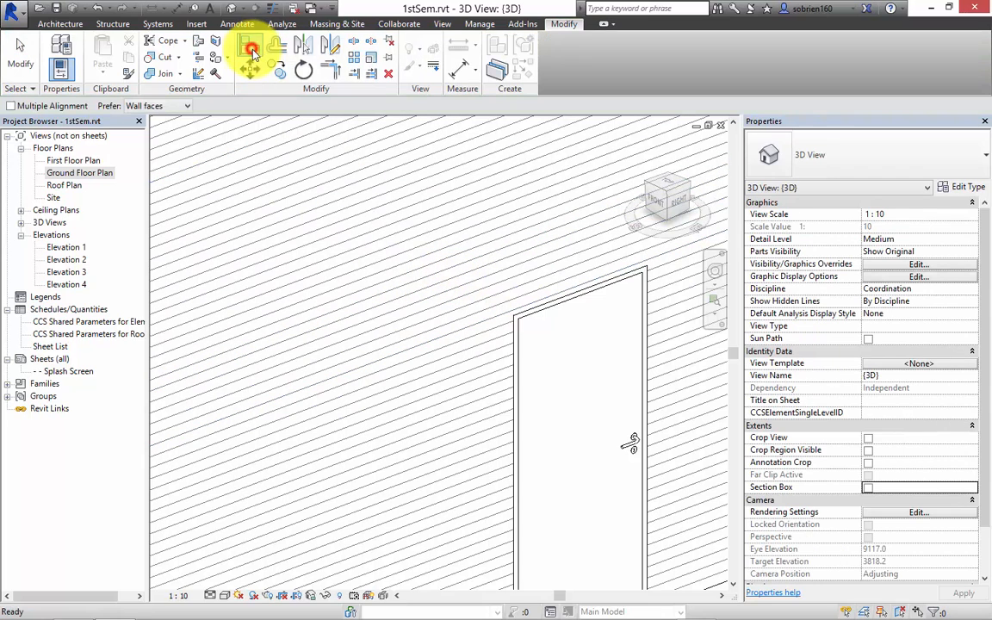
key(Tab)
click(534, 314)
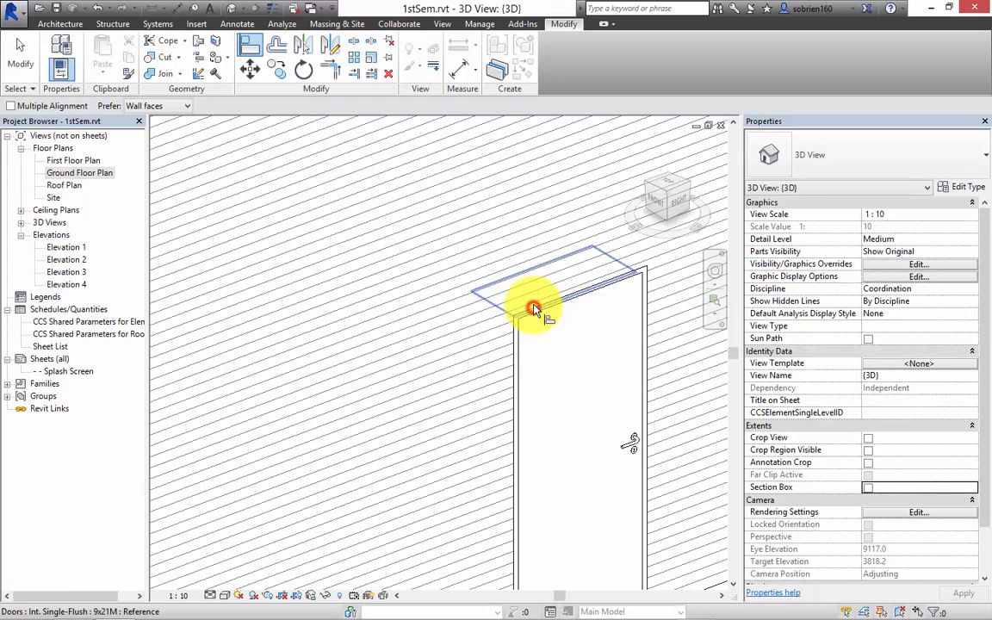
scroll(480, 319, up, 3)
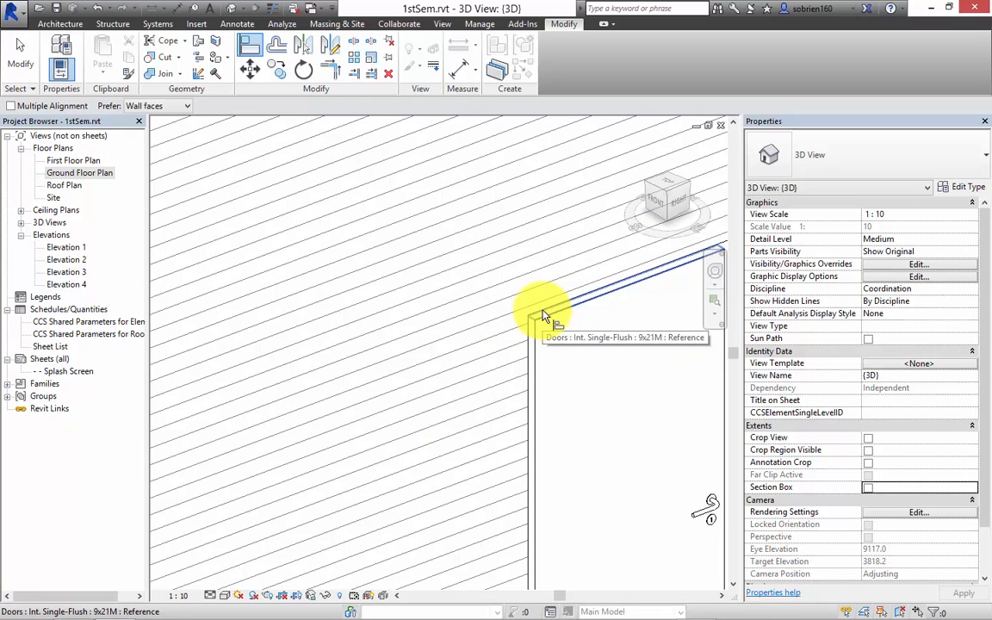
key(Escape)
Step: Align the Test Wall's surface pattern line just above the door with the top of the door opening
key(Tab)
click(514, 311)
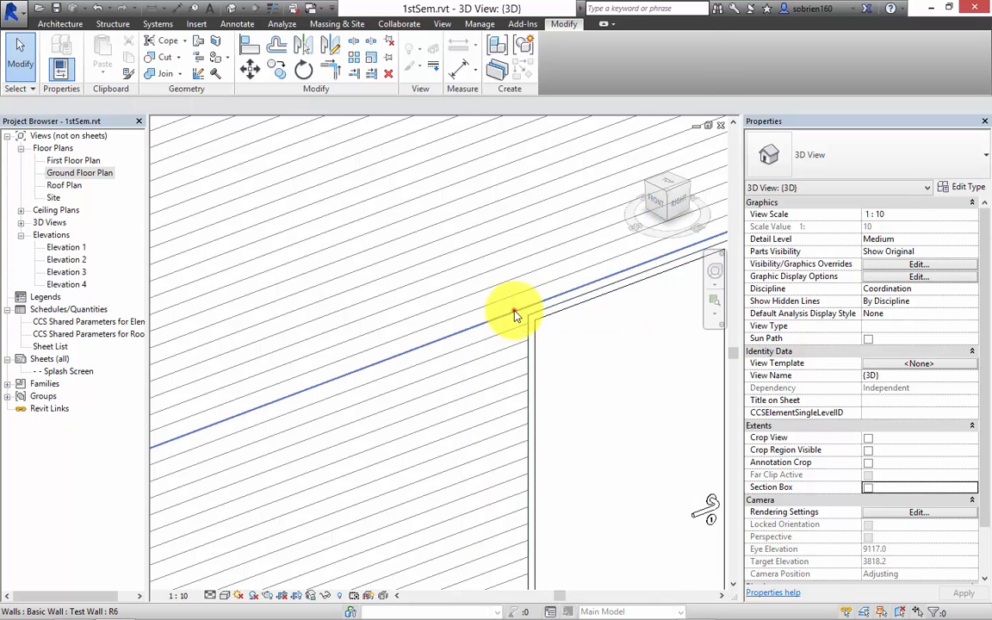
click(252, 56)
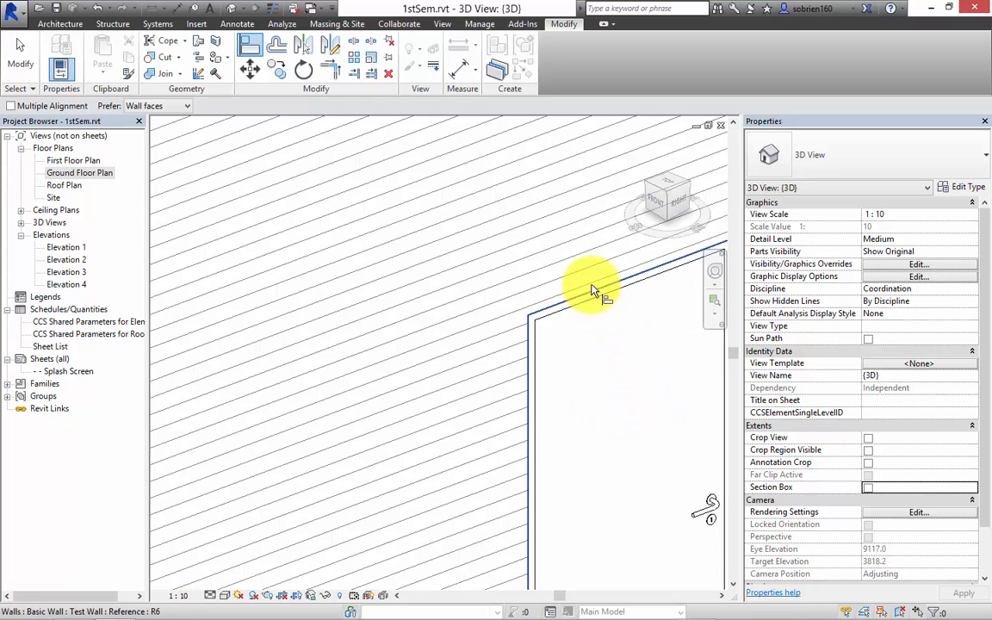
key(Tab)
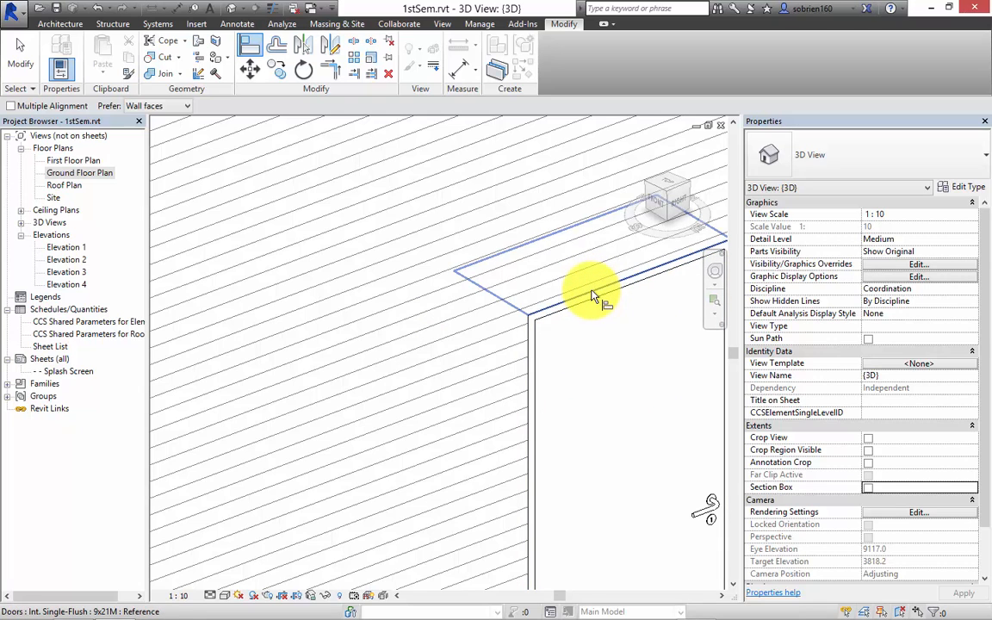
click(591, 296)
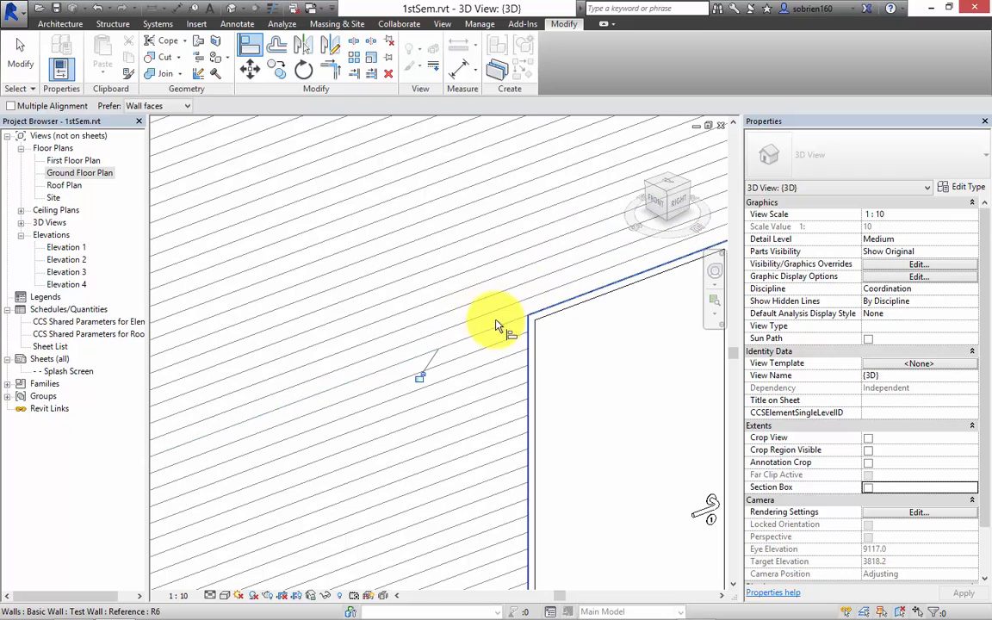
scroll(456, 383, down, 5)
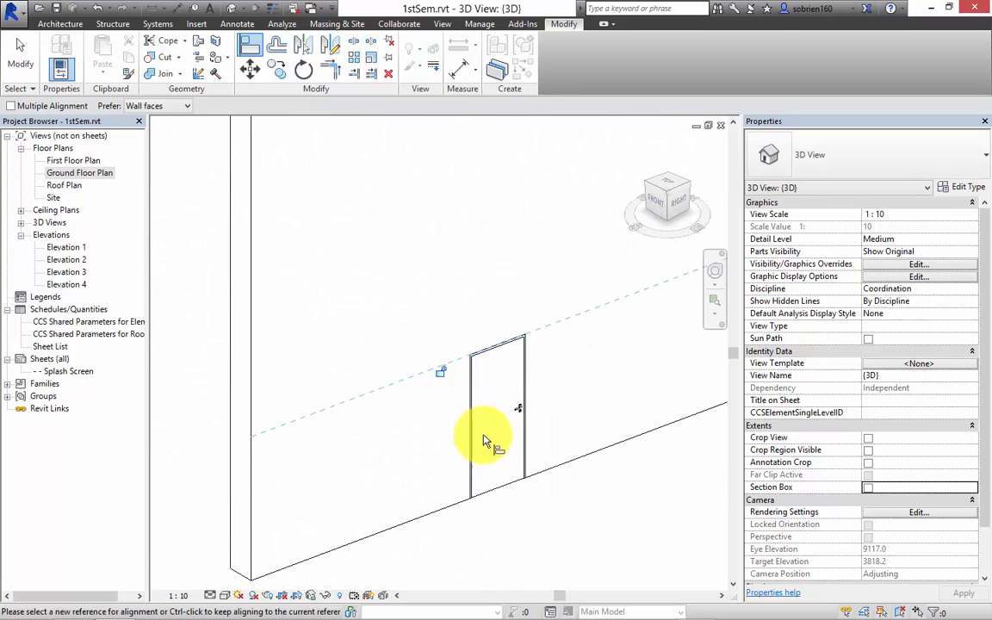
scroll(483, 439, up, 5)
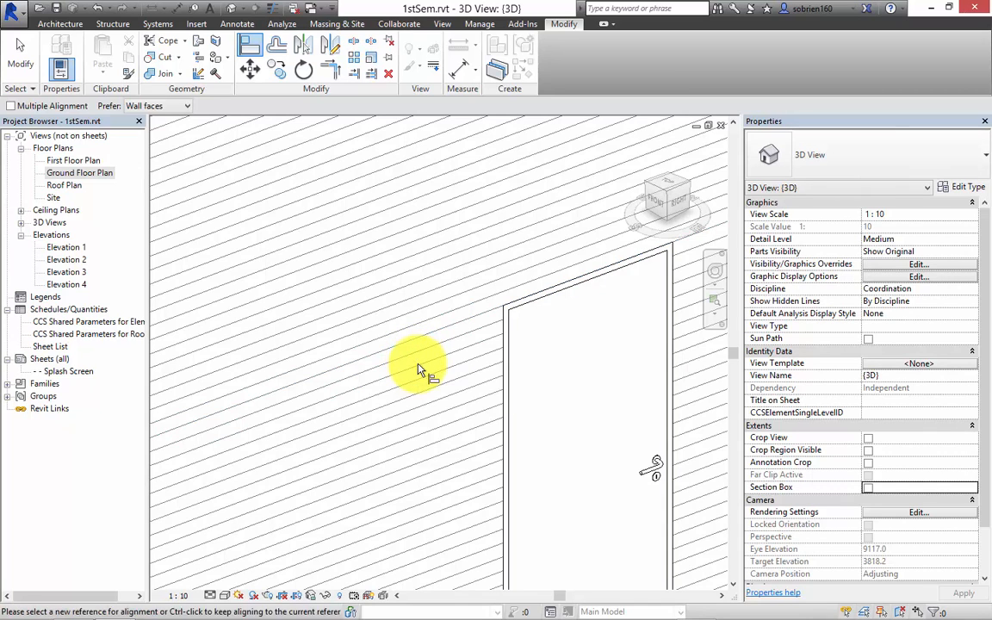
key(Escape)
Step: Inspect the full door and its lower corner for how the aligned surface pattern meets the opening and the wall base
middle_drag(427, 367, 410, 304)
scroll(405, 318, down, 2)
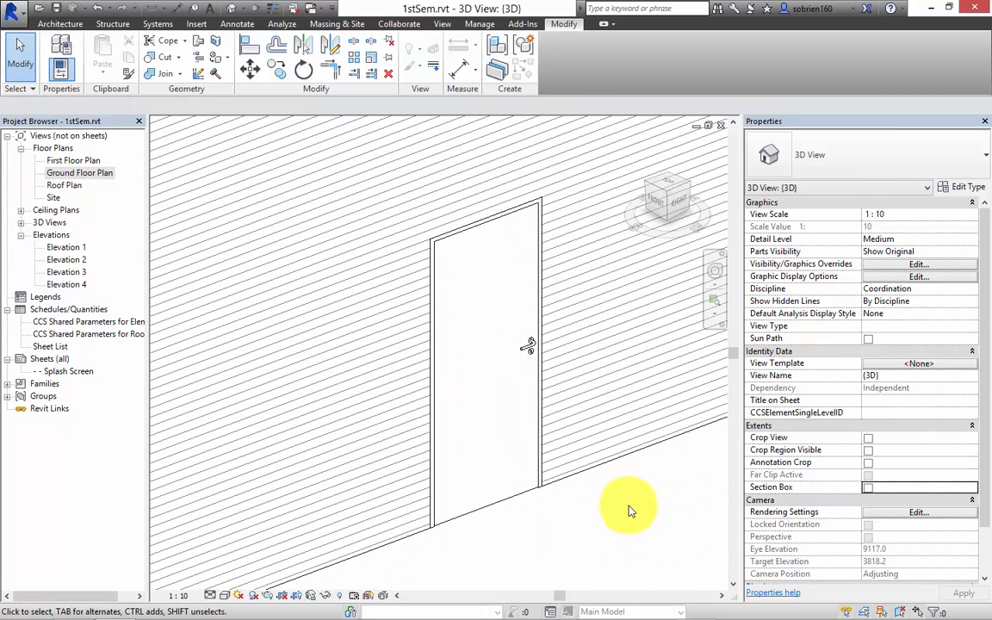
scroll(568, 499, up, 1)
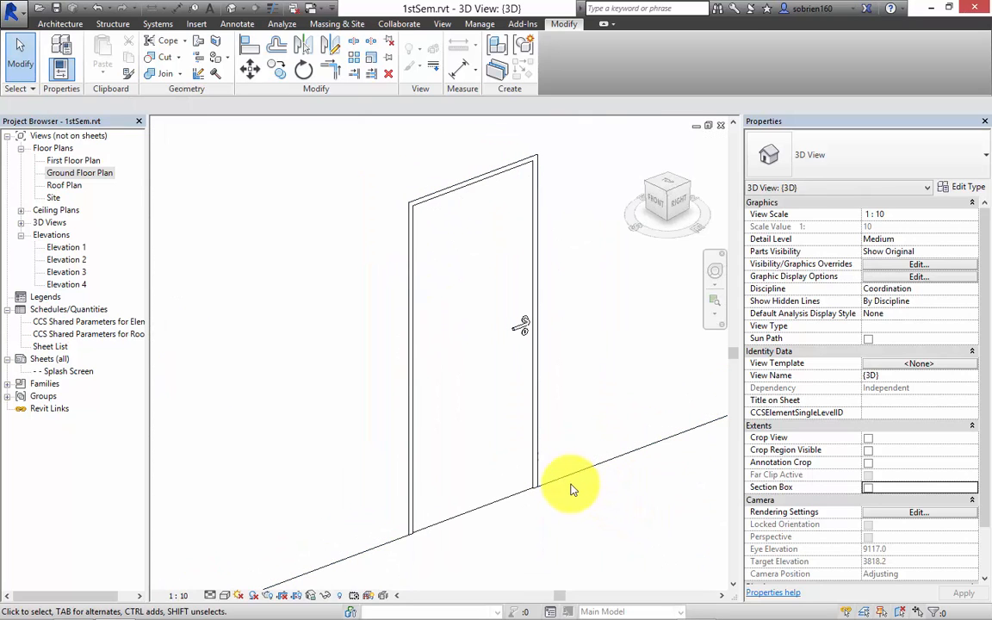
scroll(564, 500, up, 3)
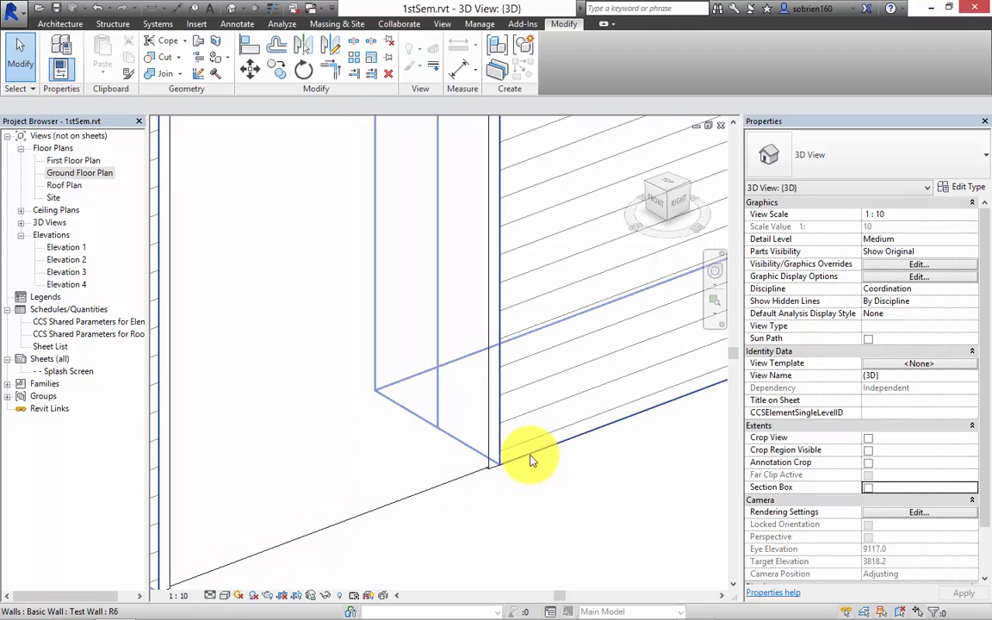
scroll(554, 501, down, 5)
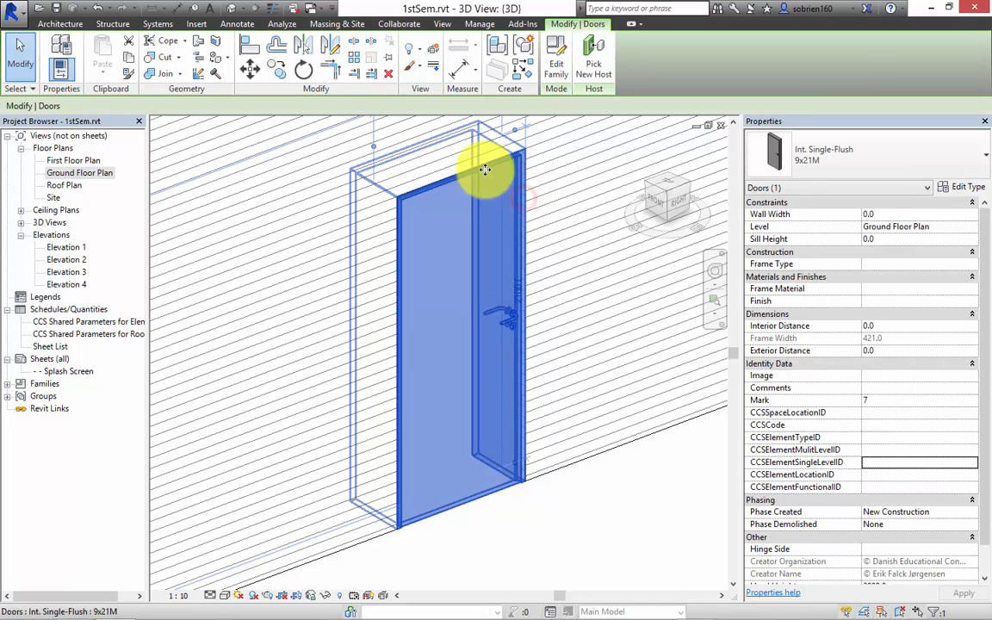
scroll(538, 454, up, 4)
scroll(551, 517, down, 2)
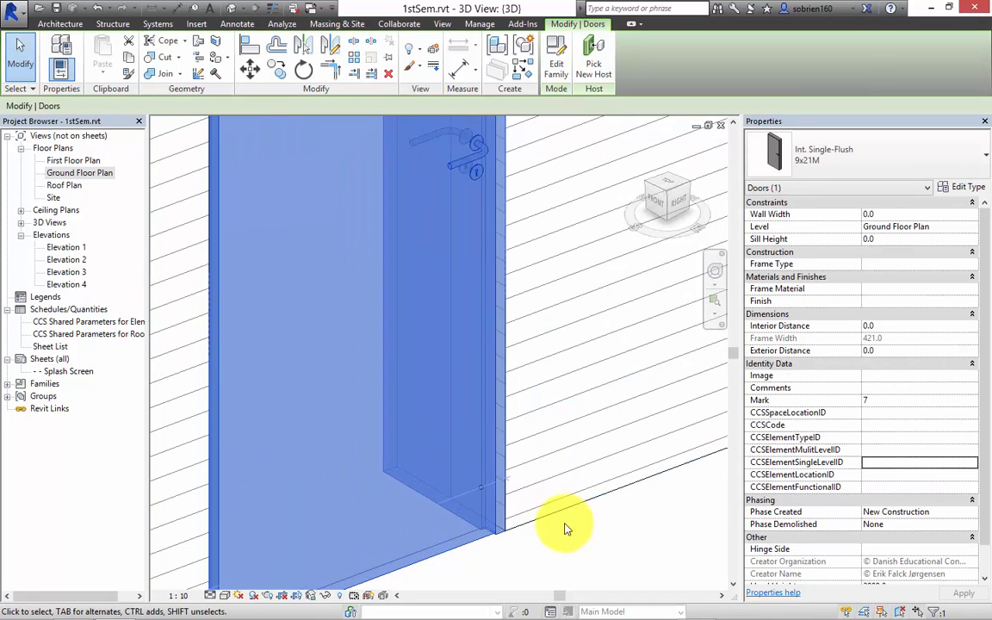
scroll(553, 531, down, 2)
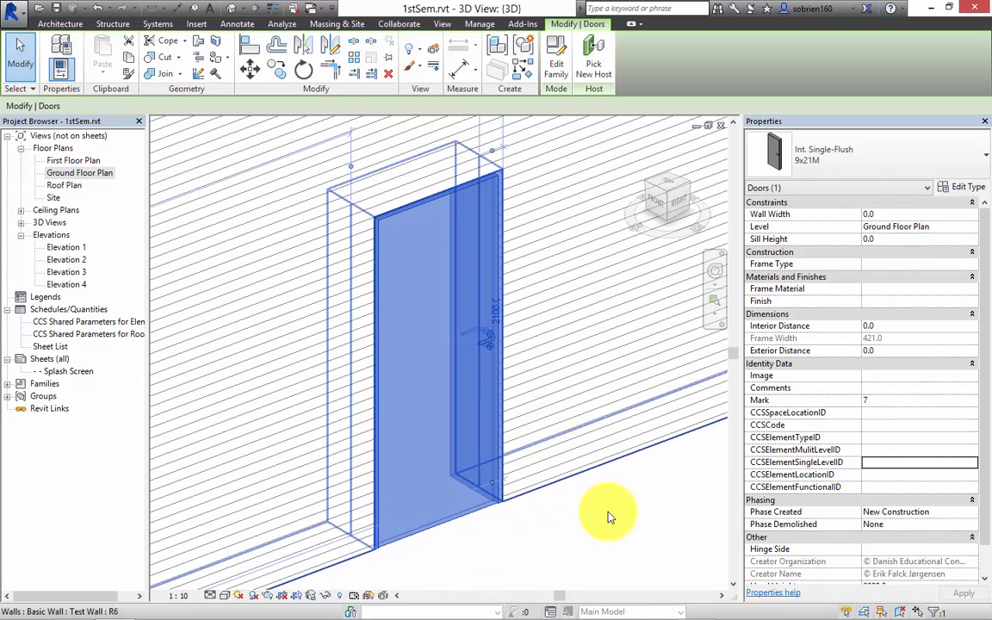
click(541, 510)
scroll(541, 509, up, 5)
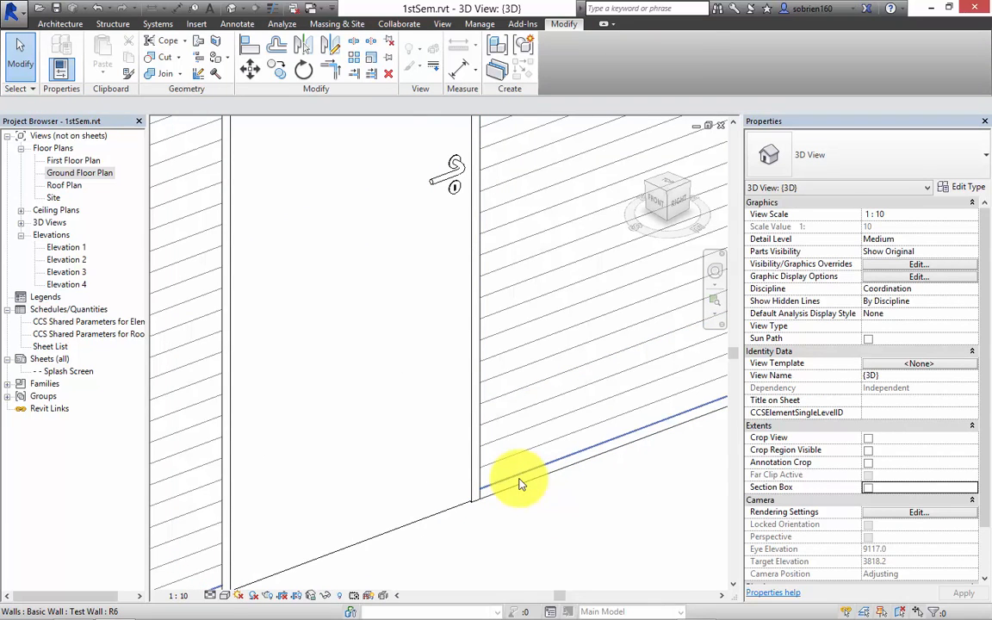
click(518, 474)
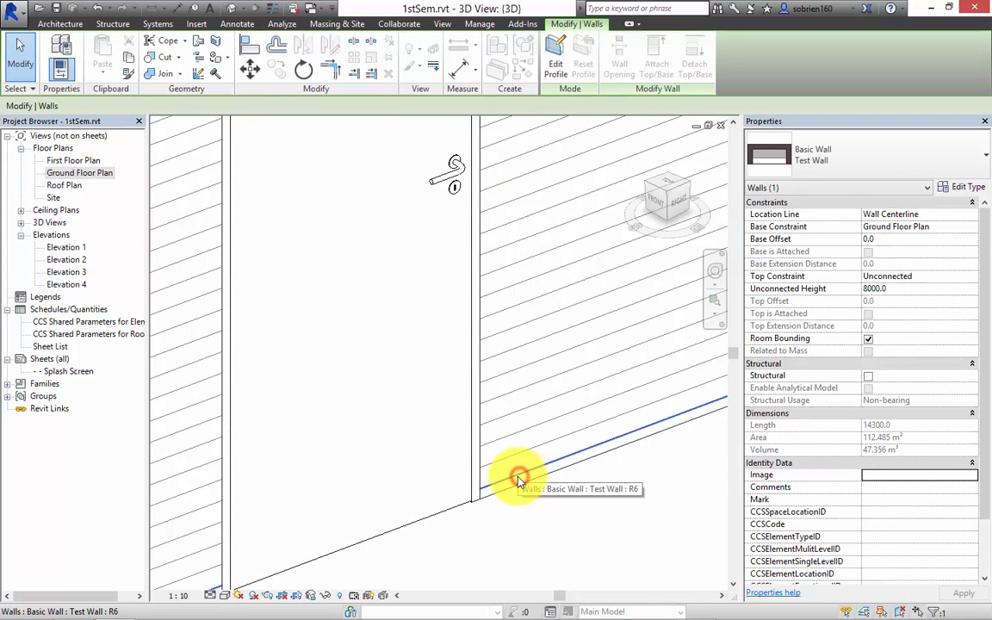
click(250, 50)
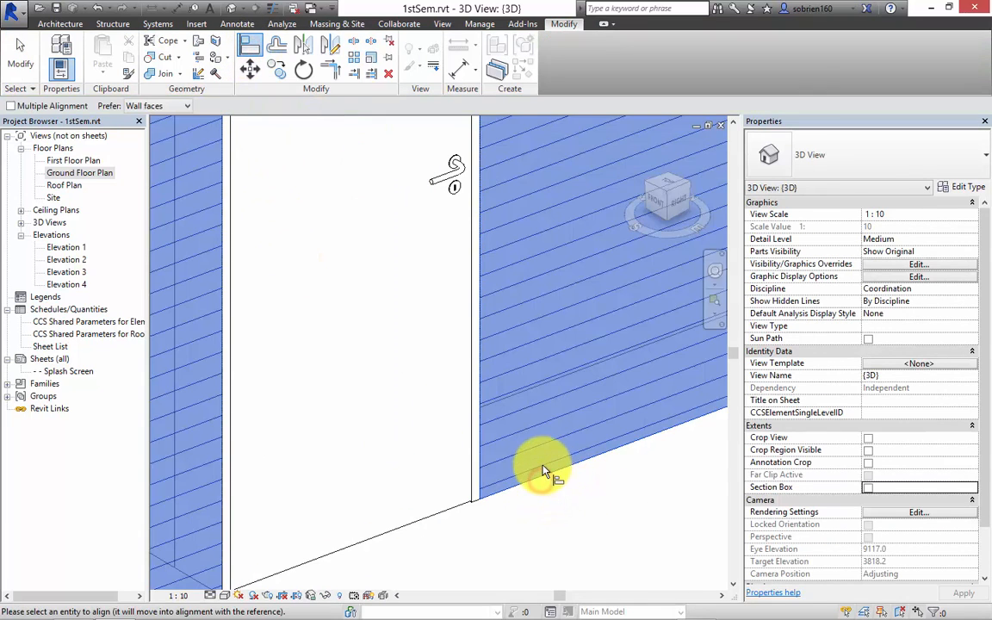
key(Escape)
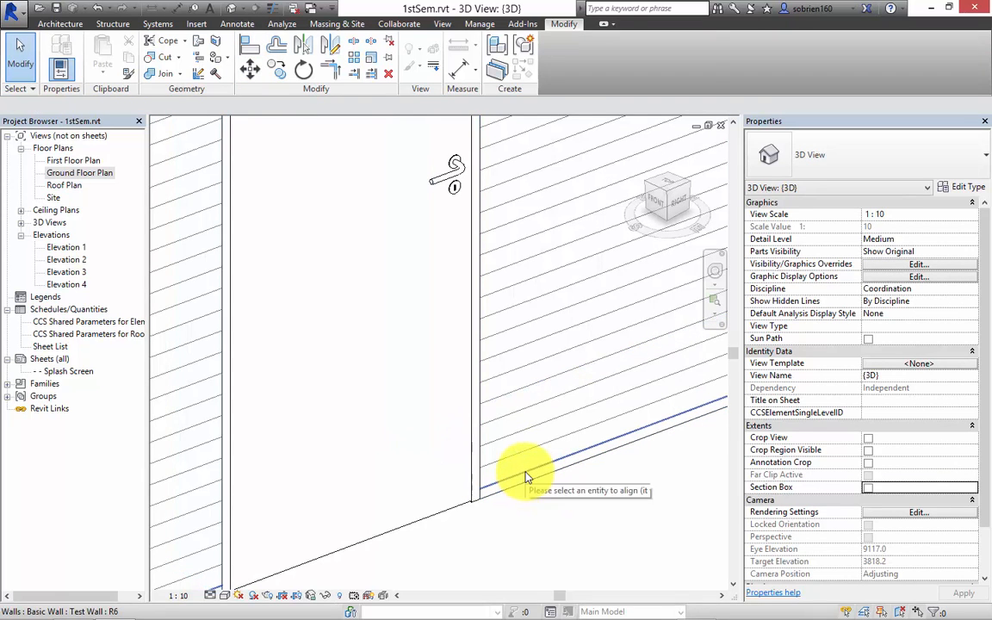
Step: Align the lowest surface pattern line beside the door with the bottom edge of the Test Wall
click(524, 474)
click(250, 50)
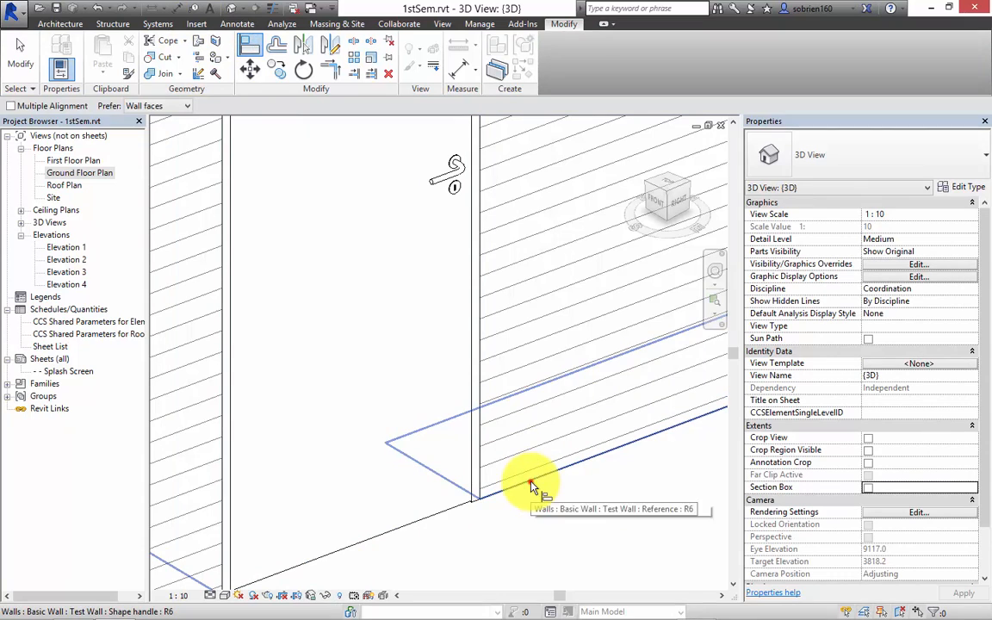
click(529, 474)
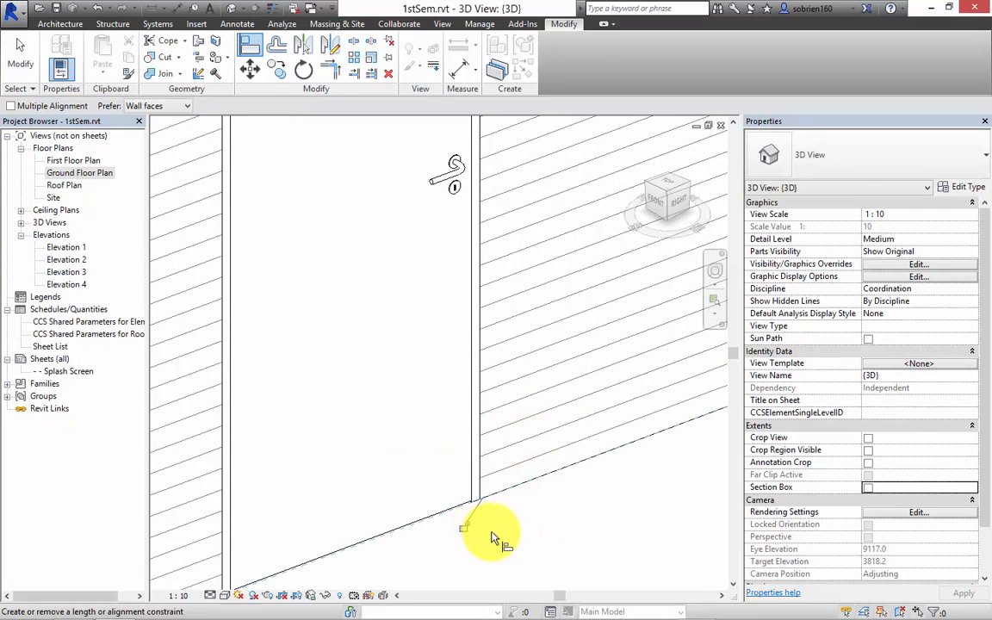
scroll(496, 534, down, 3)
key(Escape)
key(Escape)
scroll(548, 538, down, 2)
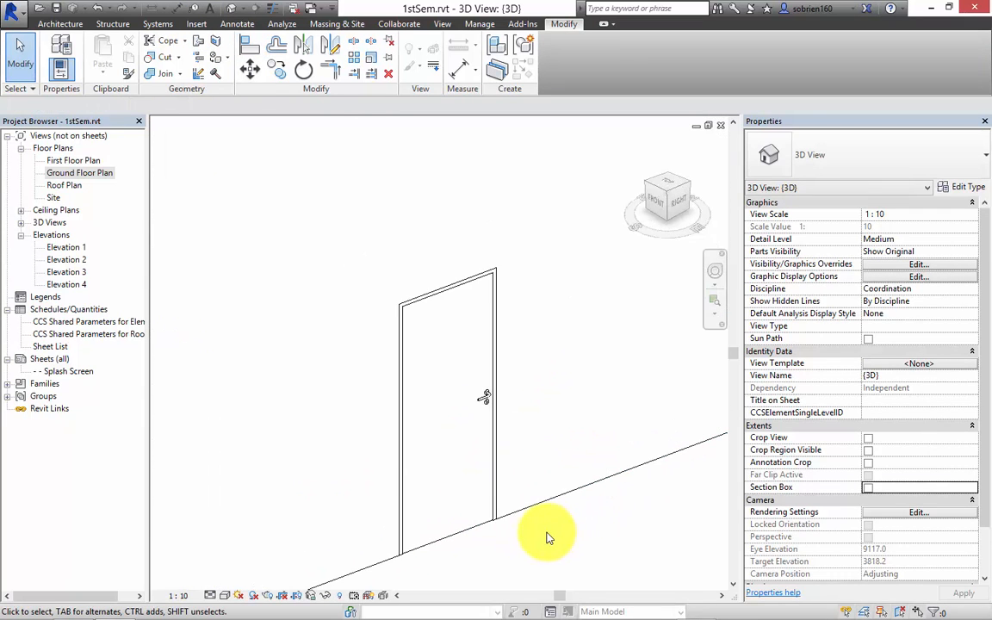
scroll(564, 541, down, 5)
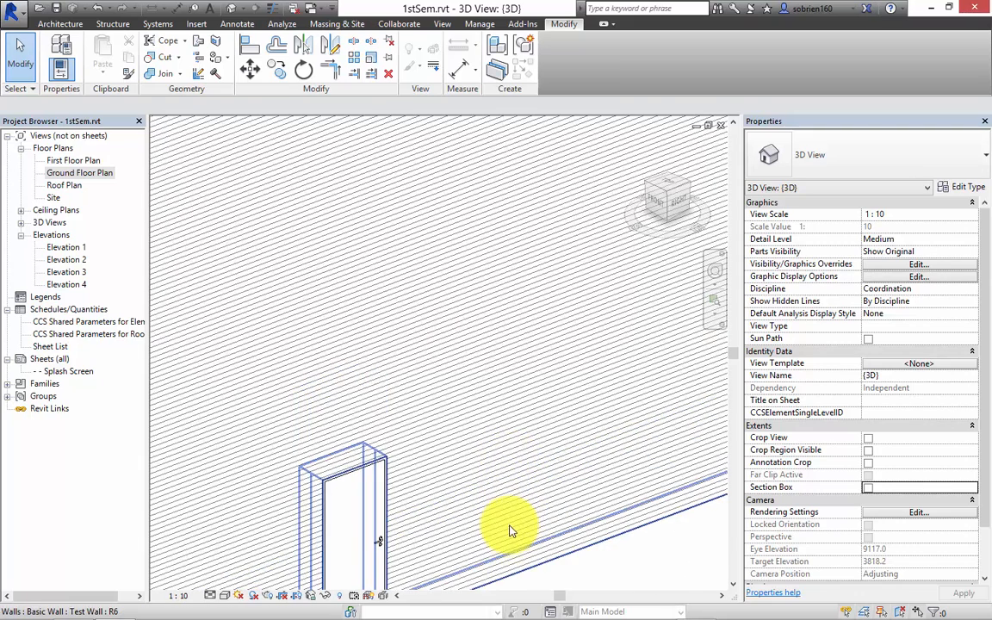
middle_drag(514, 520, 454, 492)
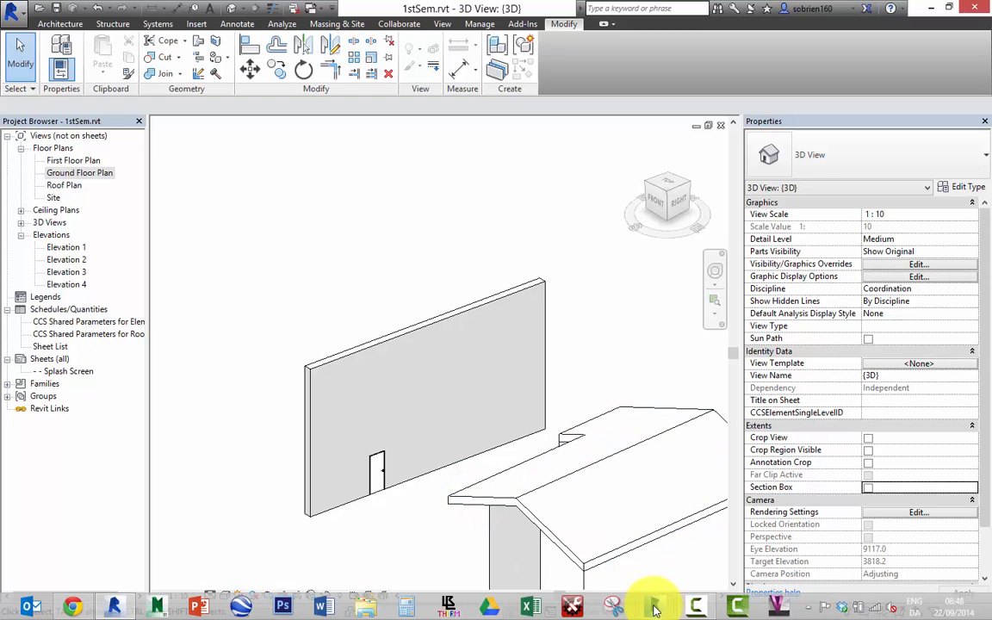
click(656, 608)
click(713, 544)
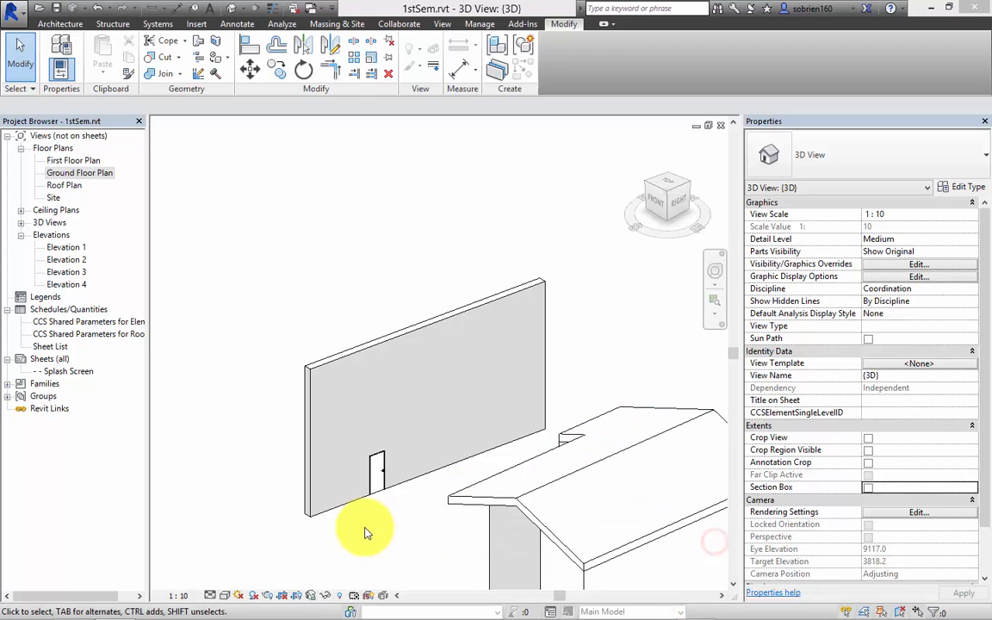
click(357, 531)
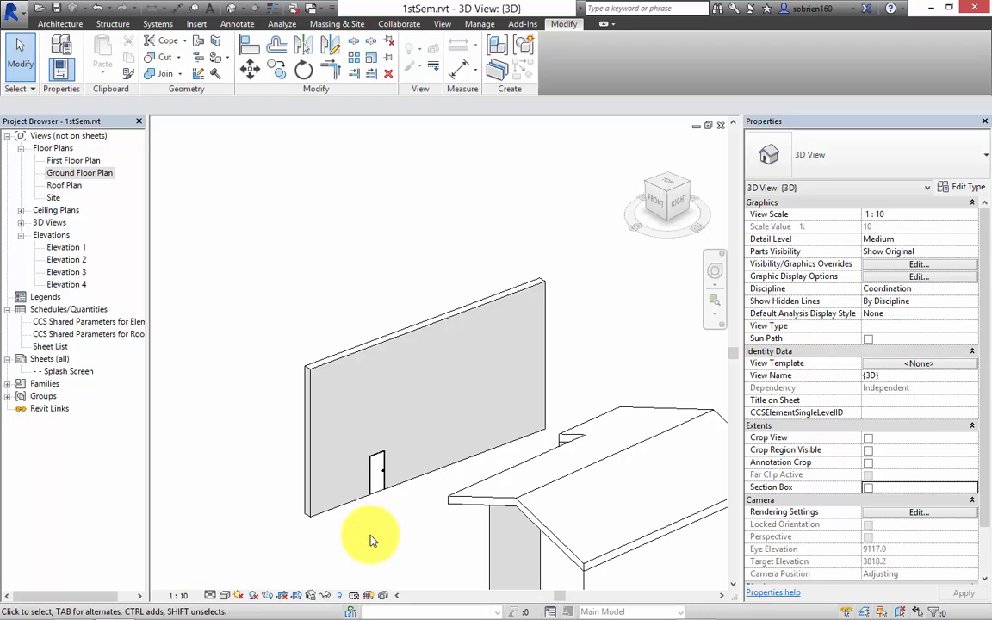
middle_drag(392, 534, 383, 500)
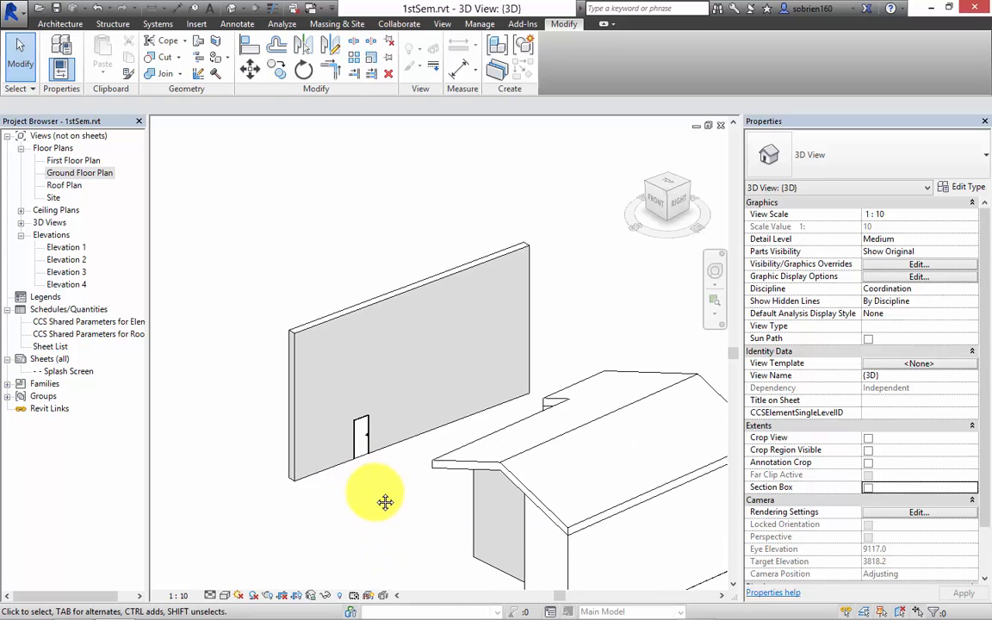
Step: Open the Elevation 1 view and select the Test Wall standing beside the level lines
double_click(68, 248)
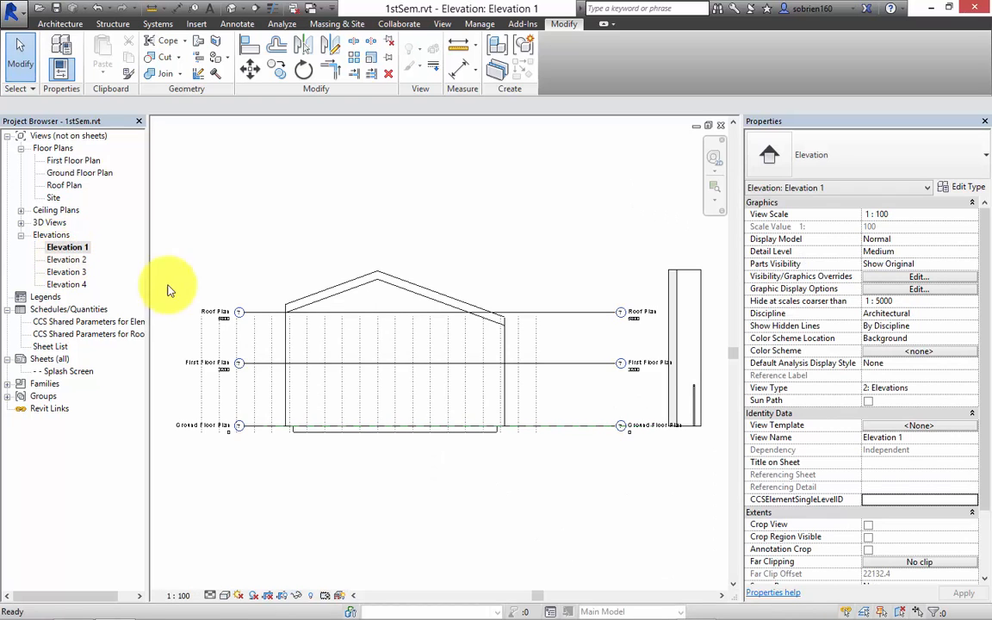
middle_drag(638, 372, 532, 344)
scroll(600, 382, up, 2)
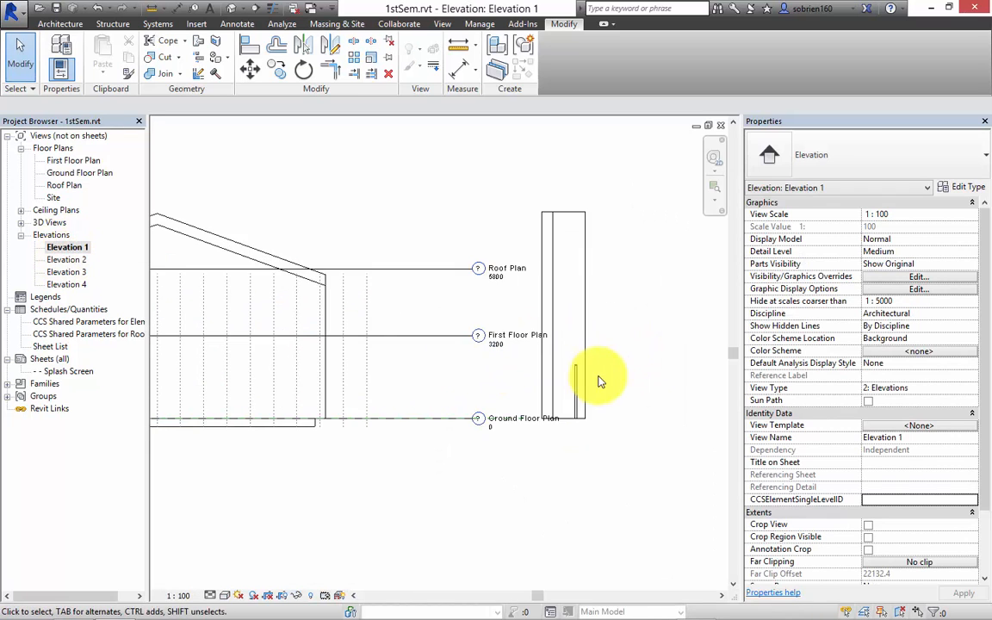
scroll(492, 360, down, 2)
middle_drag(481, 372, 532, 358)
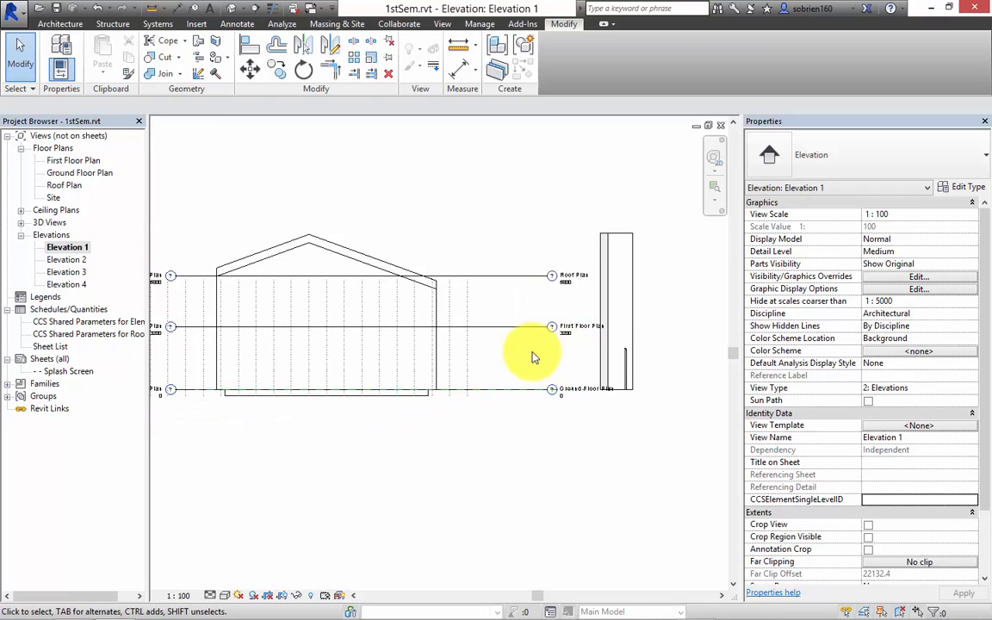
scroll(593, 332, up, 5)
scroll(571, 327, down, 5)
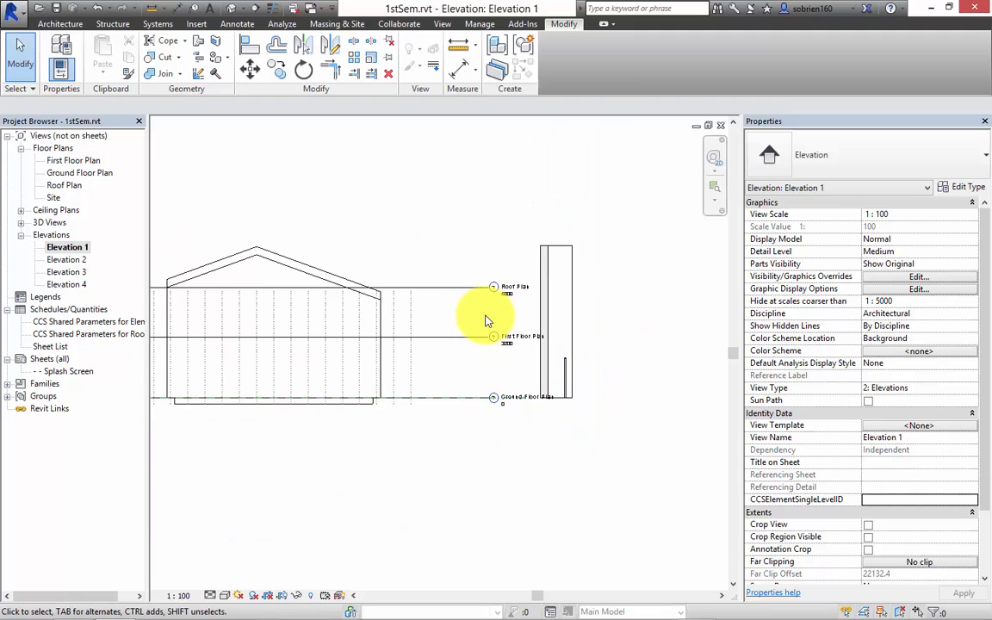
scroll(479, 312, up, 1)
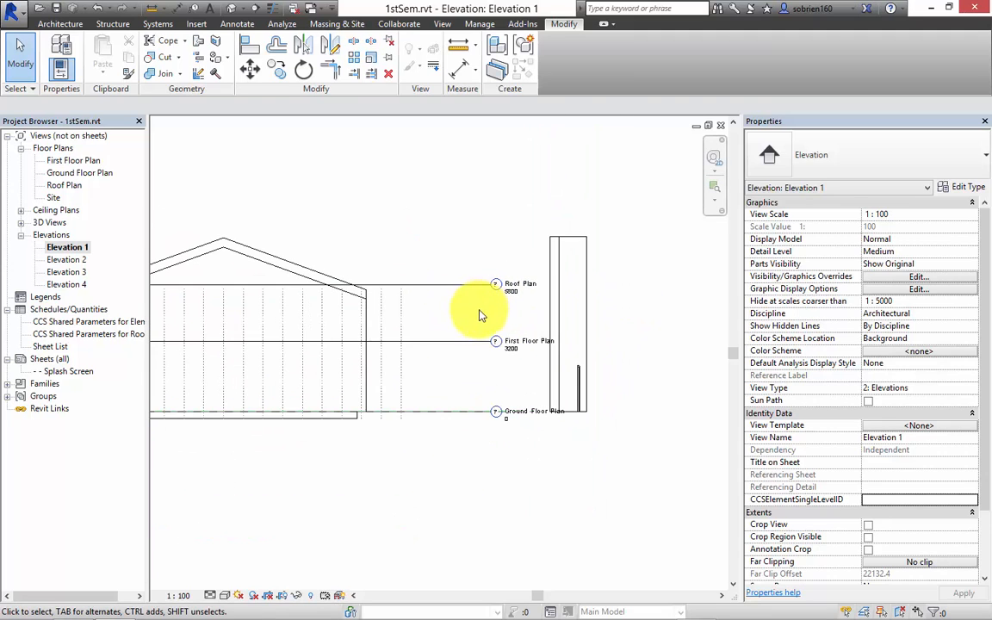
scroll(544, 293, up, 3)
middle_drag(542, 310, 538, 334)
click(543, 320)
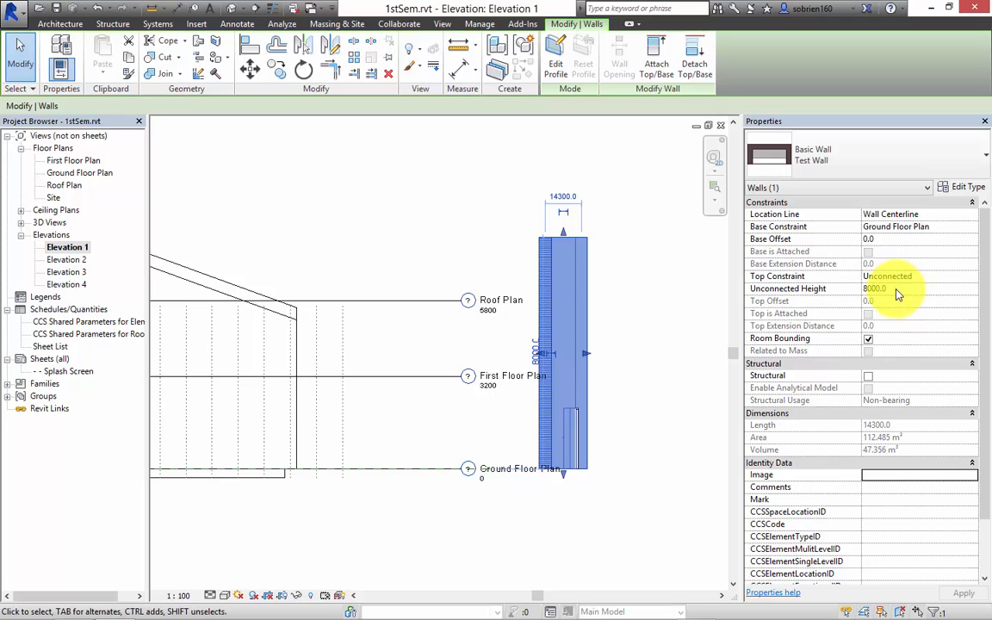
Step: Stretch the Test Wall's top upward to about 11200 mm and set its height to 9000 mm
drag(563, 231, 581, 150)
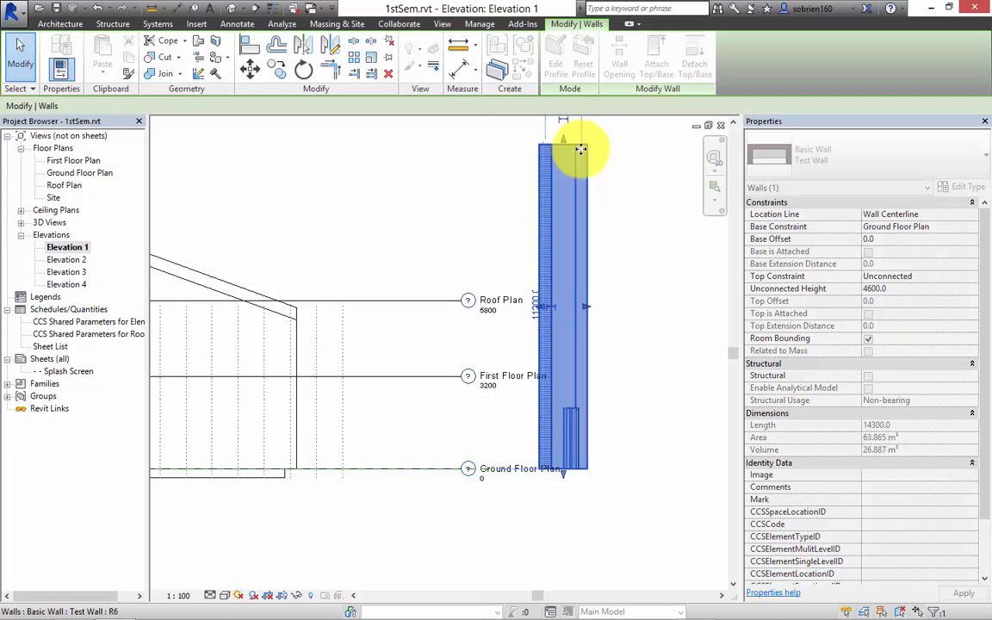
click(533, 308)
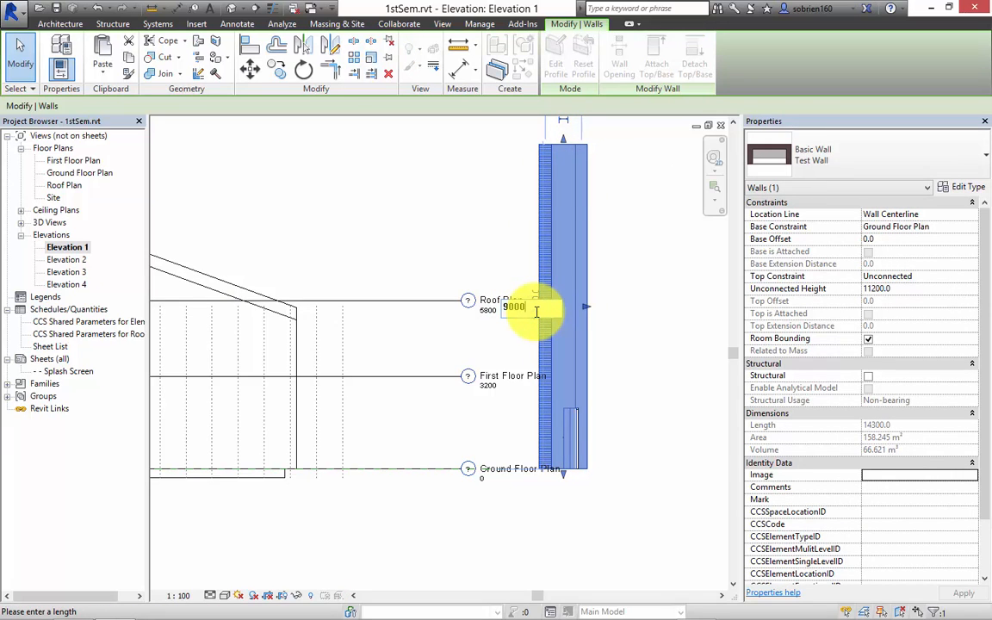
key(Return)
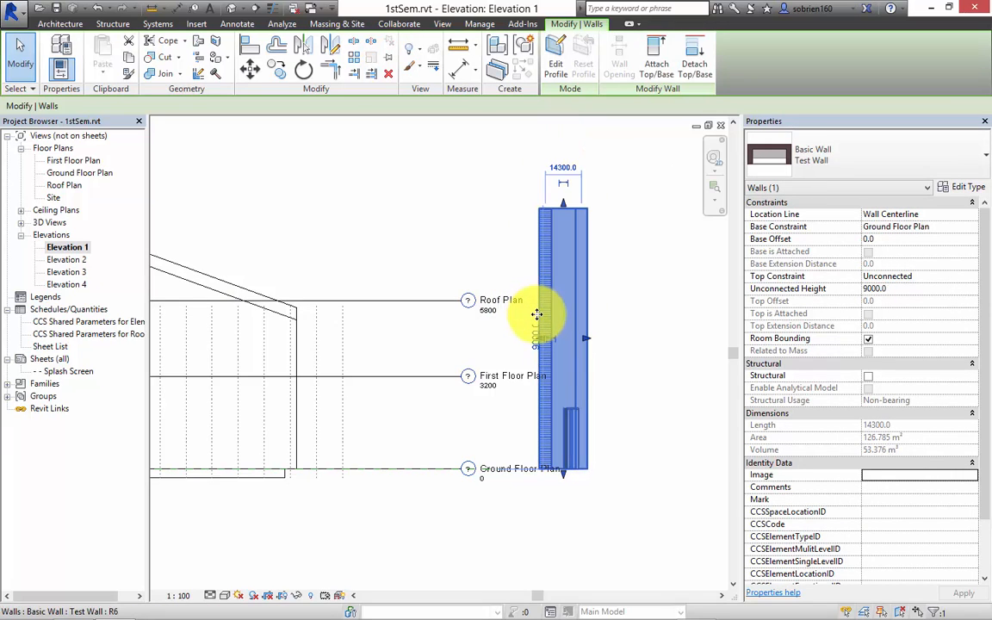
Step: Set the Test Wall's Unconnected Height property to 12000 mm
click(902, 290)
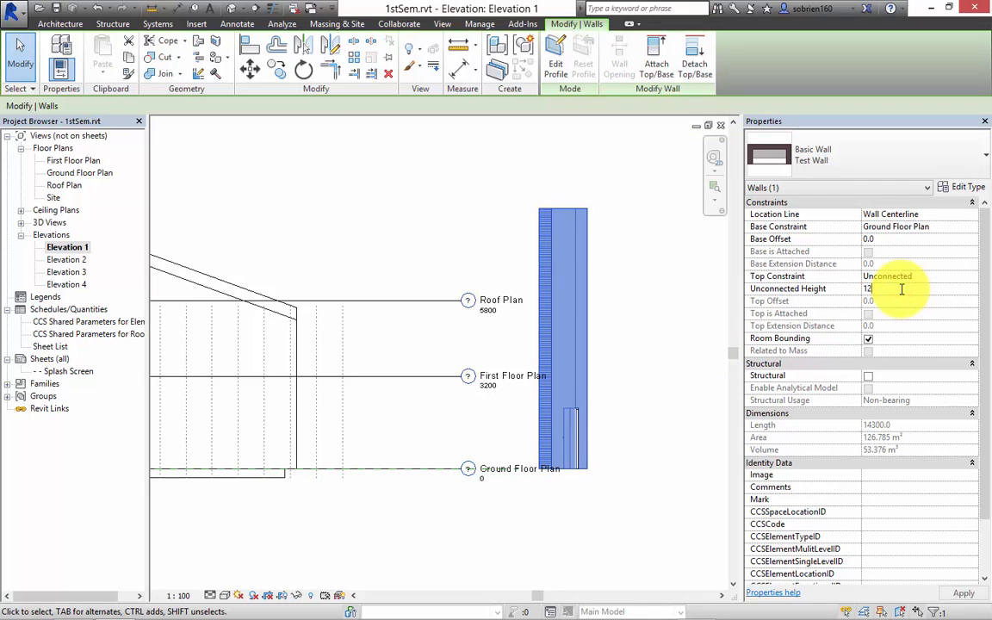
click(902, 289)
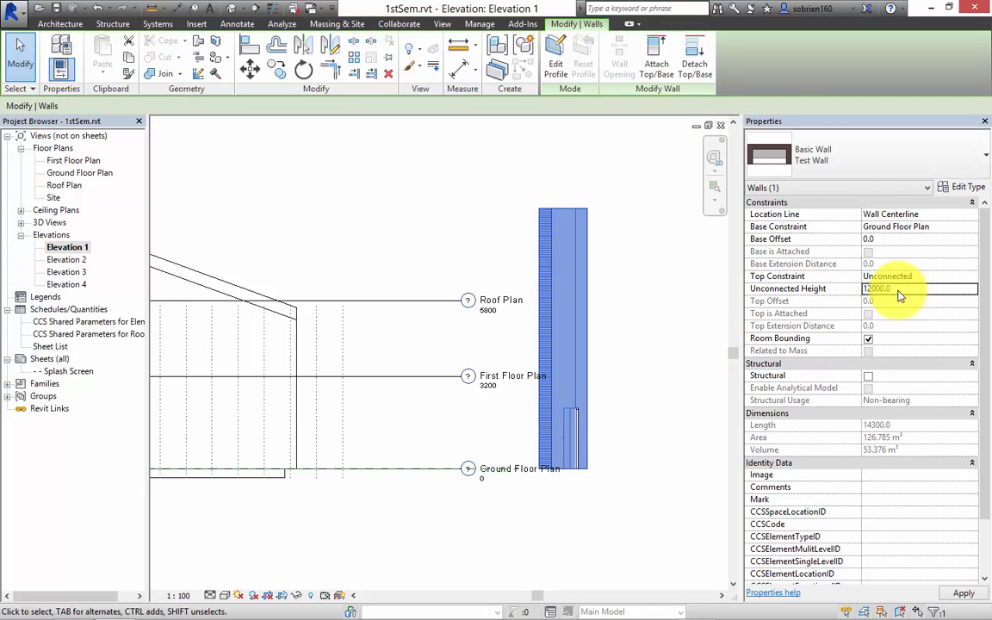
key(Return)
Step: Set the Test Wall's Top Constraint to Up to level: Roof Plan and deselect the wall
middle_drag(650, 475, 625, 530)
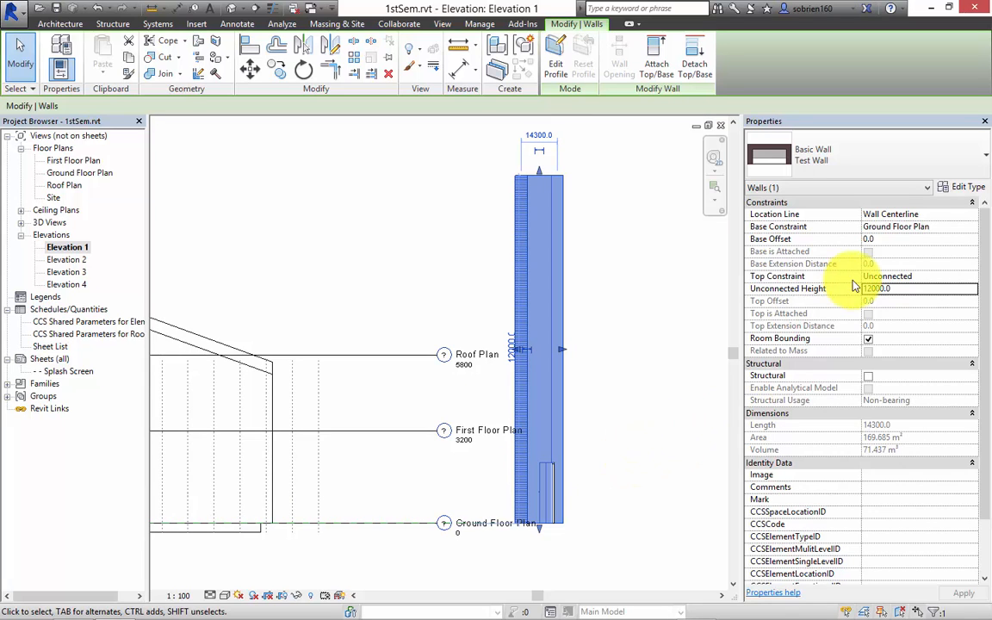
mouse_move(642, 284)
middle_down()
mouse_move(682, 285)
mouse_move(640, 310)
mouse_move(653, 292)
middle_up()
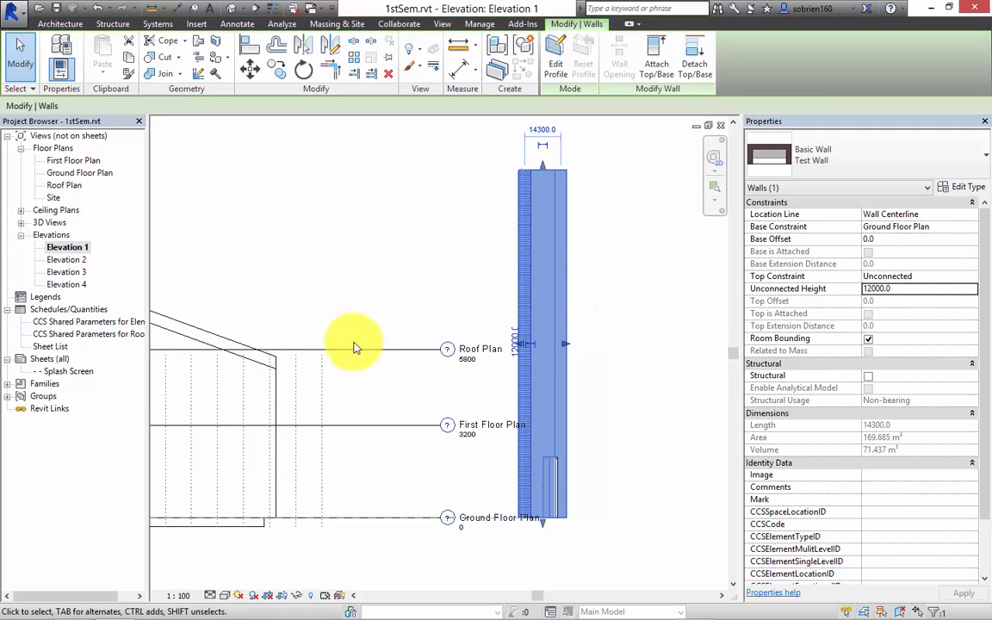
mouse_move(454, 365)
middle_down()
mouse_move(504, 371)
mouse_move(493, 369)
middle_up()
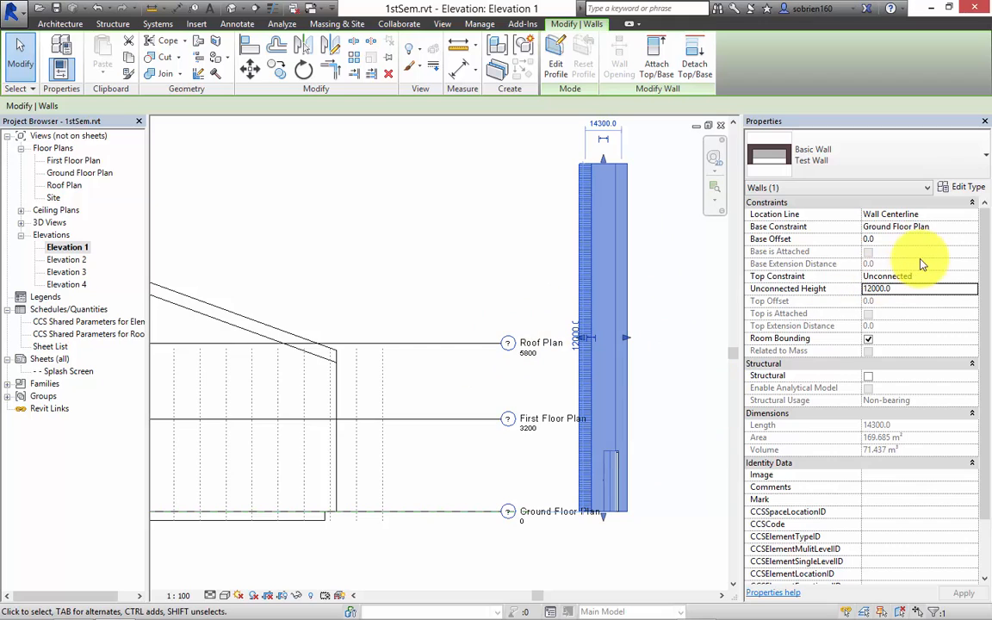
click(968, 277)
click(971, 276)
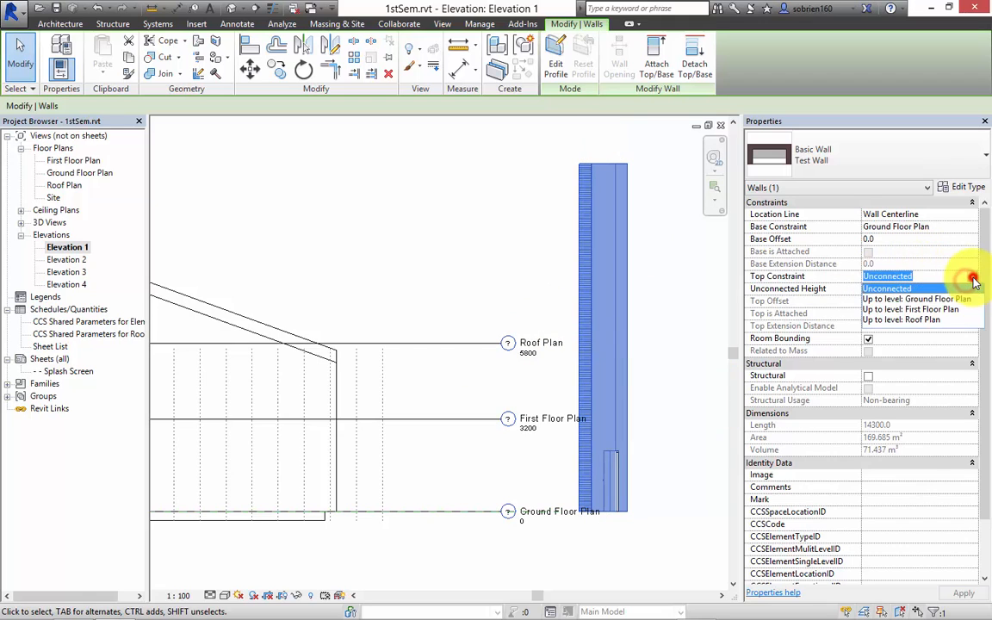
click(900, 320)
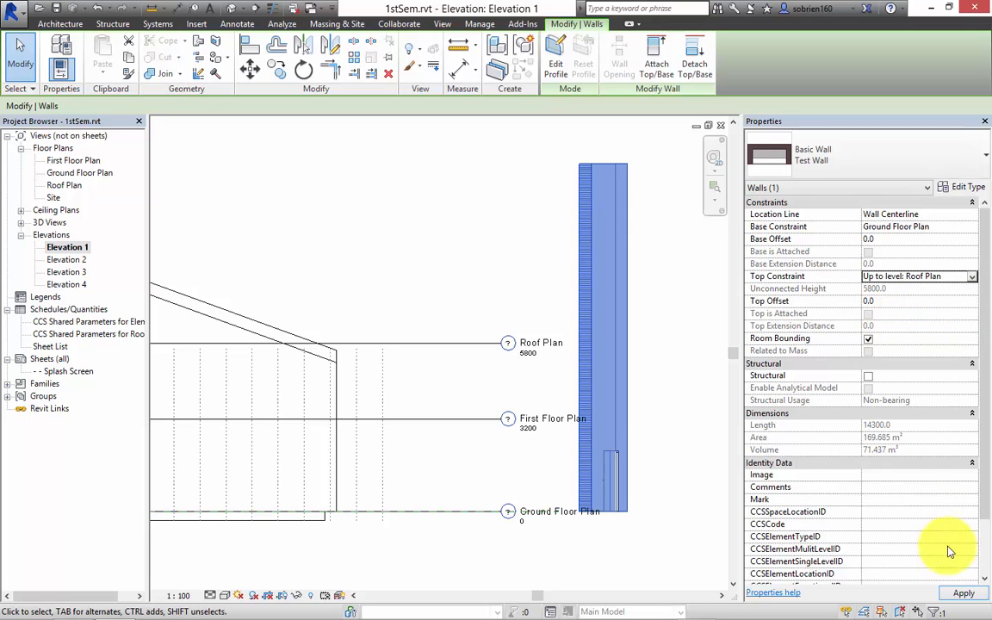
click(962, 594)
click(694, 507)
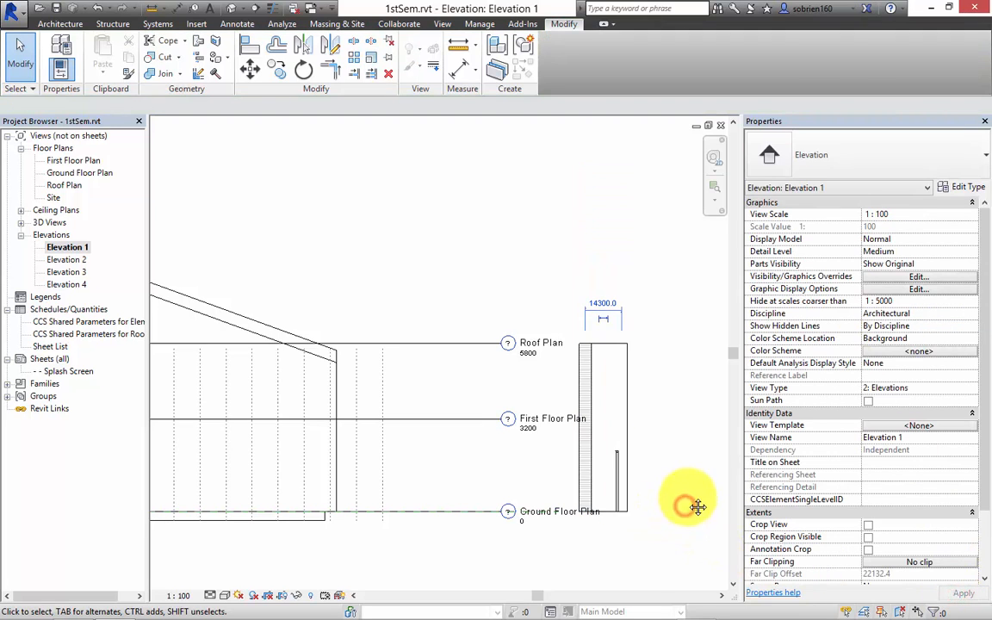
Step: Raise the Roof Plan level line to 6100 mm and undo the move
middle_drag(698, 507, 703, 497)
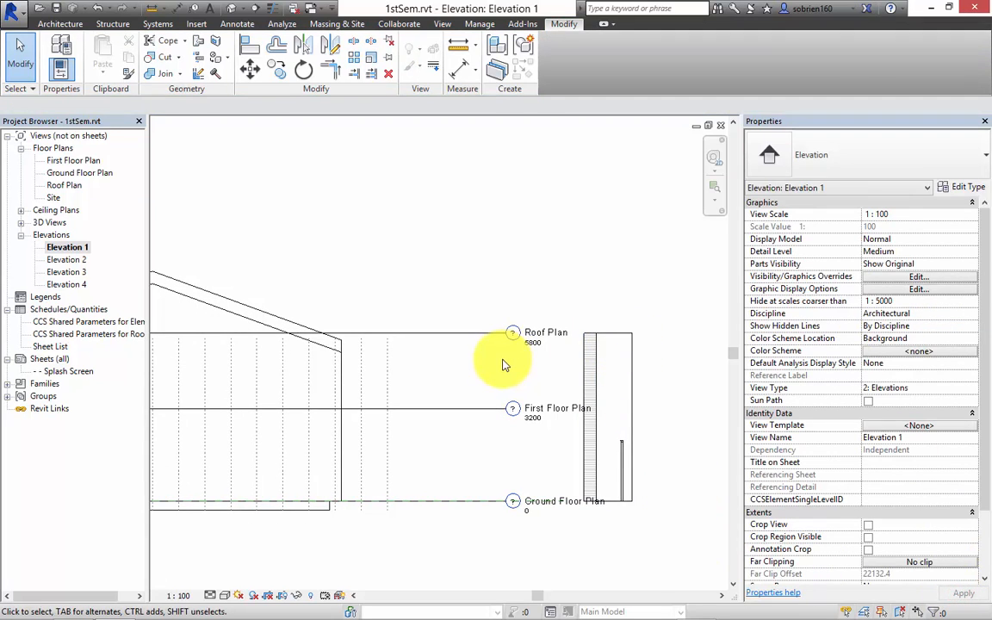
click(459, 334)
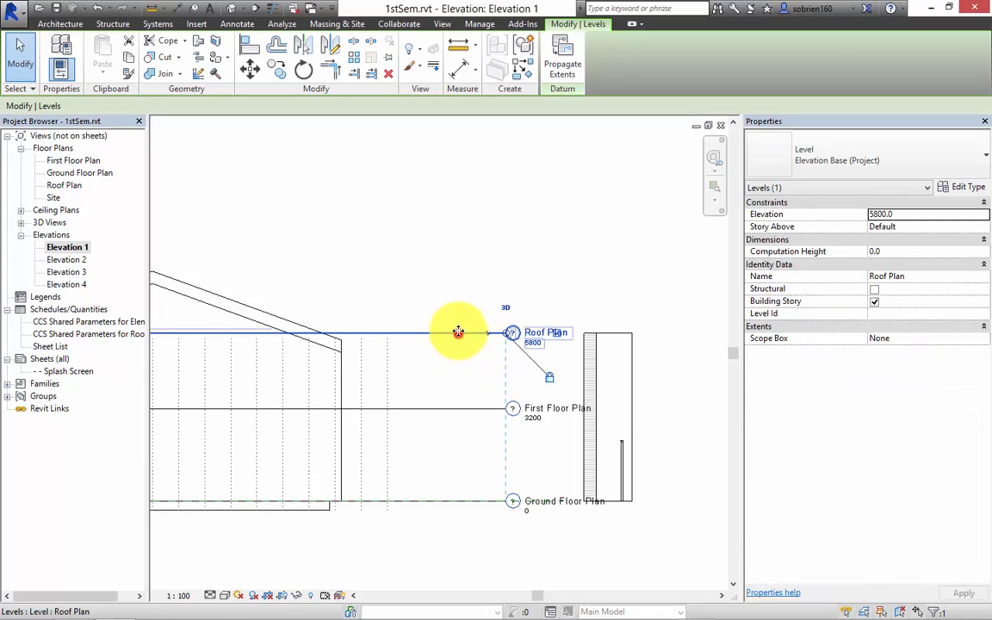
drag(458, 332, 482, 322)
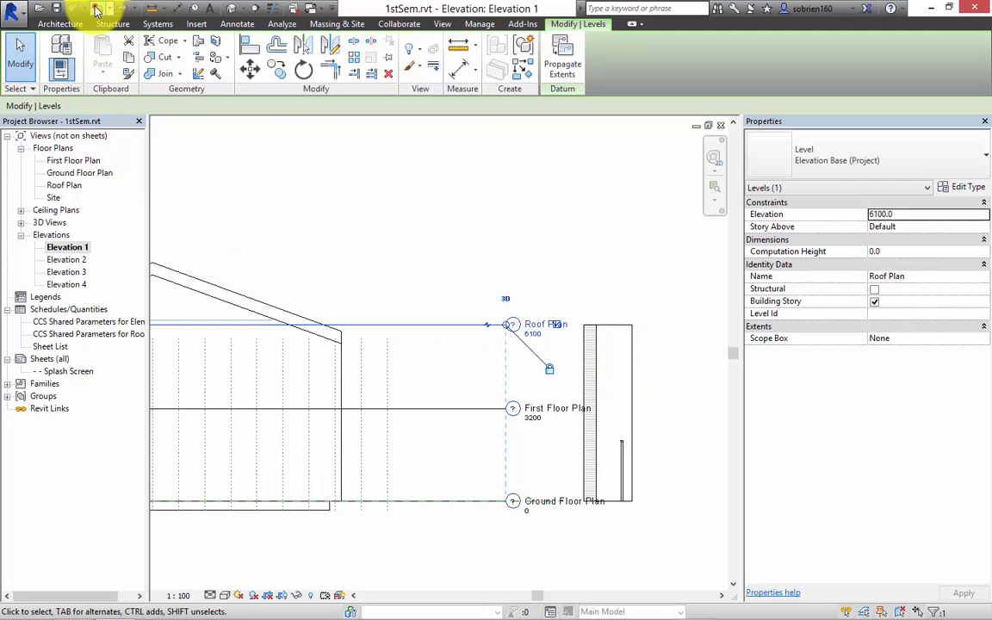
click(98, 8)
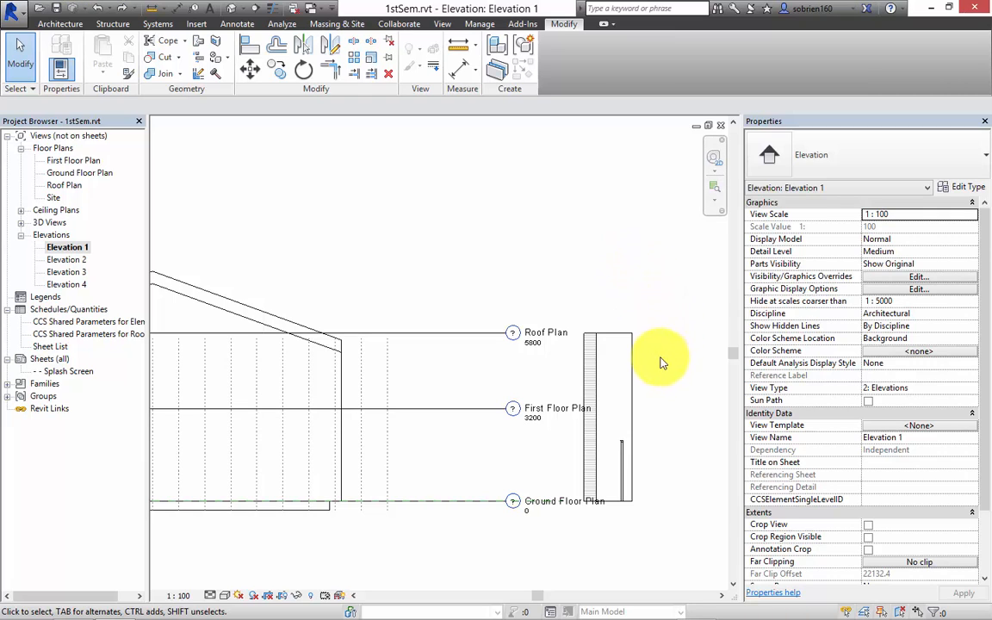
Step: Set the Test Wall's Base Constraint to First Floor Plan, deleting the 9x21M door instance that no longer cuts the wall
click(633, 367)
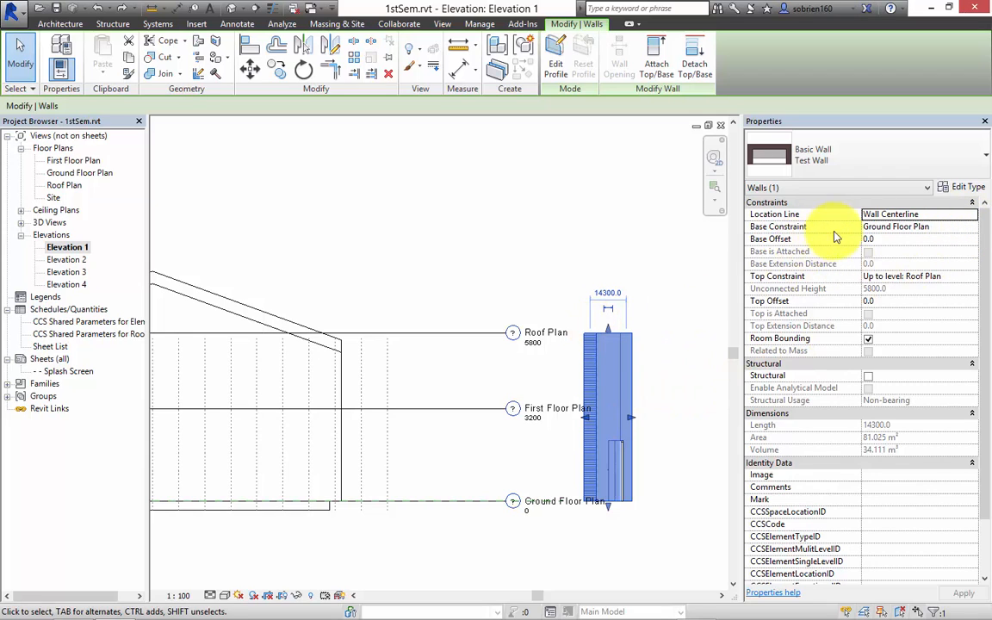
click(976, 227)
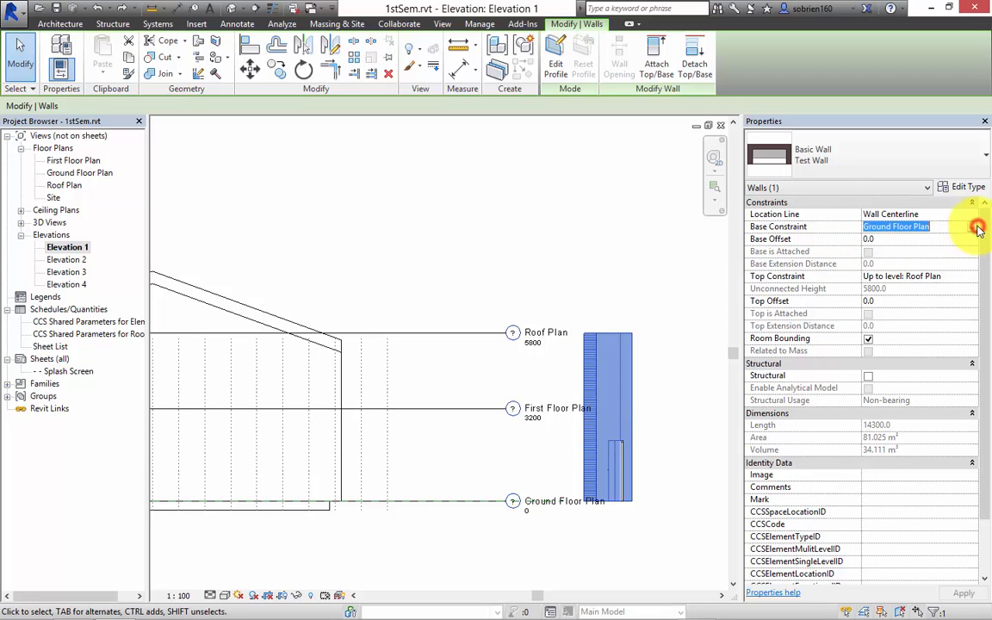
click(971, 226)
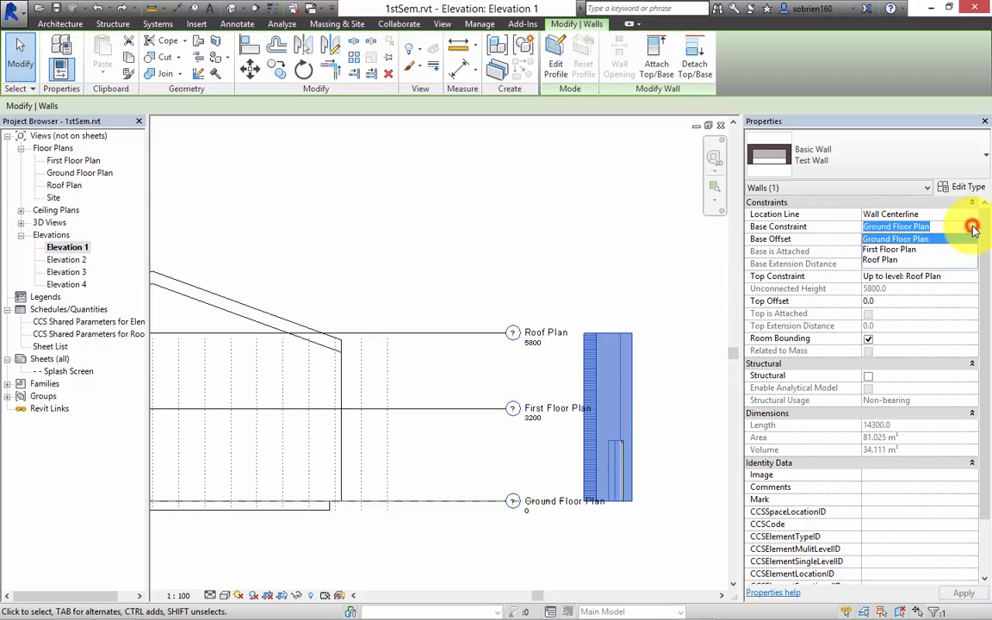
click(898, 249)
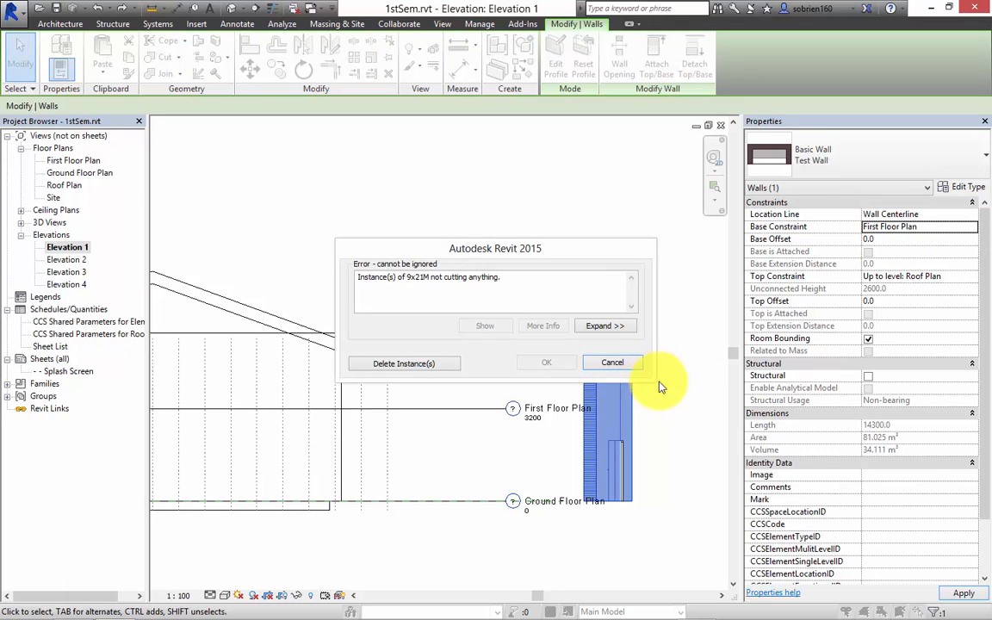
click(438, 367)
click(669, 465)
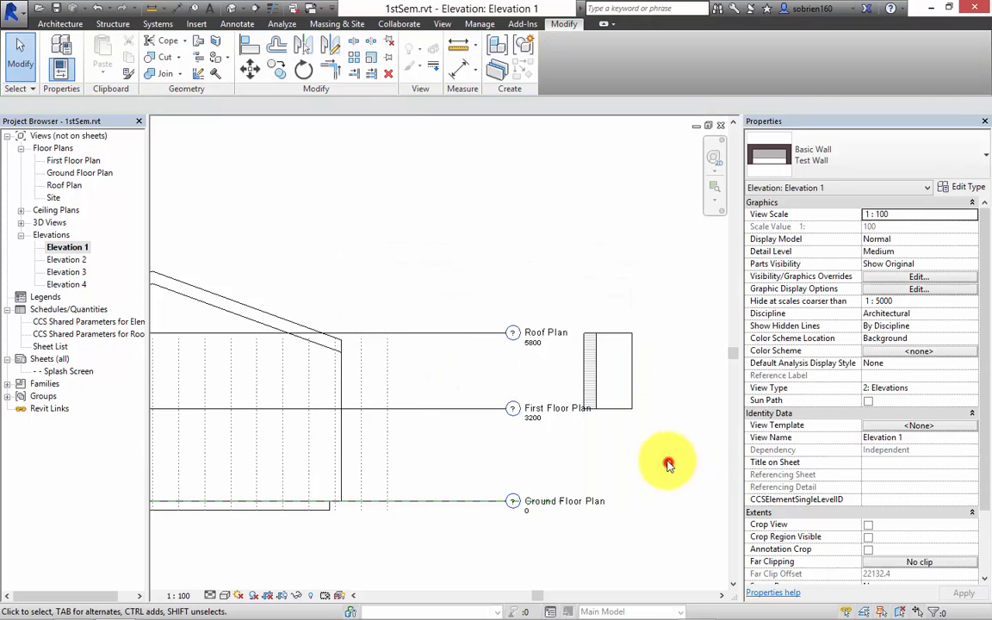
Step: Try to set the Test Wall's Top Constraint to Up to level: Ground Floor Plan, and cancel the change
click(621, 405)
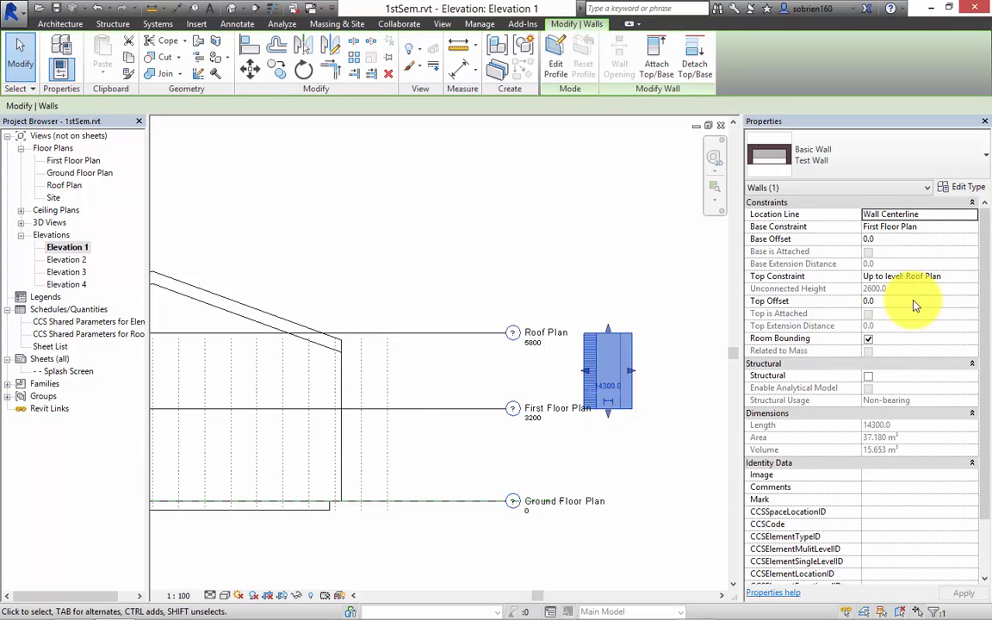
click(971, 276)
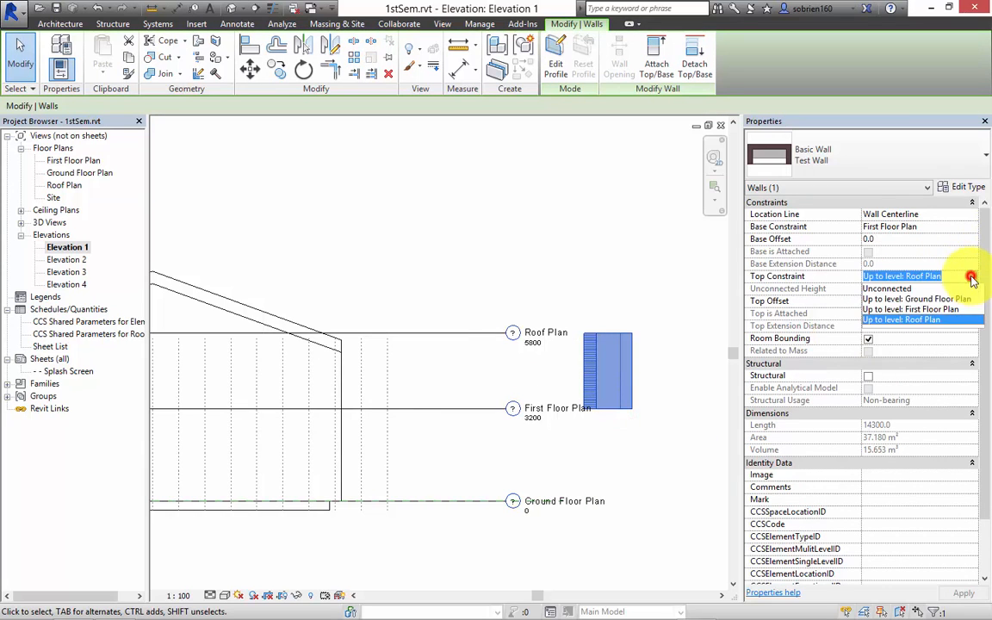
click(911, 299)
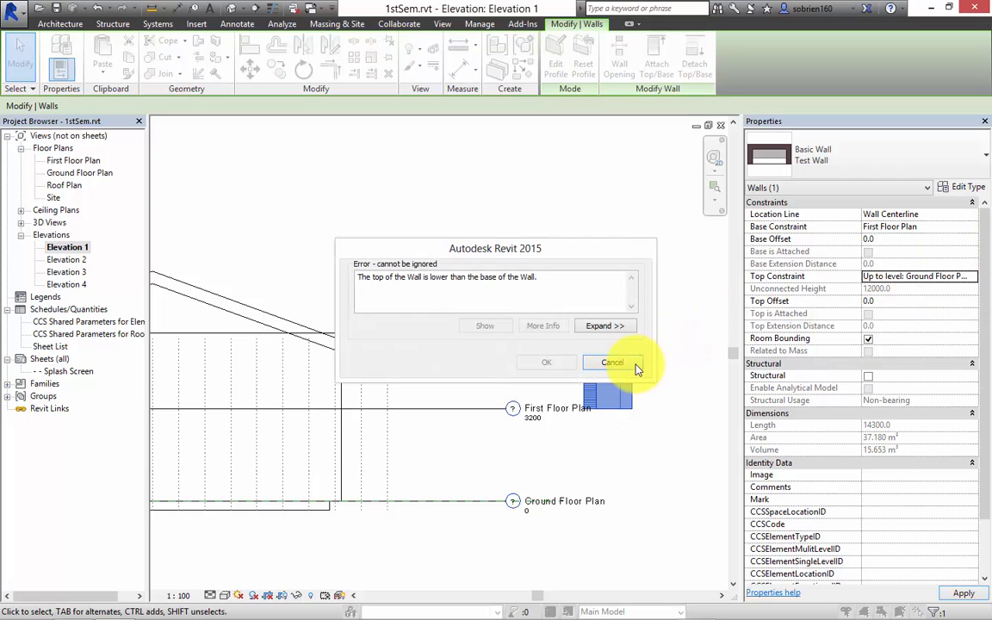
click(624, 363)
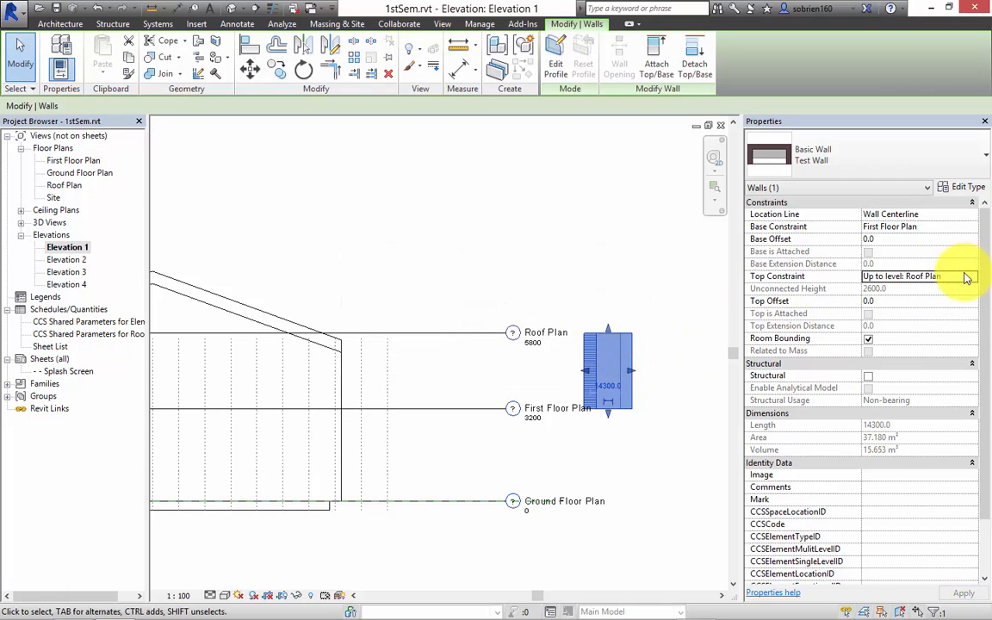
Step: Set the Test Wall's Base Constraint back to Ground Floor Plan and save the project
click(970, 227)
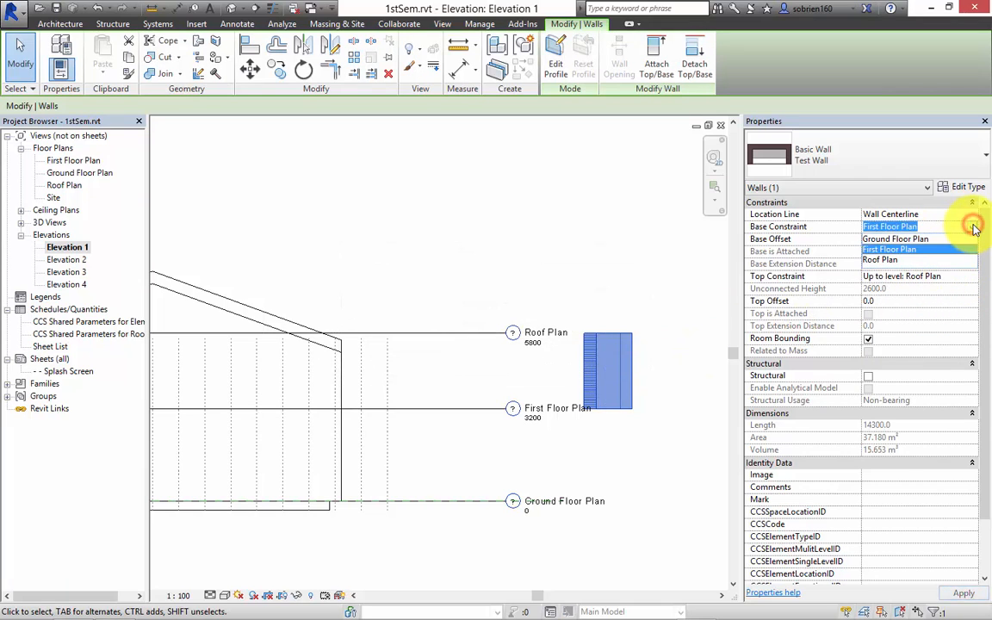
click(896, 238)
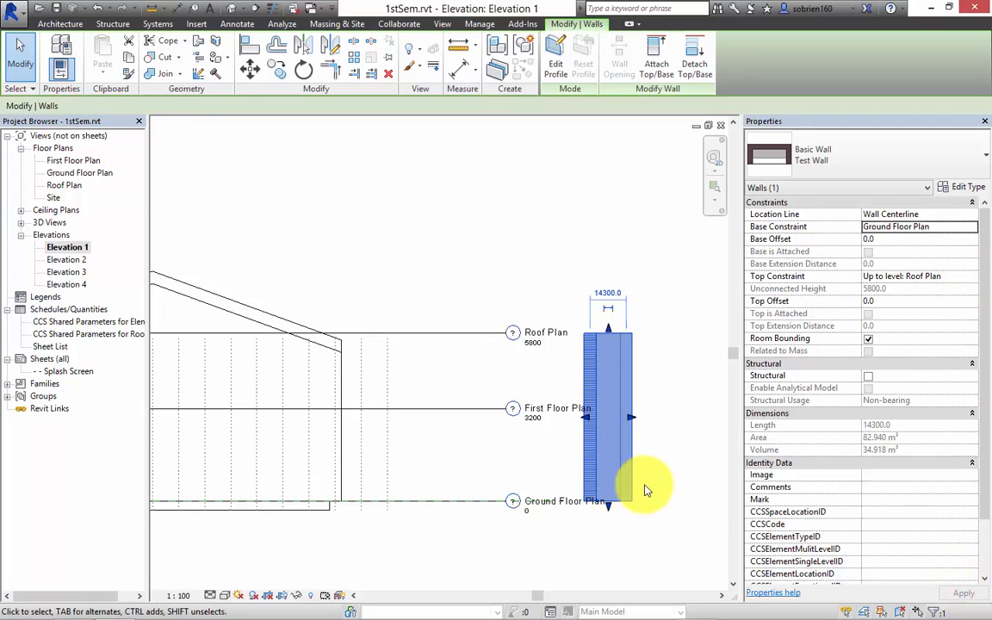
click(643, 485)
middle_drag(627, 471, 607, 462)
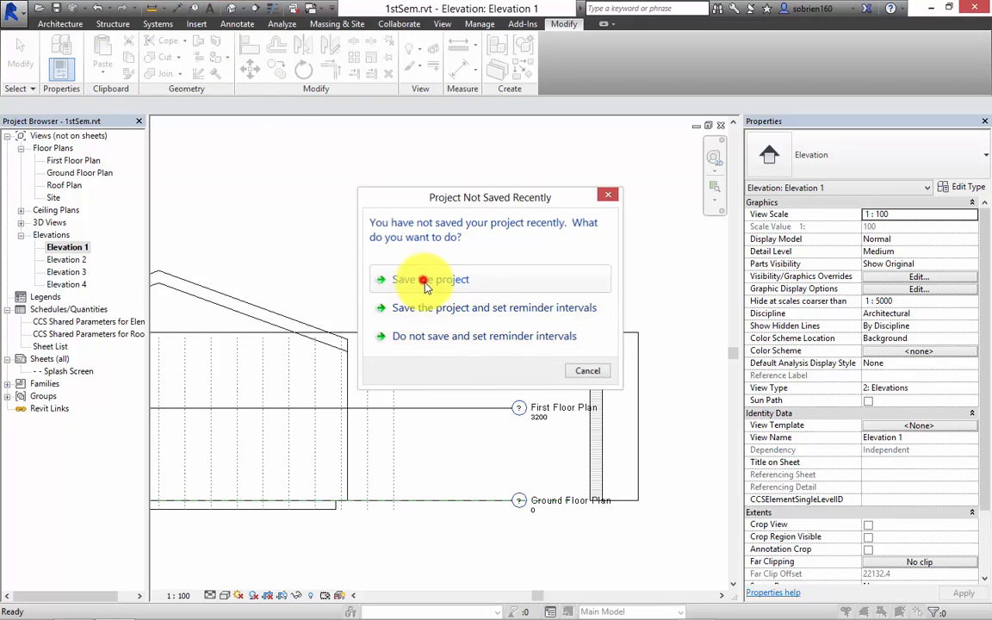
click(424, 284)
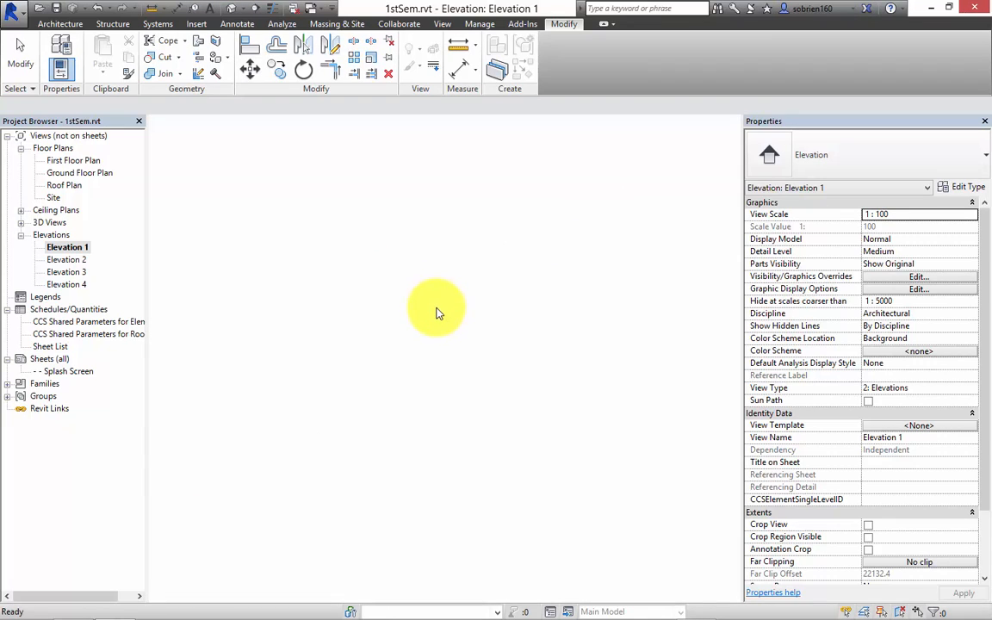
Step: Switch from the elevation to the 3D view showing the Test Wall
key(ctrl+Tab)
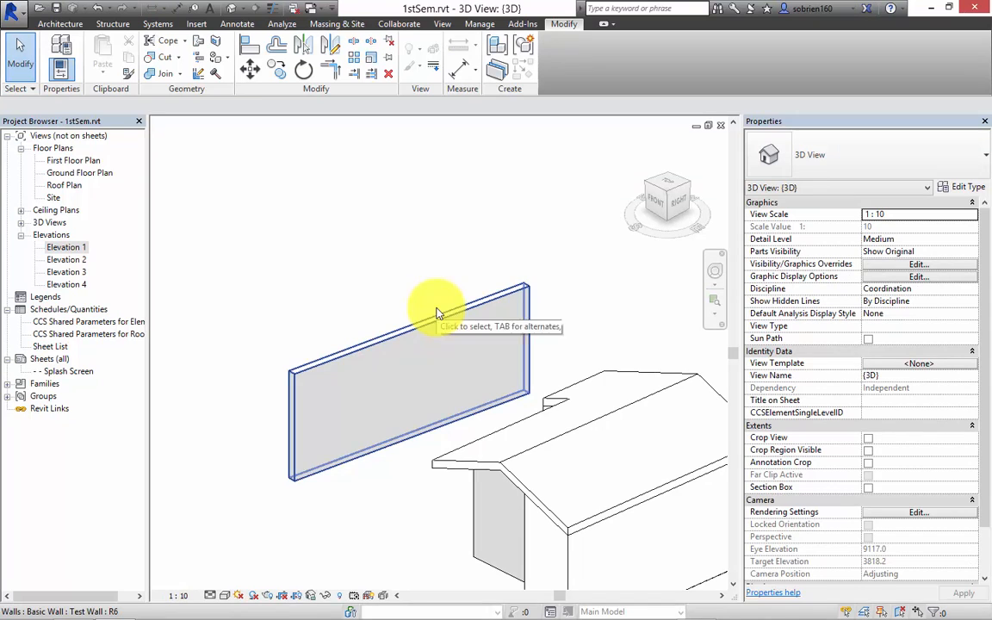
middle_drag(282, 264, 332, 283)
scroll(322, 344, up, 2)
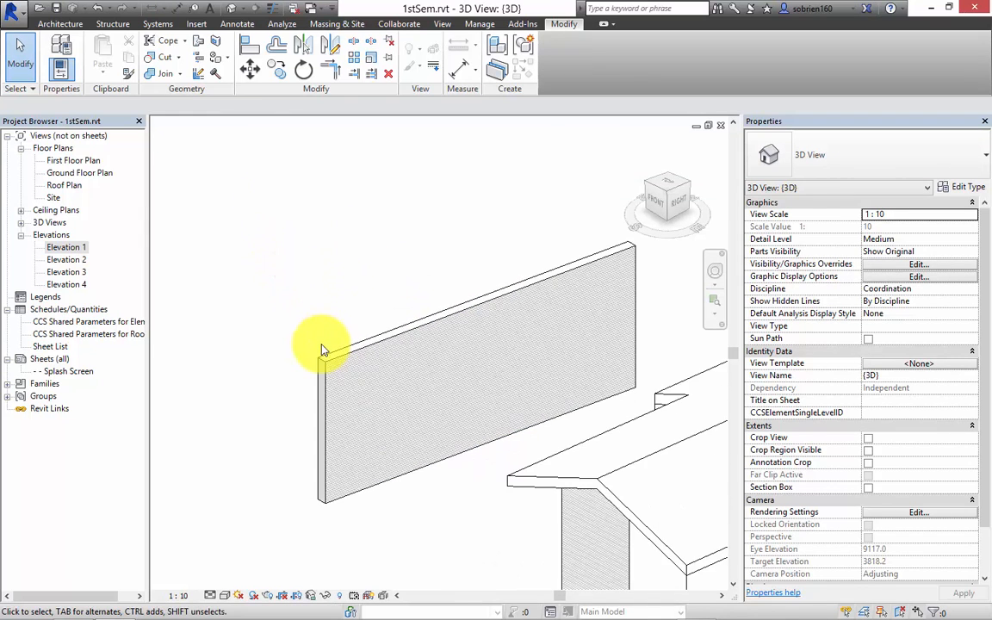
scroll(321, 344, down, 1)
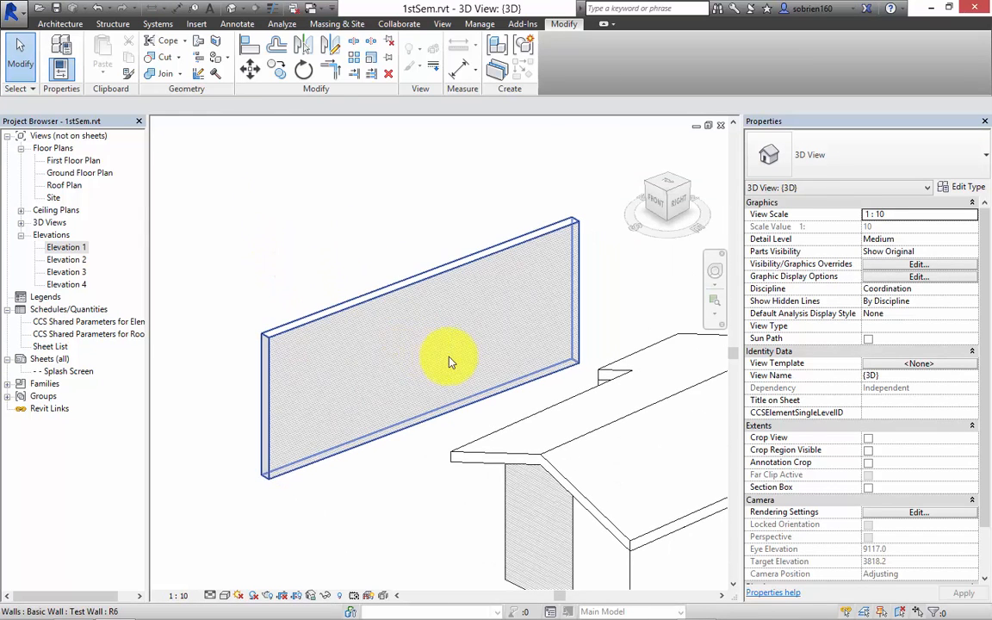
shift+middle_drag(449, 360, 538, 421)
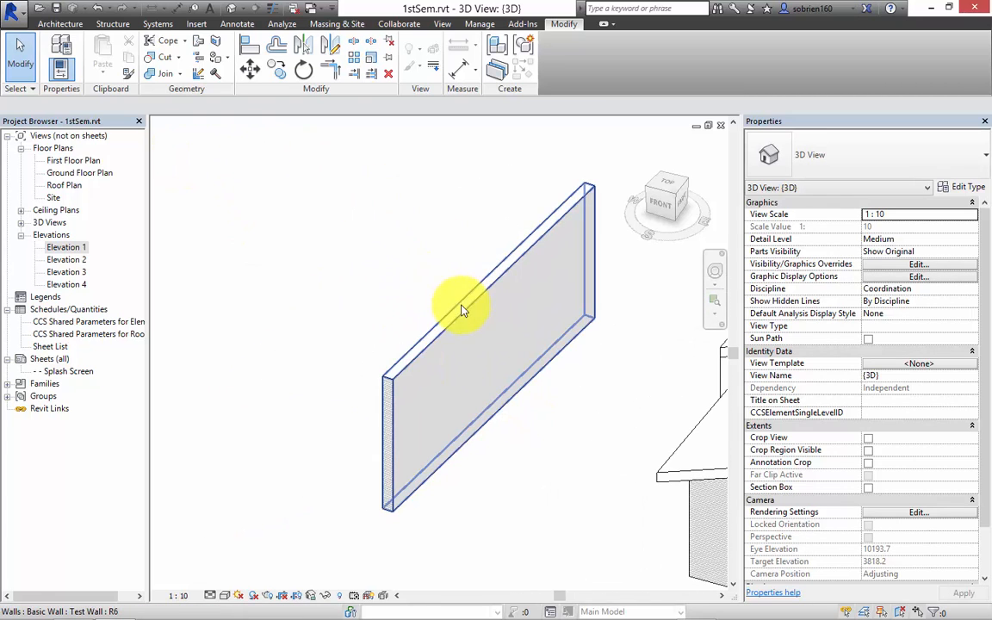
Step: Cut a rectangular wall opening about 3690 mm wide and 2880 mm high through the Test Wall's bottom edge
click(59, 25)
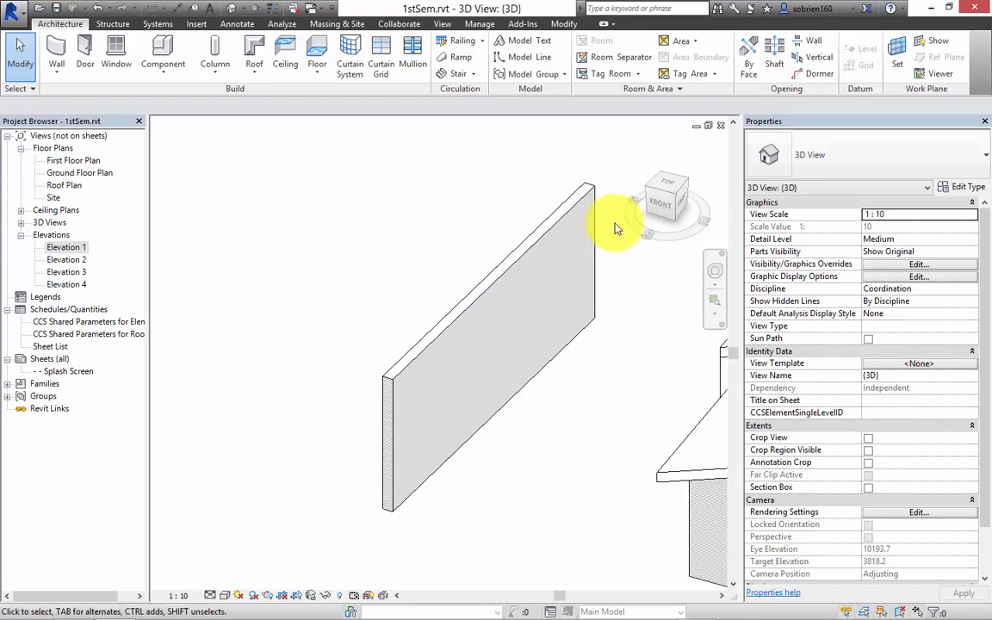
shift+middle_drag(609, 263, 545, 277)
scroll(551, 276, up, 2)
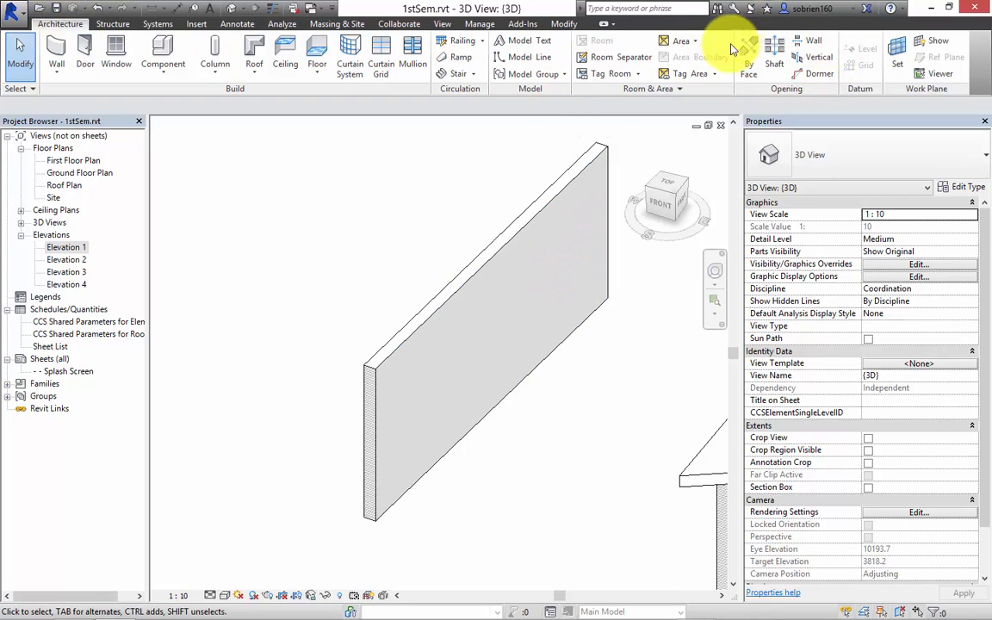
click(802, 45)
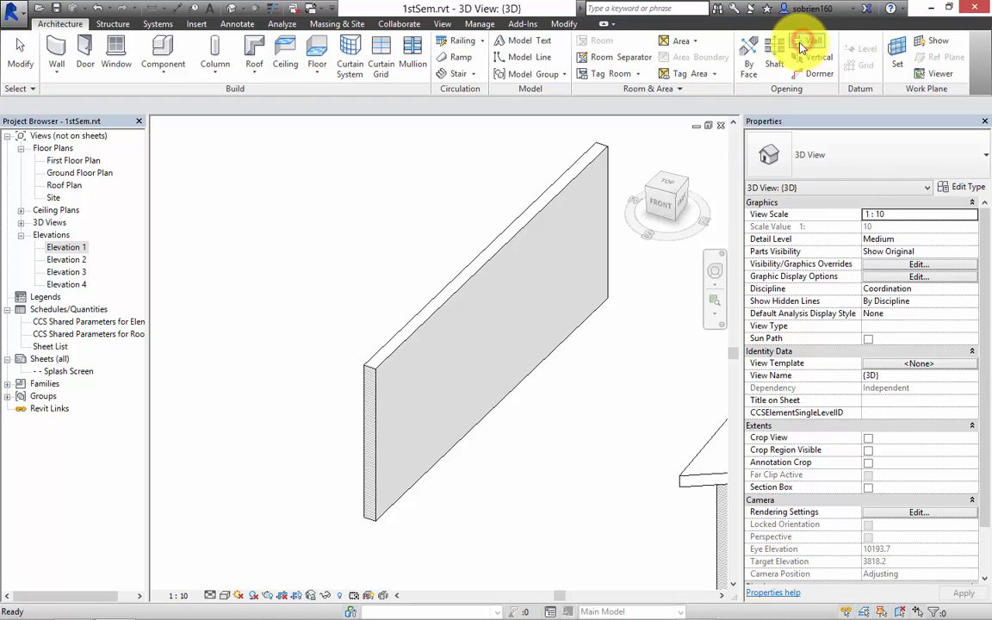
click(483, 415)
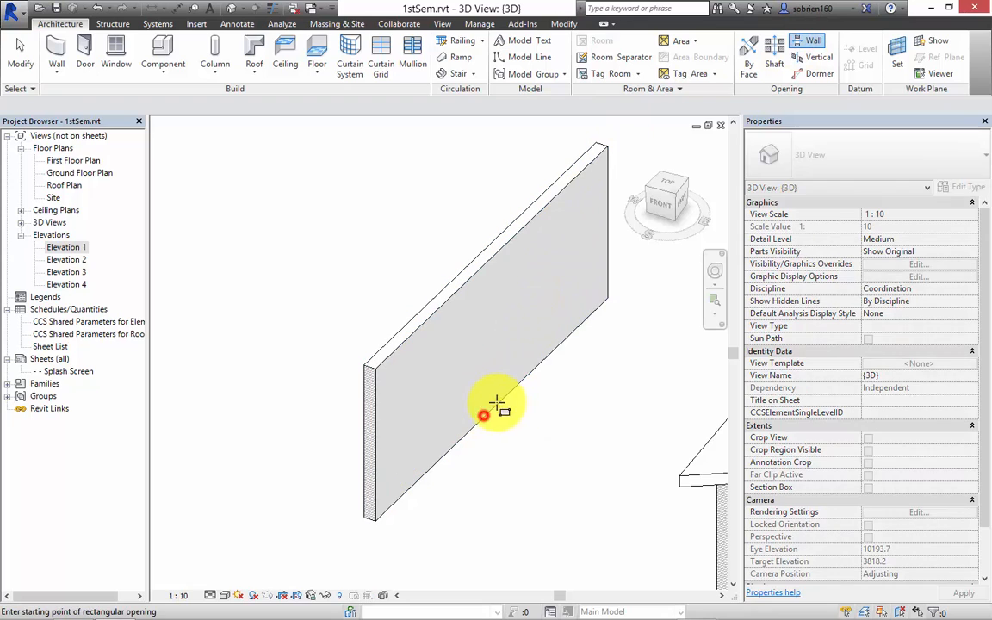
click(516, 389)
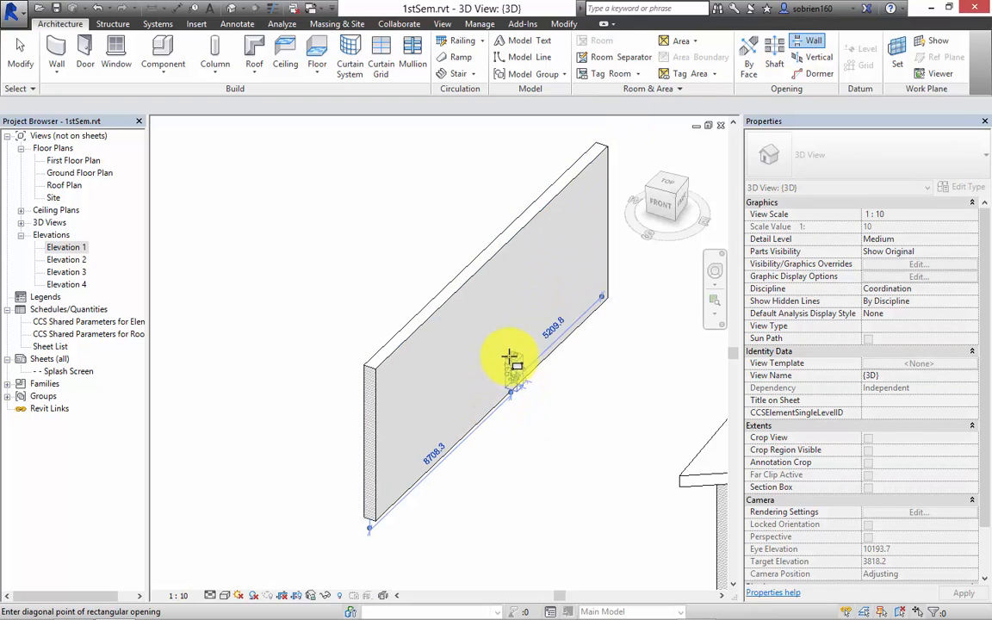
click(461, 364)
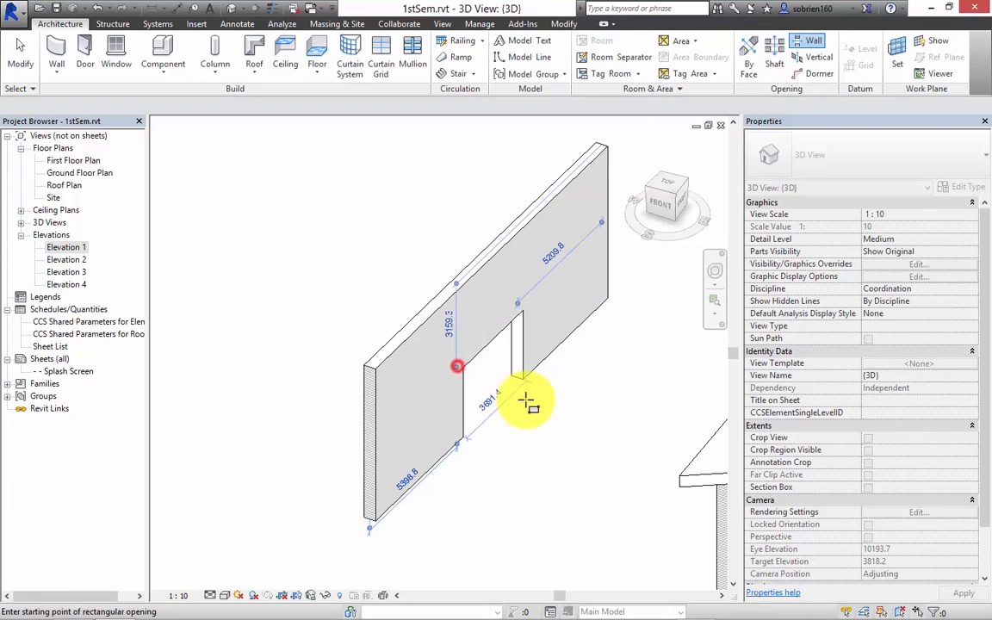
key(Escape)
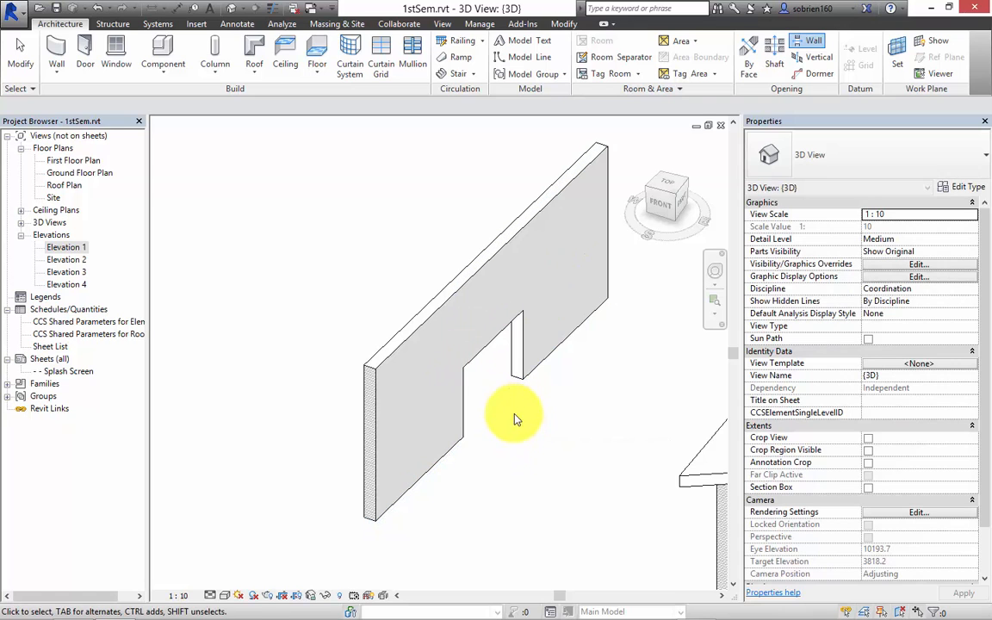
Step: Narrow the wall opening to 2400 mm and raise its base to an offset of about 13.6 mm
click(504, 401)
scroll(507, 413, up, 3)
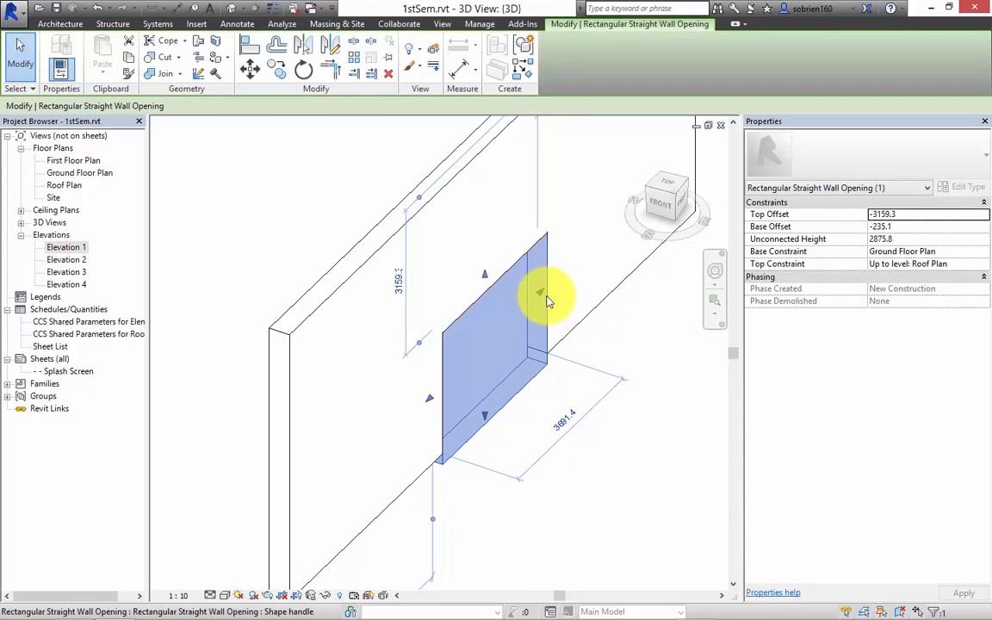
drag(541, 290, 504, 320)
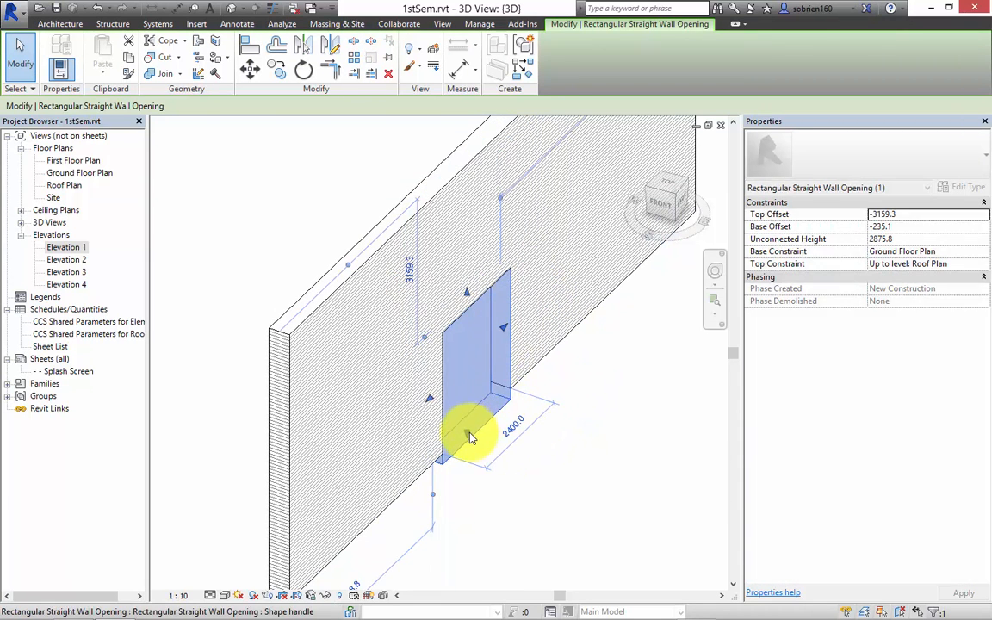
drag(466, 431, 507, 414)
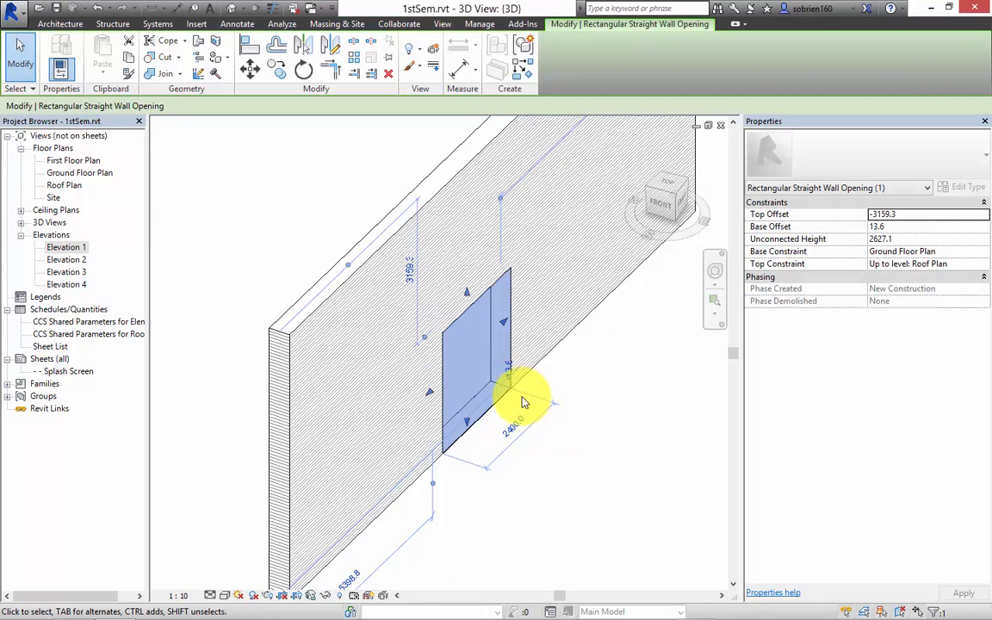
click(536, 438)
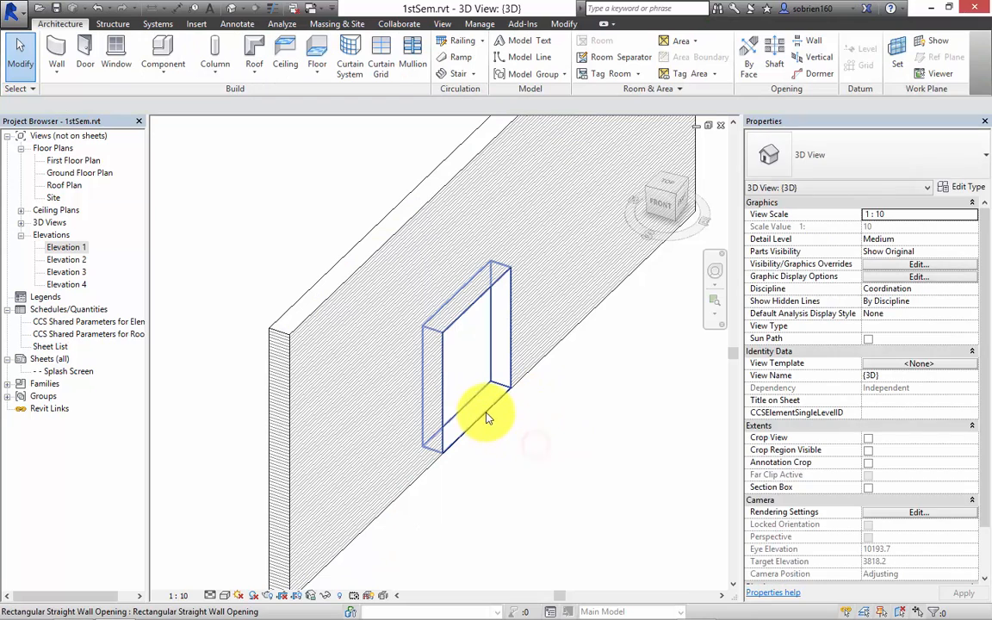
Step: Enlarge the wall opening to 4500 mm wide and raise its top edge to a Top Offset of -2200 mm
click(484, 411)
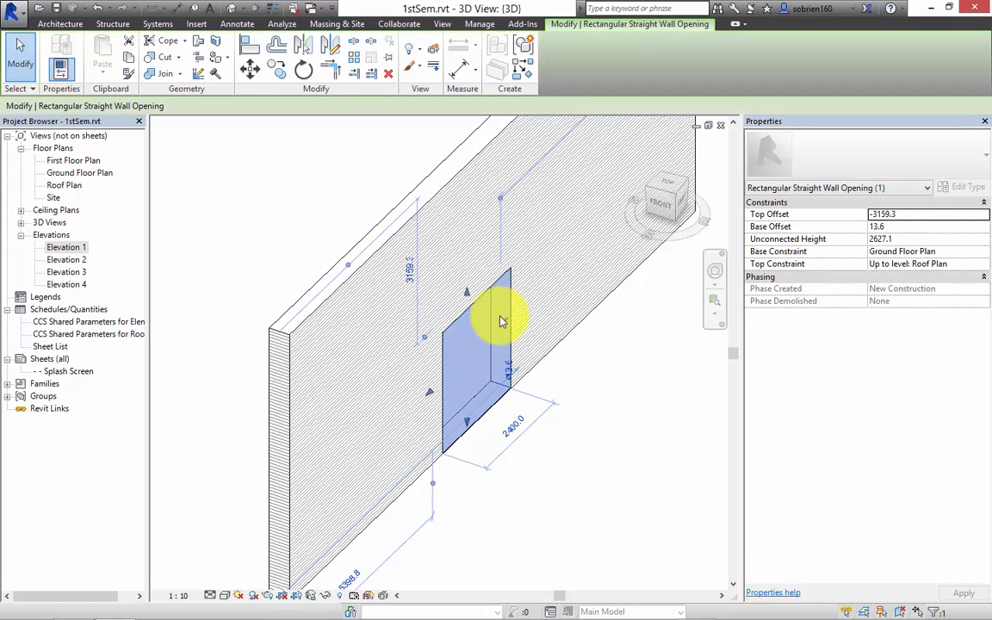
drag(506, 325, 490, 216)
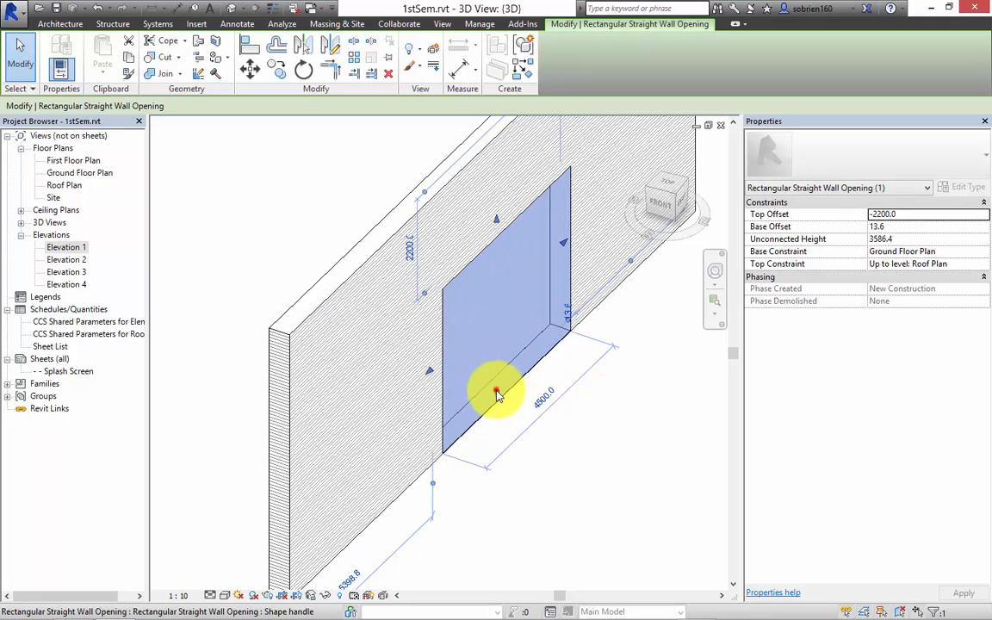
click(549, 417)
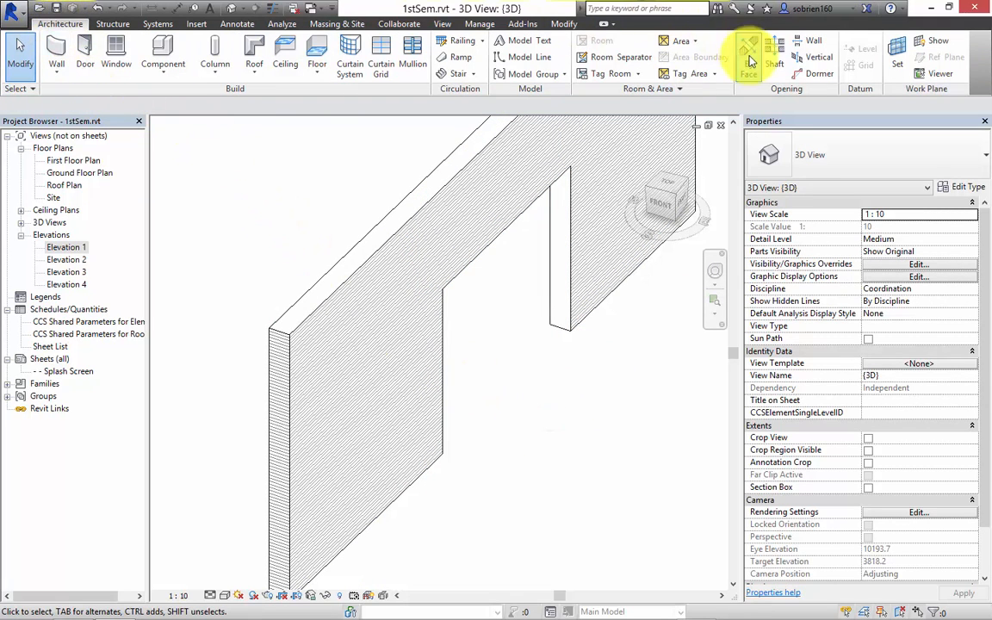
Step: Cut a second rectangular opening about 1550 mm wide and 2020 mm high between the first opening and the wall's far end
click(809, 48)
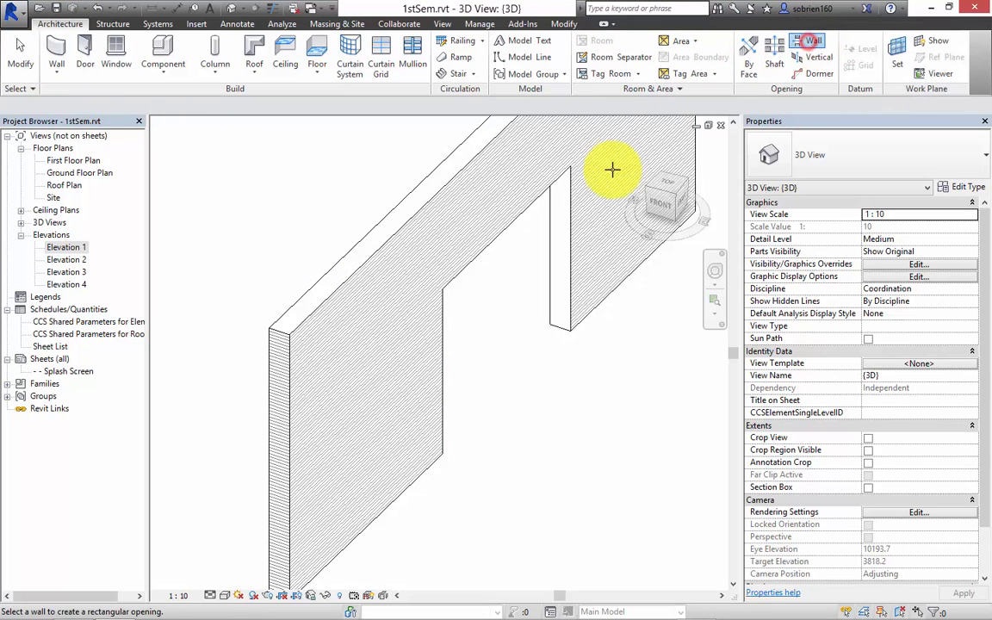
click(612, 279)
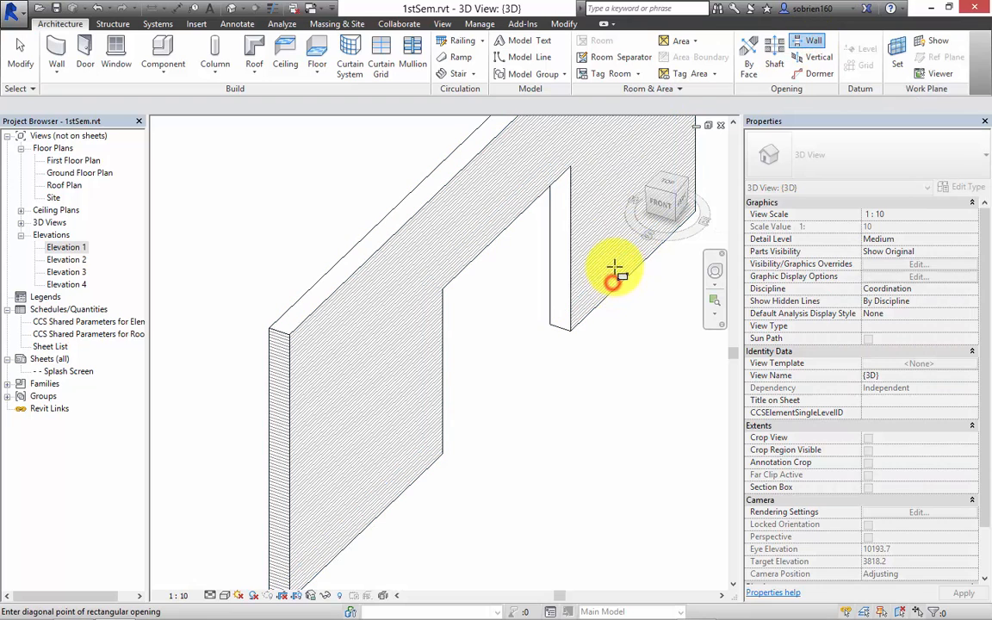
click(656, 148)
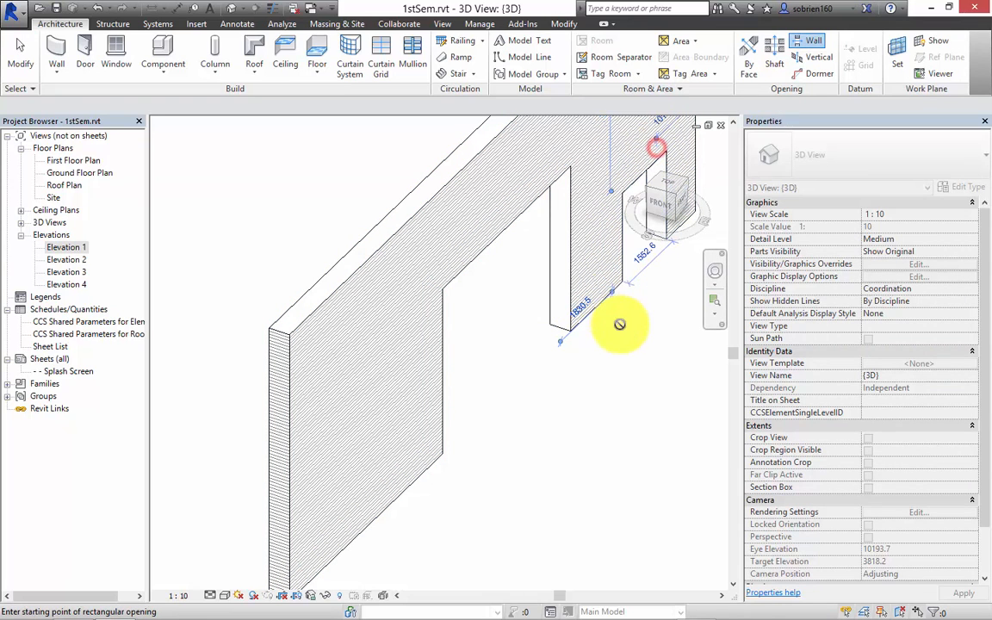
key(Escape)
middle_drag(619, 337, 513, 402)
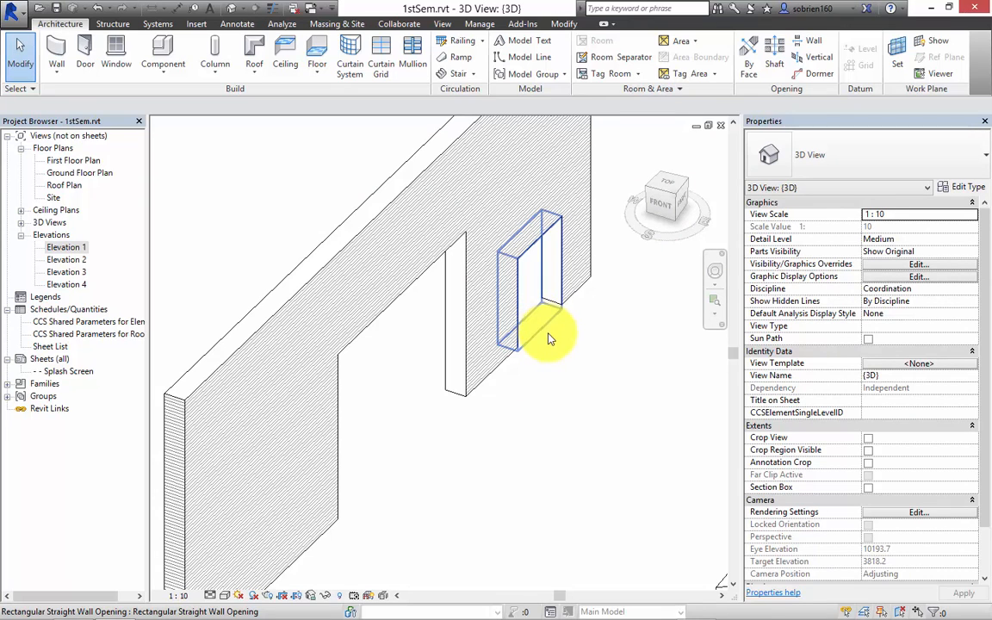
Step: Set the second opening's Base Offset to 0 and its Top Offset to 2000 mm
click(542, 334)
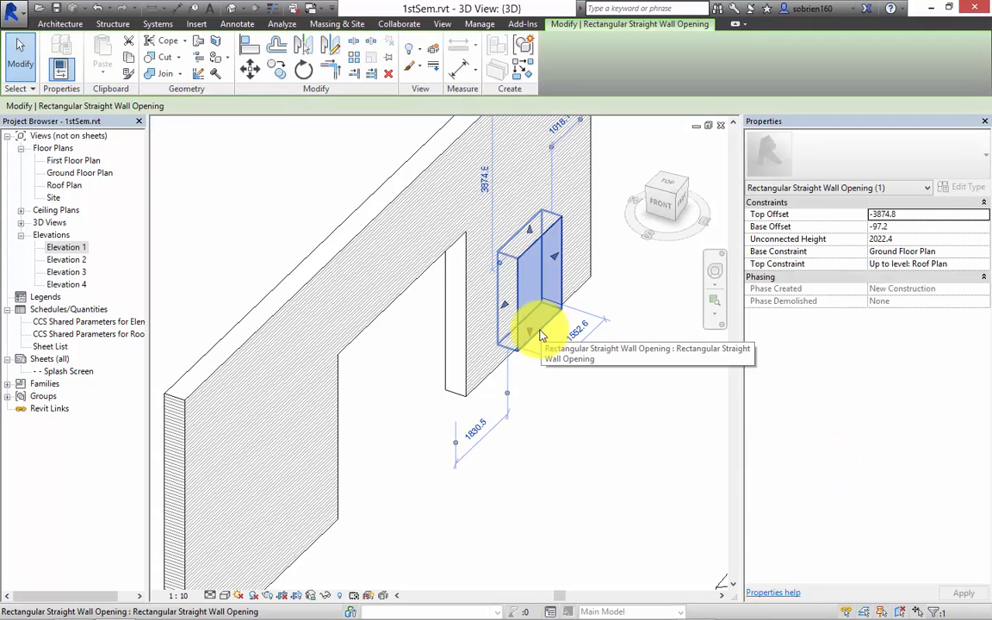
click(894, 226)
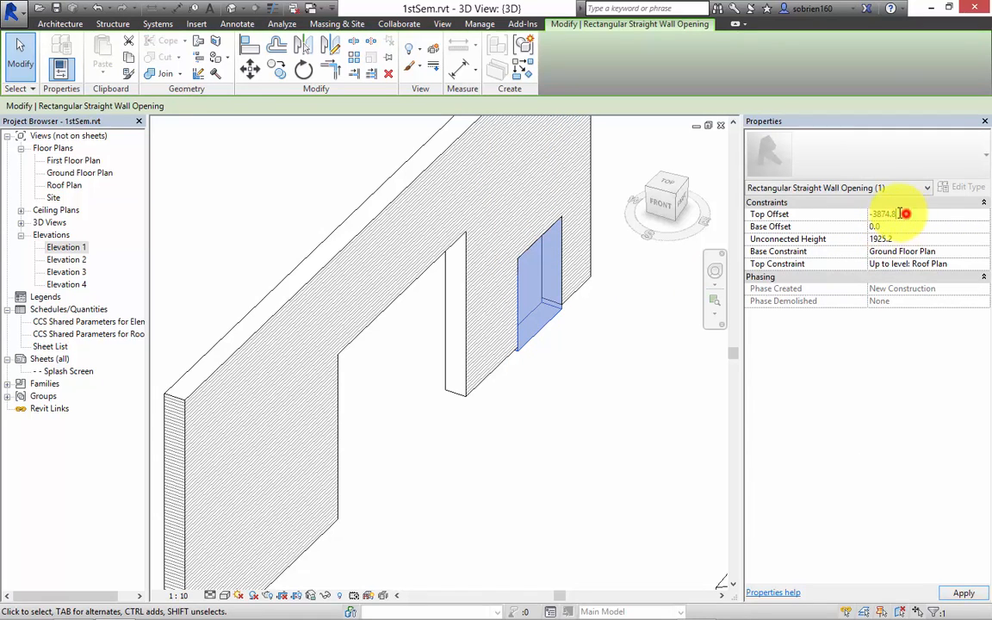
click(900, 214)
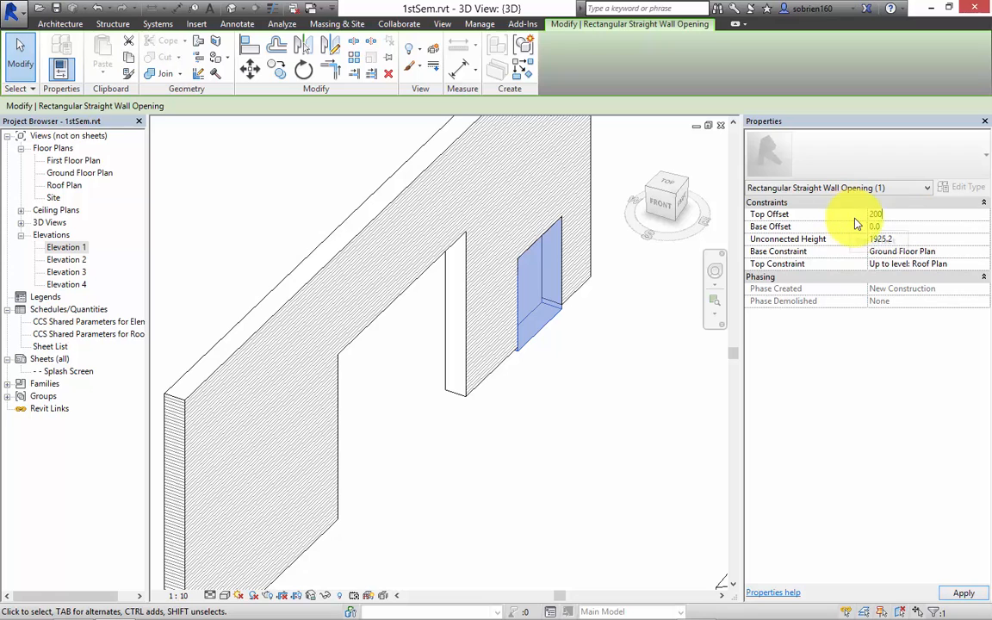
click(797, 531)
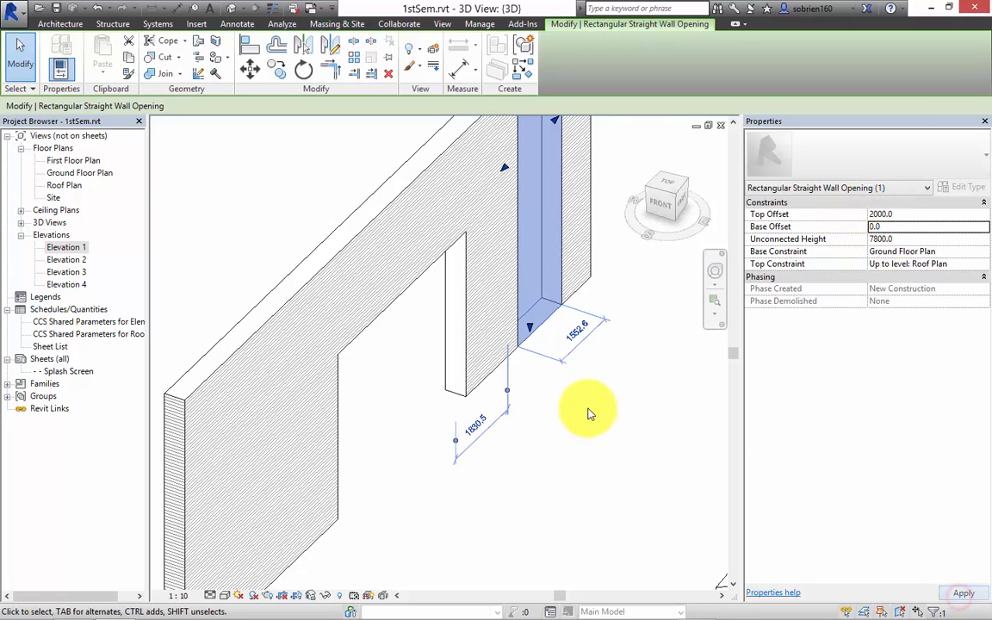
click(581, 405)
Step: Set the second opening's Top Offset to 0 and its Unconnected Height to 2000 mm
middle_drag(599, 441, 594, 475)
click(540, 357)
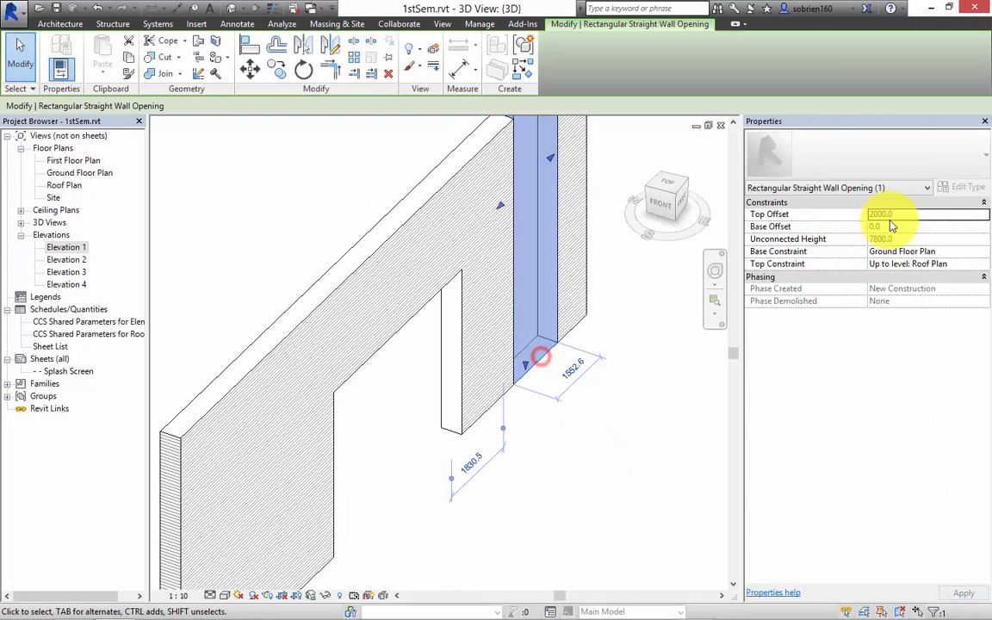
click(903, 238)
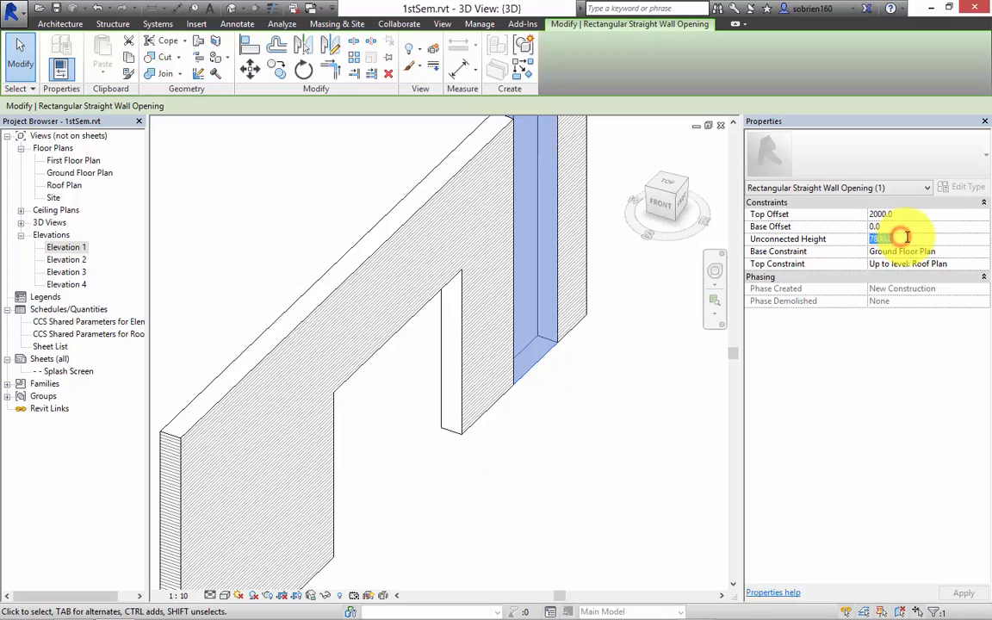
click(895, 214)
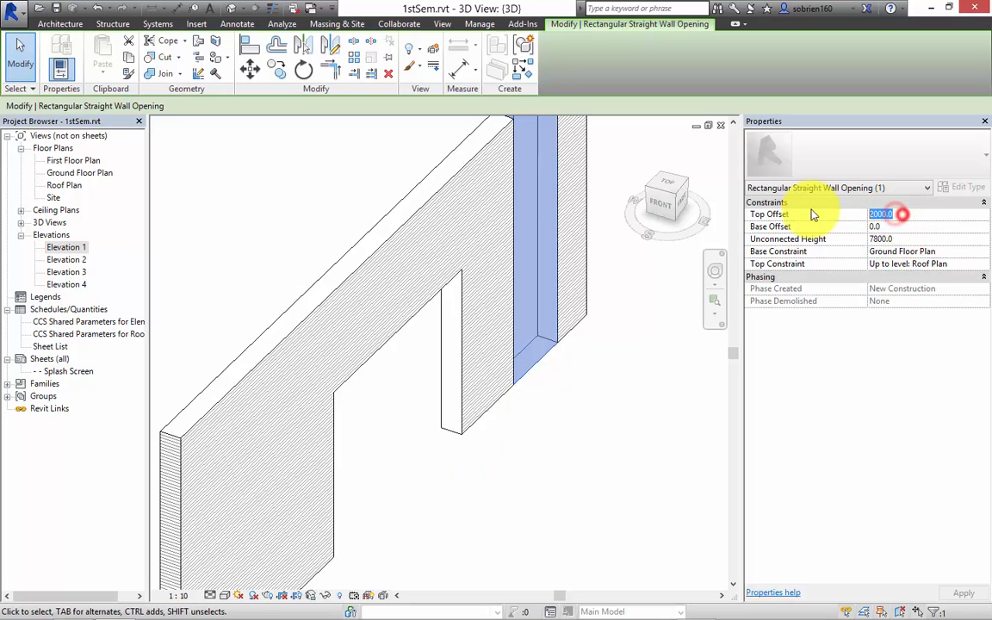
text(0)
click(915, 238)
drag(915, 239, 822, 237)
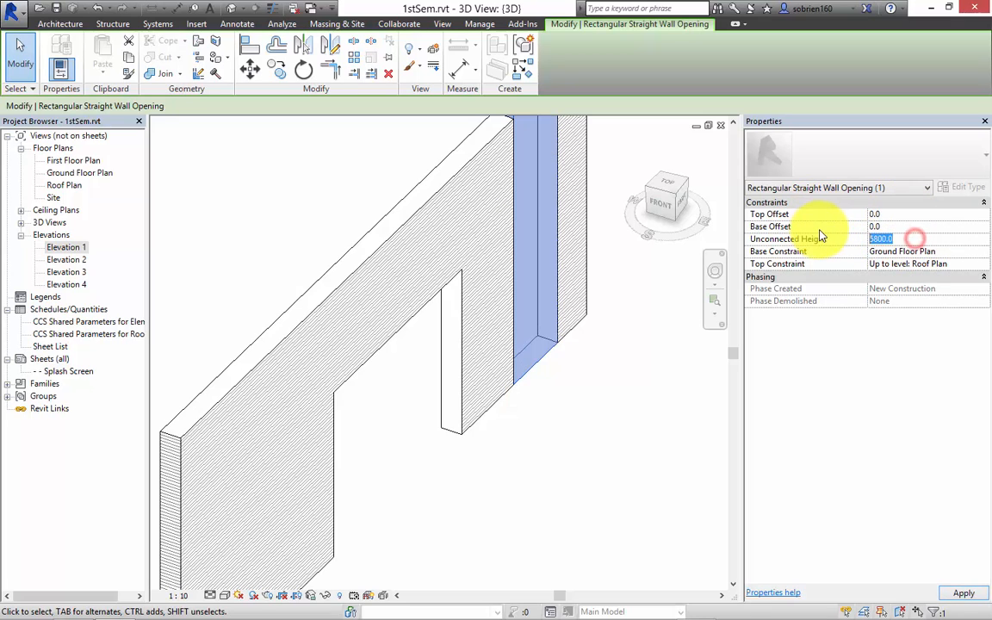
text(2000)
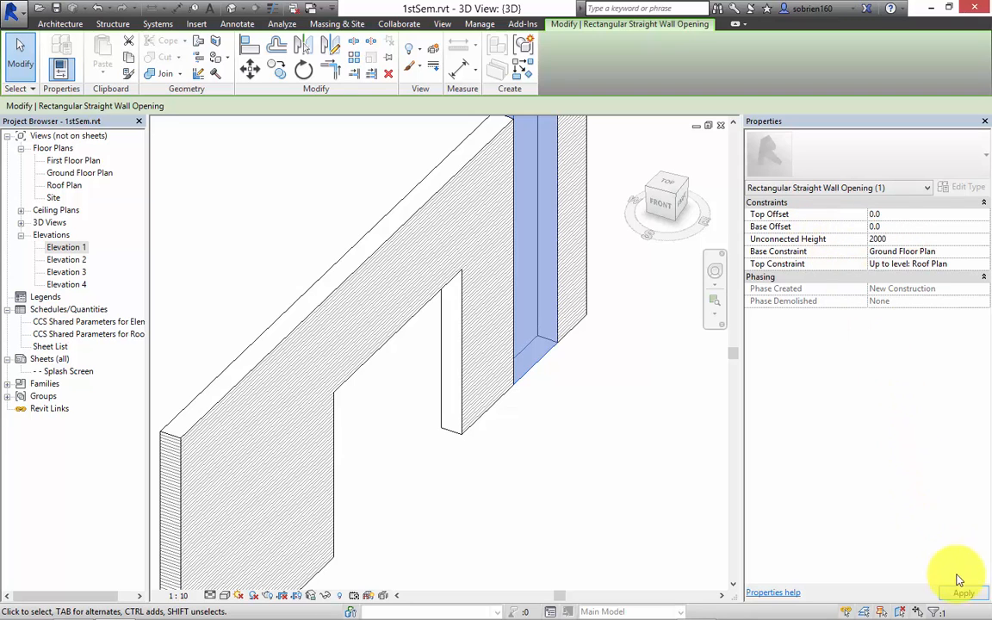
click(962, 593)
click(587, 397)
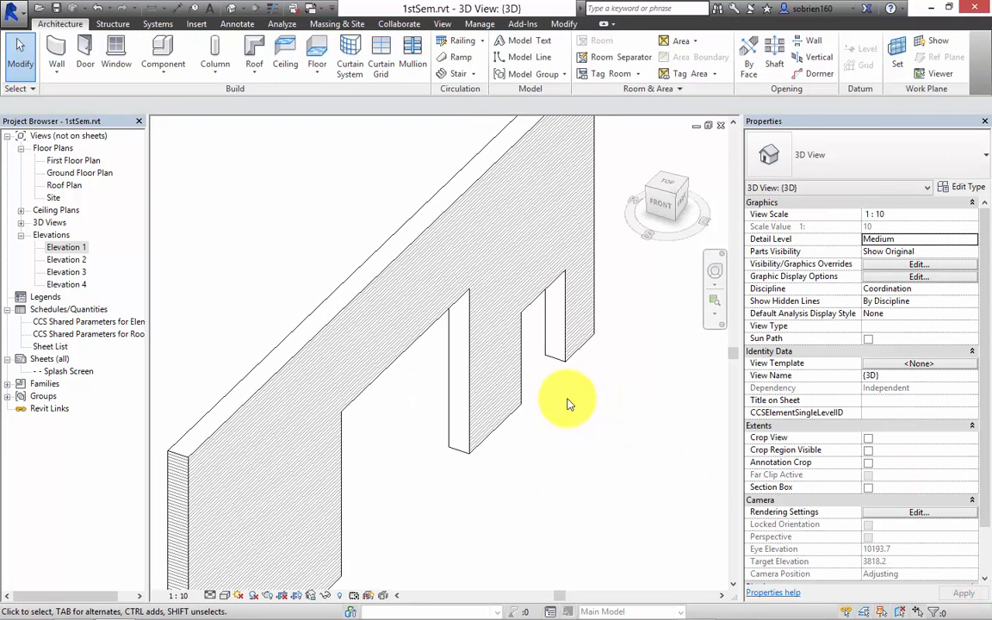
Step: Delete the second, narrower opening from the Test Wall
mouse_move(565, 389)
shift+middle_down()
mouse_move(461, 432)
mouse_move(554, 387)
mouse_move(538, 423)
mouse_move(494, 435)
shift+middle_up()
scroll(520, 396, up, 4)
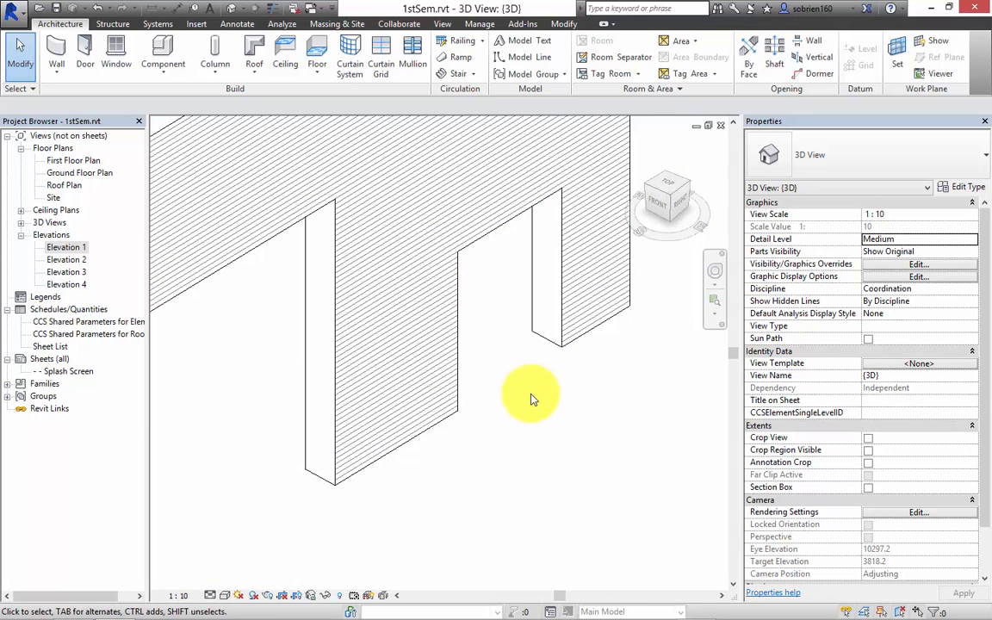
scroll(527, 376, down, 2)
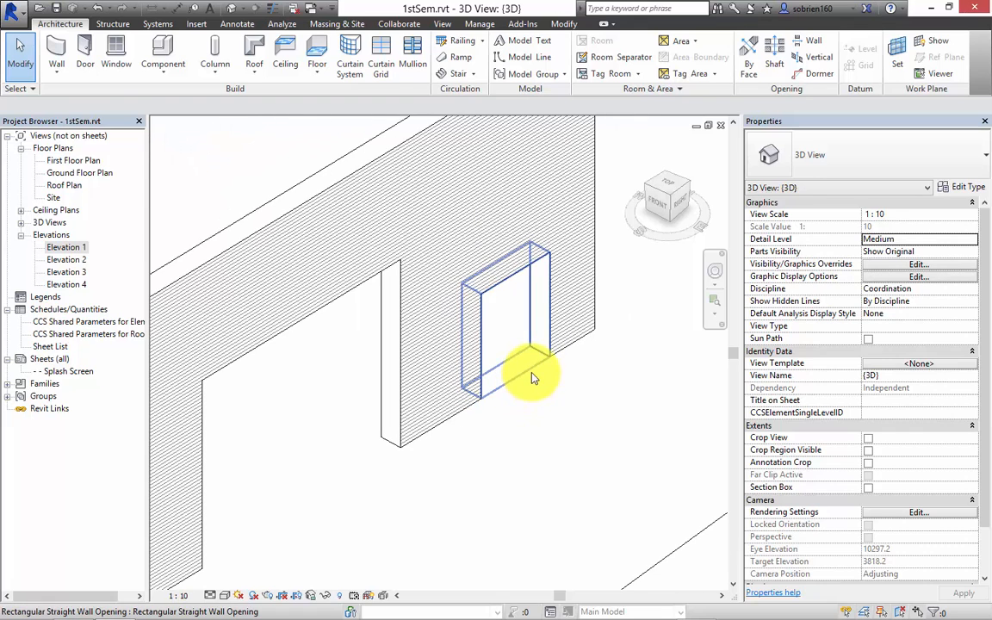
click(528, 371)
key(Delete)
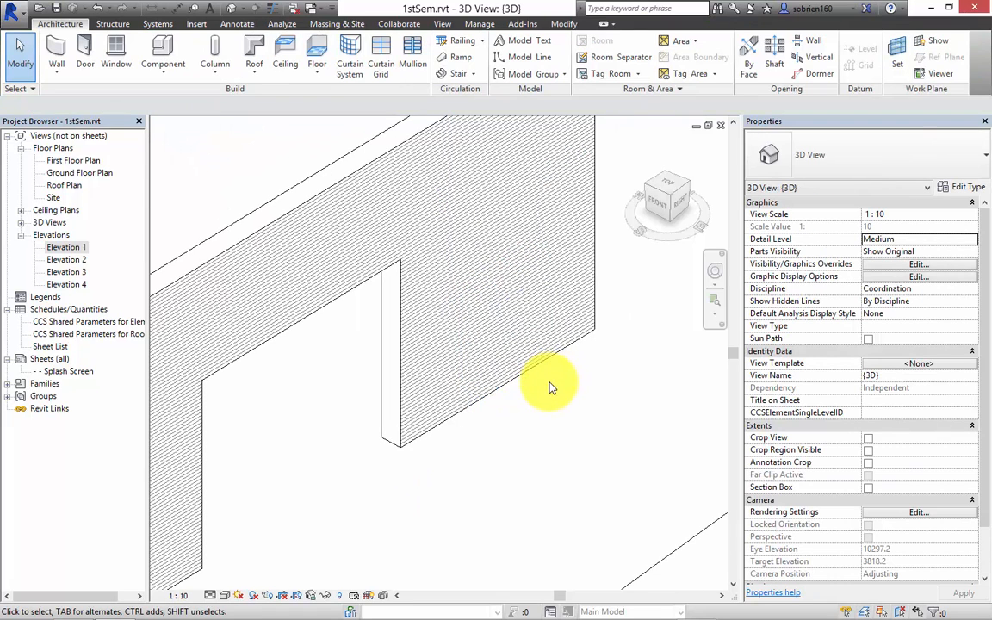
Step: Undo the deletion of the narrower opening and delete the wider opening from the Test Wall instead
click(97, 8)
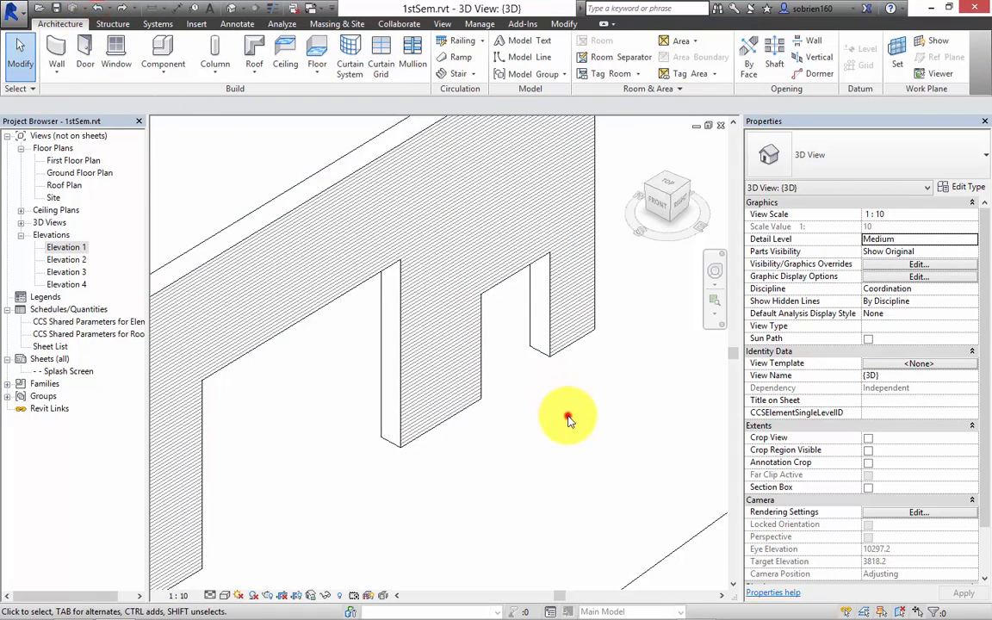
middle_drag(566, 416, 569, 463)
scroll(568, 462, down, 2)
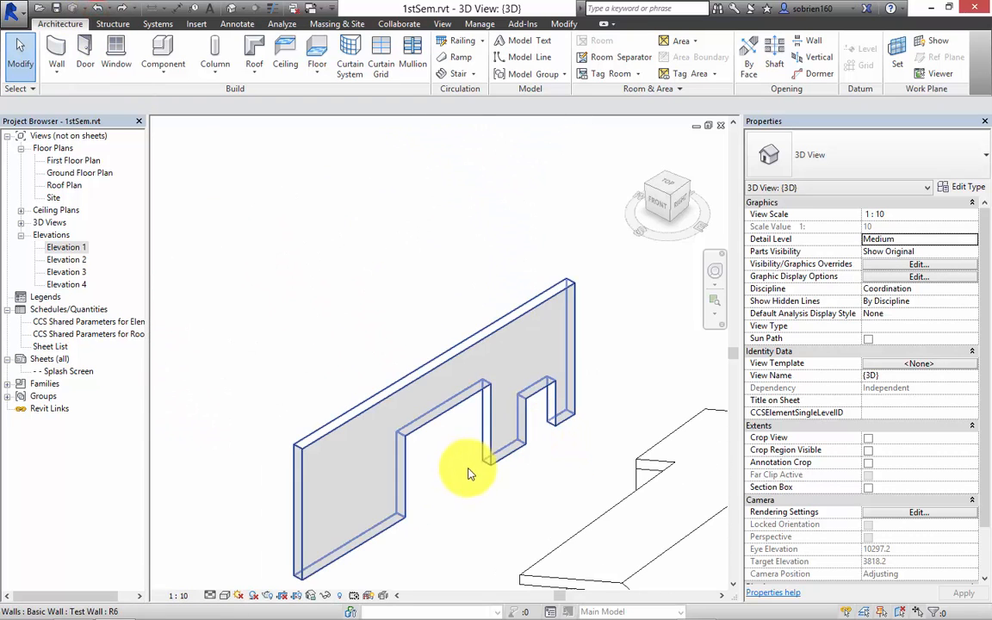
click(469, 490)
key(Delete)
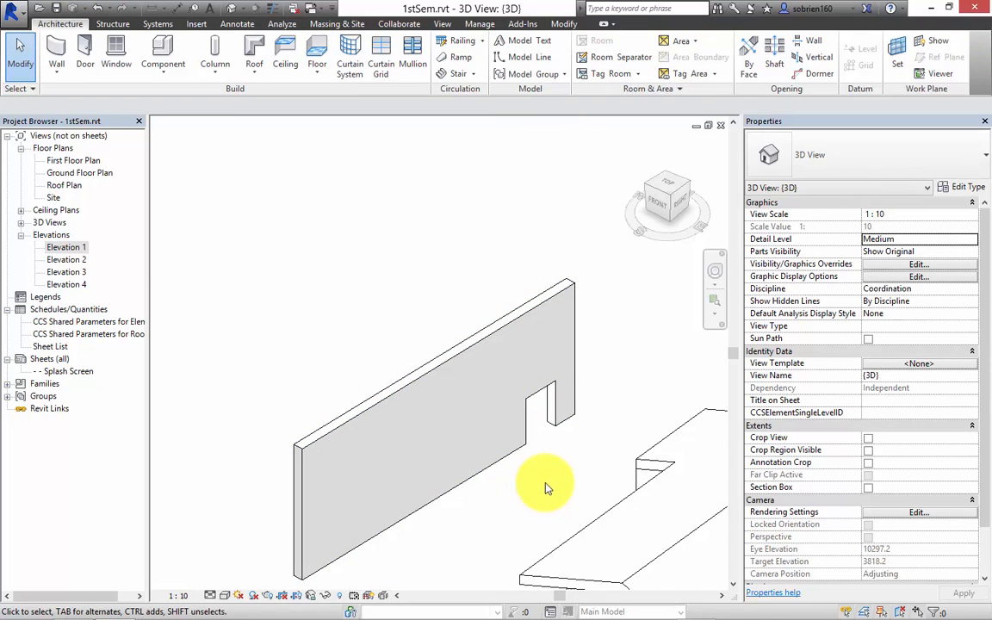
middle_drag(542, 483, 559, 454)
middle_drag(353, 336, 363, 290)
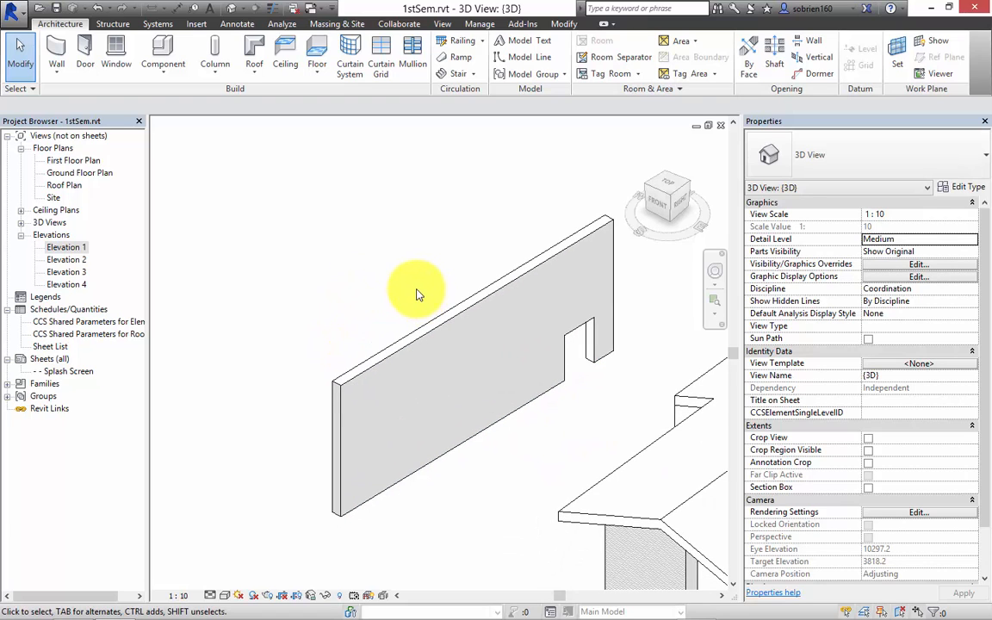
click(390, 353)
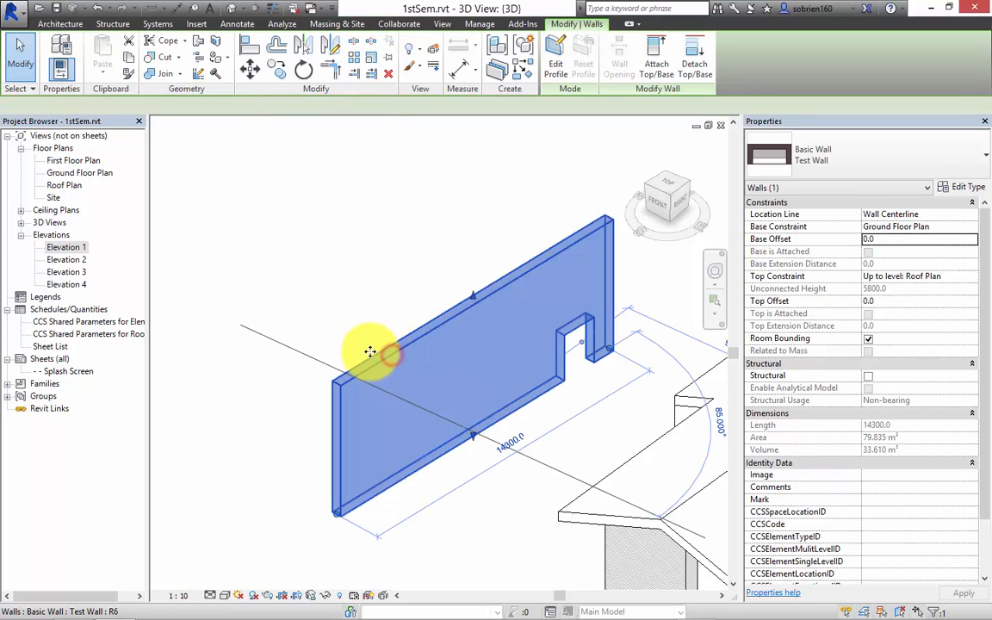
click(556, 60)
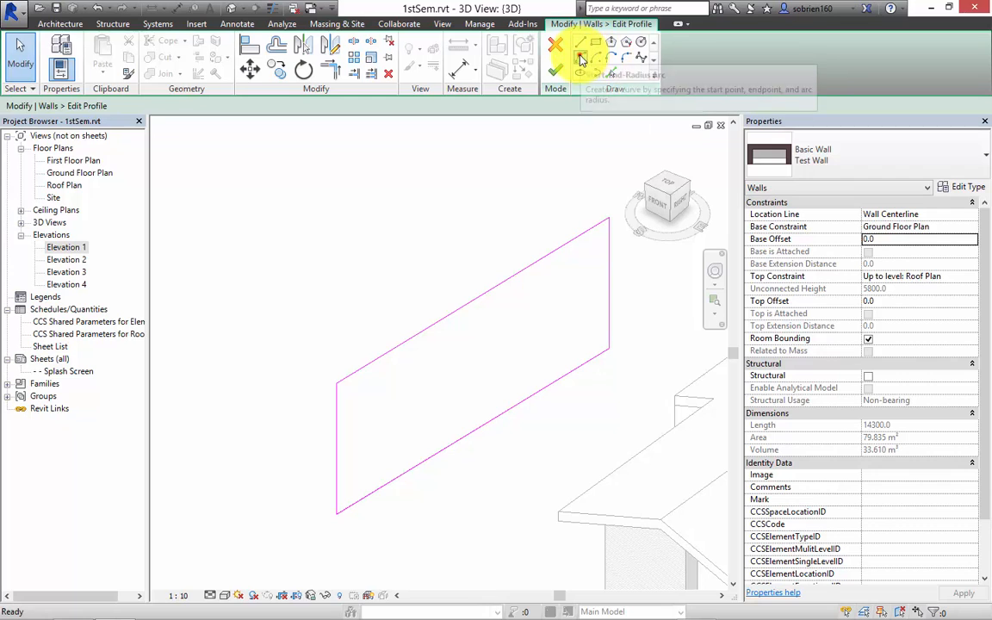
click(582, 58)
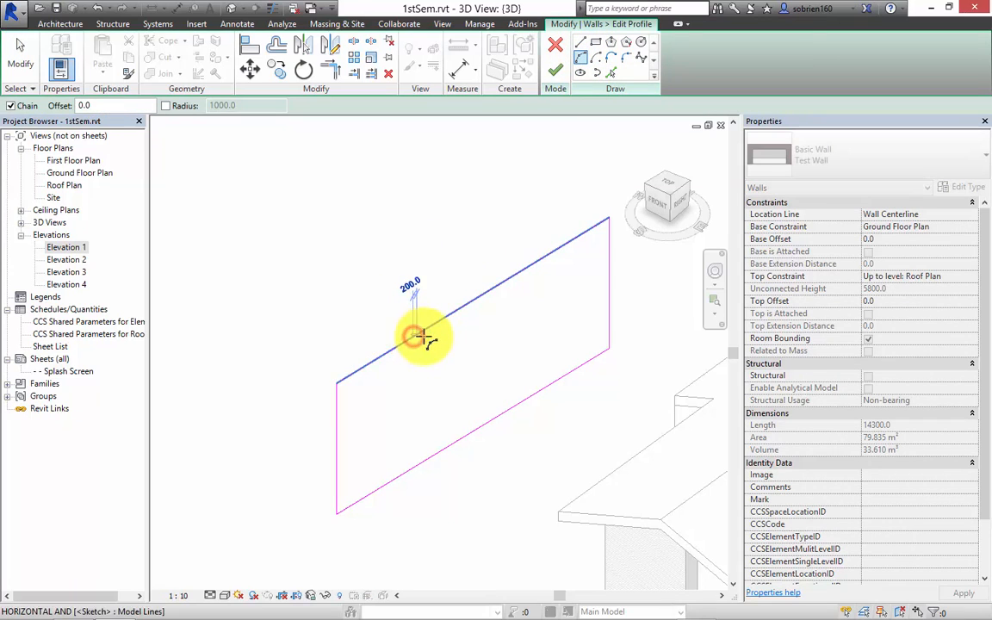
click(425, 337)
click(443, 349)
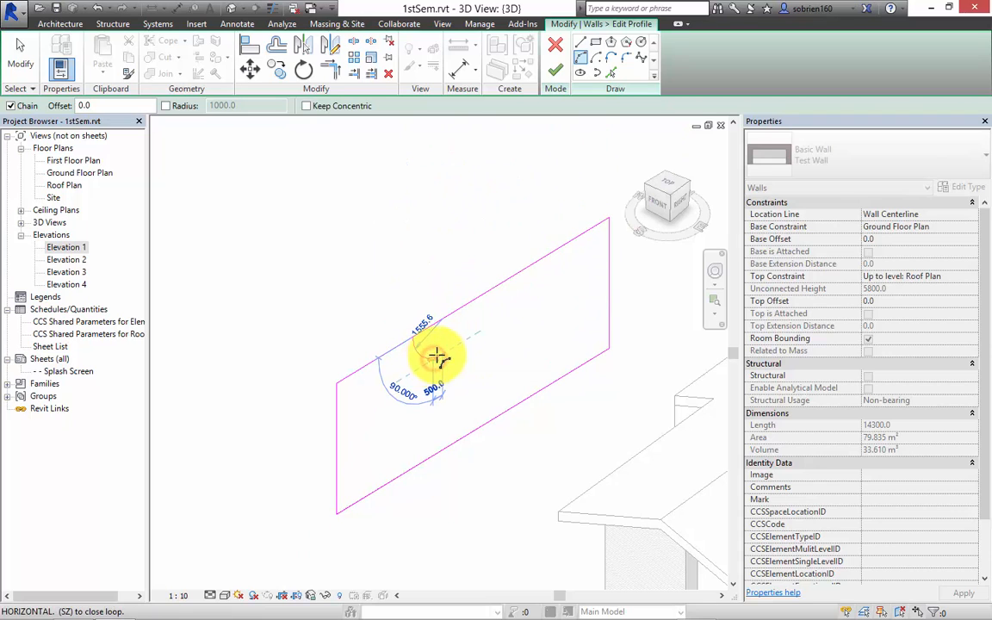
click(441, 361)
Step: Sketch connected lines from the arc's lower end horizontally, down one step, and horizontally to the wall's far vertical edge
click(582, 44)
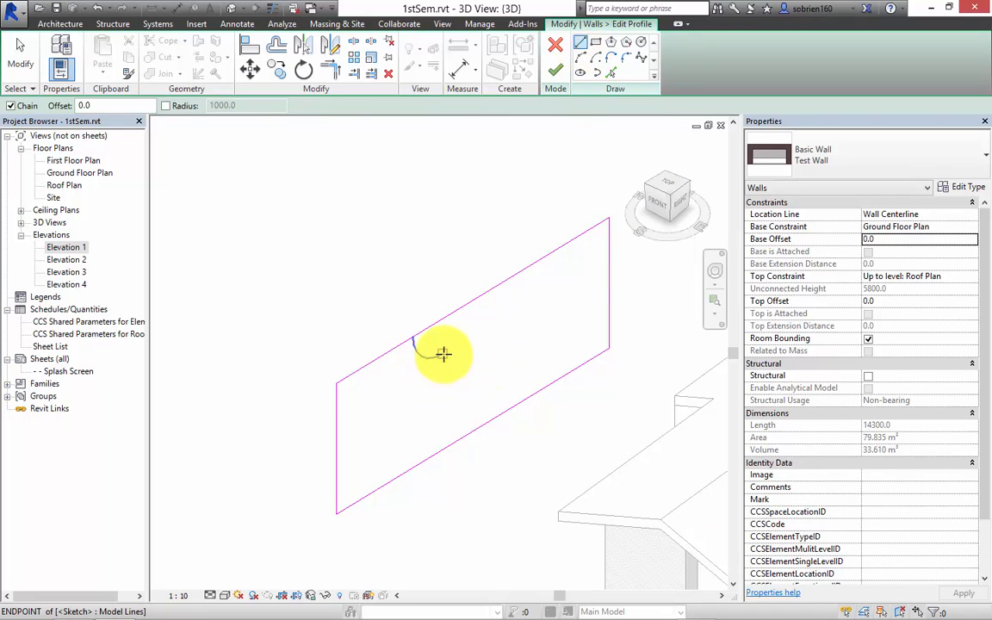
click(443, 353)
click(512, 315)
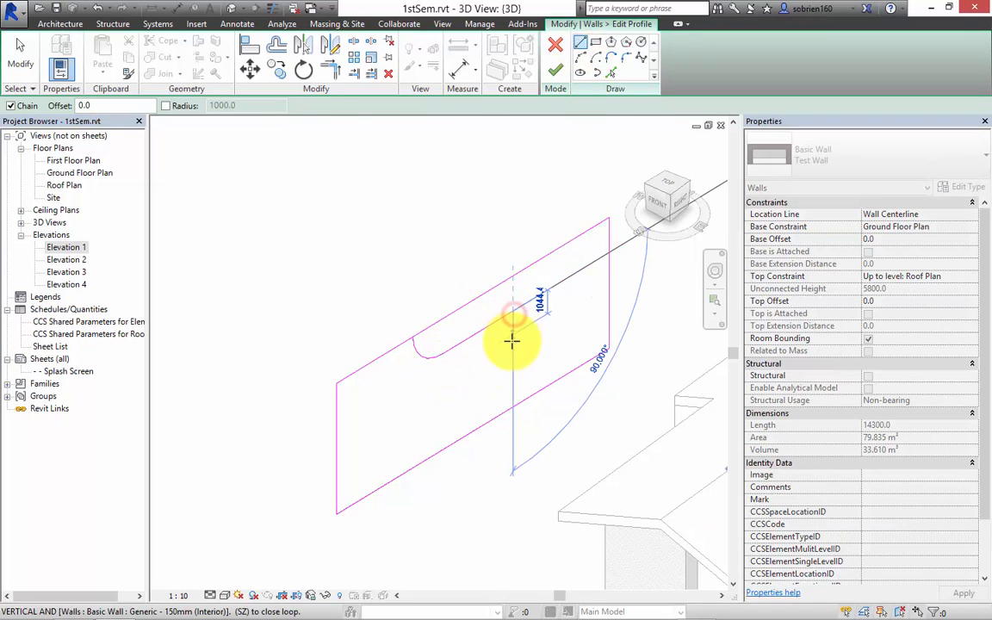
click(513, 292)
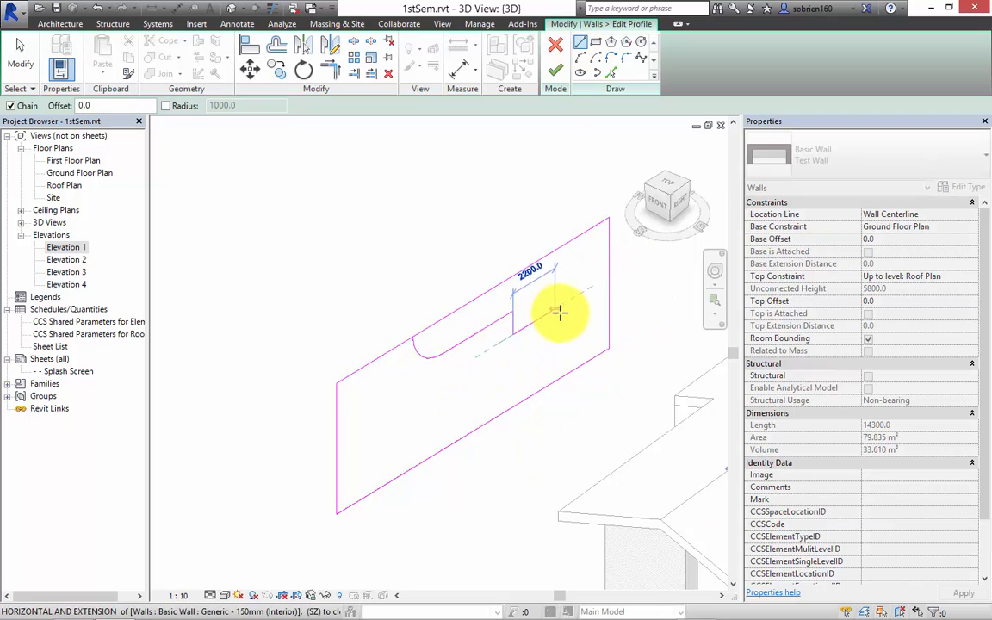
click(608, 278)
key(Escape)
key(Escape)
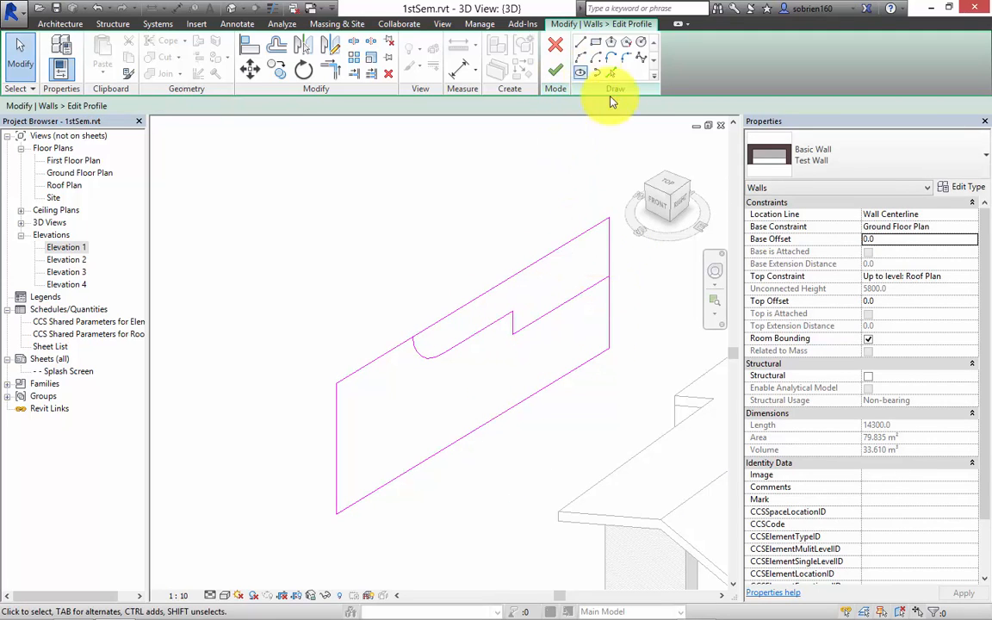
Step: In the Left view, trim the profile's end and top edges to the stepped line and arc, removing the upper corner
click(651, 201)
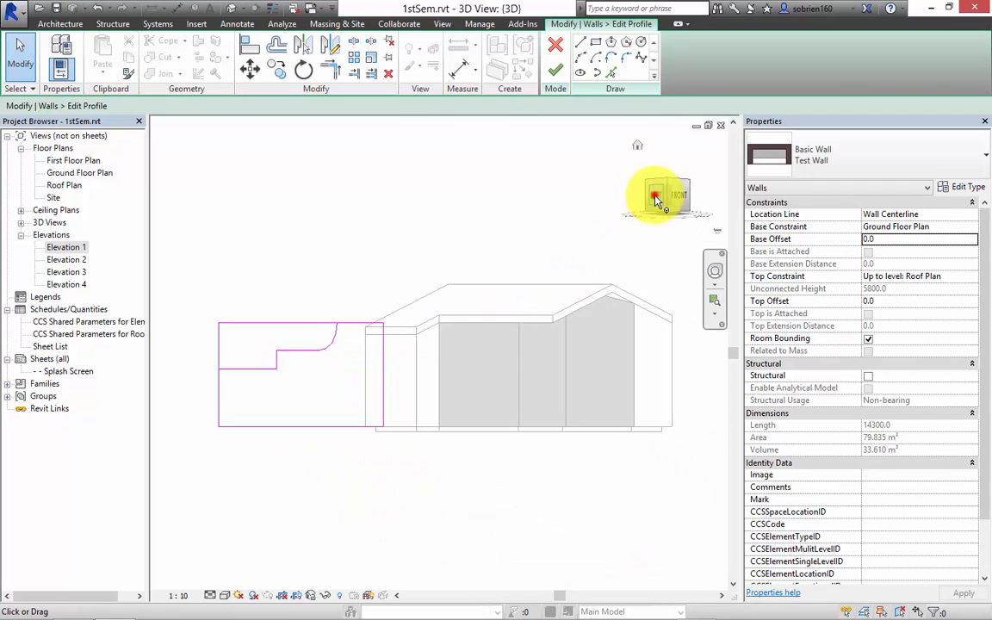
scroll(348, 361, up, 3)
middle_drag(347, 361, 385, 376)
scroll(316, 372, up, 2)
mouse_move(317, 372)
mouse_down()
mouse_move(342, 372)
mouse_move(340, 415)
mouse_move(341, 386)
mouse_up()
click(369, 361)
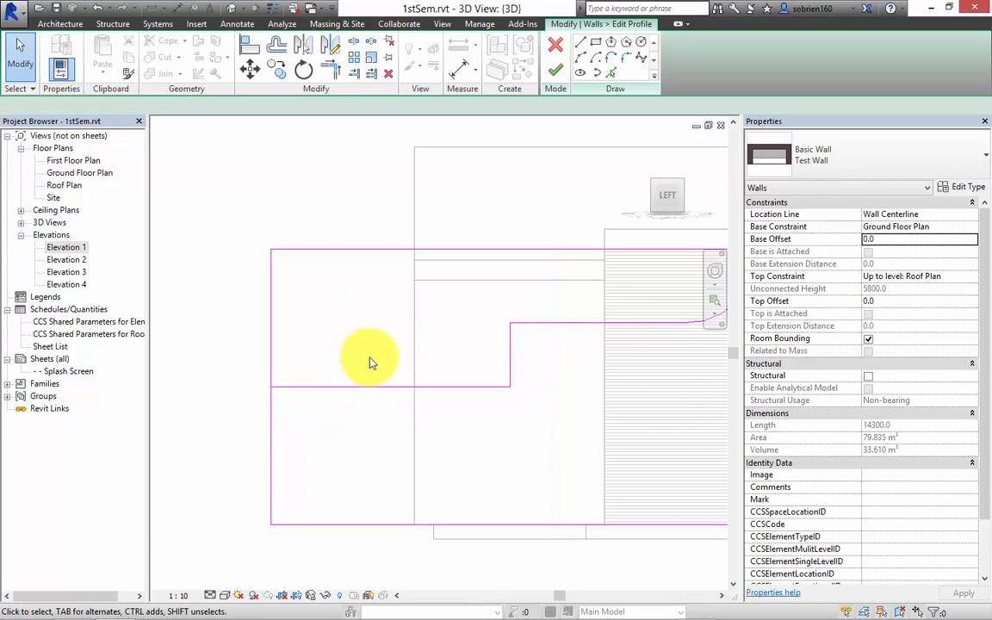
scroll(417, 361, down, 1)
middle_drag(418, 361, 280, 372)
scroll(280, 372, down, 1)
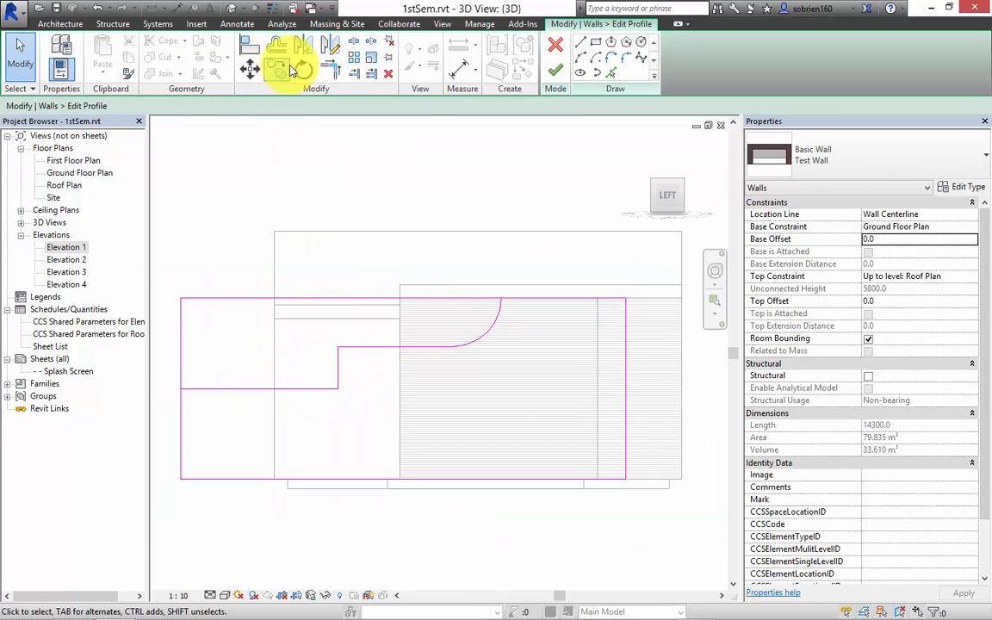
click(332, 76)
click(200, 389)
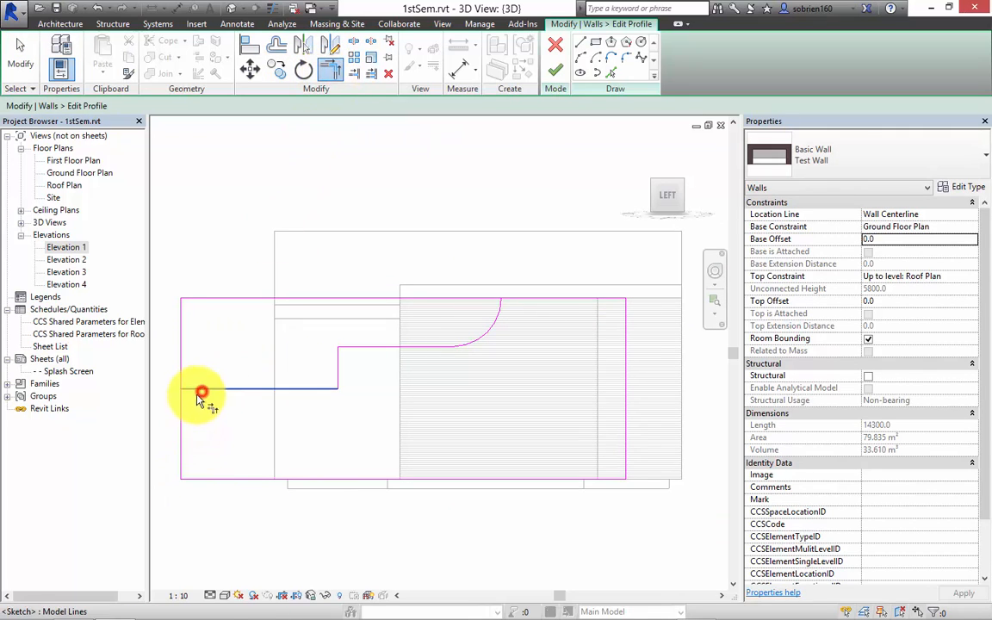
click(182, 406)
click(502, 301)
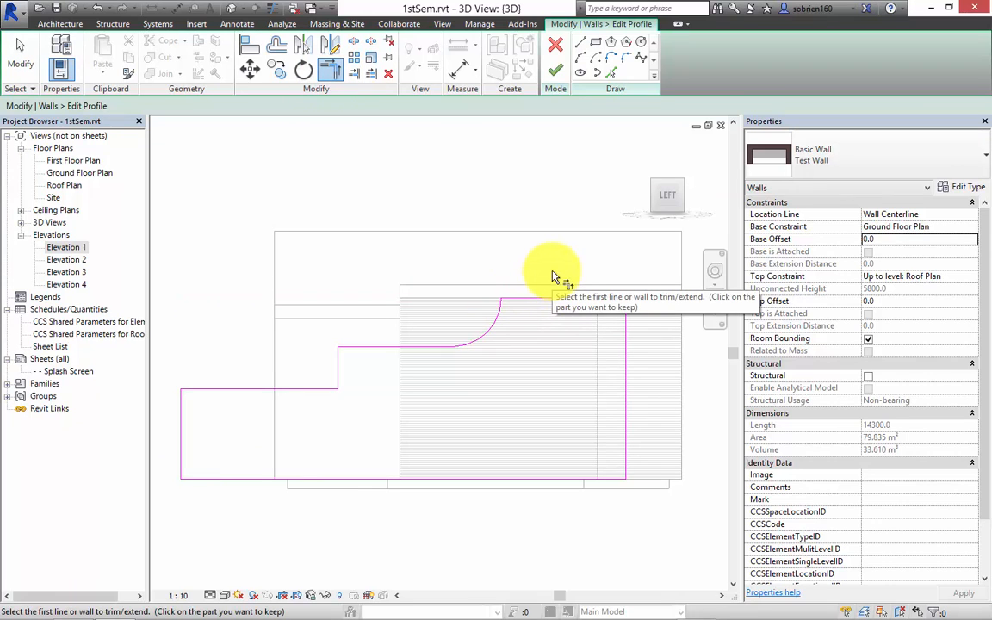
Step: Finish the profile edit and look at the reshaped Test Wall from an angled 3D view
click(561, 76)
click(449, 168)
scroll(469, 305, down, 2)
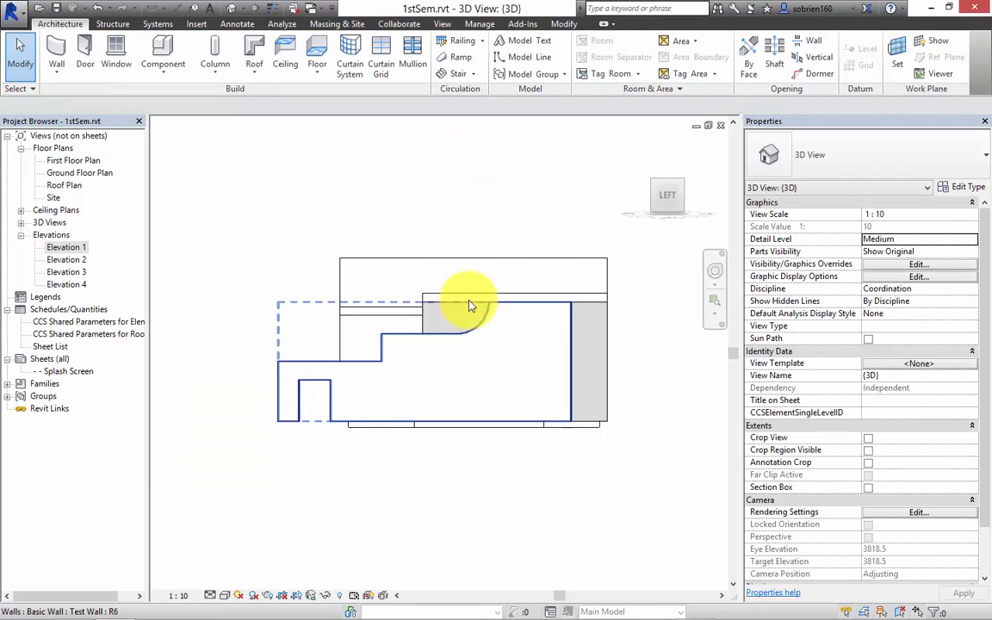
shift+middle_drag(469, 306, 318, 390)
scroll(395, 445, up, 6)
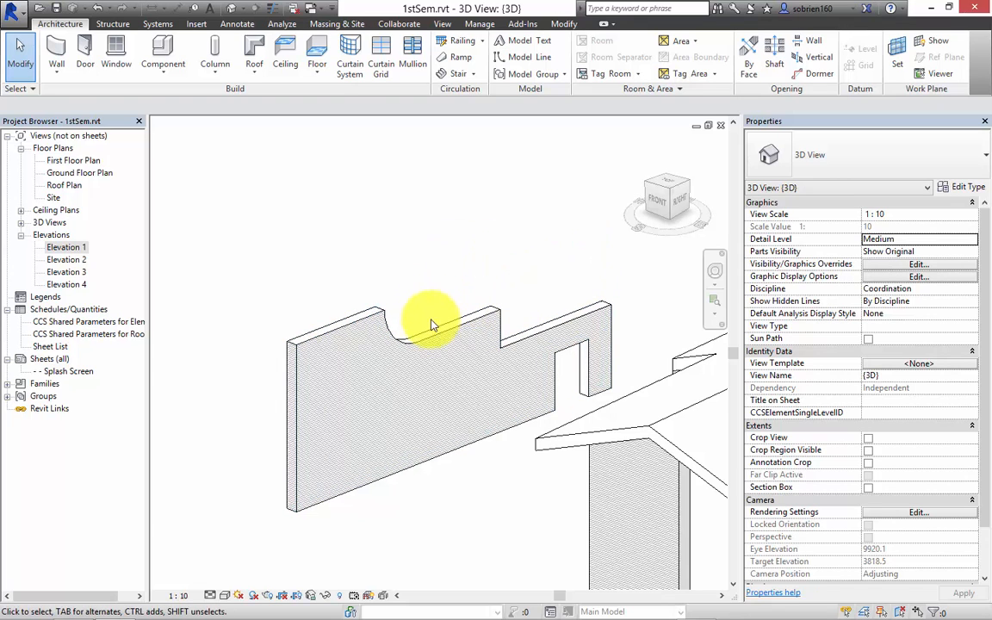
Step: Reopen the wall's profile and sketch a two-step line from about 7800 mm along the bottom edge to the near vertical edge
click(431, 344)
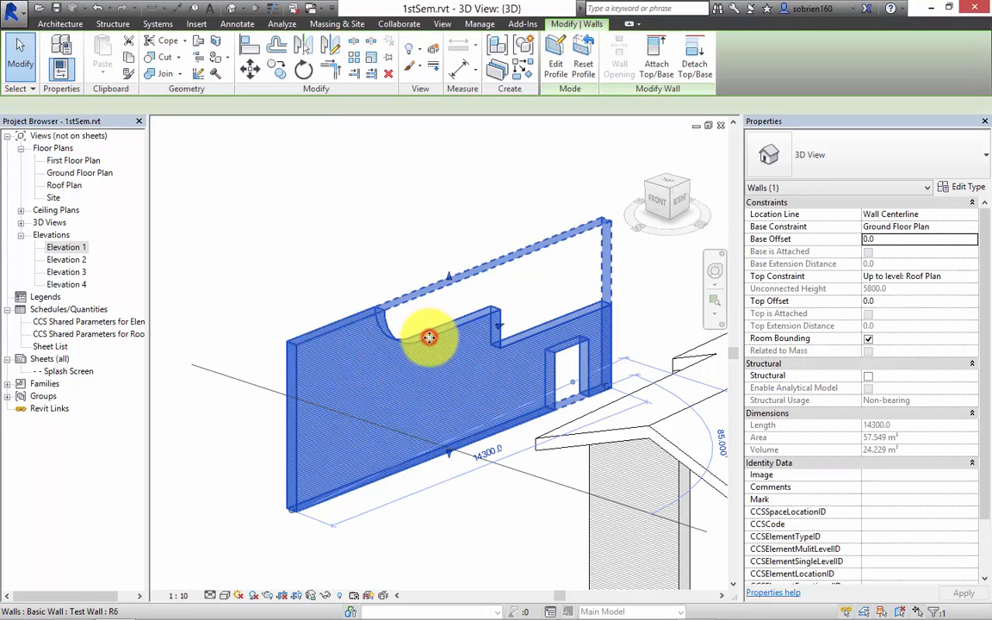
click(556, 69)
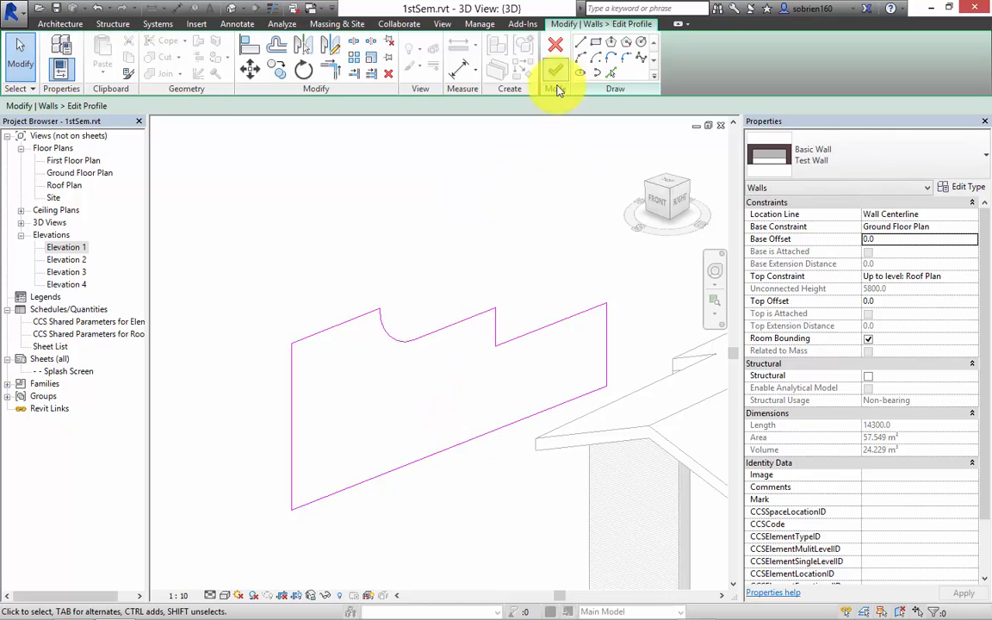
click(580, 42)
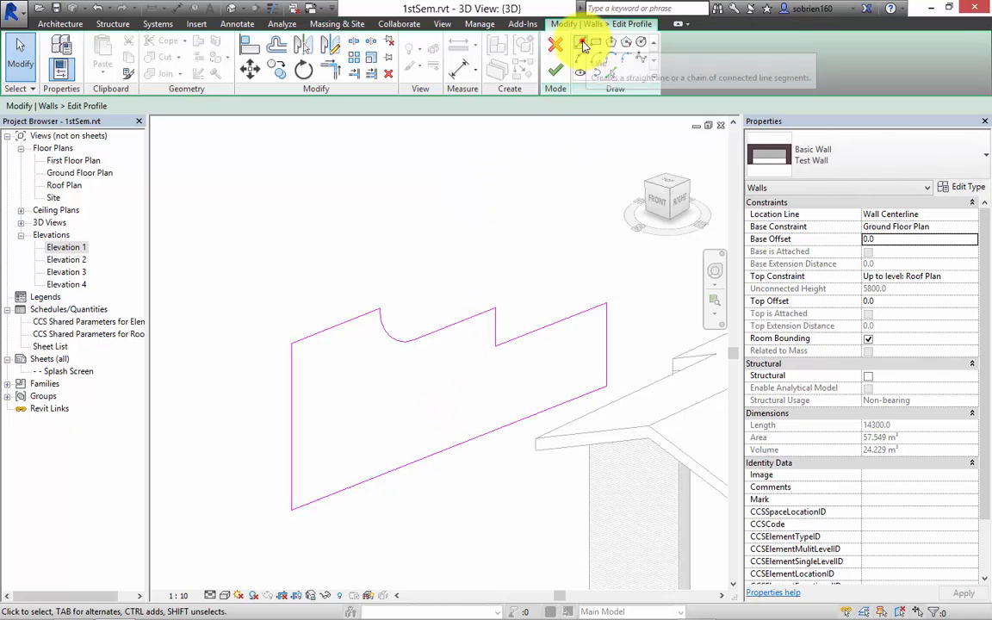
click(464, 442)
click(463, 420)
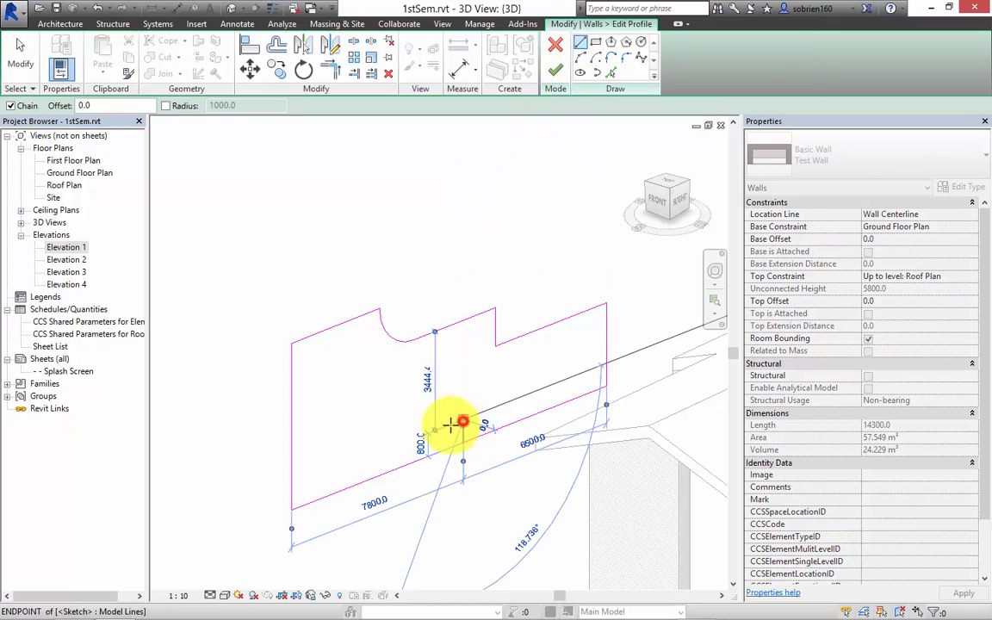
click(403, 442)
click(403, 416)
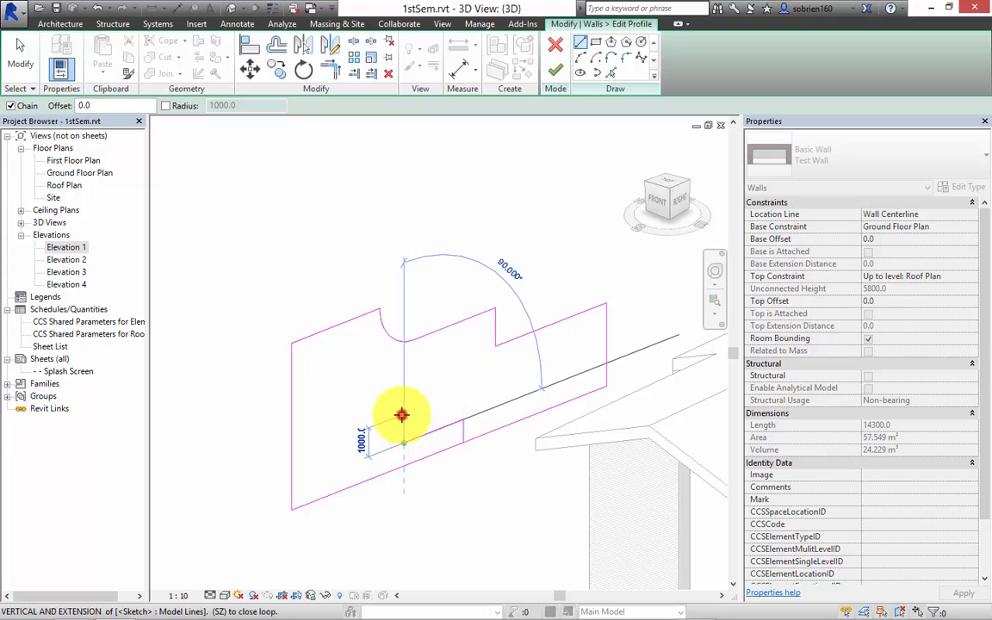
click(292, 456)
key(Escape)
key(Escape)
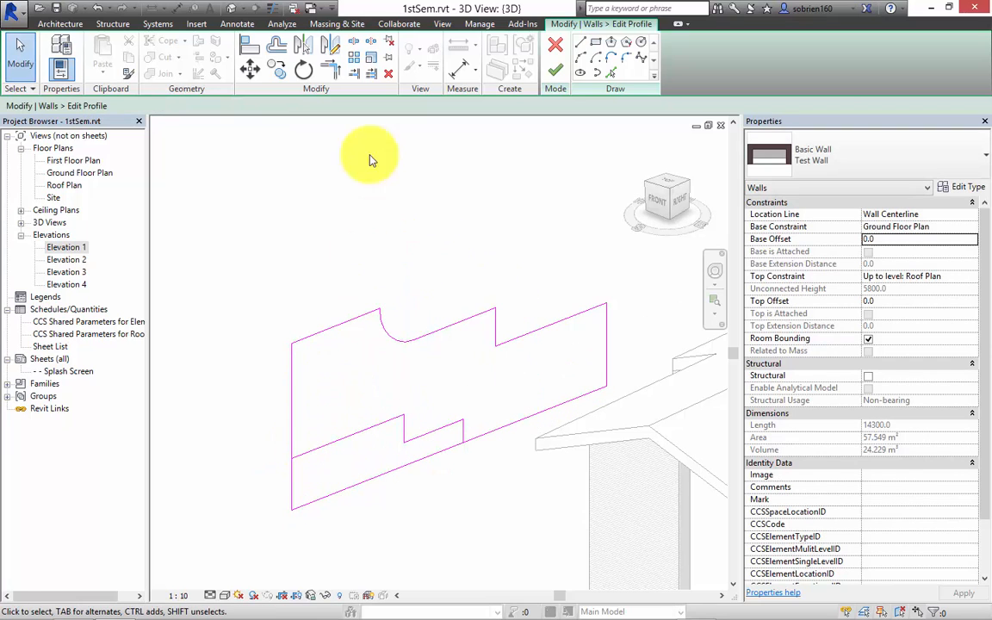
Step: Trim the near vertical and bottom edges to the new stepped lines and finish the profile edit
click(330, 71)
click(310, 452)
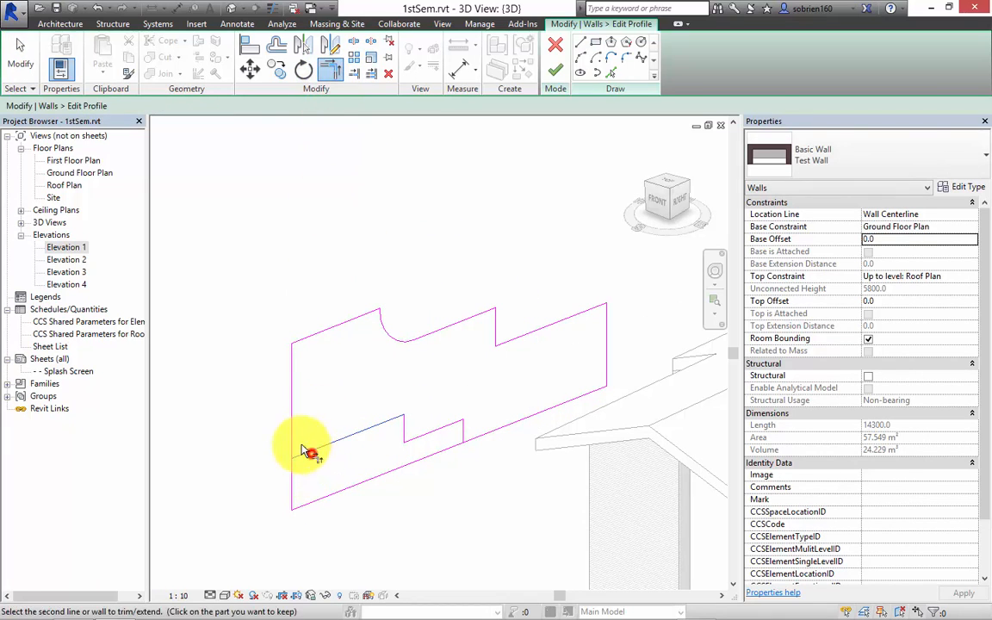
click(293, 442)
click(461, 432)
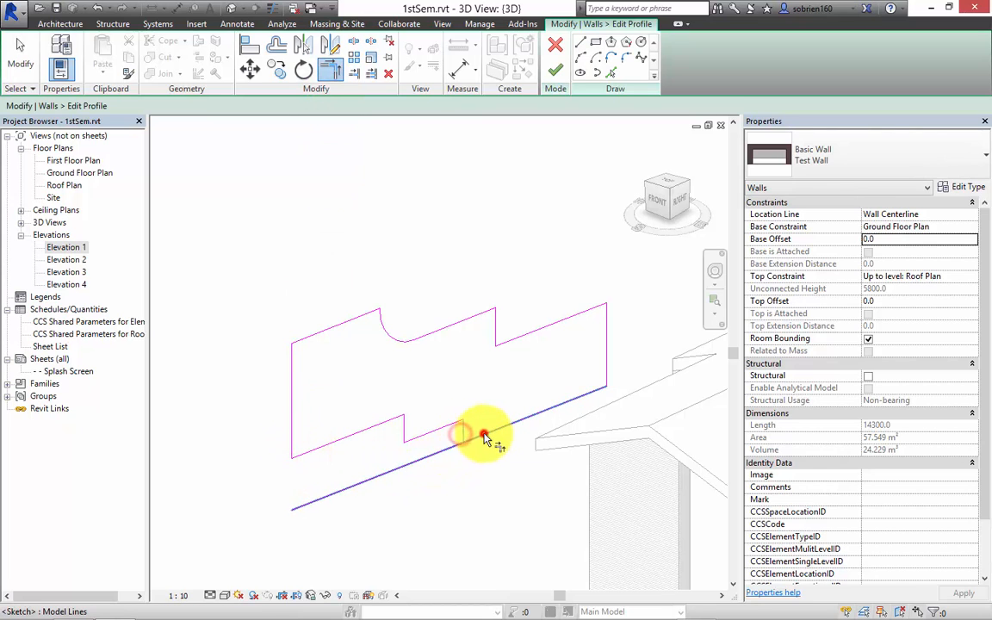
click(482, 434)
click(555, 69)
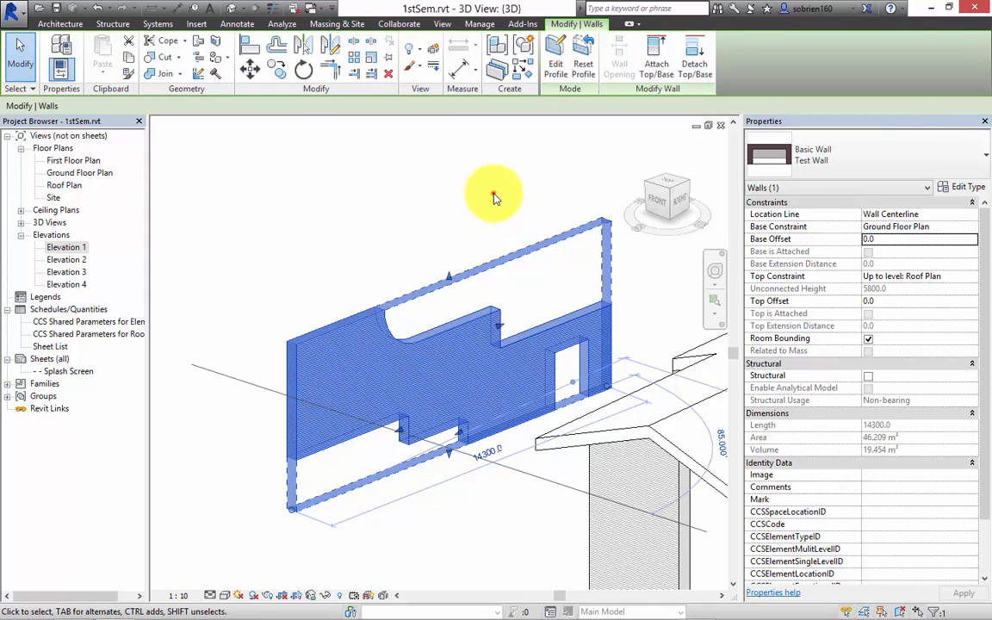
click(493, 193)
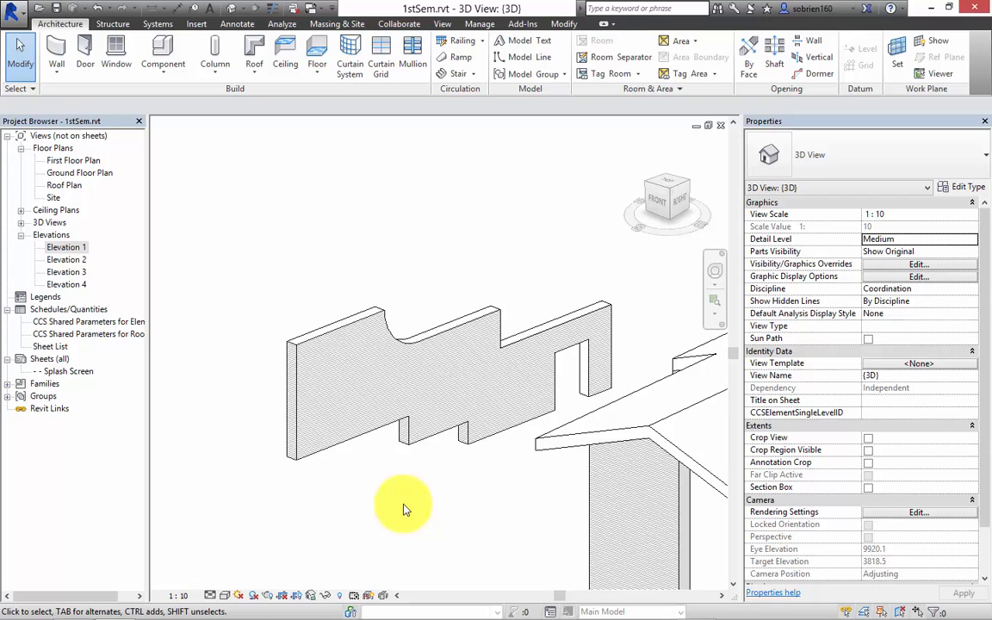
middle_drag(404, 505, 394, 519)
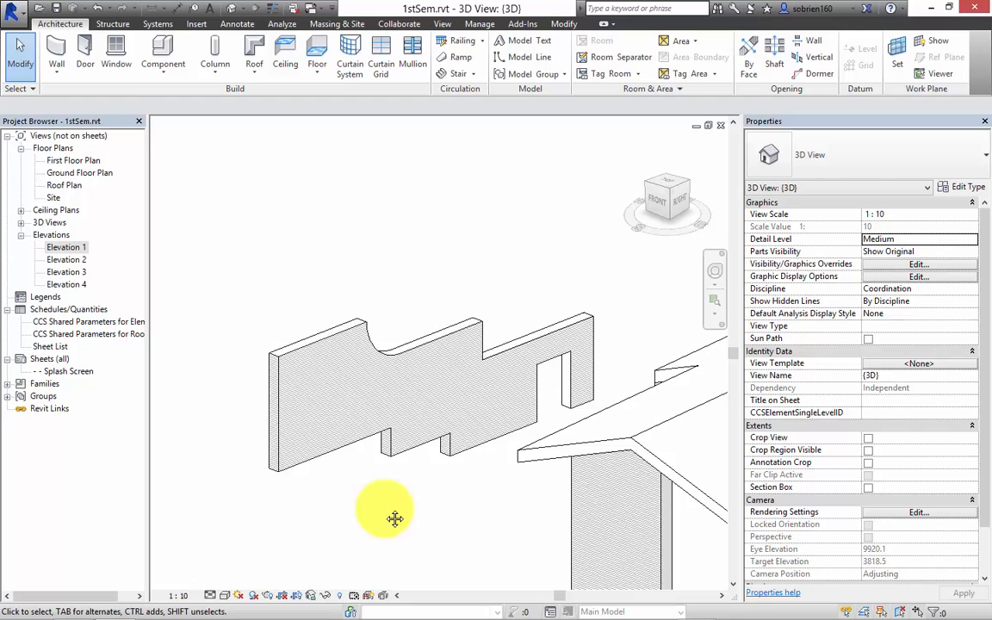
middle_drag(423, 527, 417, 514)
click(443, 317)
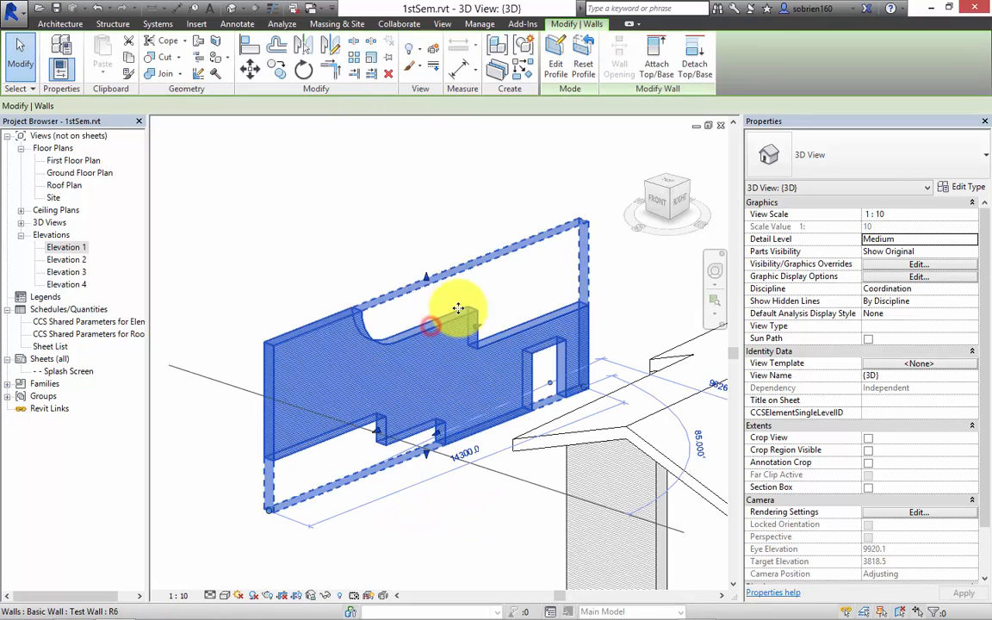
click(556, 62)
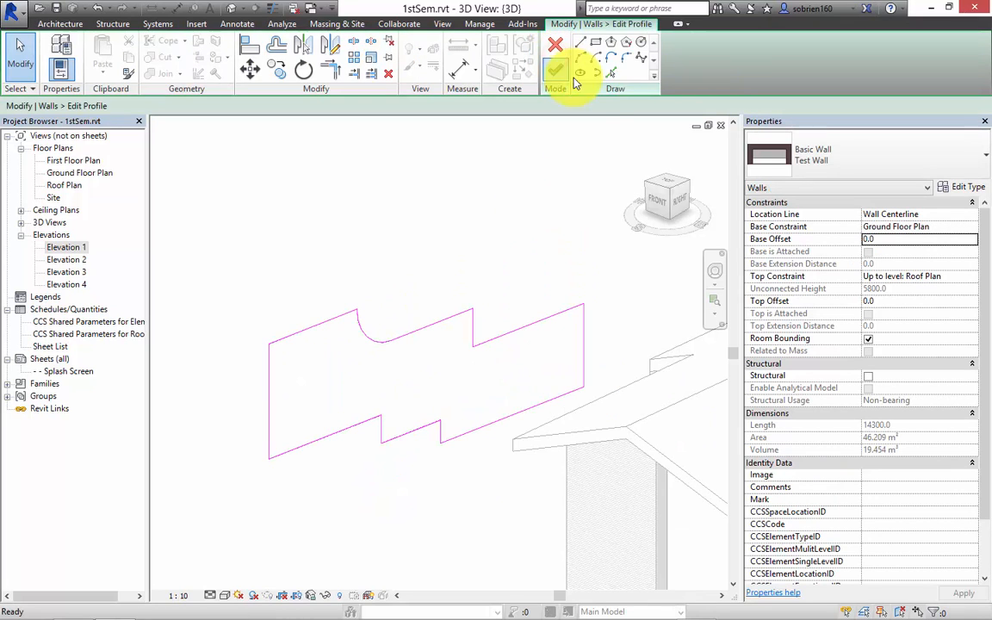
click(640, 41)
click(317, 389)
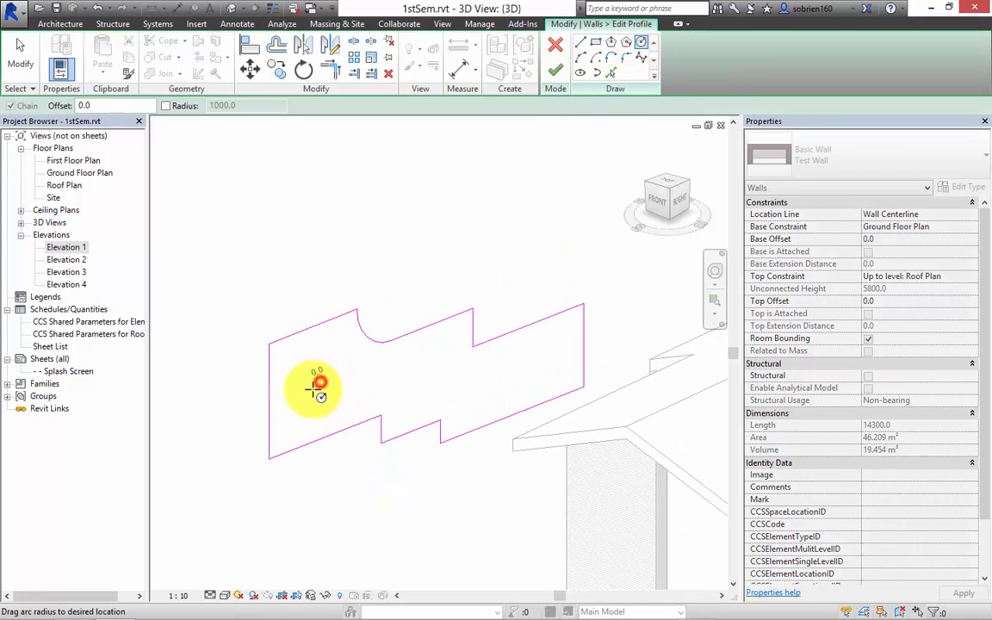
click(308, 394)
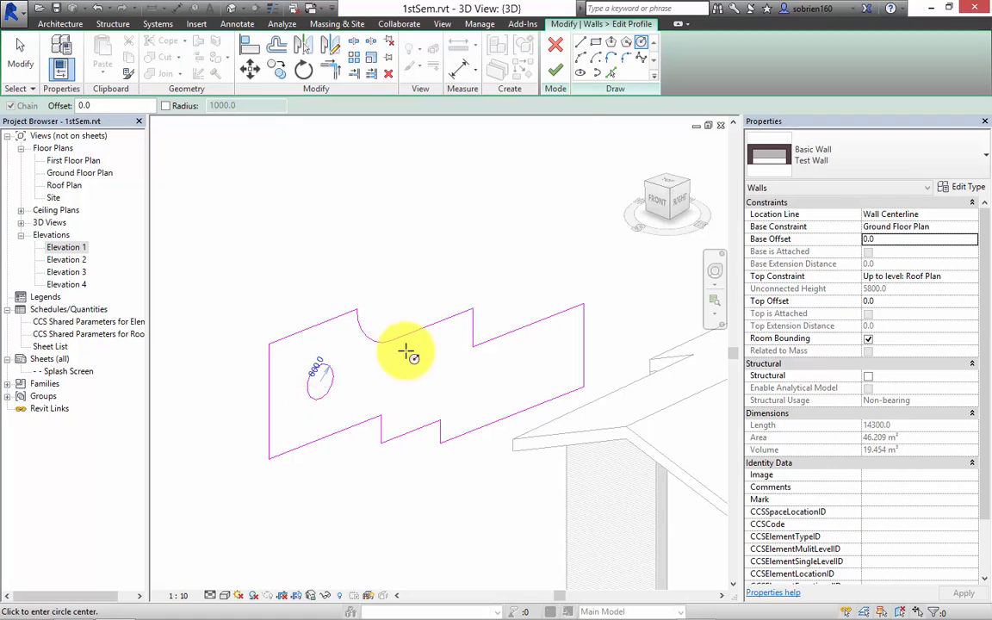
Step: Sketch a six-sided polygon of about 700 mm radius inside the Test Wall near its far end and finish the profile edit
click(612, 43)
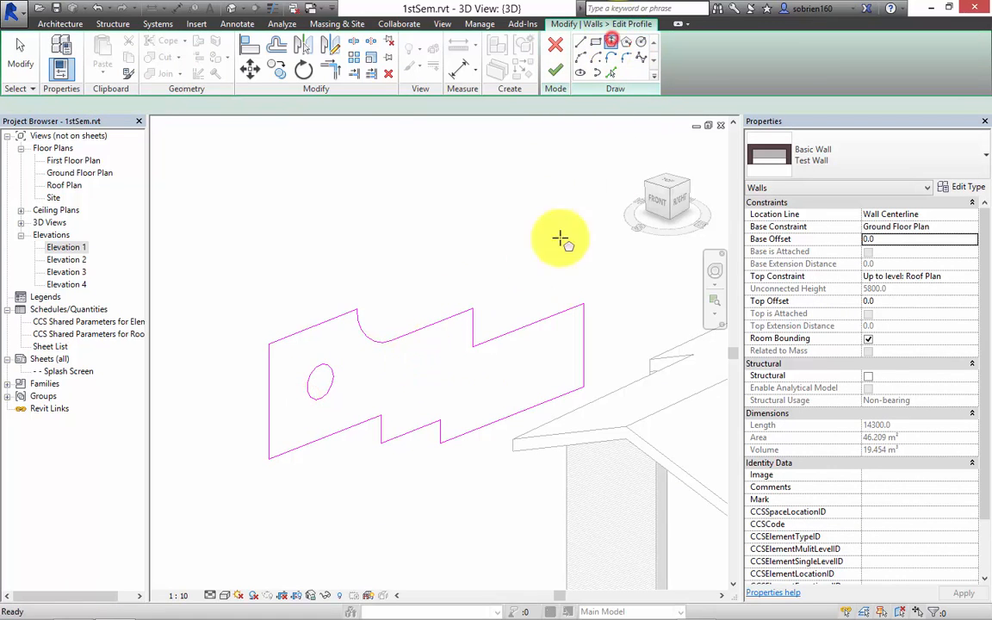
click(505, 388)
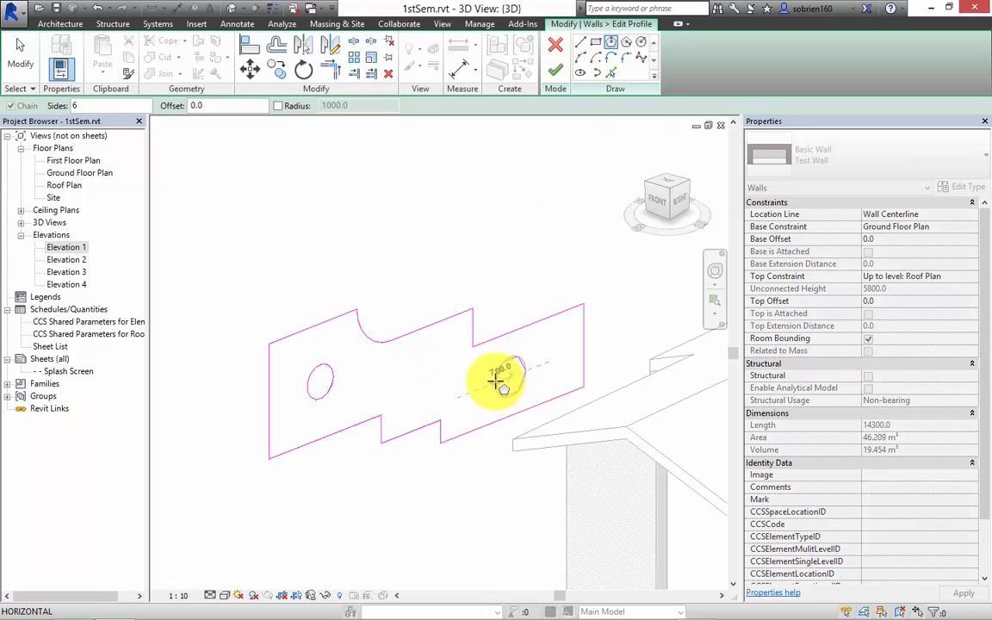
click(496, 381)
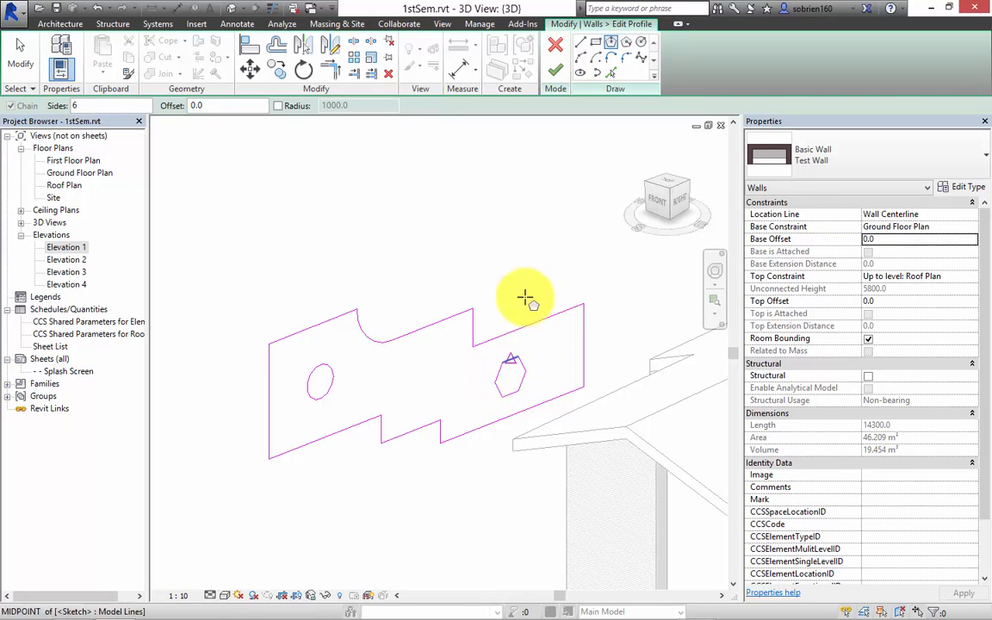
click(555, 69)
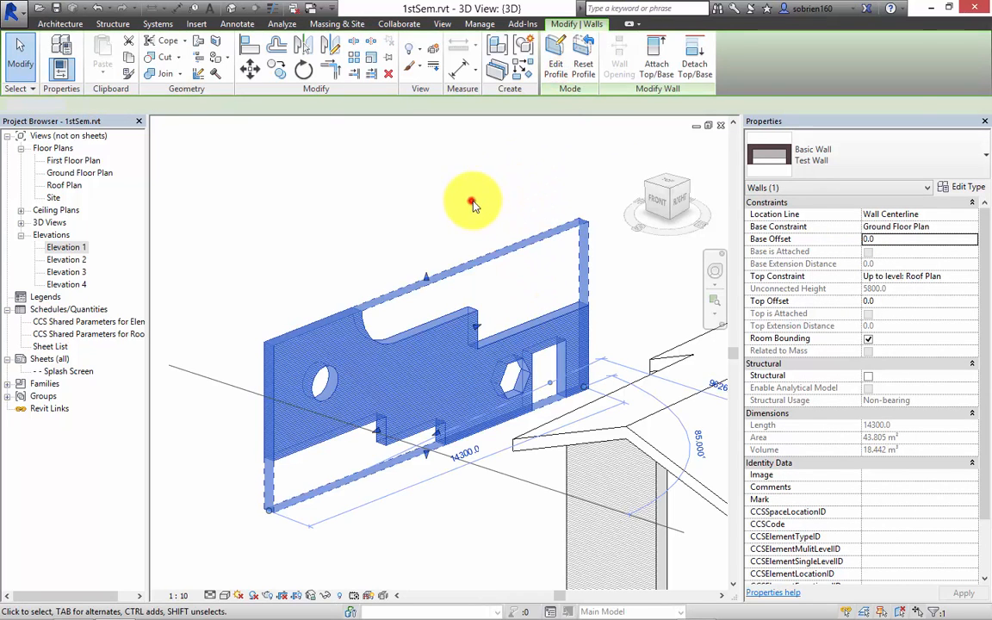
click(465, 204)
Step: Examine the Test Wall's circular, hexagonal and rectangular openings and its stepped edges from several 3D angles
scroll(299, 372, up, 5)
shift+middle_drag(358, 532, 454, 523)
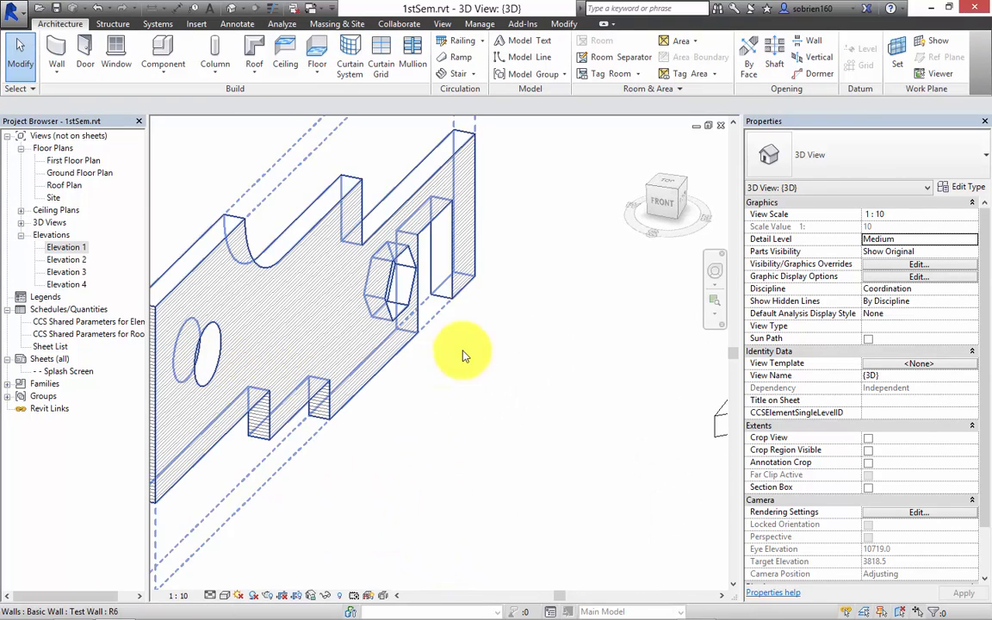
middle_drag(492, 450, 476, 343)
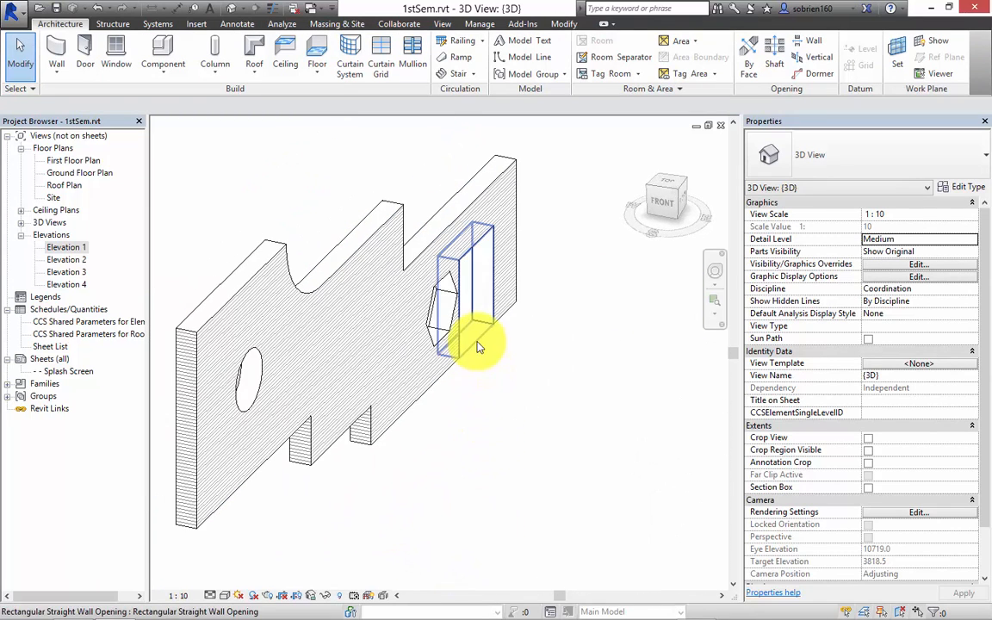
click(474, 340)
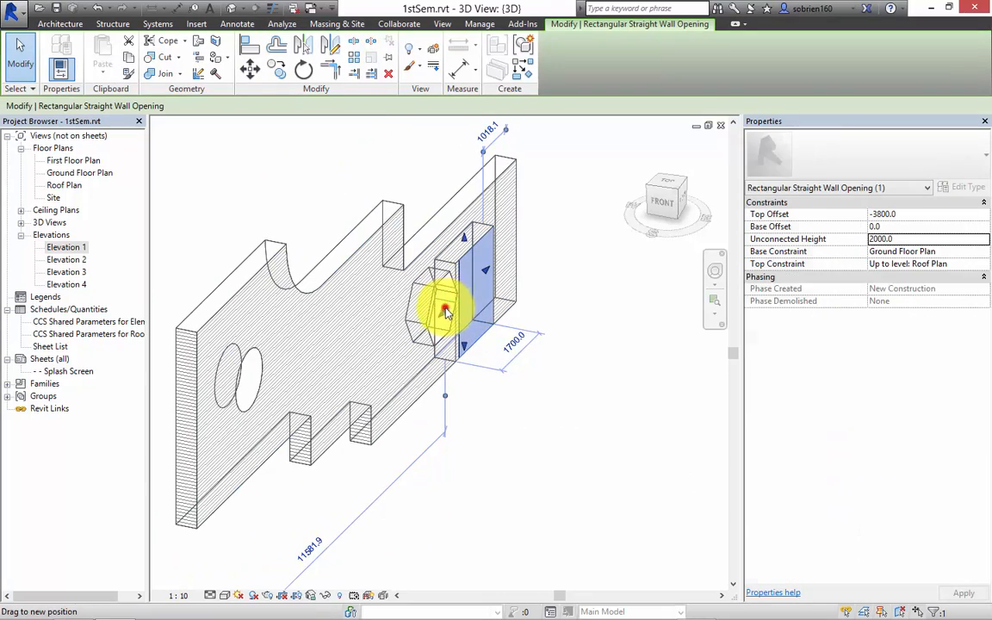
click(547, 400)
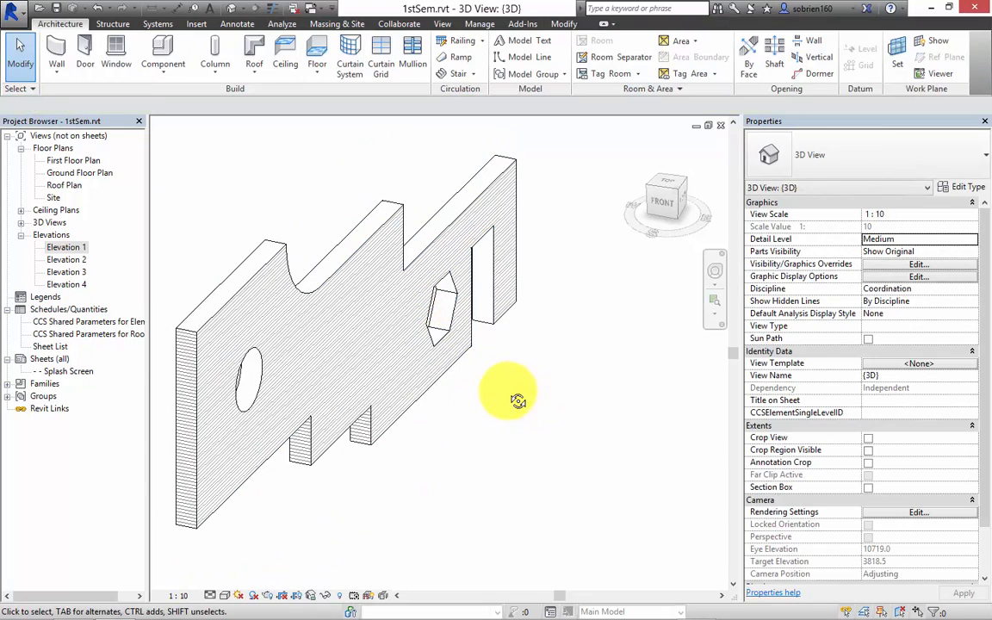
mouse_move(514, 400)
shift+middle_down()
mouse_move(471, 390)
mouse_move(433, 412)
mouse_move(488, 411)
mouse_move(482, 470)
shift+middle_up()
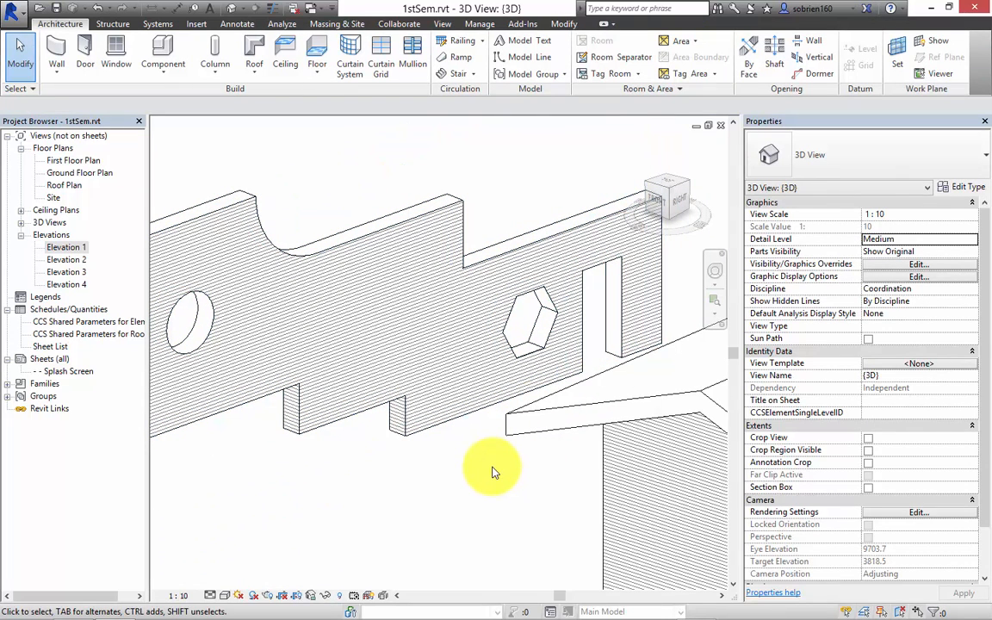
middle_drag(488, 467, 453, 442)
scroll(506, 456, down, 5)
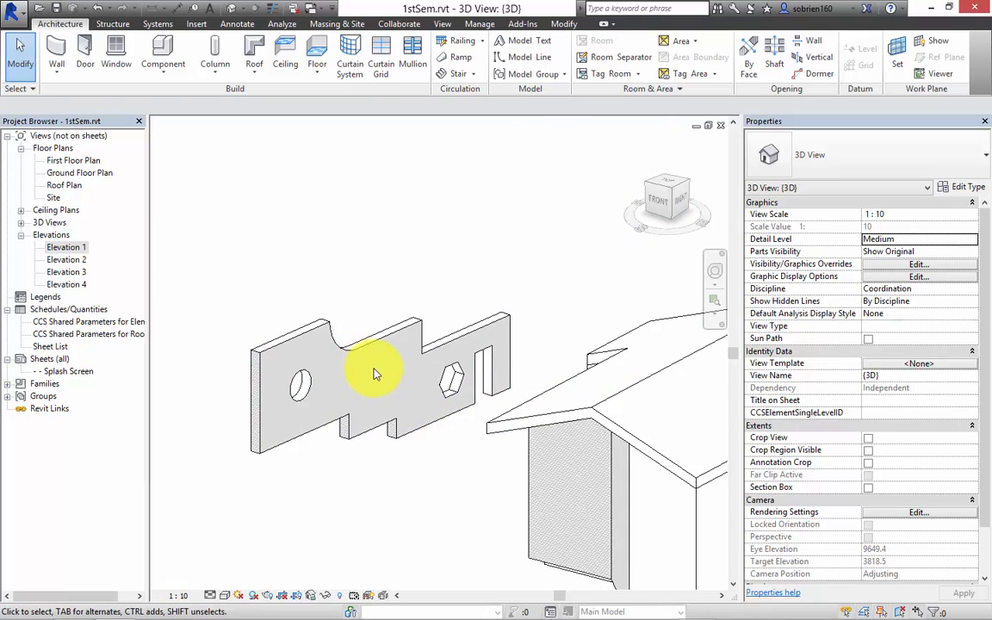
click(437, 389)
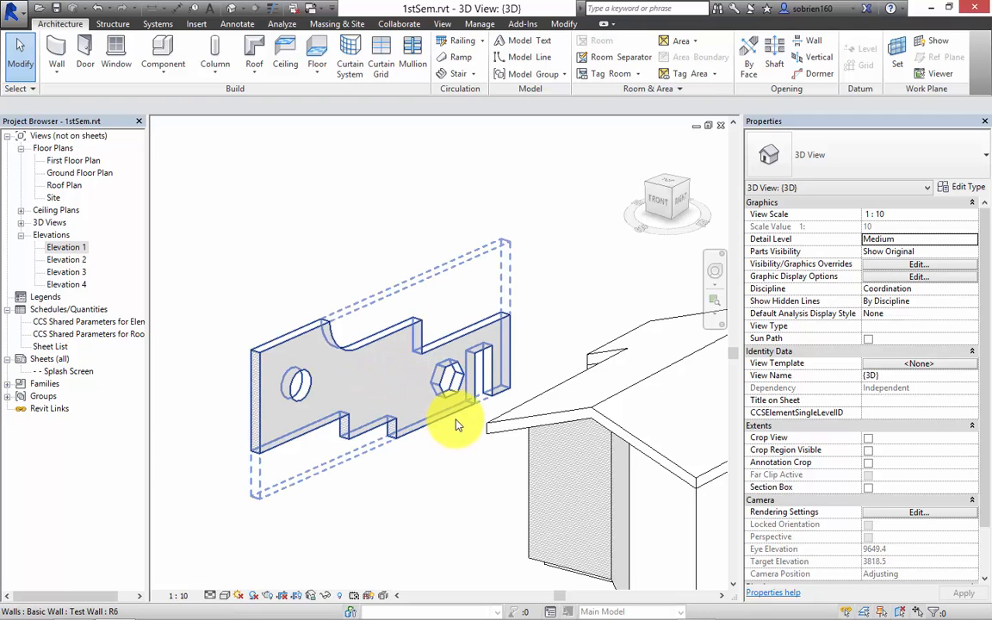
middle_drag(457, 419, 487, 386)
scroll(460, 414, down, 1)
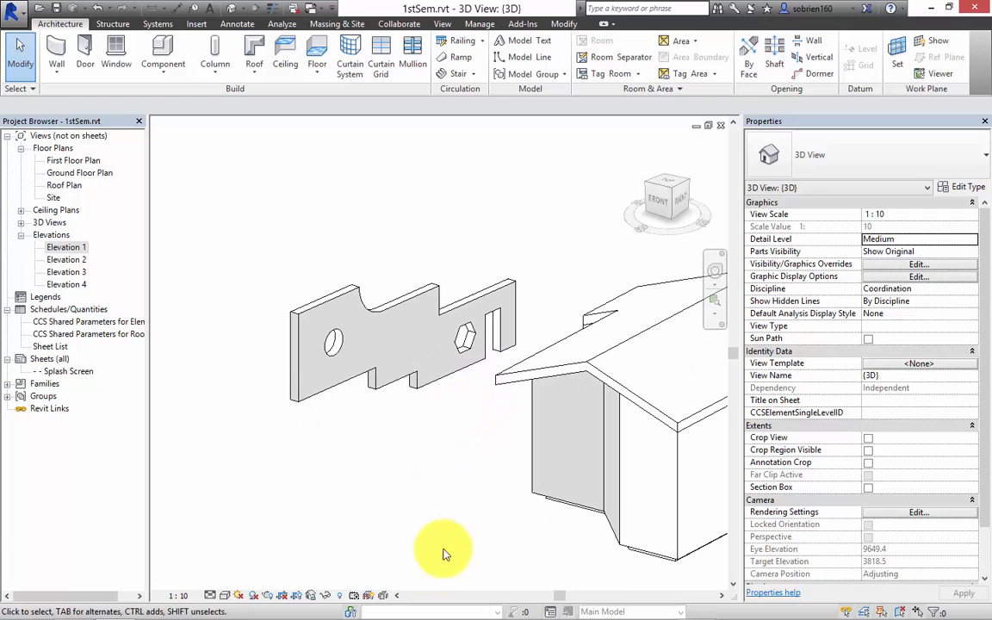
click(347, 395)
shift+middle_drag(332, 406, 366, 452)
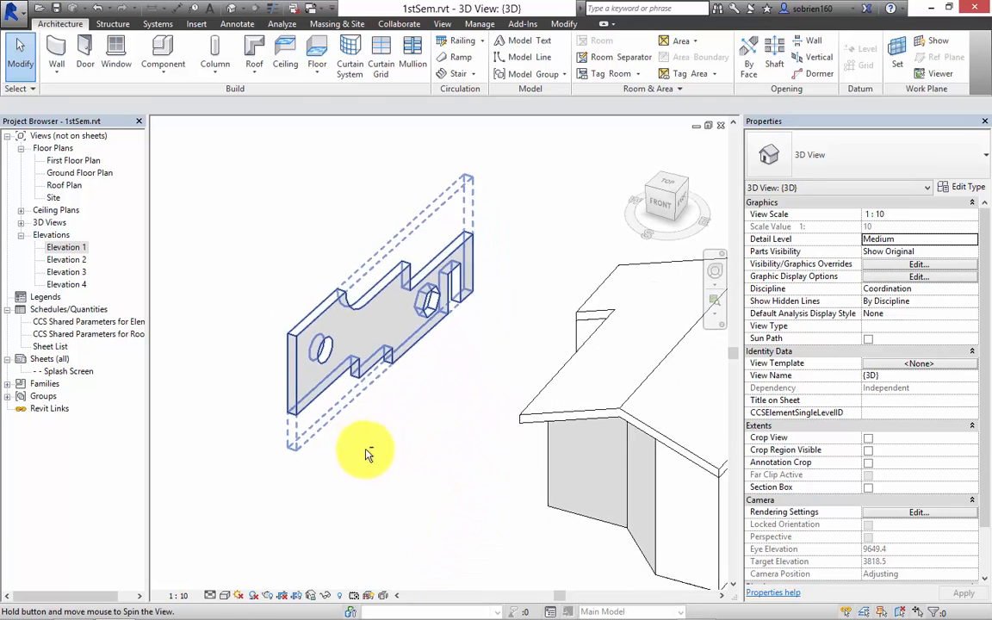
scroll(418, 403, up, 1)
middle_drag(427, 361, 453, 454)
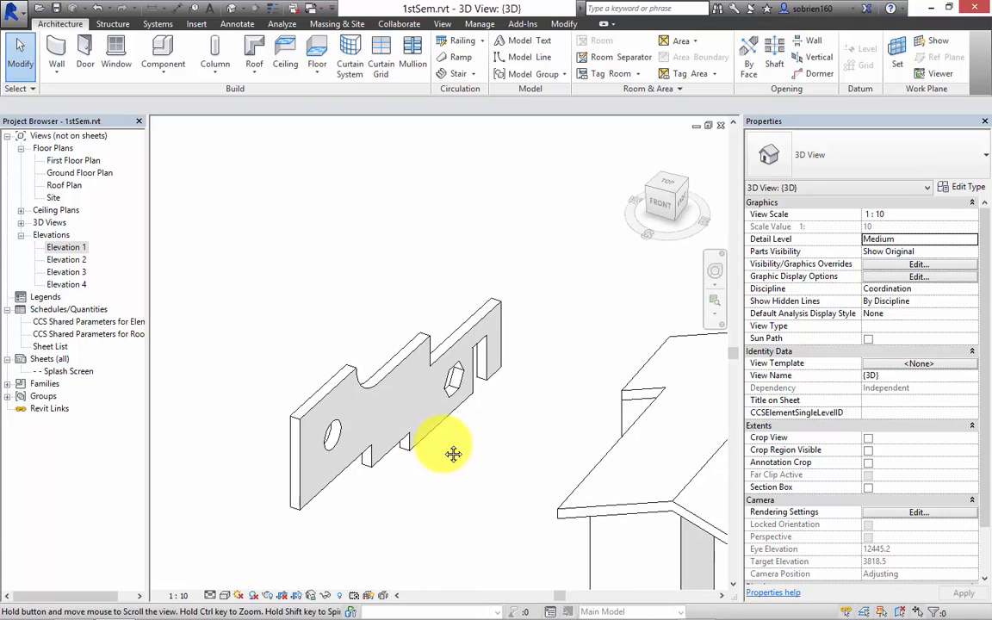
Step: Switch to Chrome to check the walls topics in the lecture plan, and return to Revit to view the house's exterior walls
click(73, 607)
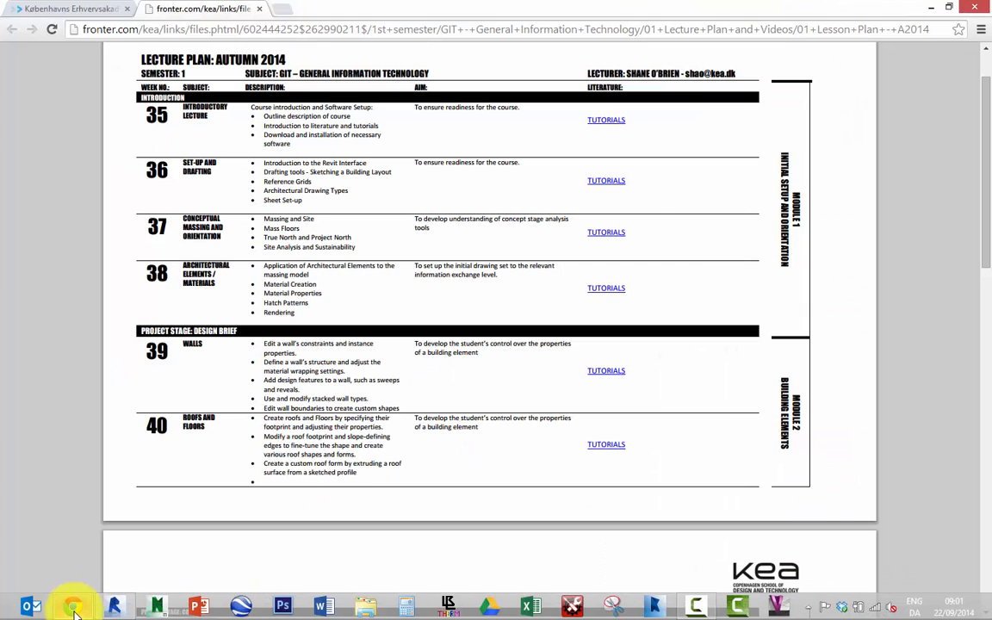
click(73, 607)
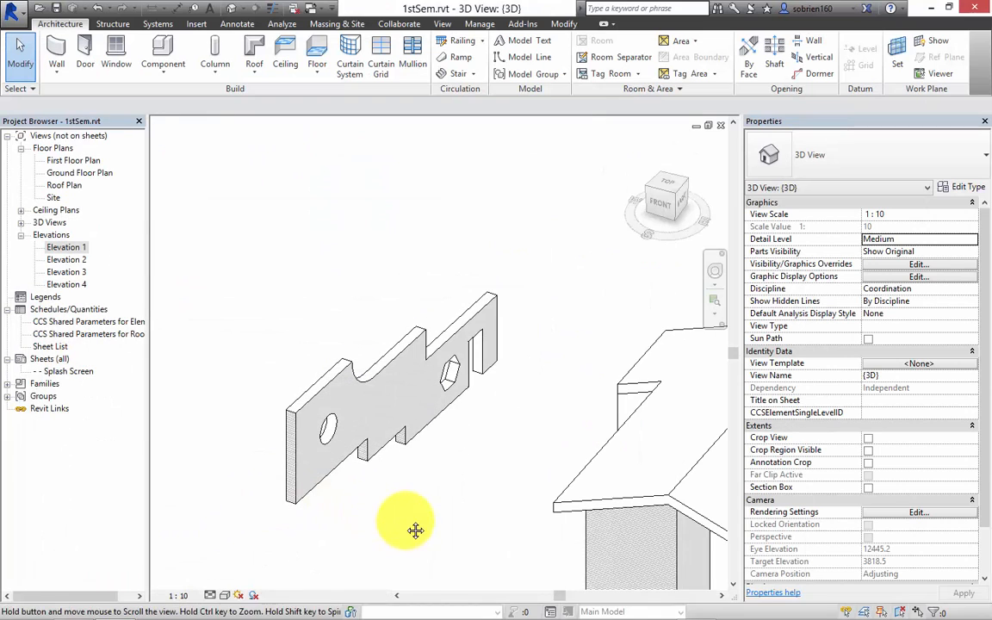
shift+middle_drag(318, 455, 385, 420)
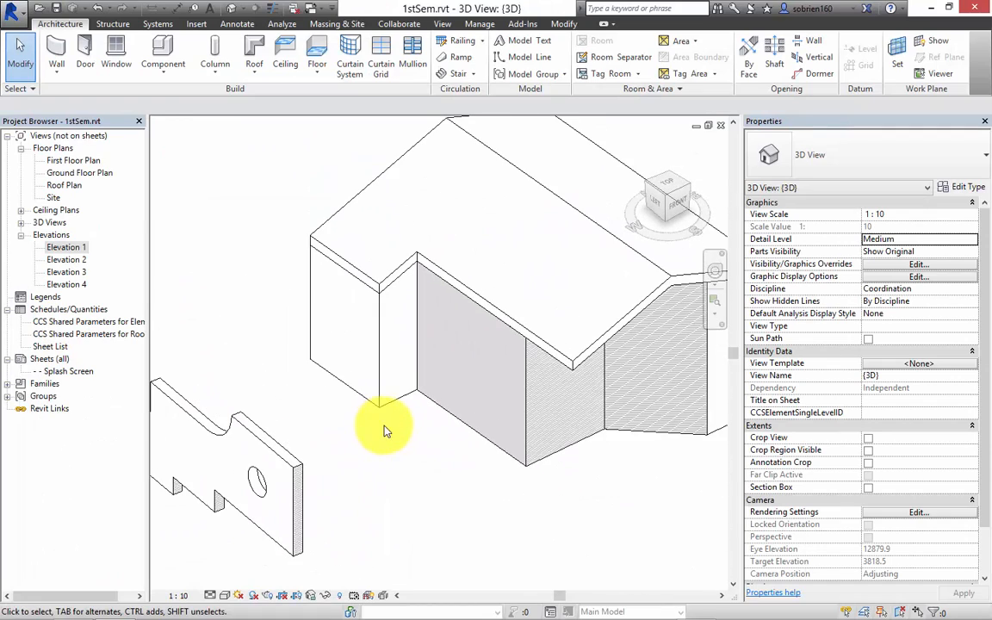
middle_drag(517, 460, 473, 466)
scroll(626, 462, up, 2)
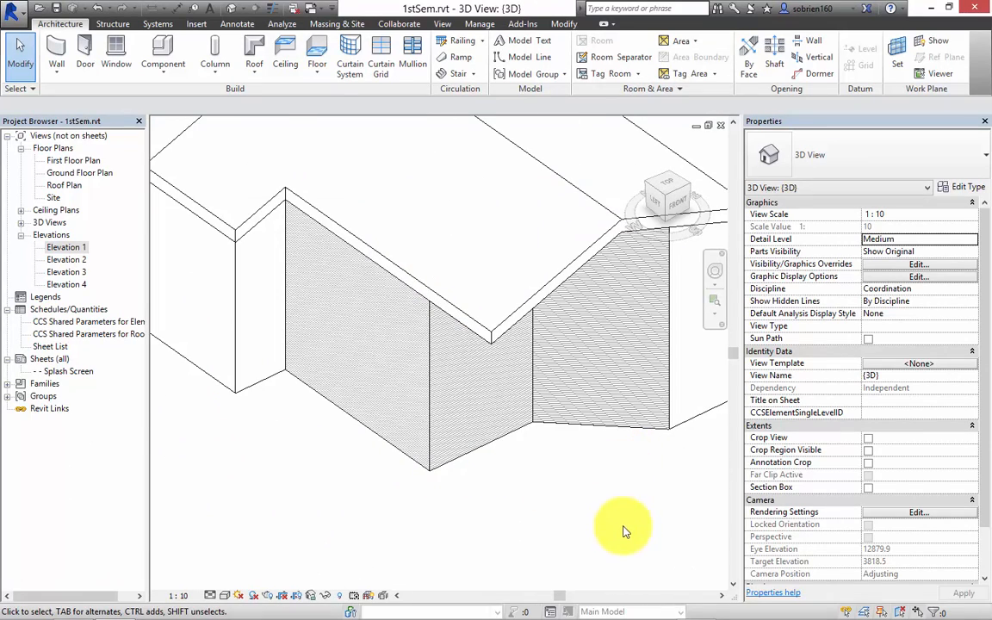
middle_drag(574, 509, 541, 547)
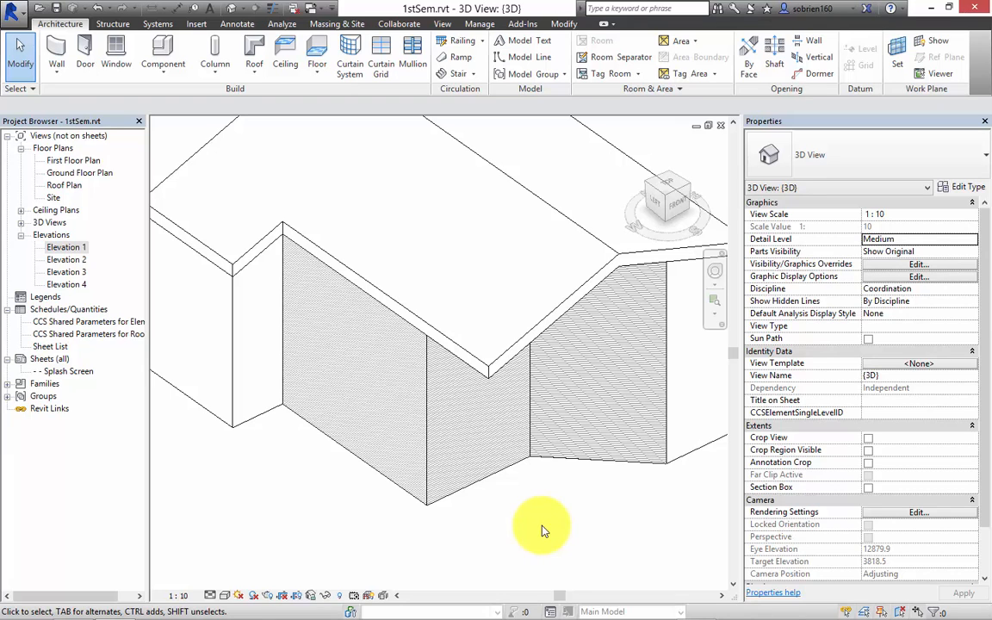
middle_drag(543, 536, 561, 531)
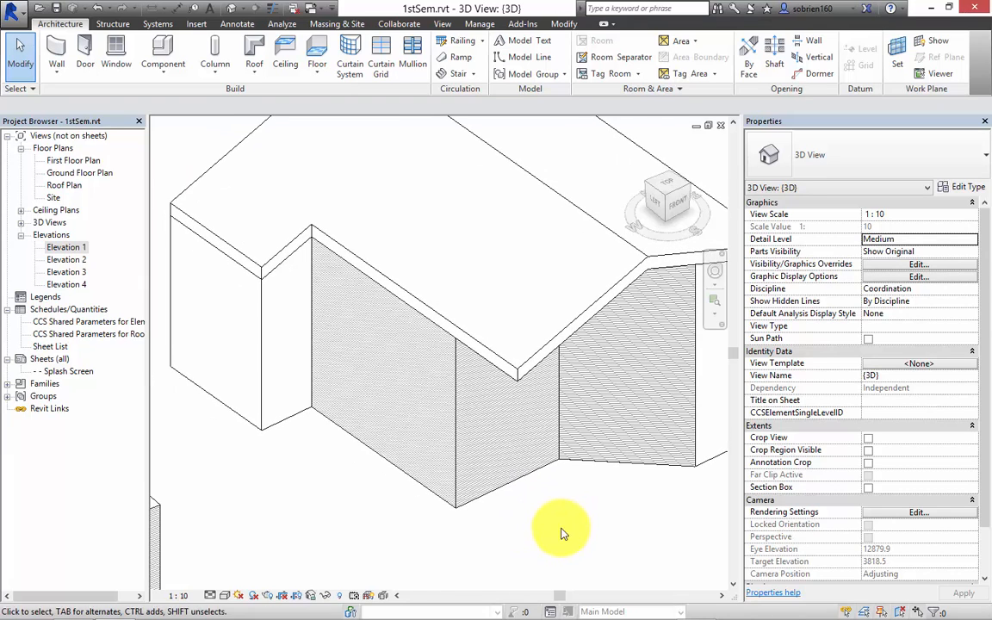
Step: Open the type properties of the house's Test Wall and preview the wall type in floor plan and in section
click(419, 484)
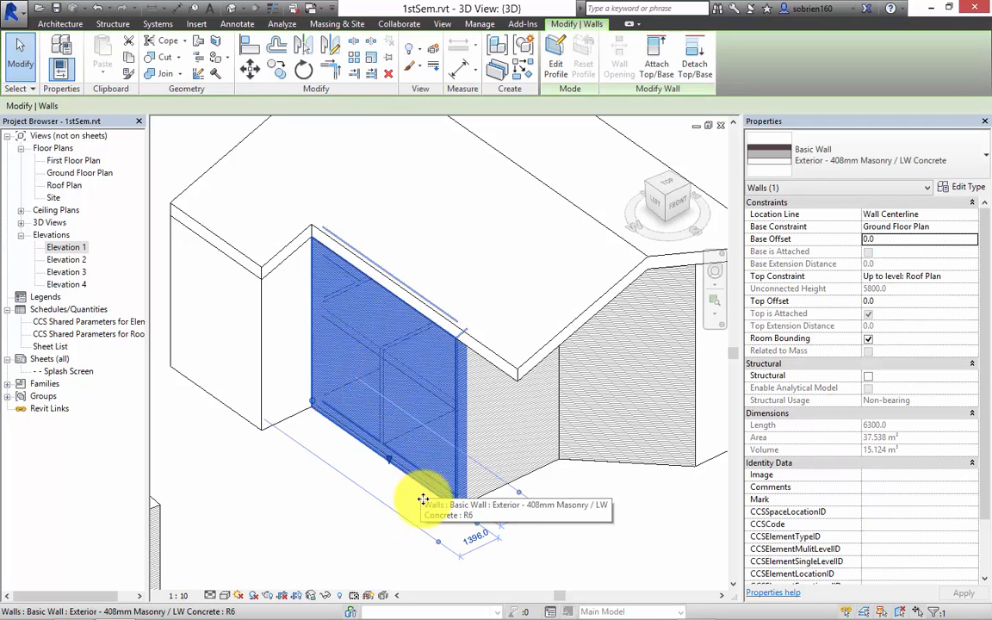
click(611, 526)
click(582, 464)
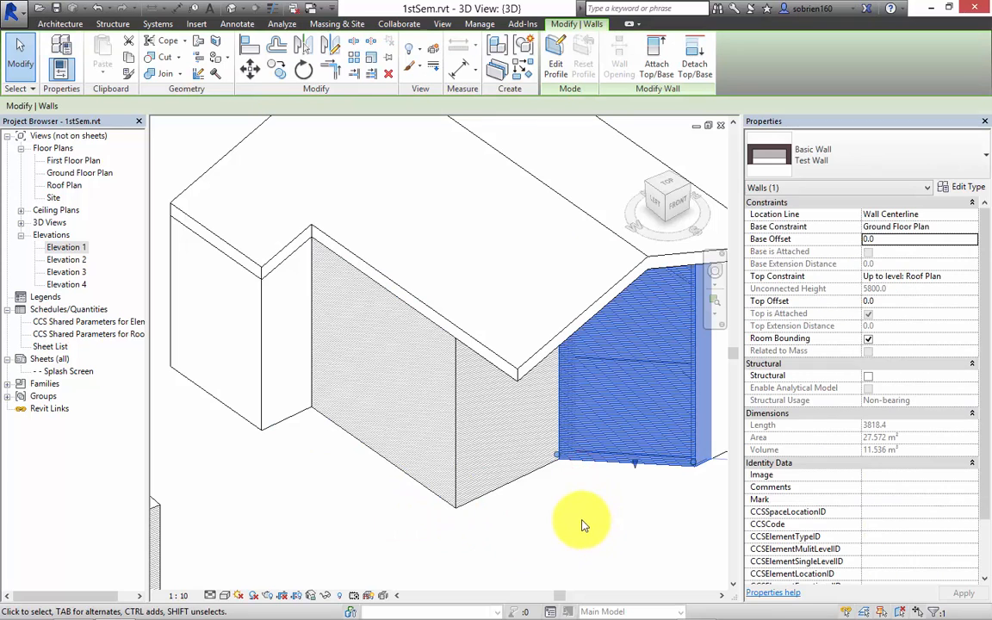
click(951, 188)
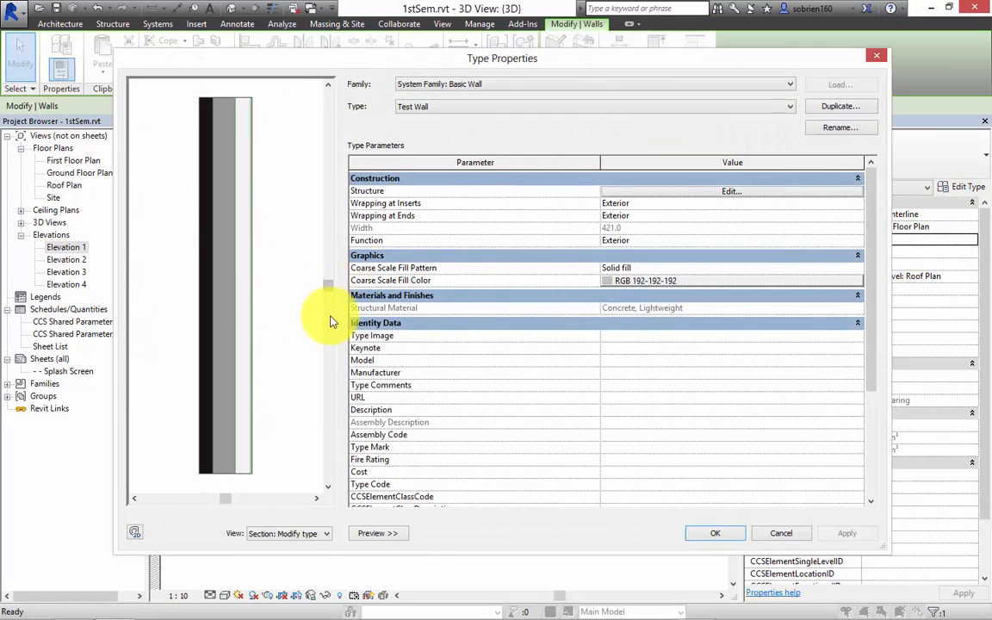
click(377, 533)
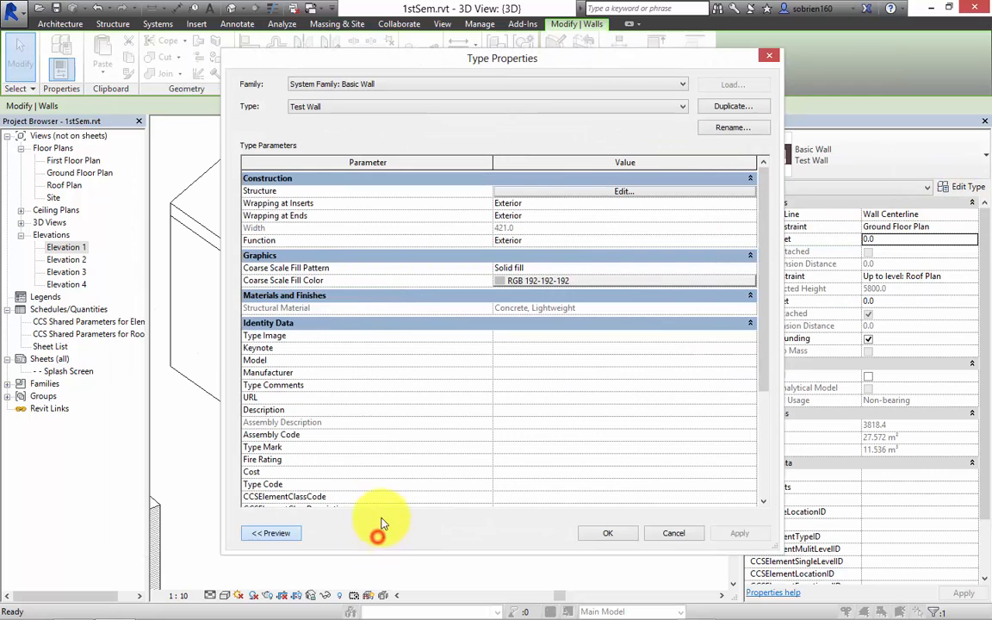
click(275, 533)
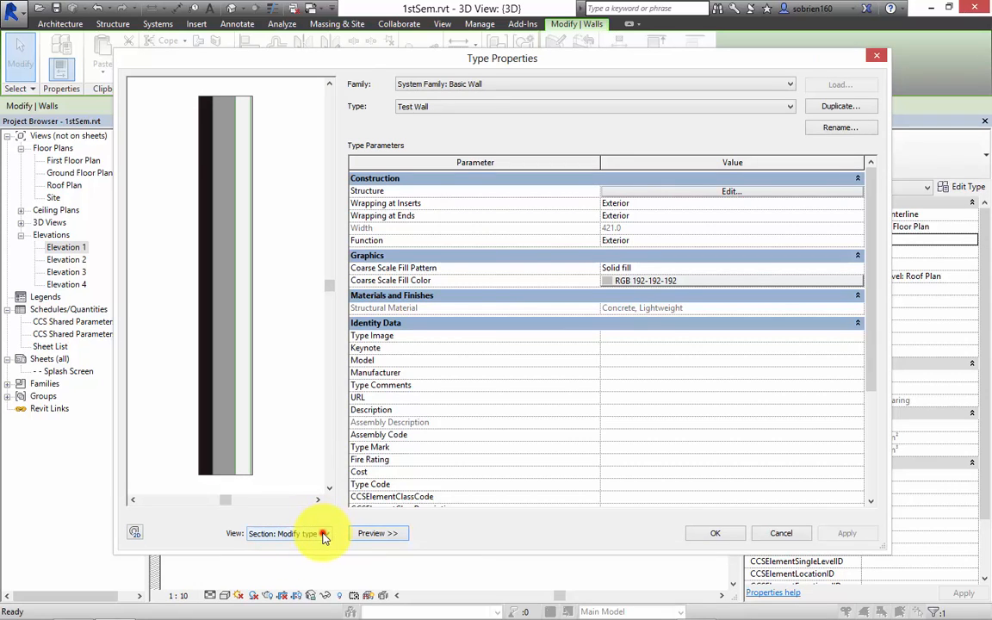
click(324, 535)
click(310, 548)
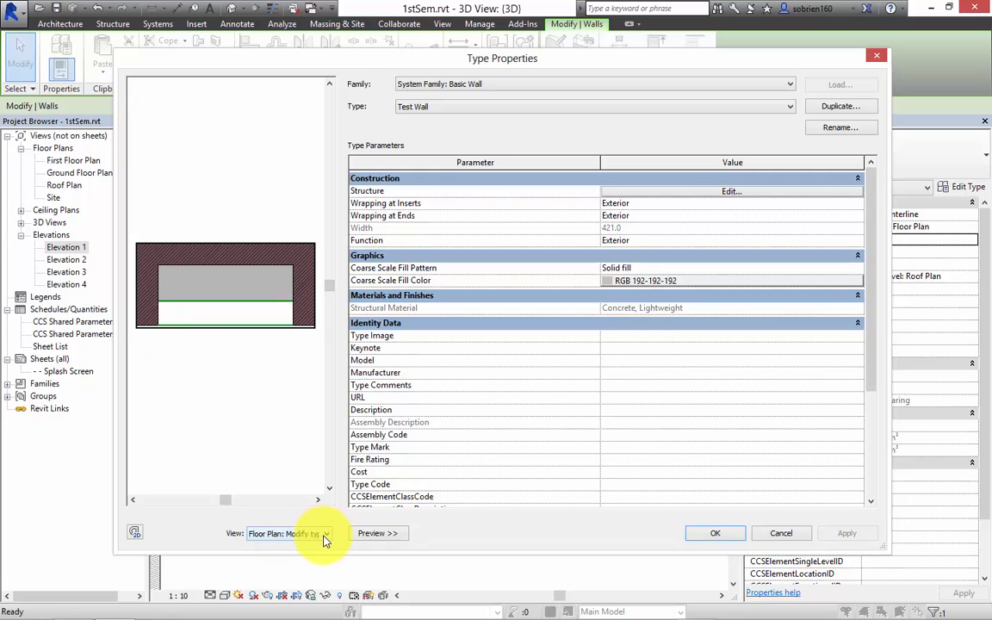
click(325, 534)
click(312, 554)
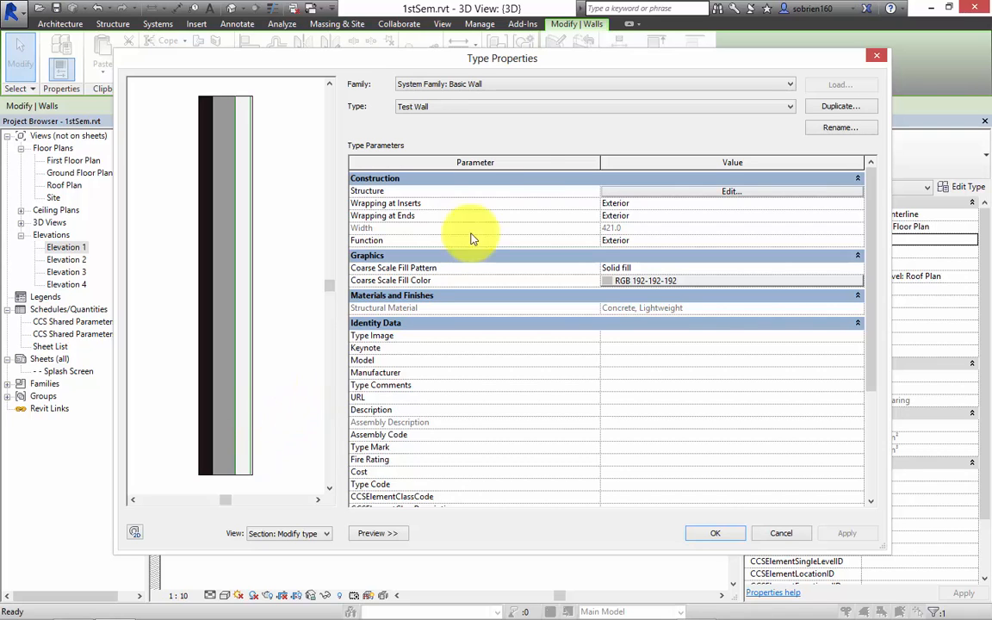
Step: Try to load a wall sweep profile from the DanEDU library through the Test Wall's structure settings, and cancel the open dialogs
click(669, 144)
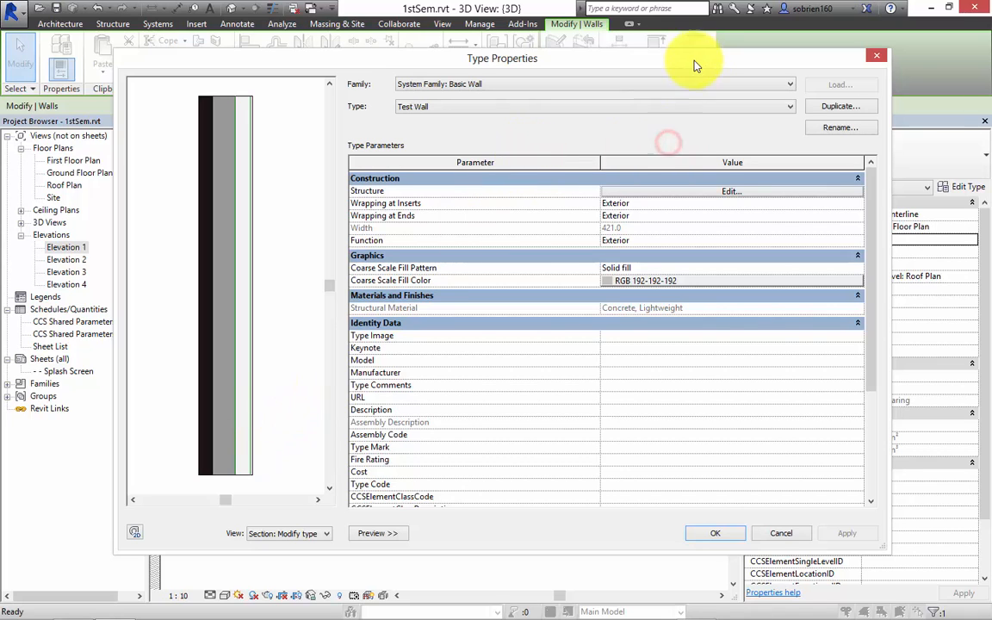
drag(696, 66, 768, 61)
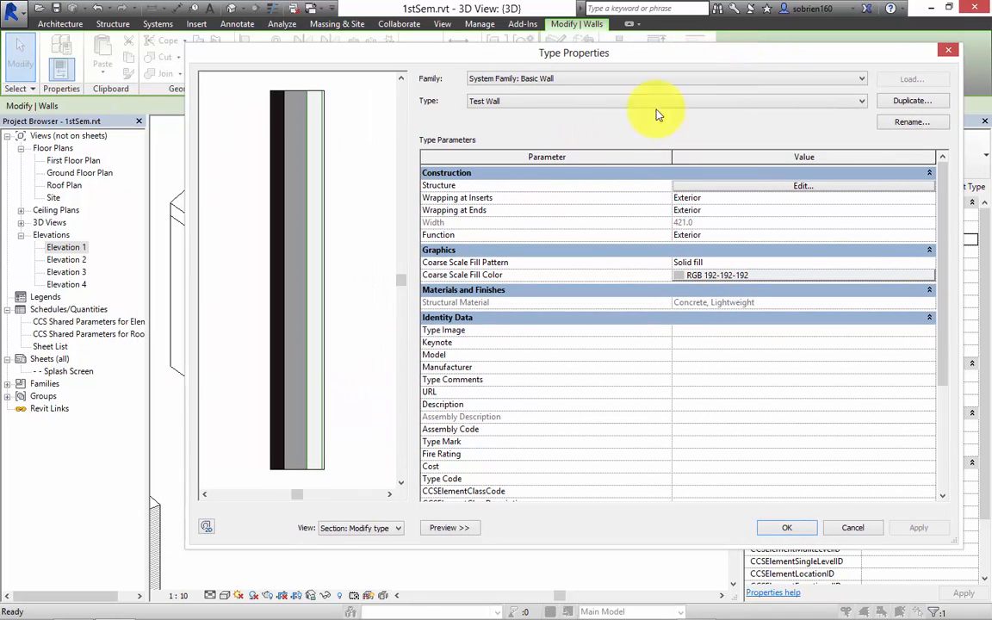
click(758, 190)
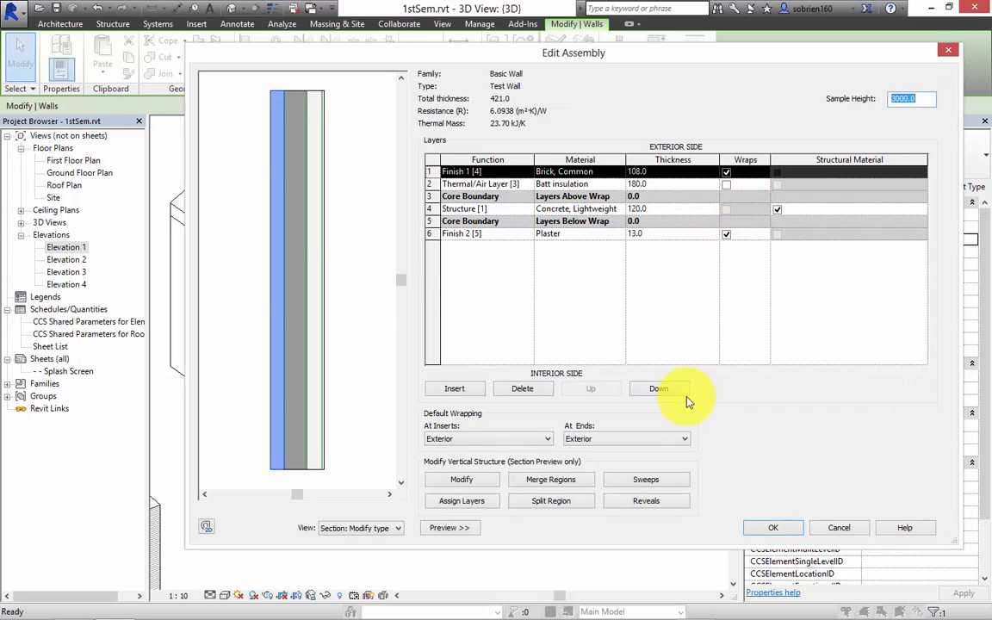
click(644, 484)
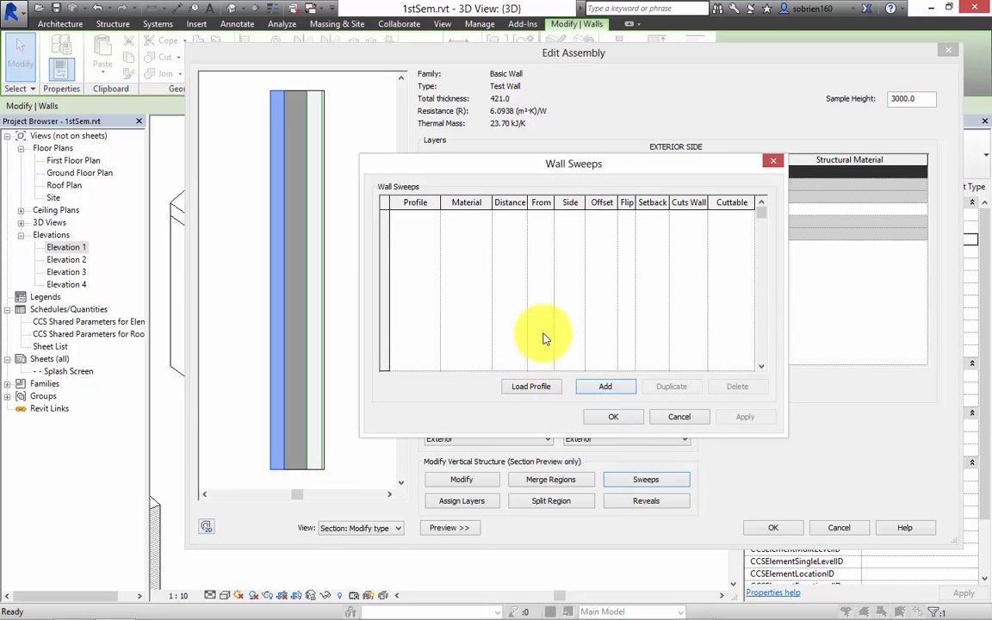
click(530, 386)
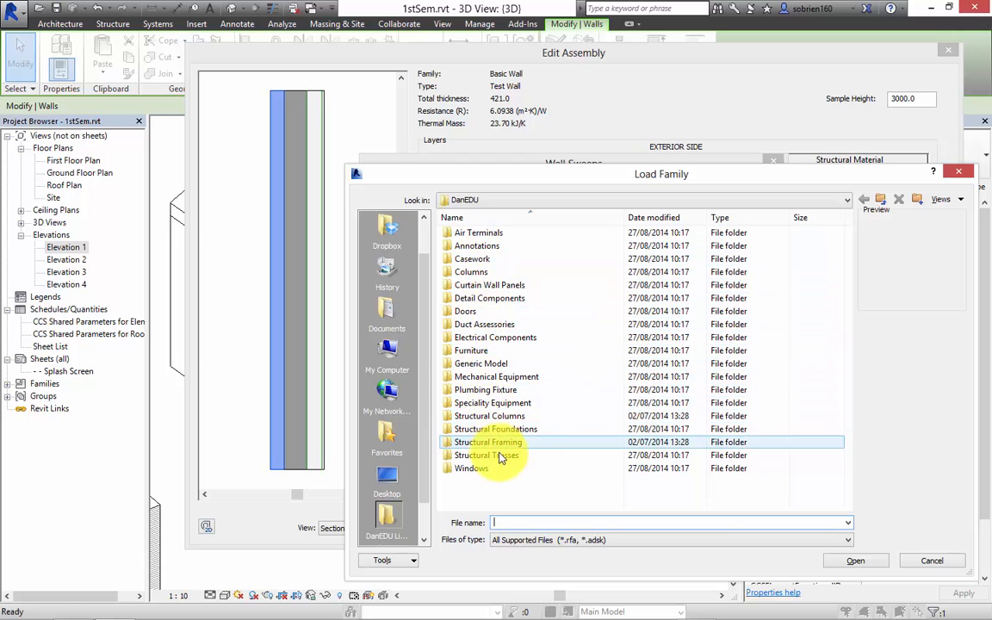
click(918, 561)
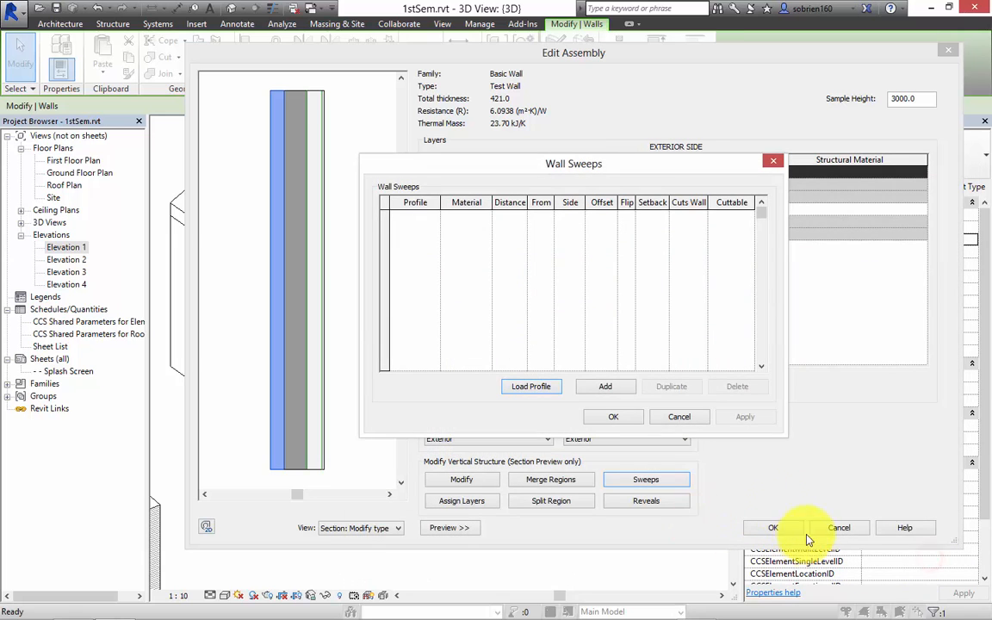
click(675, 417)
click(838, 527)
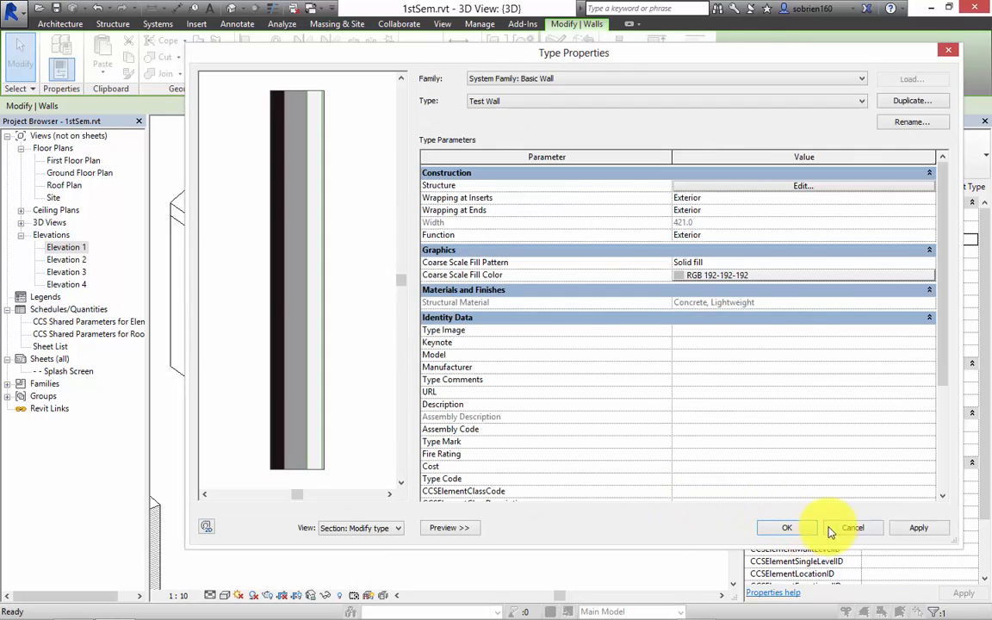
key(Escape)
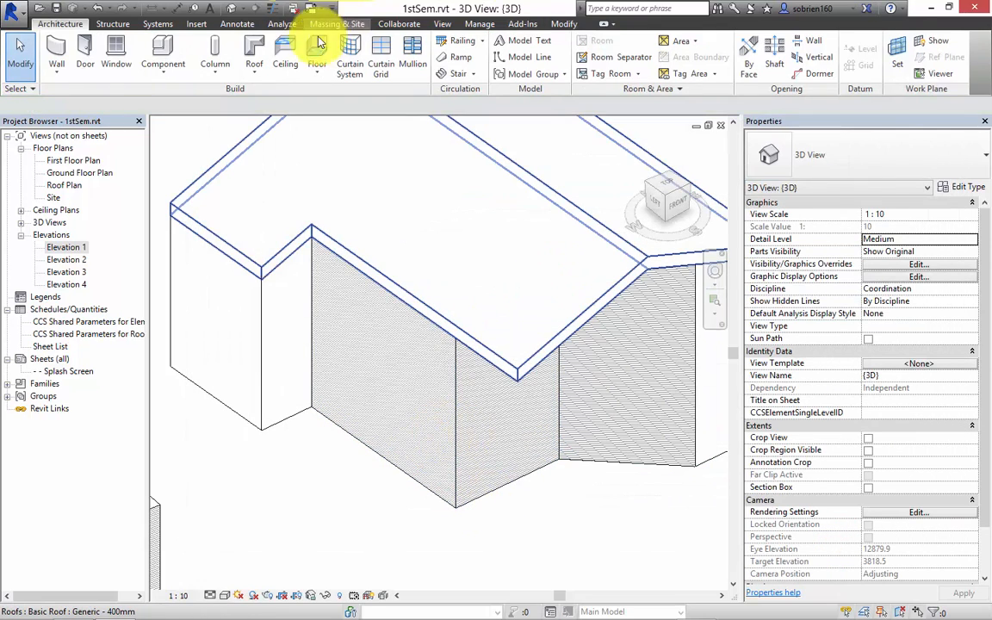
Step: Browse the DanEDU family templates as a list for a new family, and cancel without choosing one
click(13, 10)
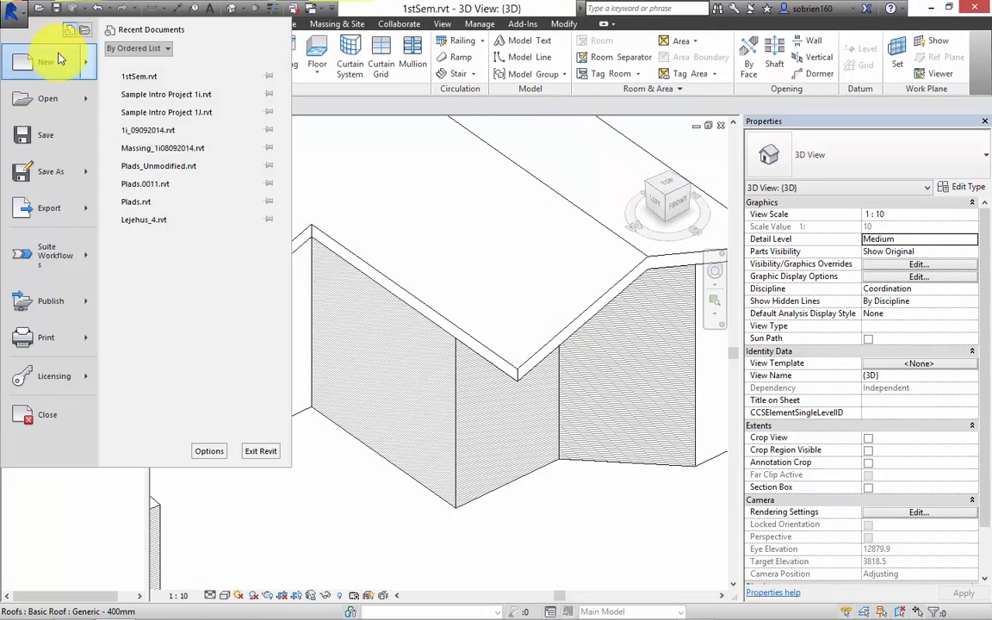
mouse_move(62, 61)
click(138, 102)
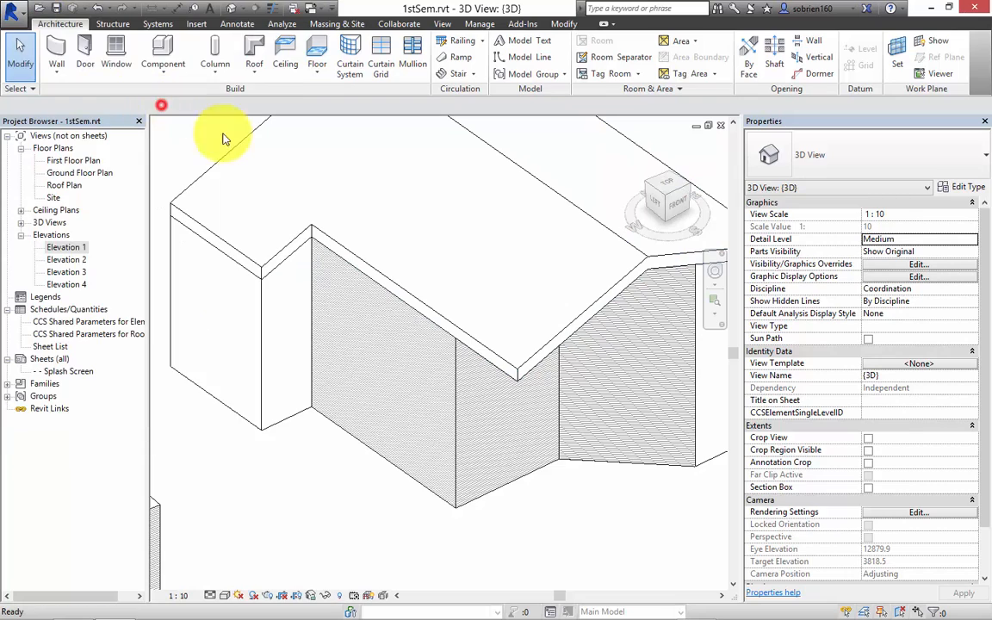
double_click(147, 234)
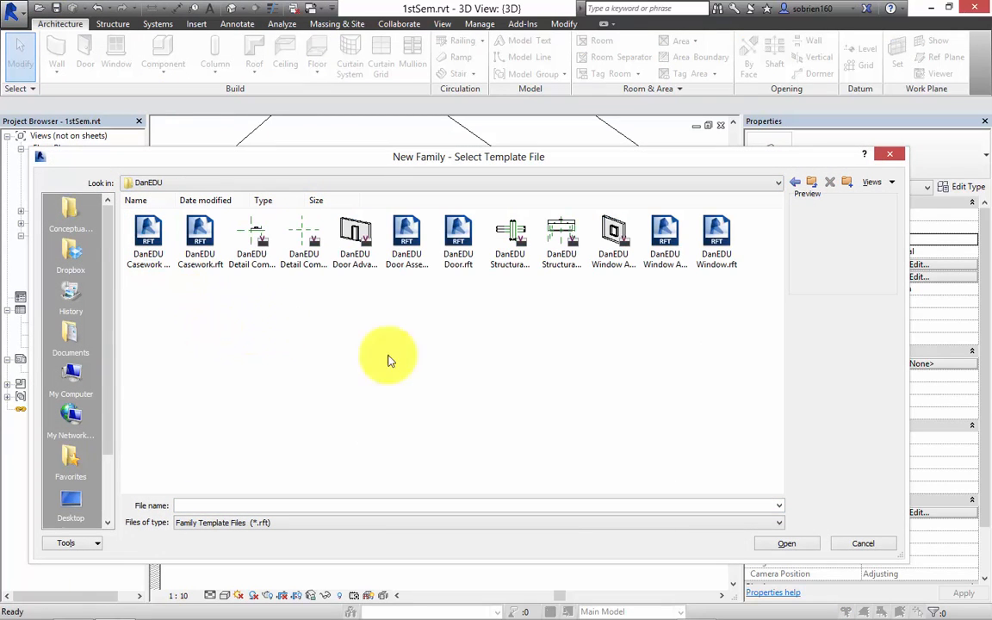
right_click(518, 374)
mouse_move(535, 381)
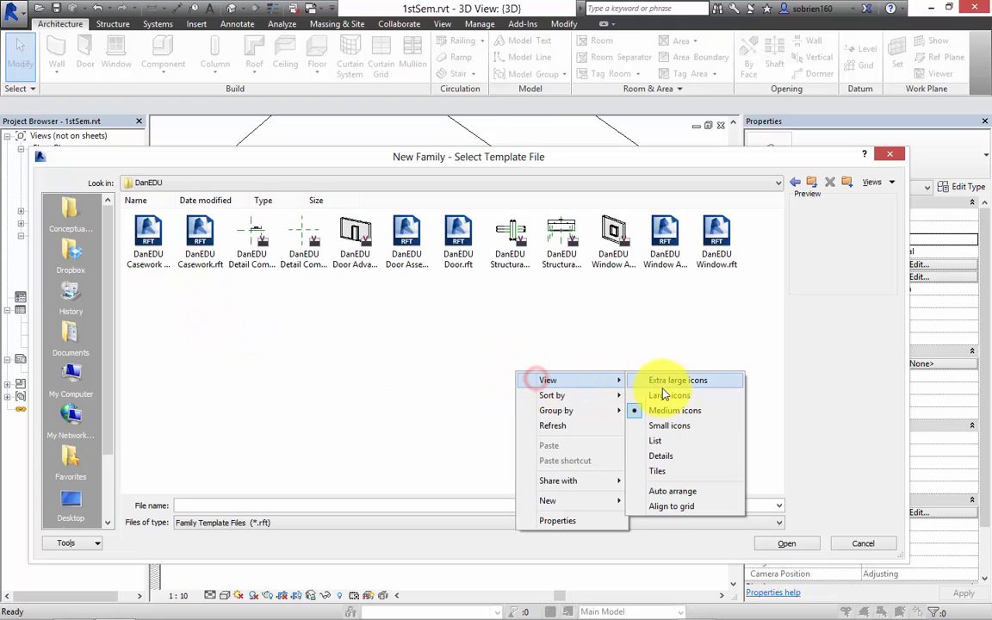
click(668, 442)
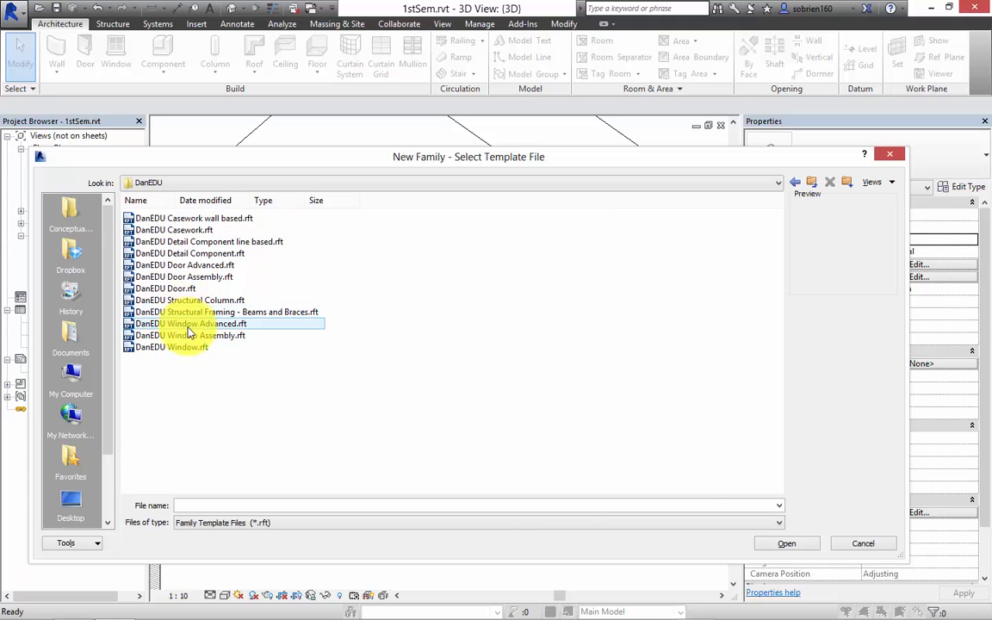
click(884, 546)
mouse_move(602, 504)
shift+middle_down()
mouse_move(615, 512)
mouse_move(586, 482)
mouse_move(515, 547)
shift+middle_up()
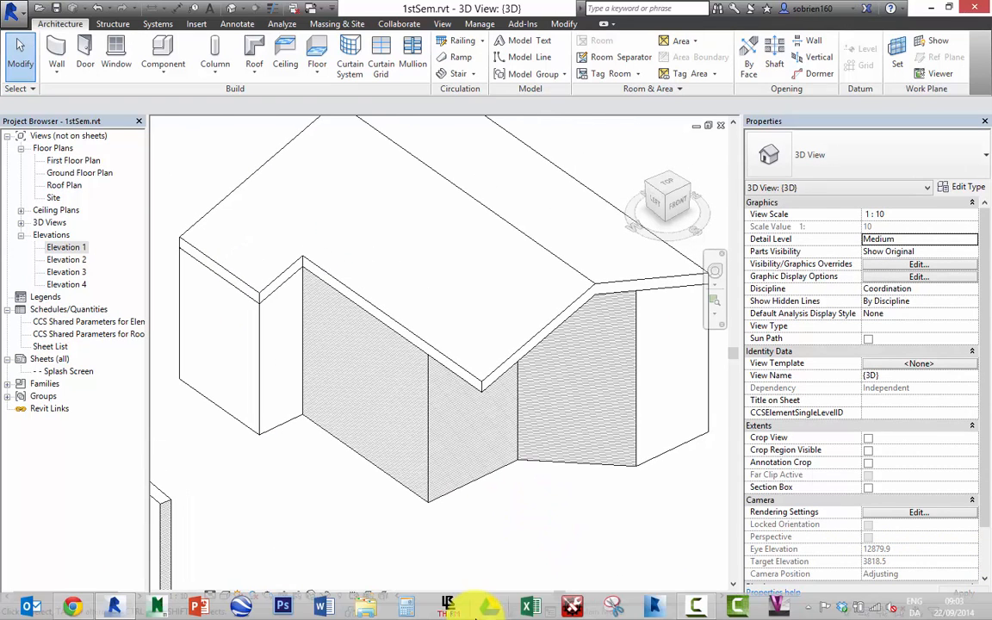
Step: Switch to Chrome to check the week 39 walls topics in the lecture plan, and return to the Revit 3D view
click(697, 605)
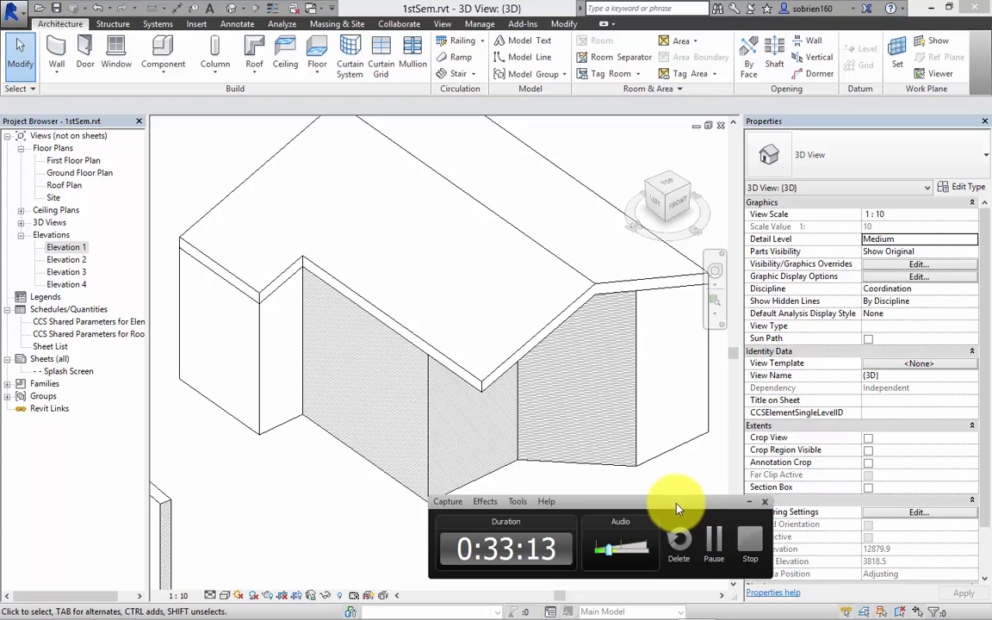
drag(673, 504, 847, 527)
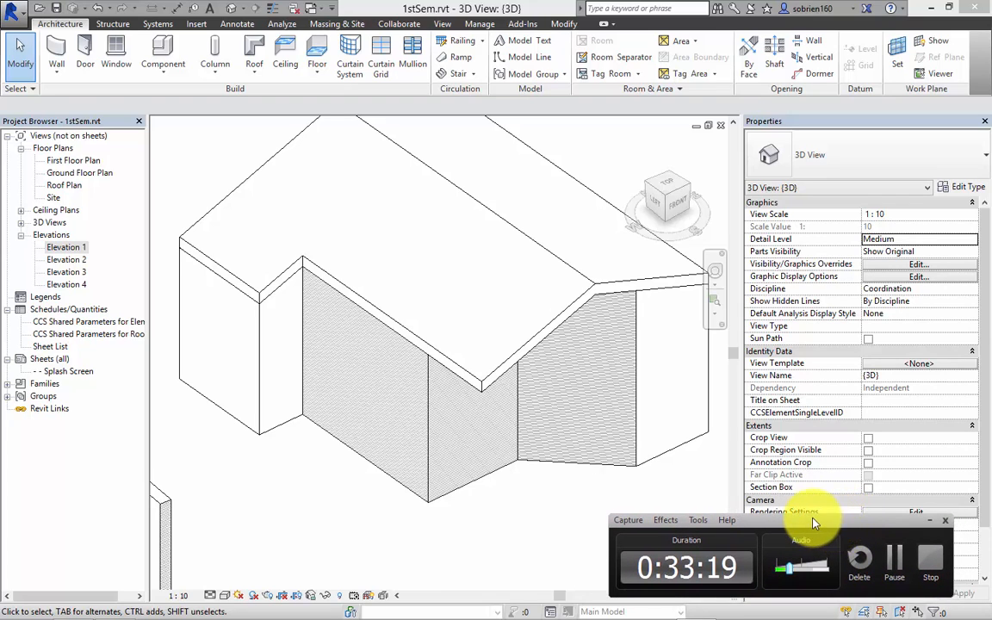
mouse_move(207, 613)
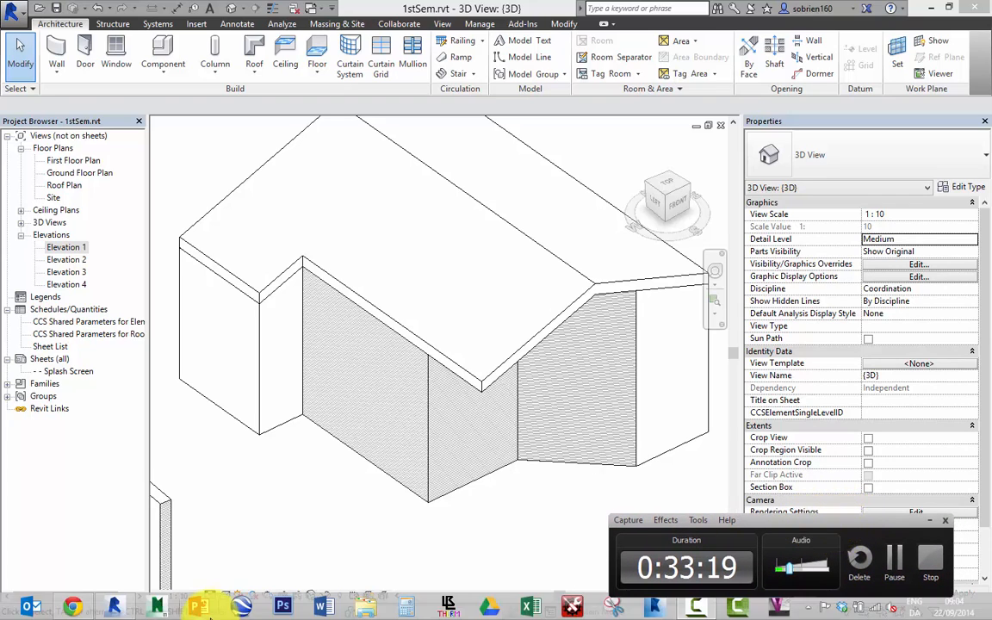
click(85, 609)
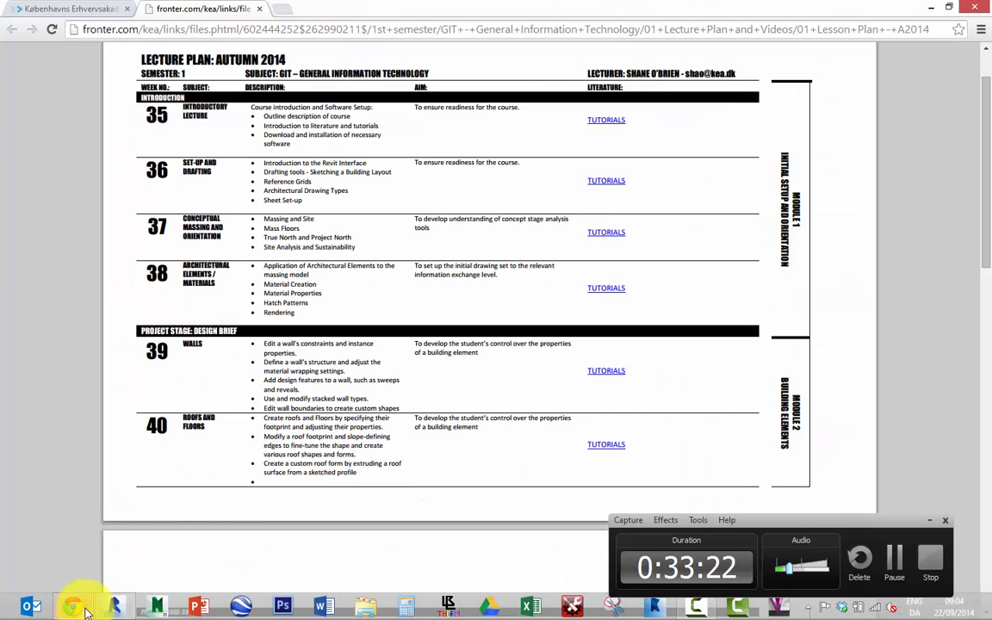
click(84, 609)
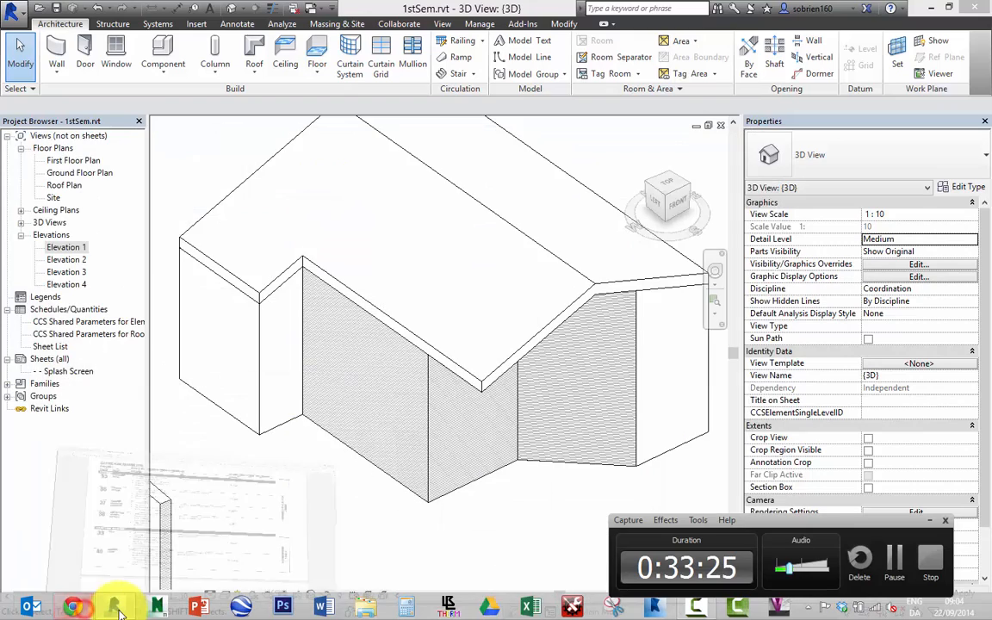
drag(777, 521, 668, 522)
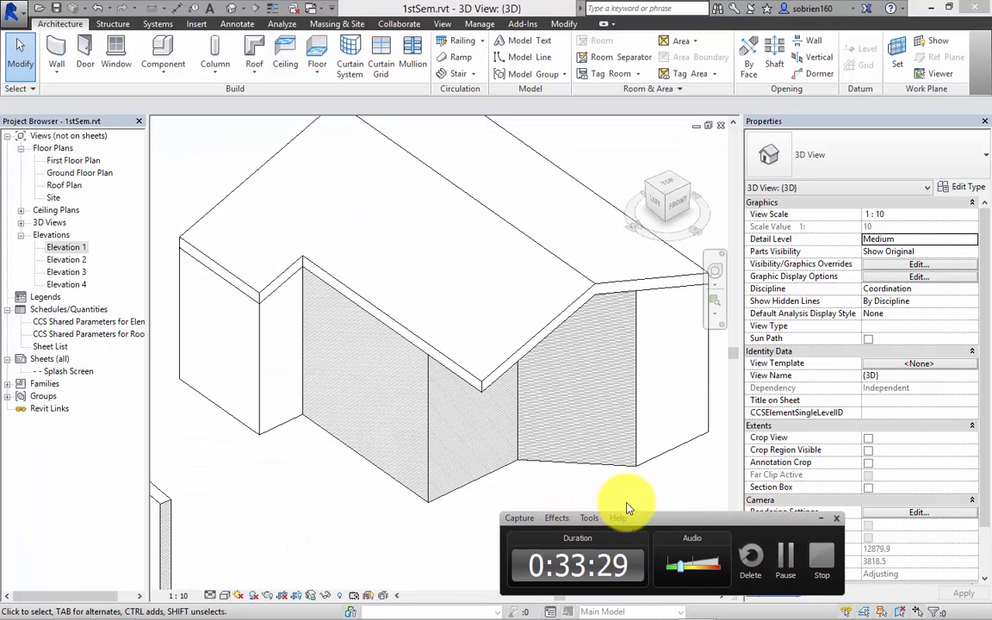
drag(677, 515, 719, 512)
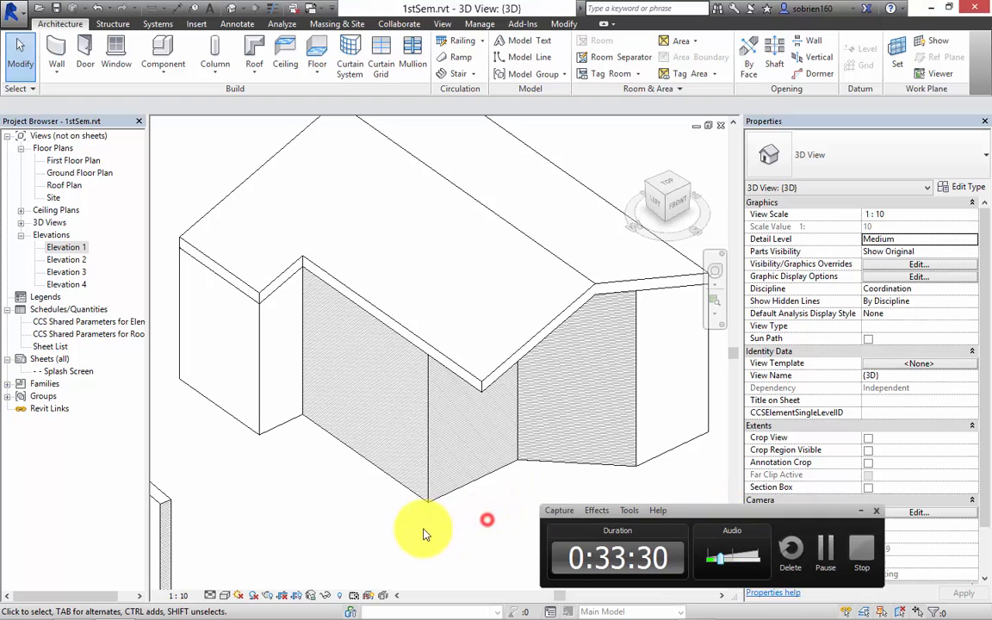
middle_drag(506, 525, 515, 531)
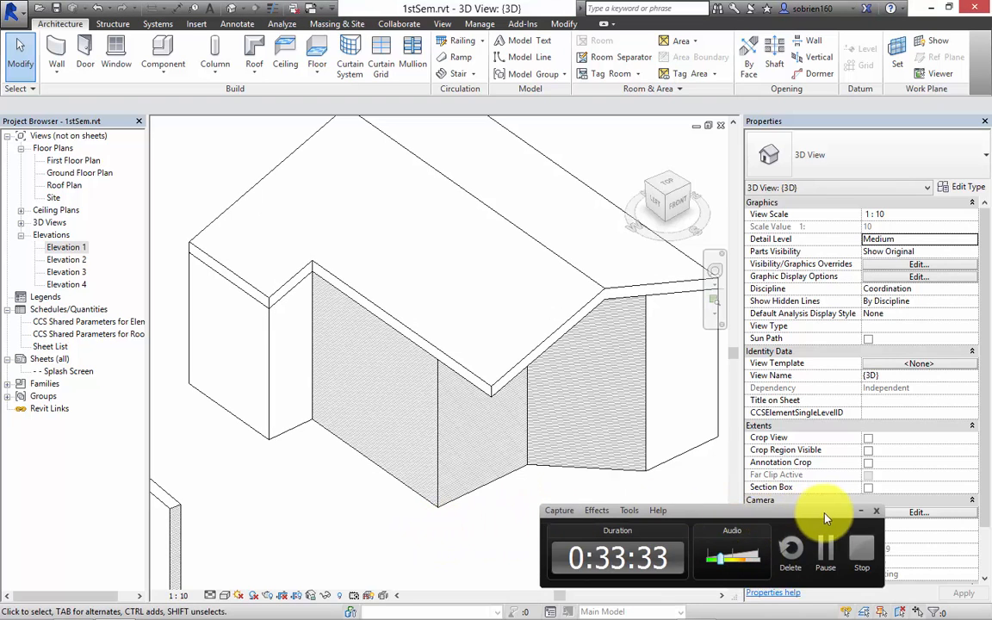
click(860, 511)
Step: Start a new wall in the 3D view and choose the stacked wall type Exterior SW - 408mm Combined
middle_drag(551, 516, 547, 531)
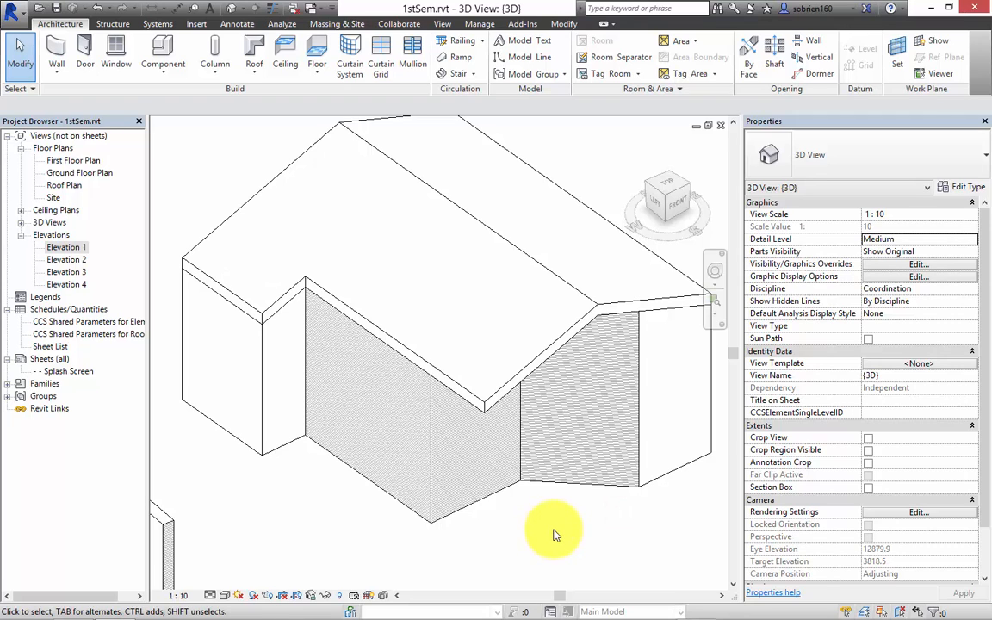
mouse_move(565, 535)
middle_down()
mouse_move(575, 542)
mouse_move(534, 536)
middle_up()
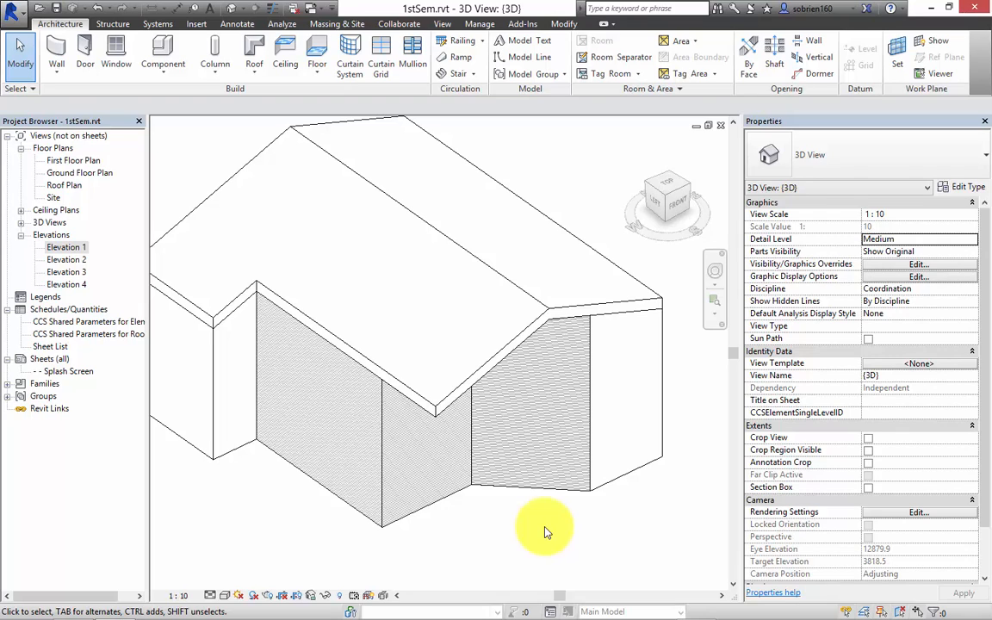
mouse_move(518, 522)
middle_down()
mouse_move(513, 508)
mouse_move(428, 503)
middle_up()
scroll(428, 503, down, 5)
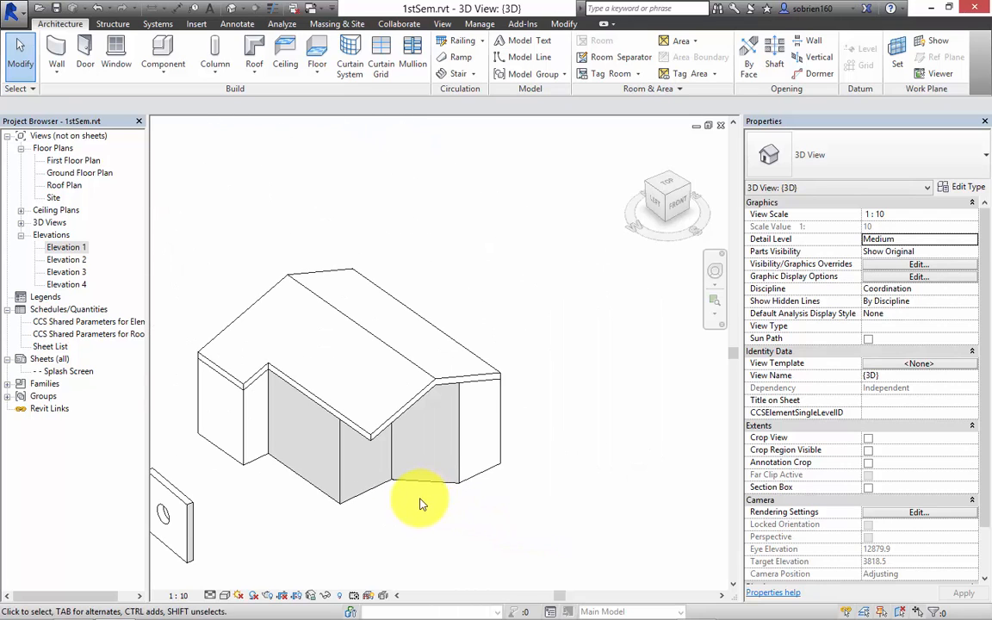
middle_drag(554, 431, 518, 448)
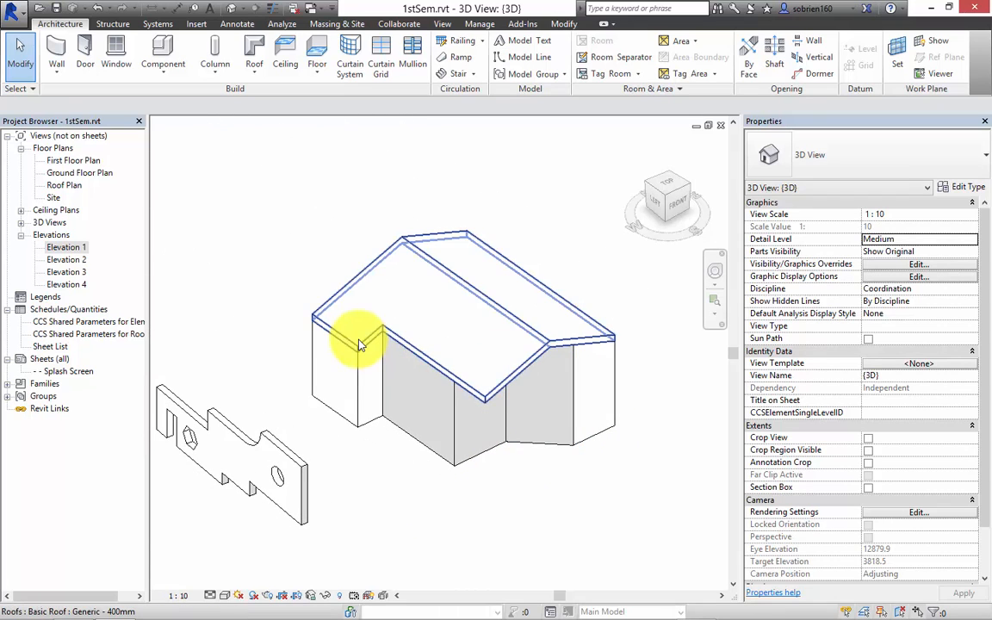
click(53, 49)
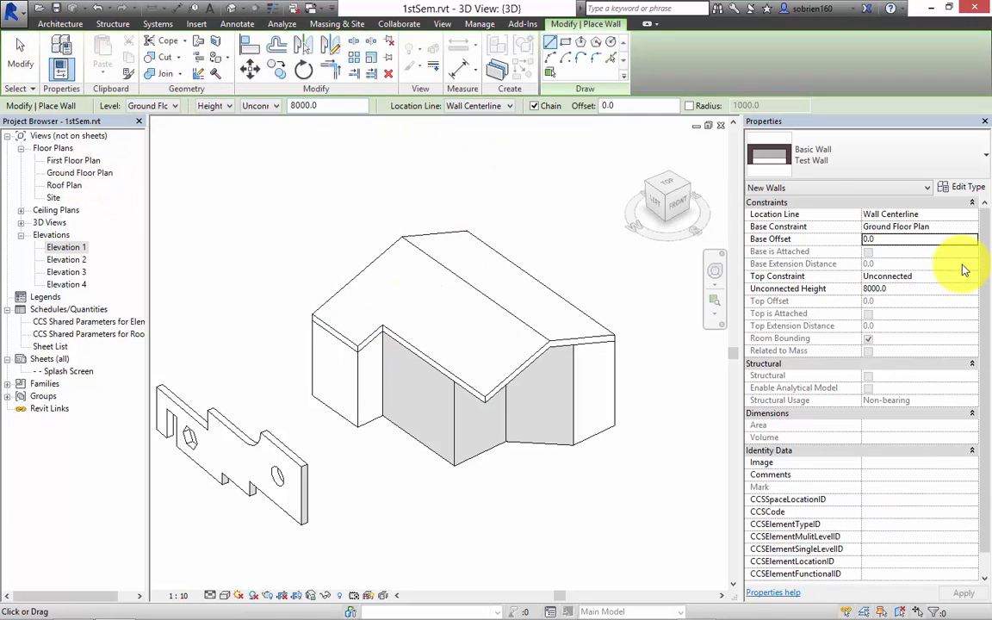
click(977, 160)
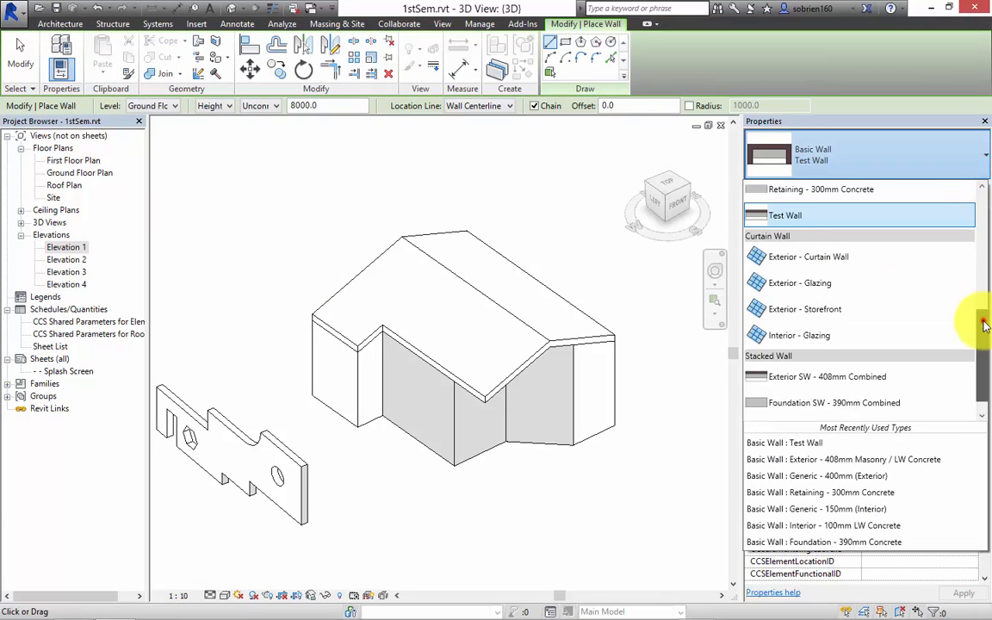
drag(984, 324, 981, 352)
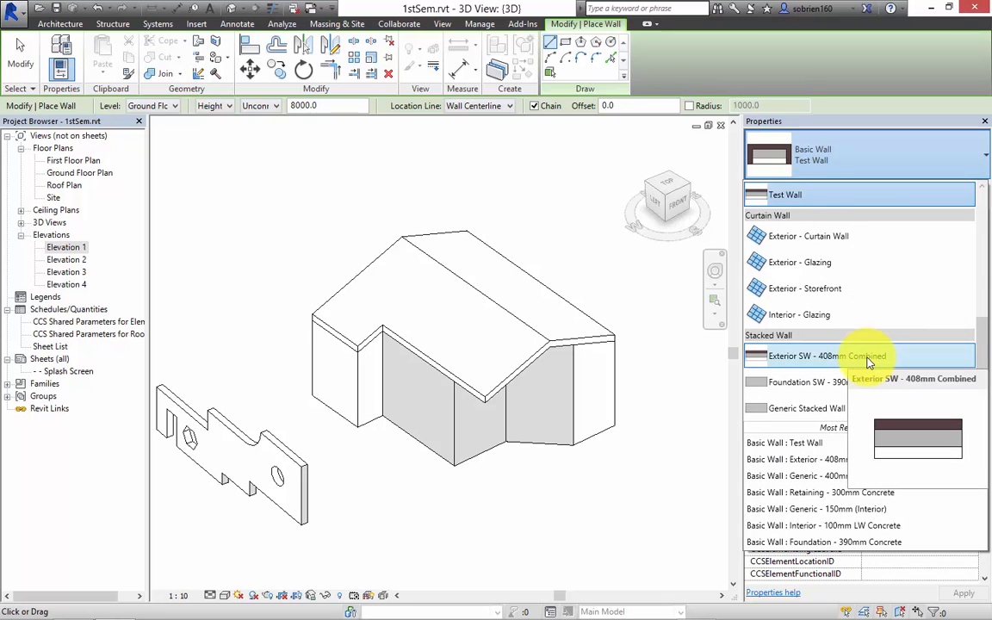
drag(982, 352, 978, 212)
drag(984, 293, 987, 389)
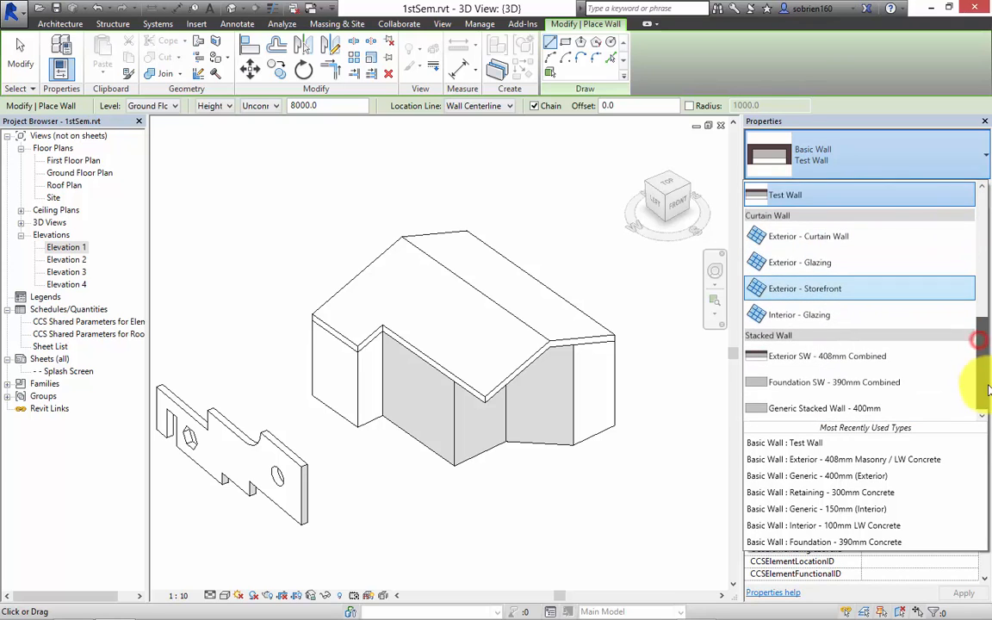
click(806, 360)
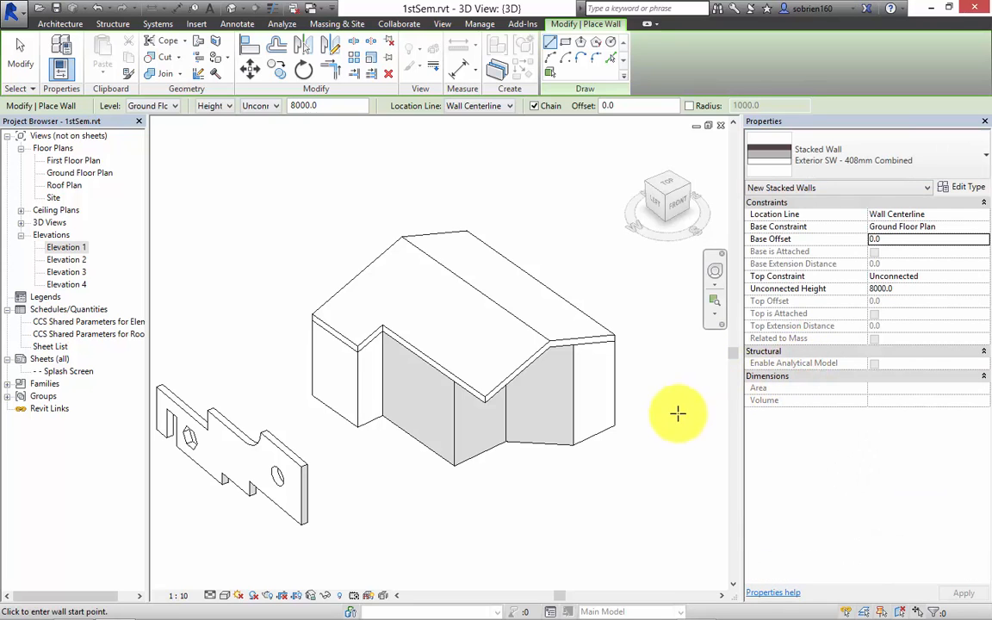
Step: Draw one straight stacked wall about 12300 mm long in the open area beside the house, and end the wall command
middle_drag(631, 505, 387, 376)
click(415, 420)
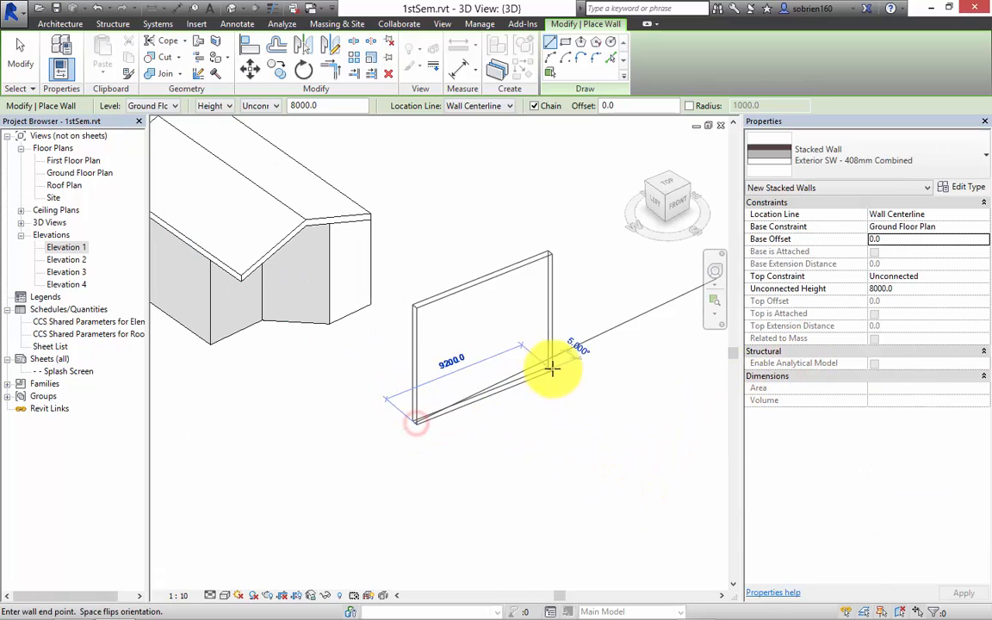
click(583, 353)
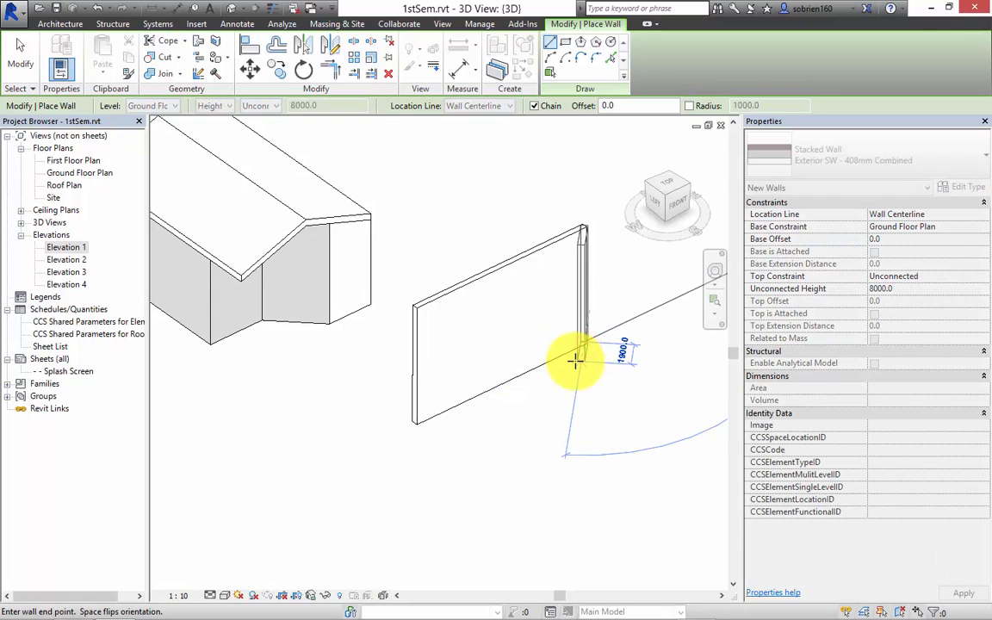
key(Escape)
key(Escape)
Step: Inspect the stacked wall's brick-faced side and lower its top freehand to an unconnected height of about 7964 mm
shift+middle_drag(580, 353, 303, 359)
shift+middle_drag(367, 390, 480, 437)
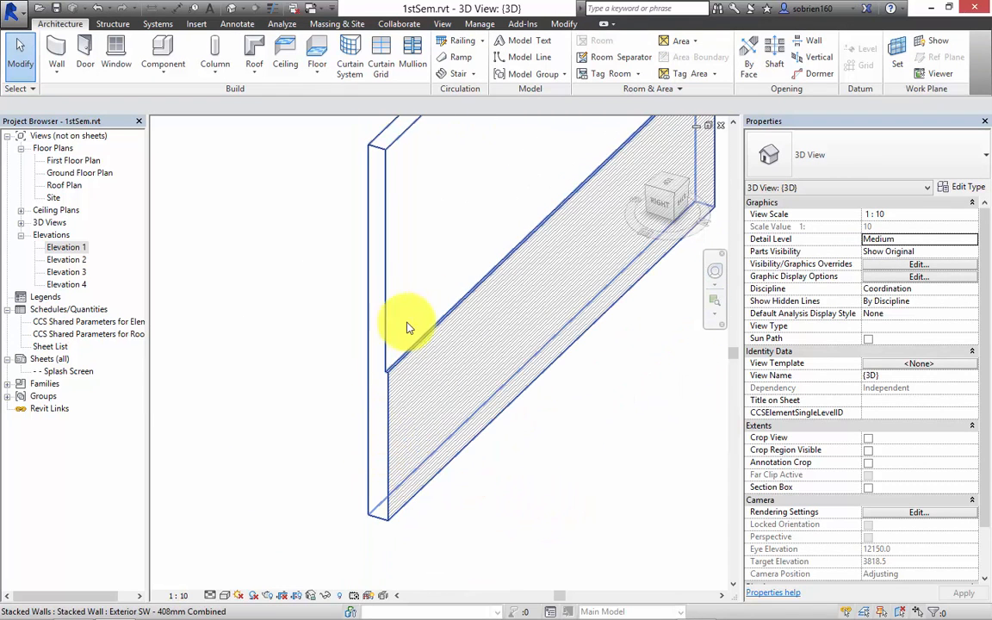
click(531, 266)
shift+middle_drag(531, 266, 499, 374)
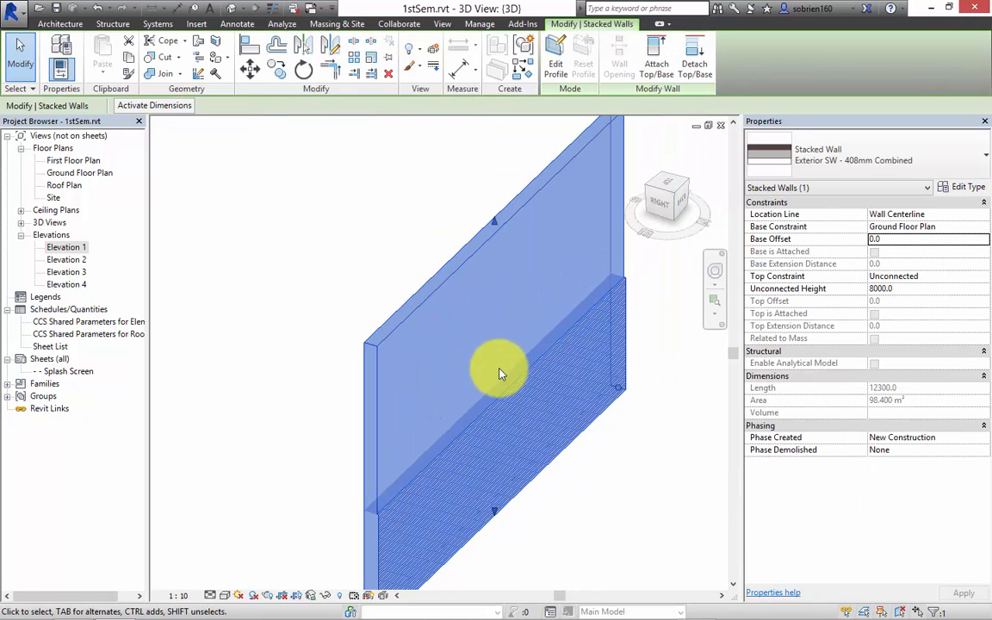
mouse_move(494, 221)
mouse_down()
mouse_move(496, 323)
mouse_move(475, 226)
mouse_up()
click(602, 490)
scroll(424, 424, down, 3)
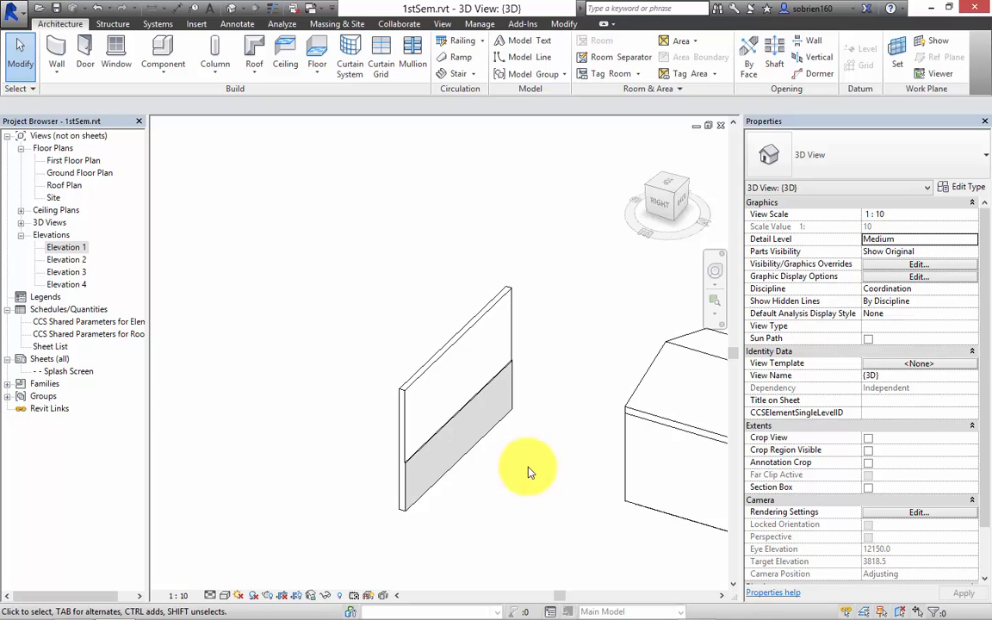
Step: Open the assembly structure of the stacked wall's type for editing and widen the Name column to show full names
click(472, 448)
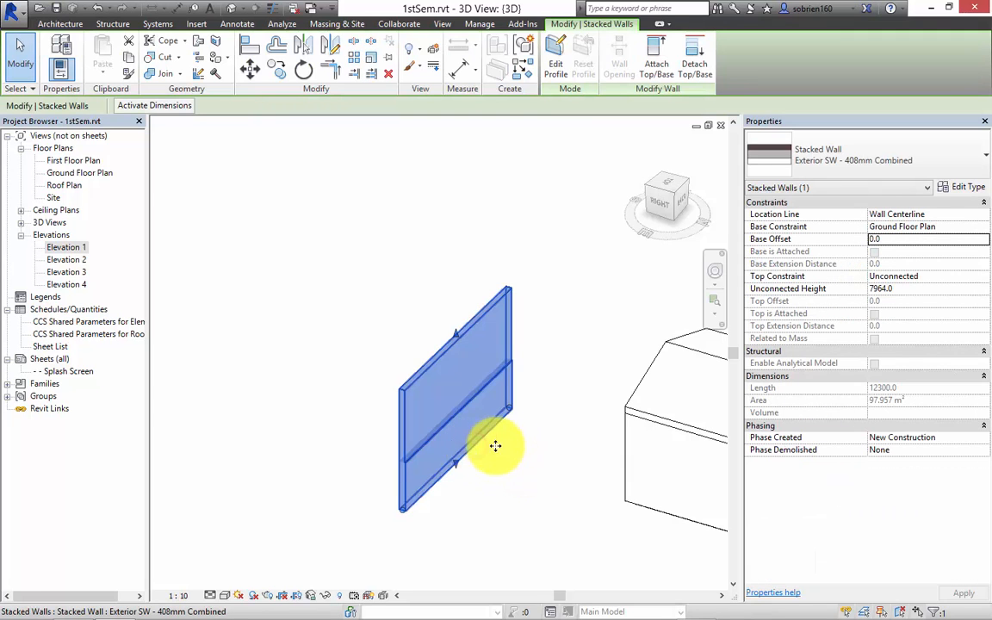
click(954, 187)
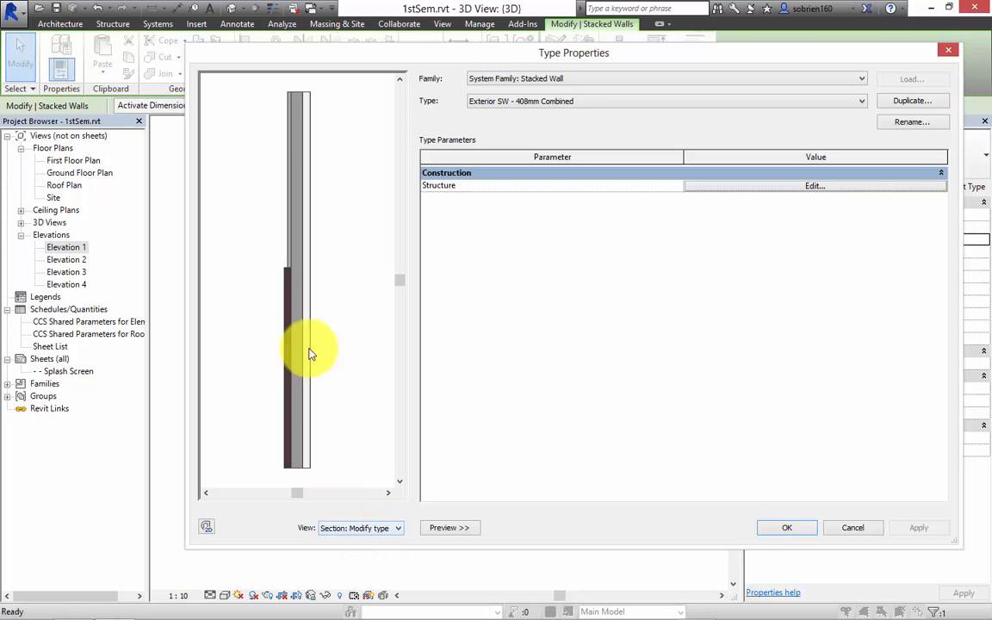
click(809, 188)
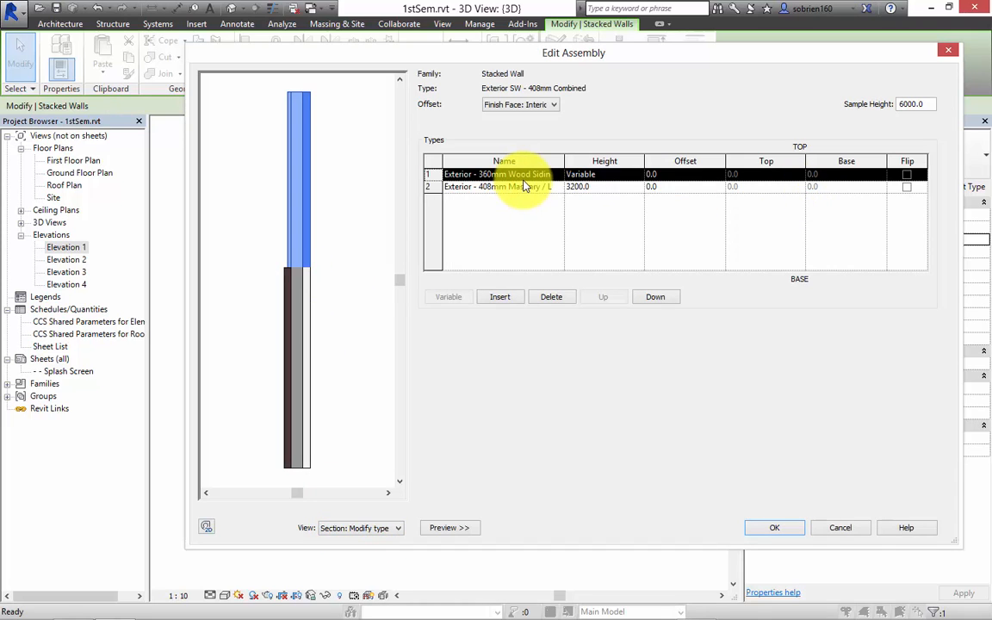
drag(565, 160, 626, 160)
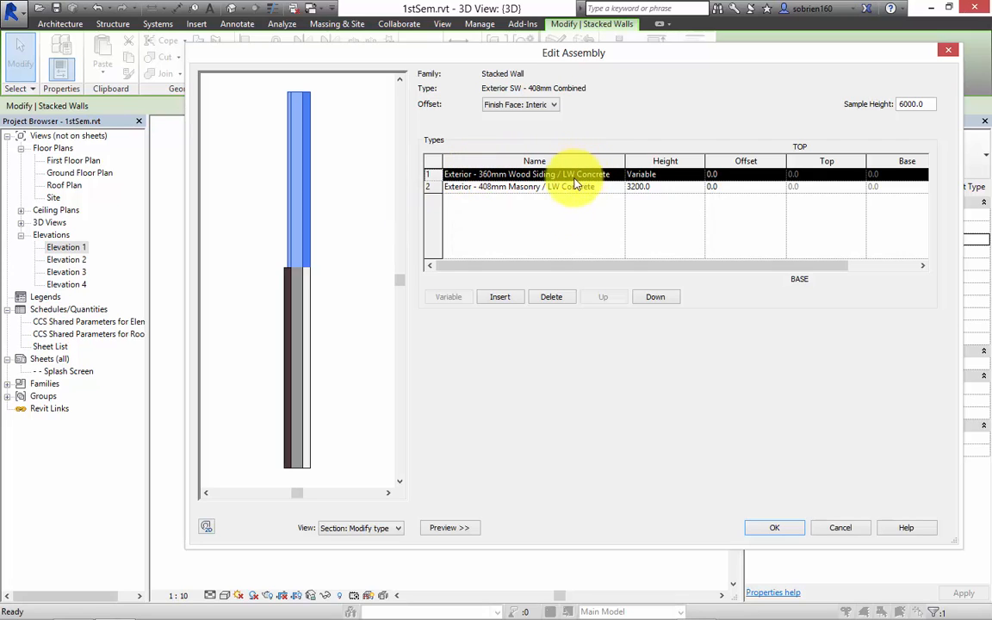
Step: Insert two wall rows at the top of the assembly and set the uppermost to Interior - 120mm Drywall (25/70/25)
click(501, 296)
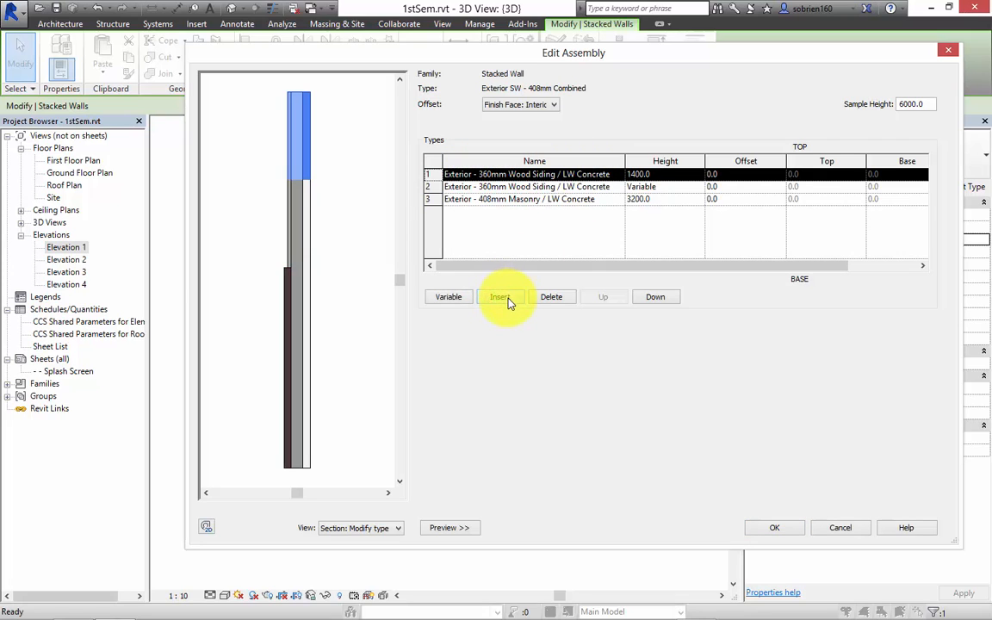
click(507, 299)
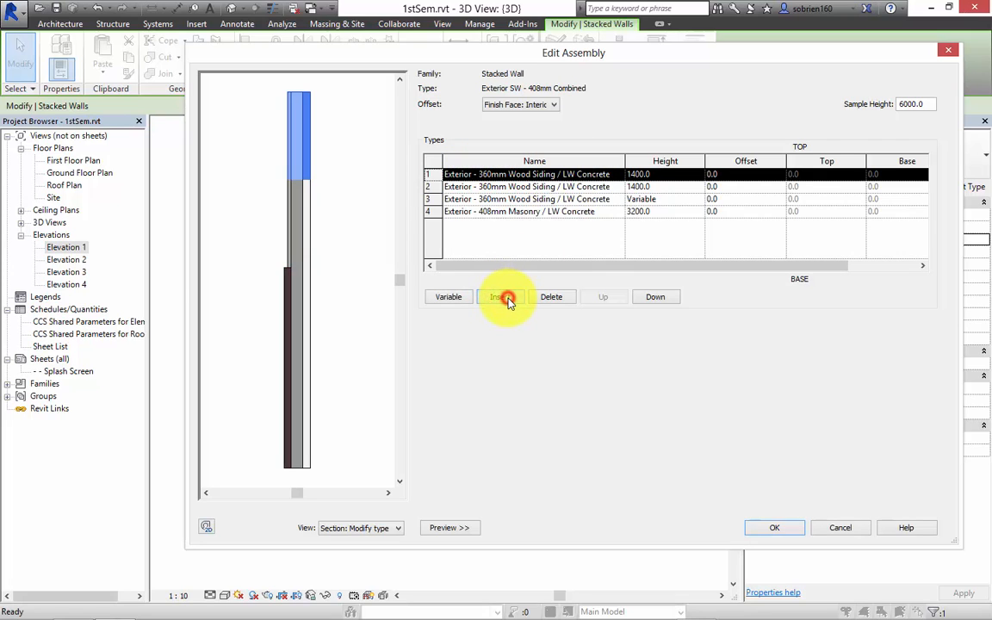
click(608, 174)
click(618, 174)
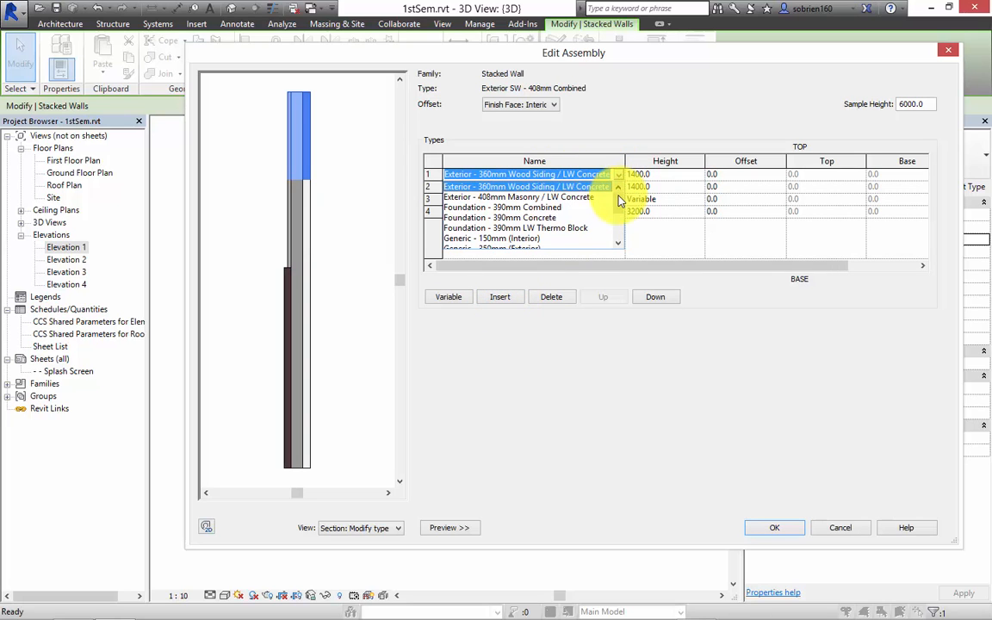
drag(619, 198, 614, 228)
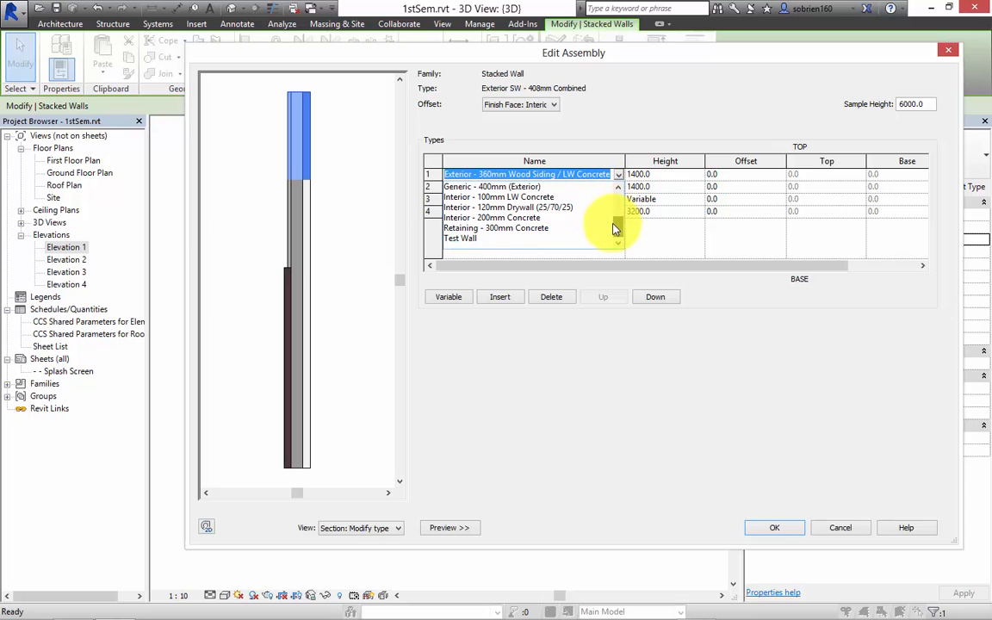
click(508, 207)
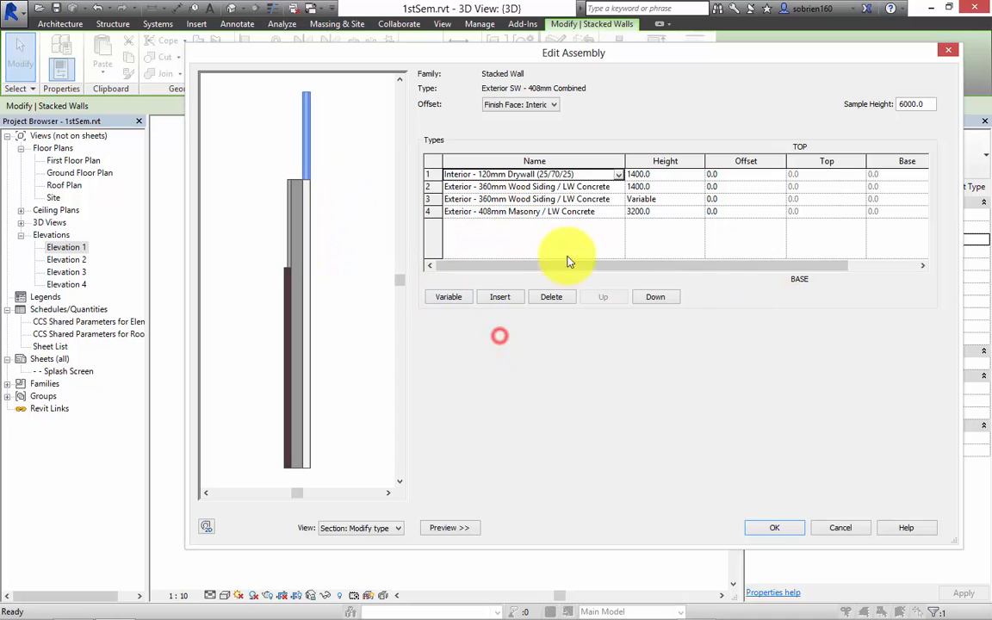
Step: Make the height of the uppermost drywall row variable instead of the third row's, and confirm the assembly
click(670, 187)
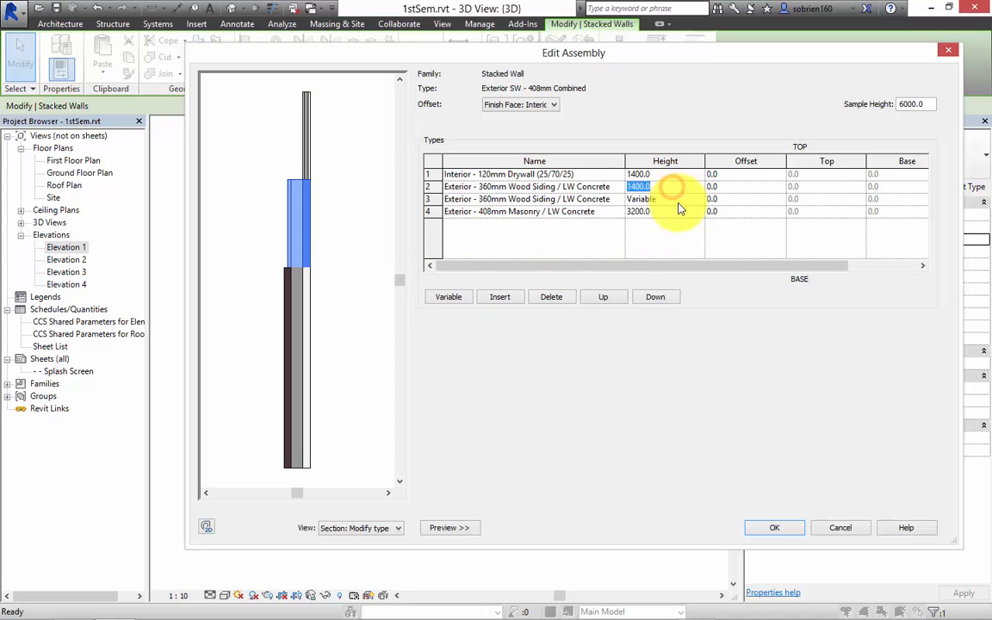
click(687, 174)
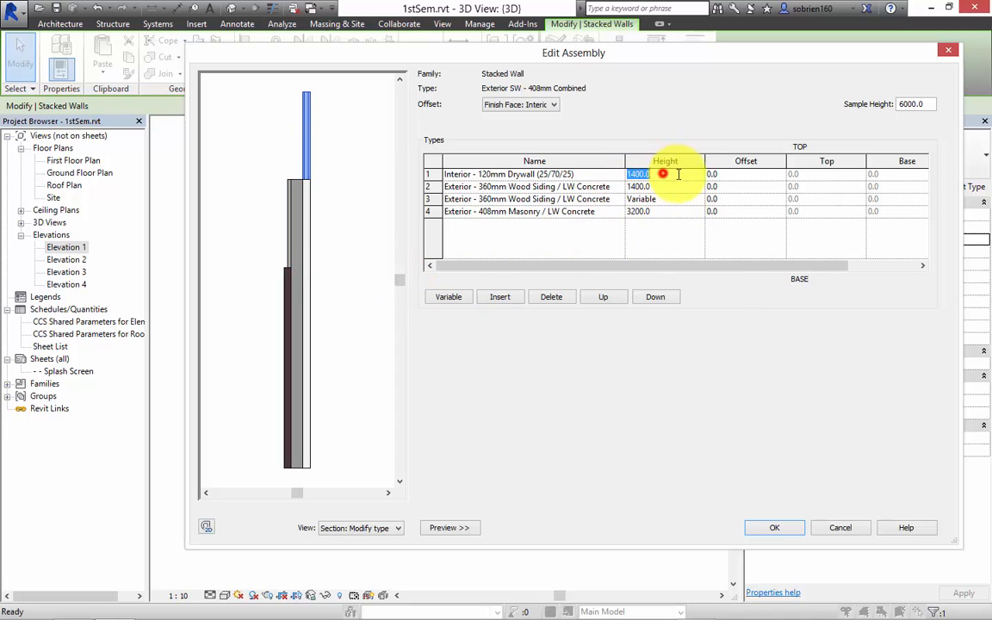
click(679, 198)
click(701, 199)
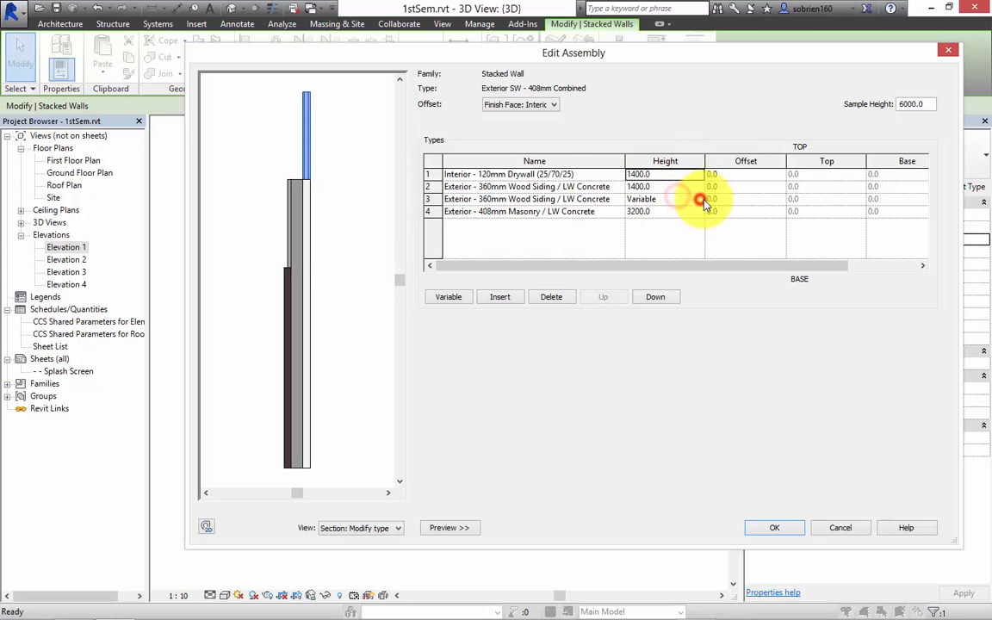
drag(715, 266, 757, 260)
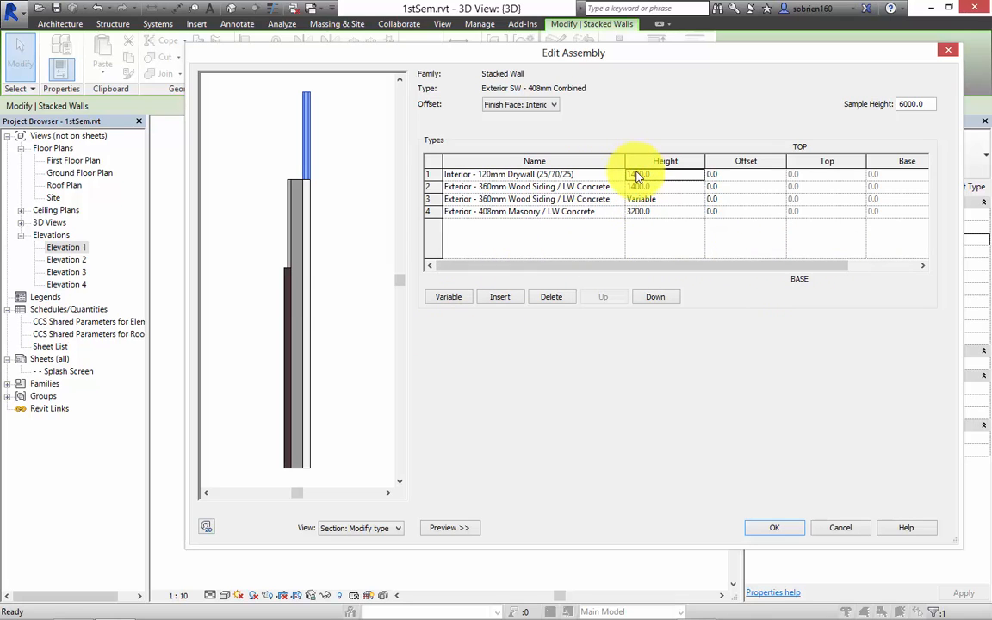
click(456, 295)
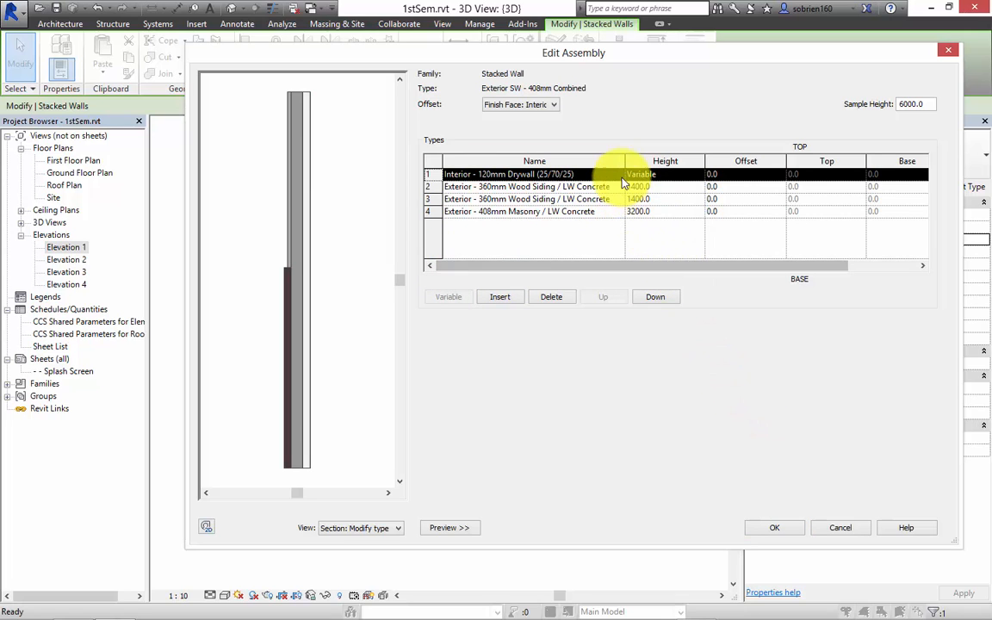
click(731, 174)
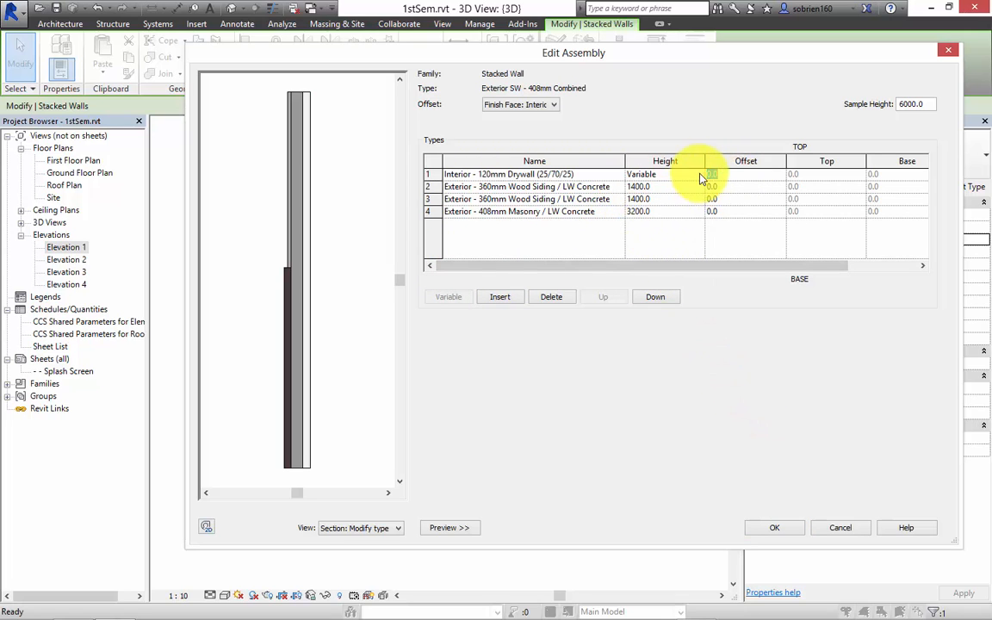
click(777, 528)
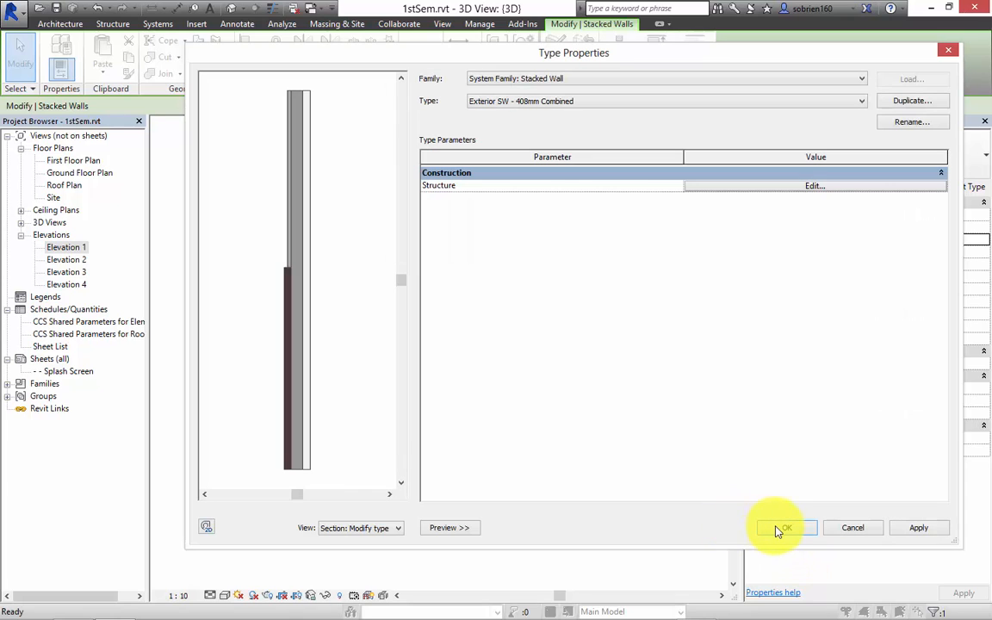
Step: Reopen the stacked wall's assembly to check the row heights and offsets, and apply the type changes to the model
click(785, 186)
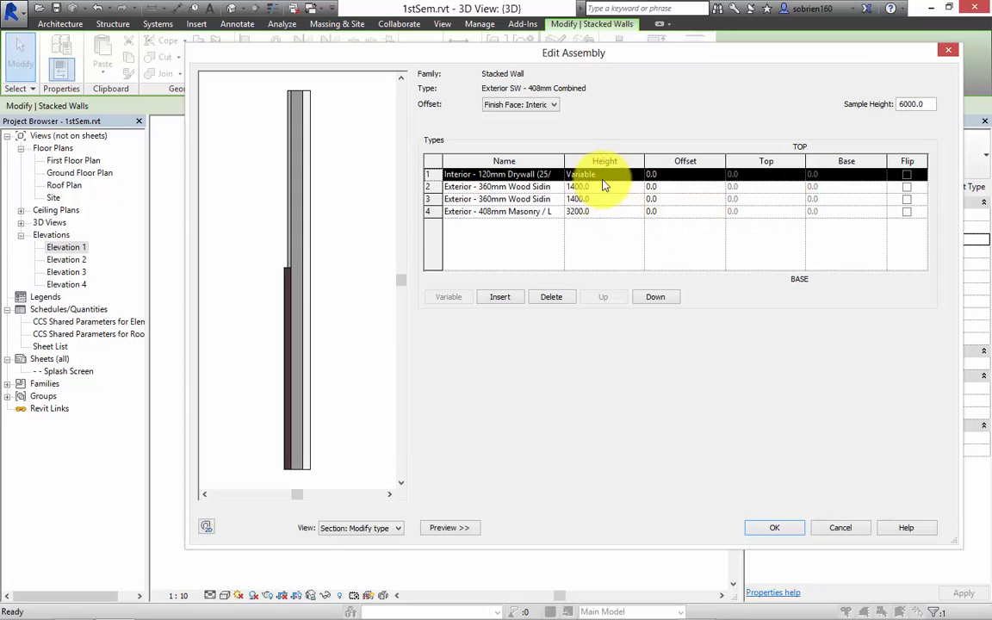
click(653, 188)
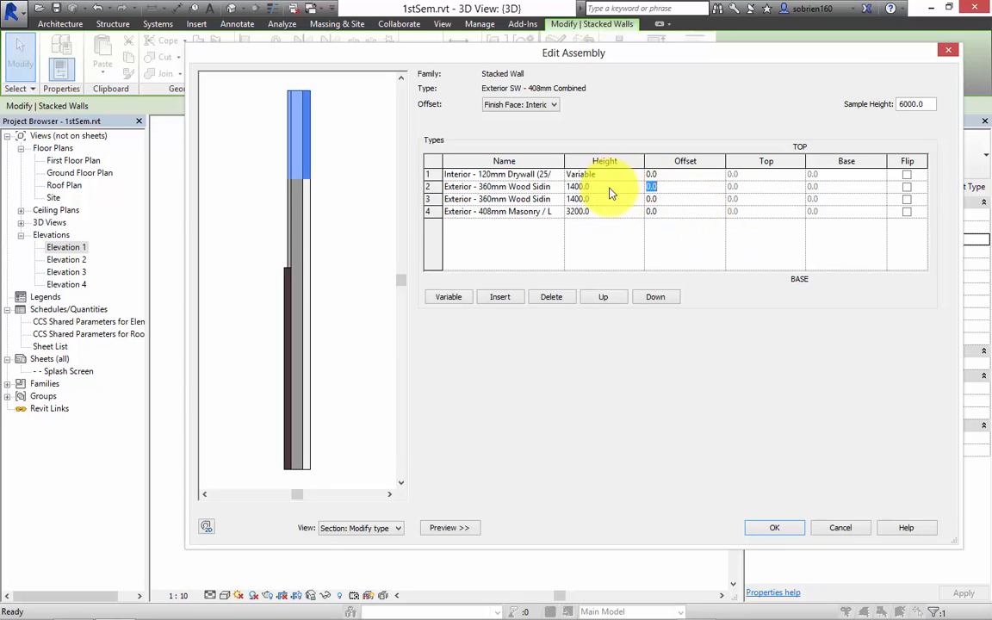
click(778, 527)
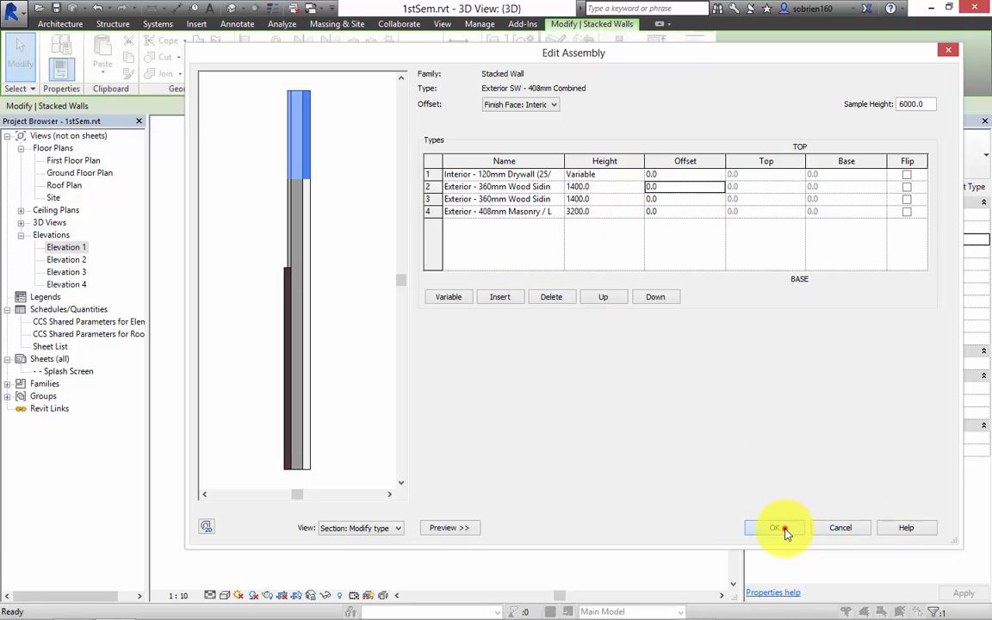
click(918, 527)
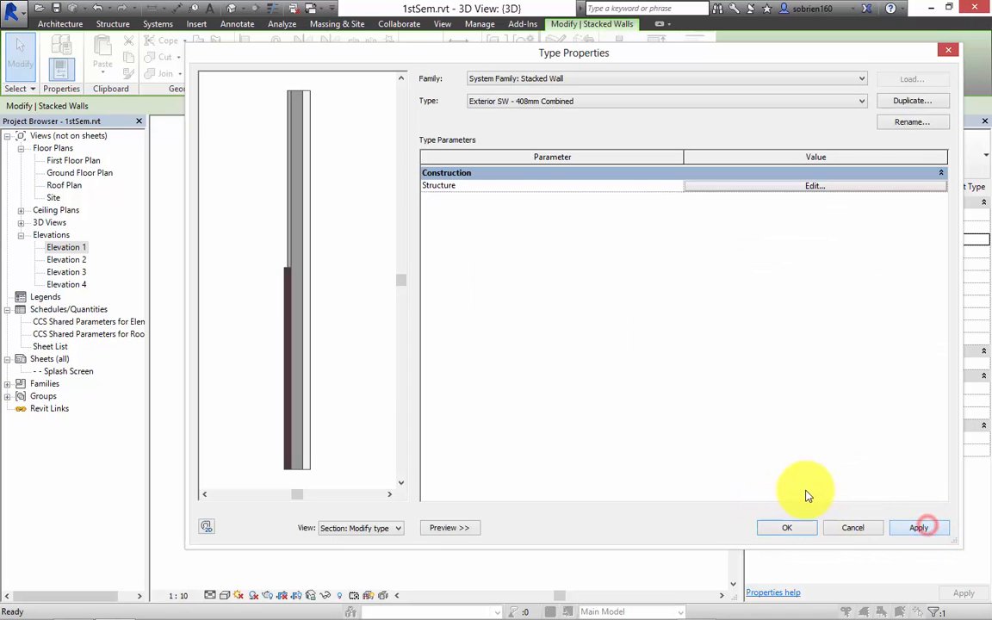
click(786, 527)
Step: Stretch the top of the stacked wall freehand in the 3D view to an unconnected height of about 8184 mm
click(491, 507)
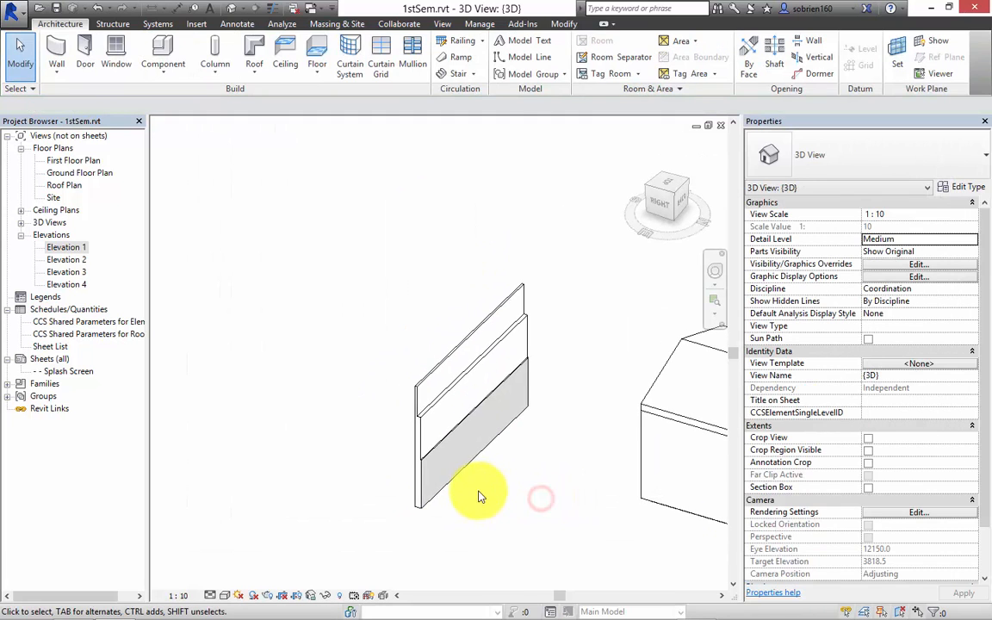
shift+middle_drag(461, 504, 434, 392)
scroll(434, 393, up, 2)
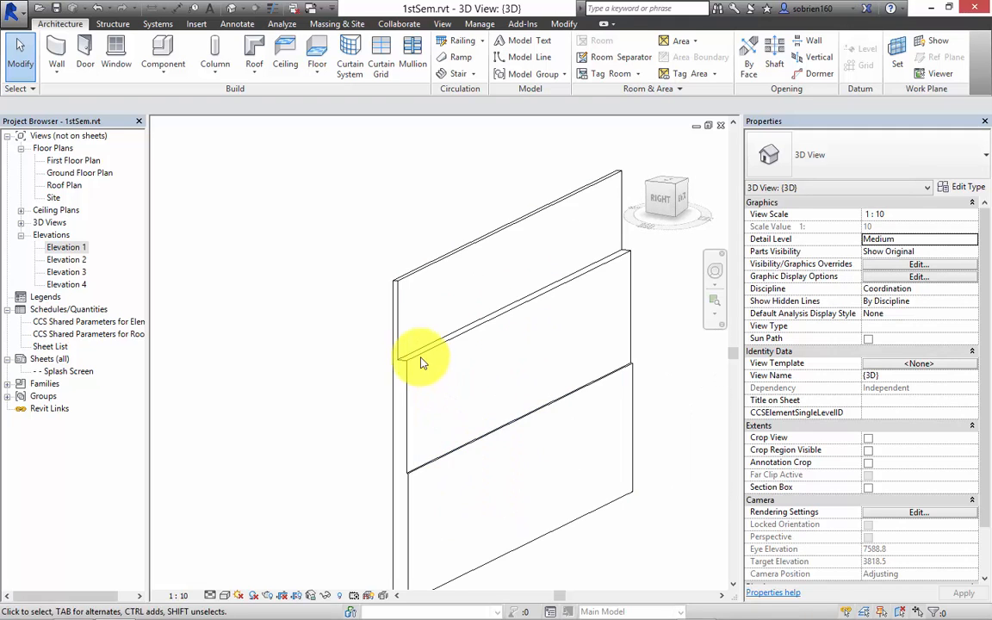
click(412, 352)
drag(514, 219, 514, 145)
click(325, 250)
scroll(408, 249, down, 2)
click(466, 177)
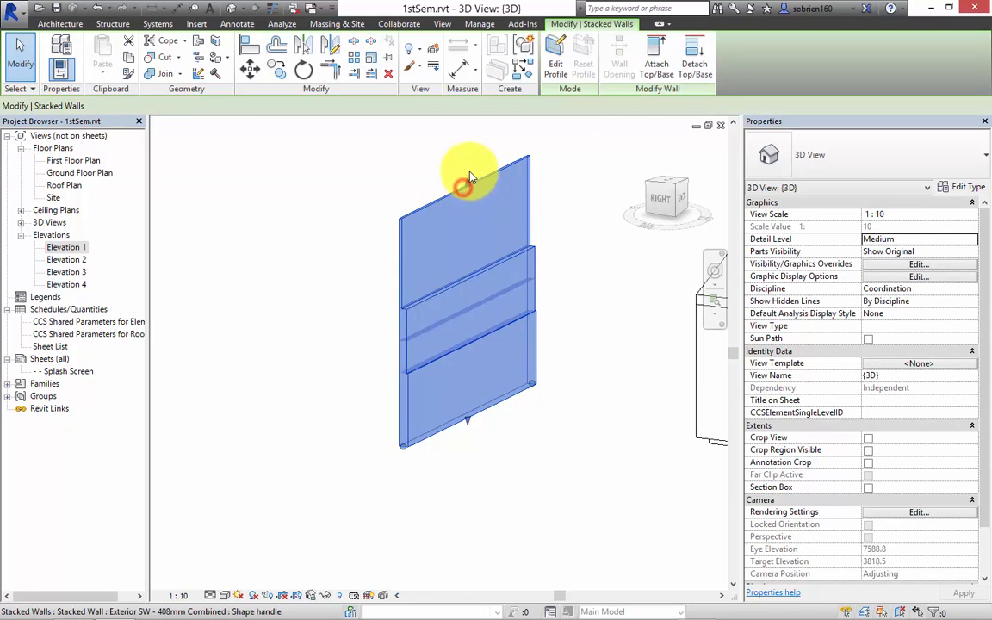
click(576, 373)
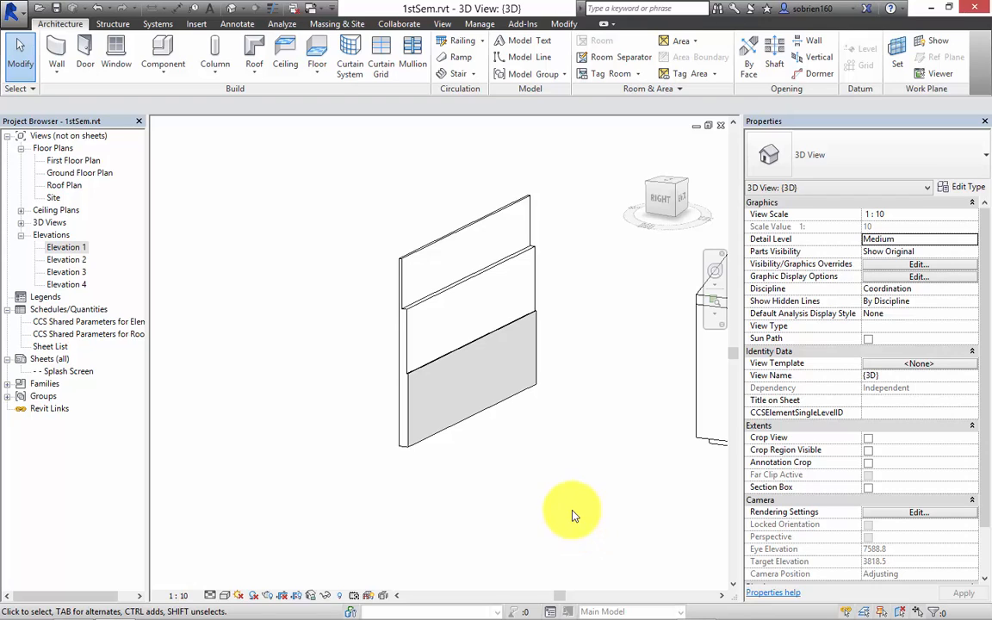
Step: Select the stacked wall to review its instance properties, and clear the selection
mouse_move(493, 465)
middle_down()
mouse_move(496, 482)
mouse_move(487, 479)
middle_up()
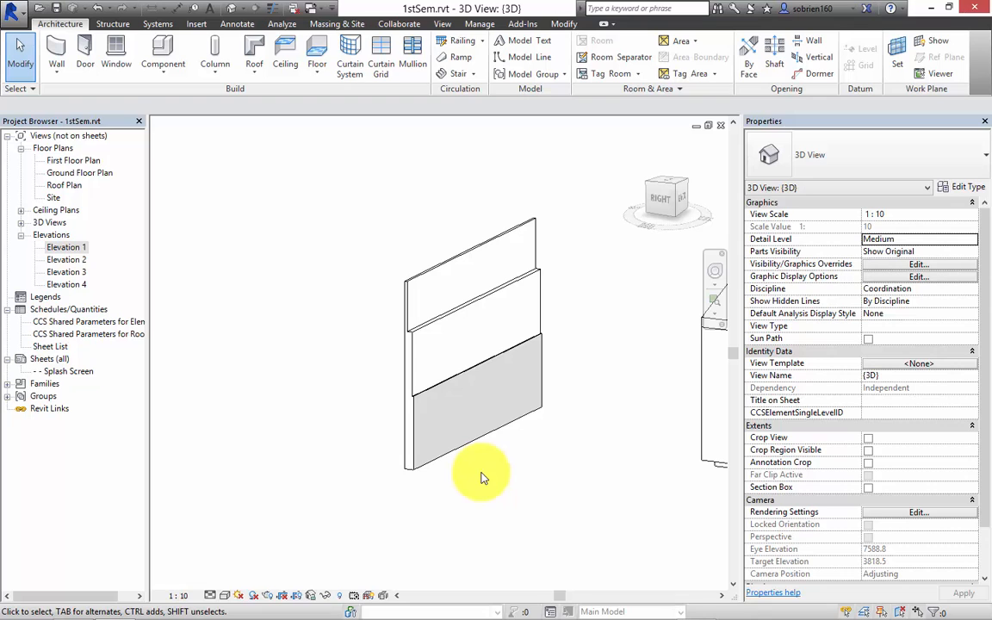
click(470, 431)
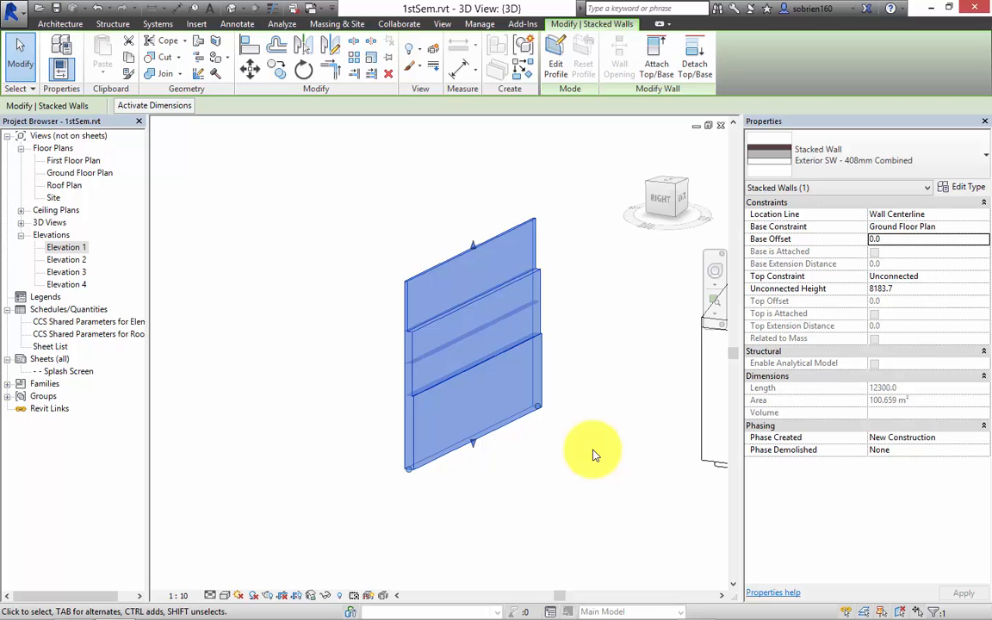
click(592, 453)
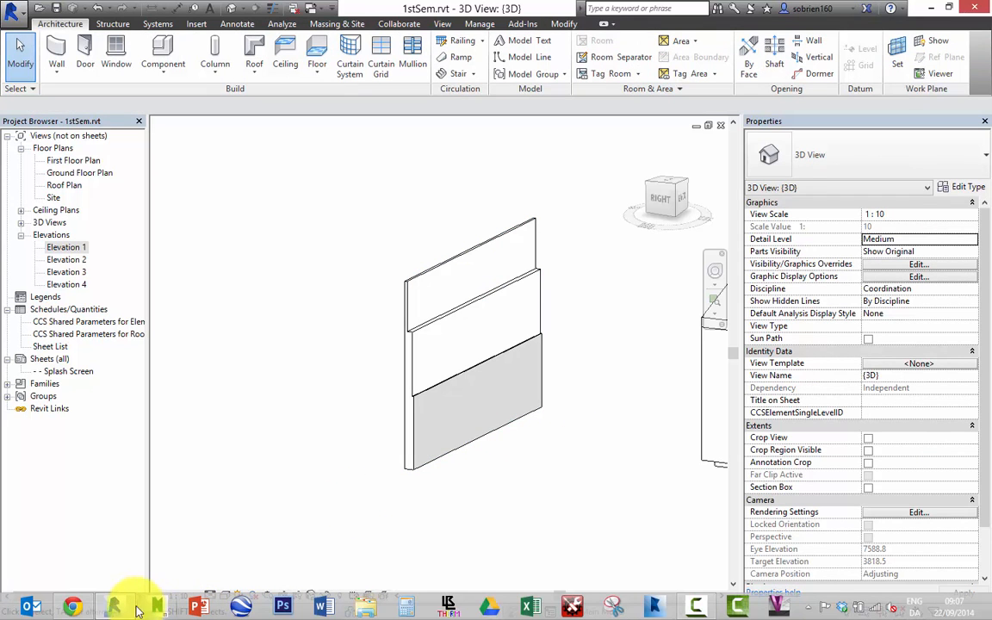
Step: Switch to Chrome to view the Autumn 2014 lecture plan
click(74, 607)
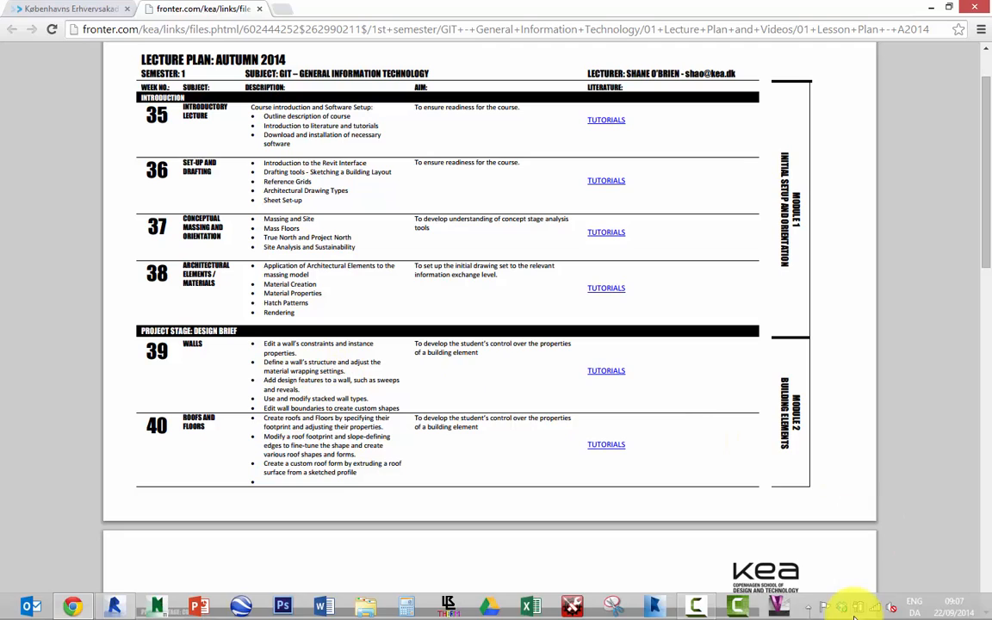
mouse_move(697, 611)
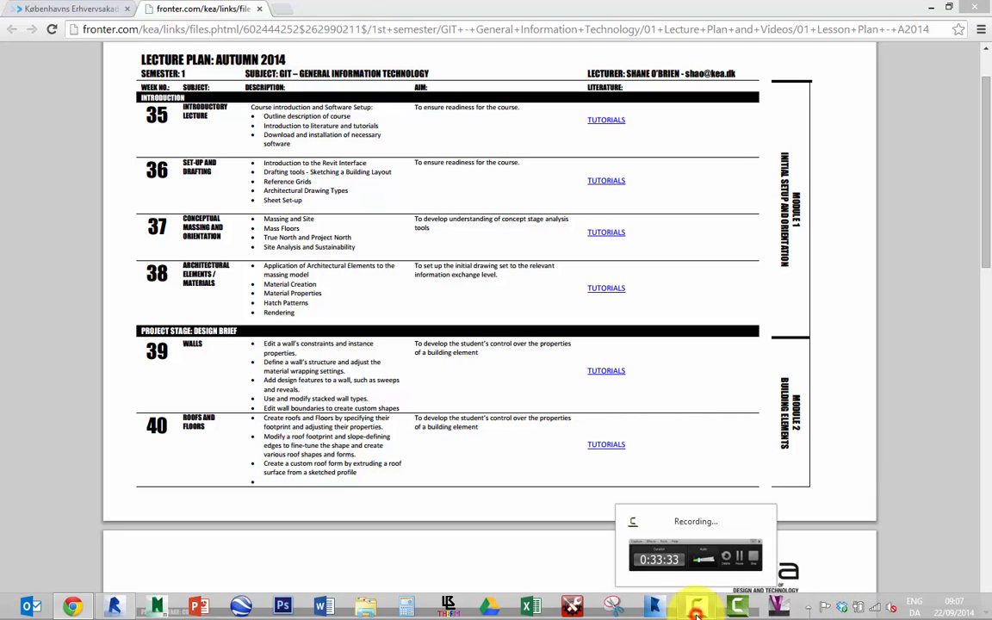
click(631, 543)
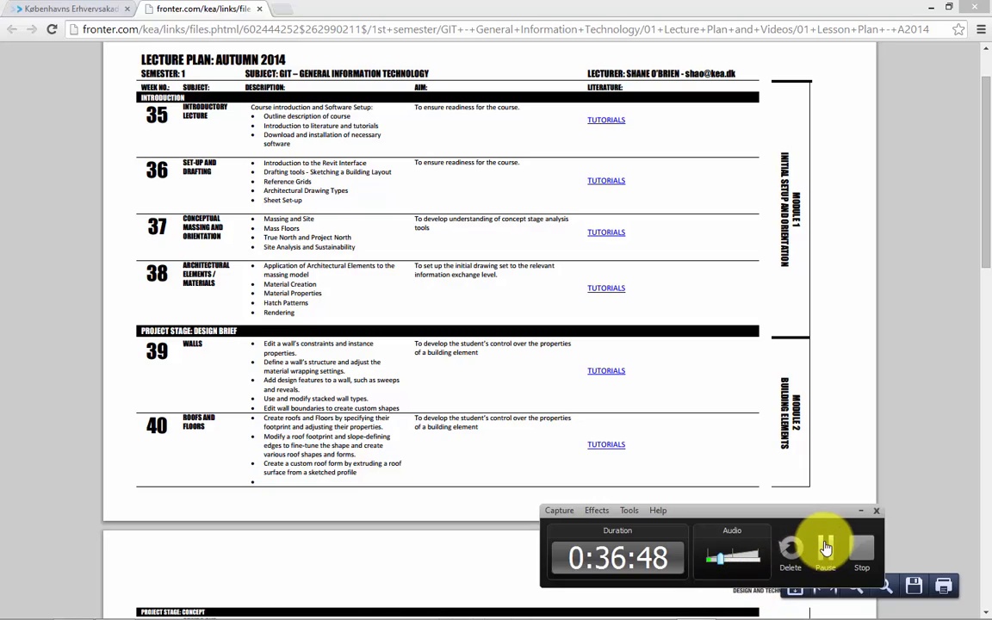